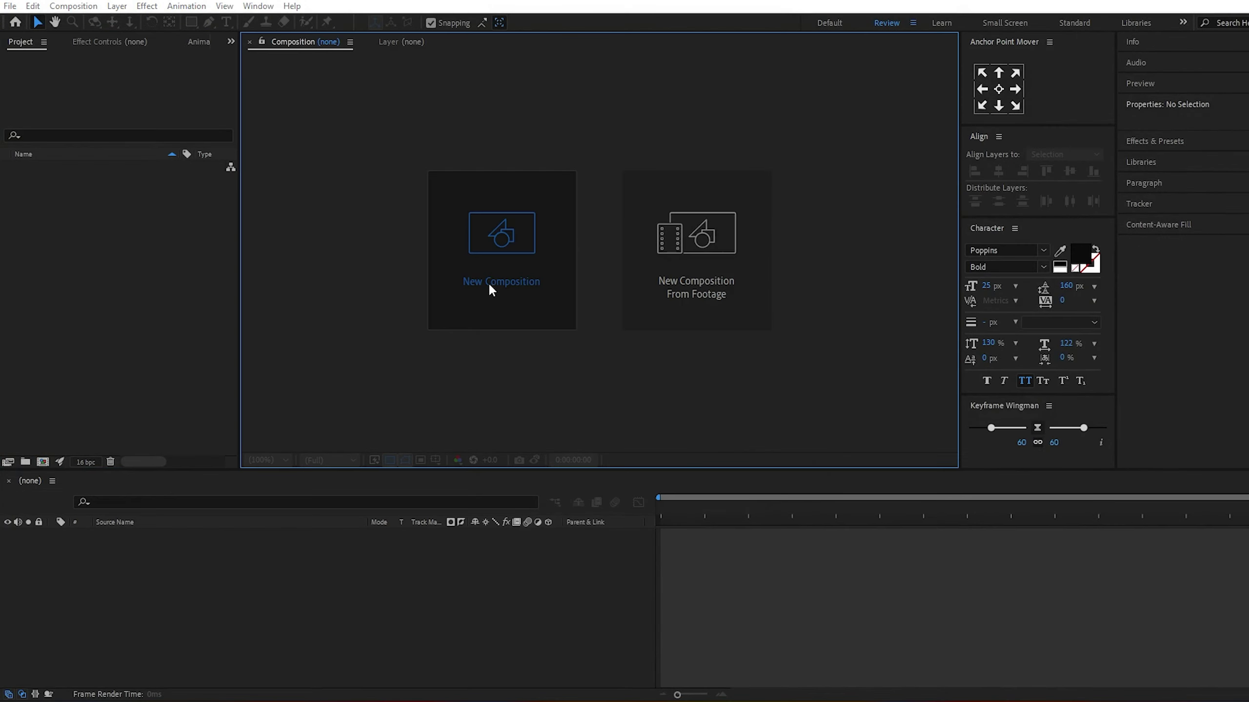
- Create a 5-second composition named 'Top 10 Title Animation'
{"action": "left_click", "coordinate": [488, 282]}
{"action": "type", "text": "Top 10 Title A"}
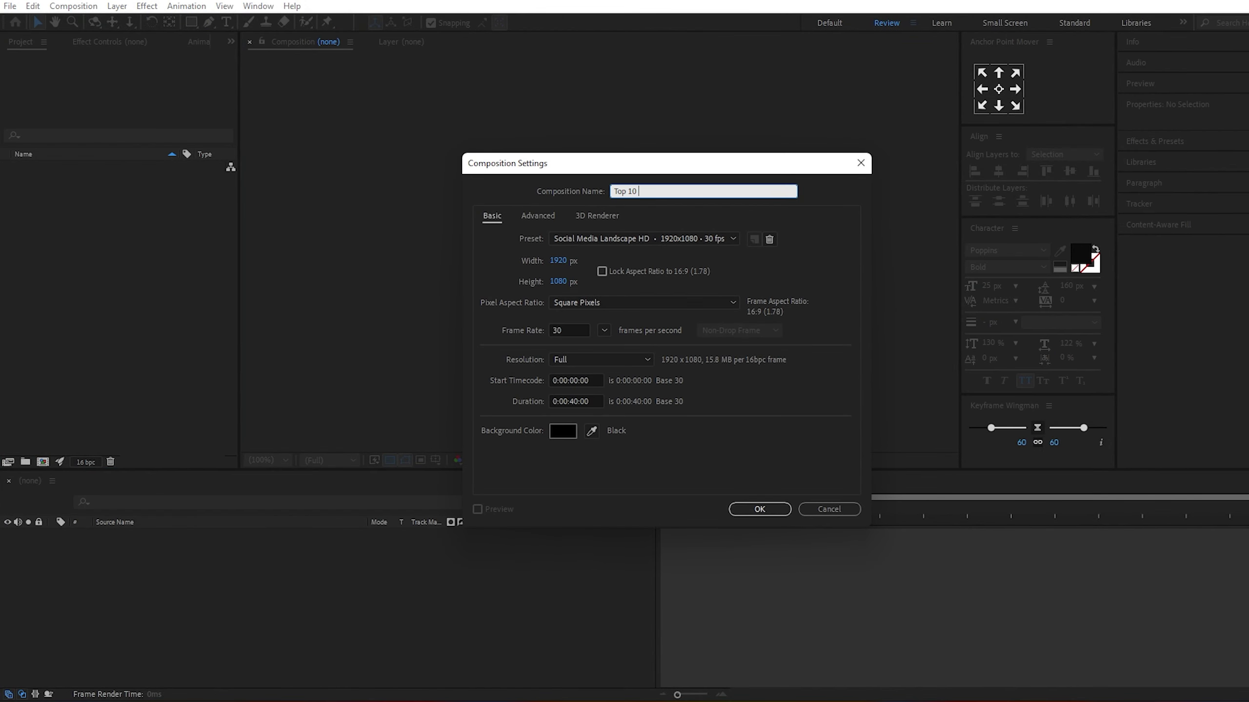
{"action": "type", "text": "nimation"}
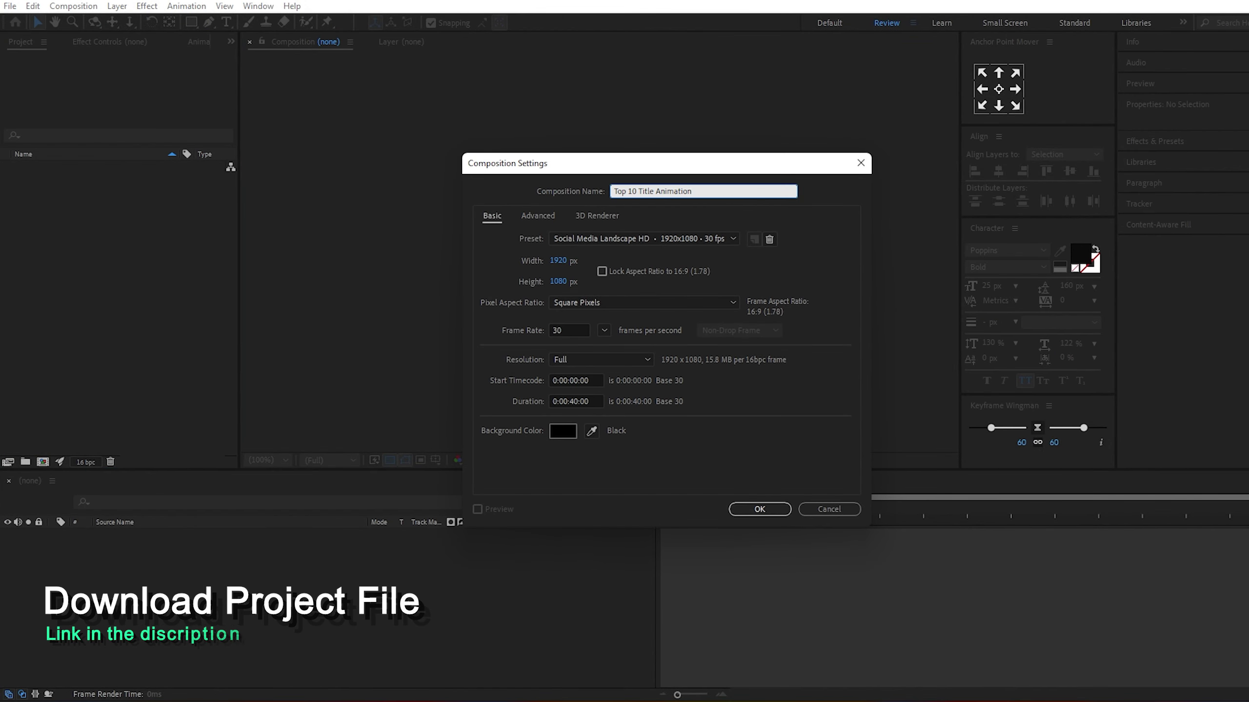
{"action": "key", "text": "Tab"}
{"action": "key", "text": "Tab"}
{"action": "key", "text": "Tab"}
{"action": "key", "text": "Tab"}
{"action": "key", "text": "Tab"}
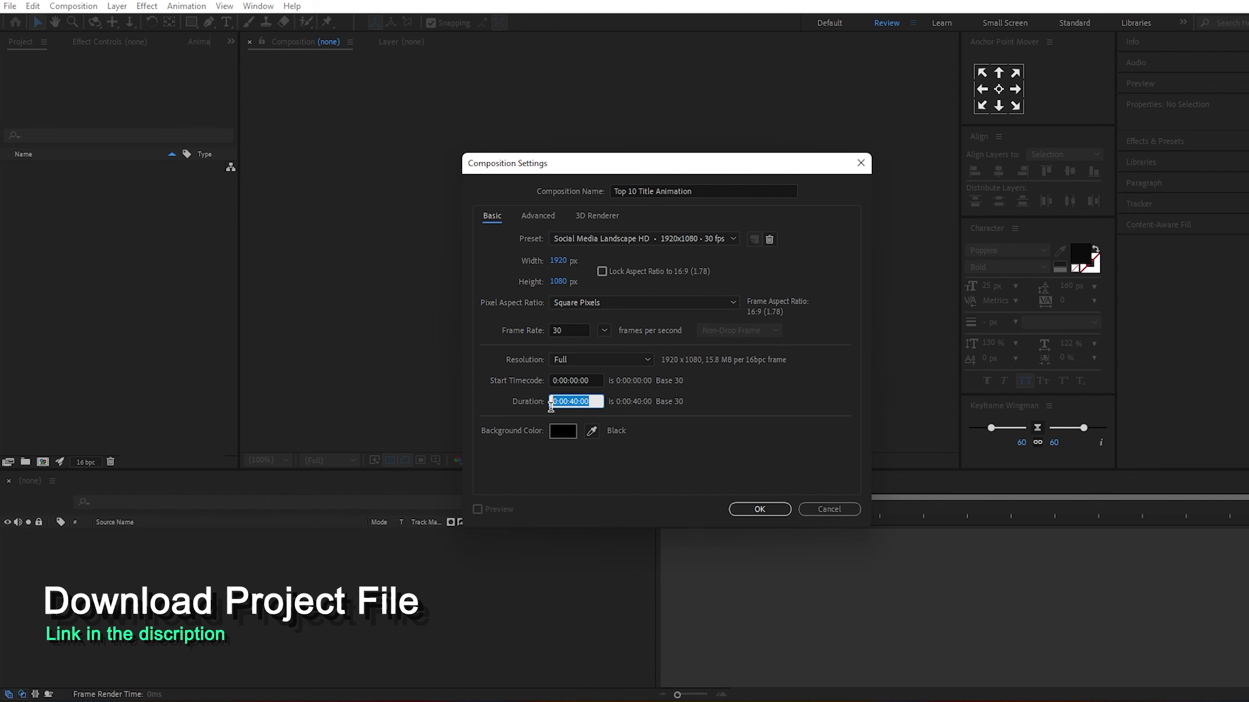
{"action": "type", "text": "0500"}
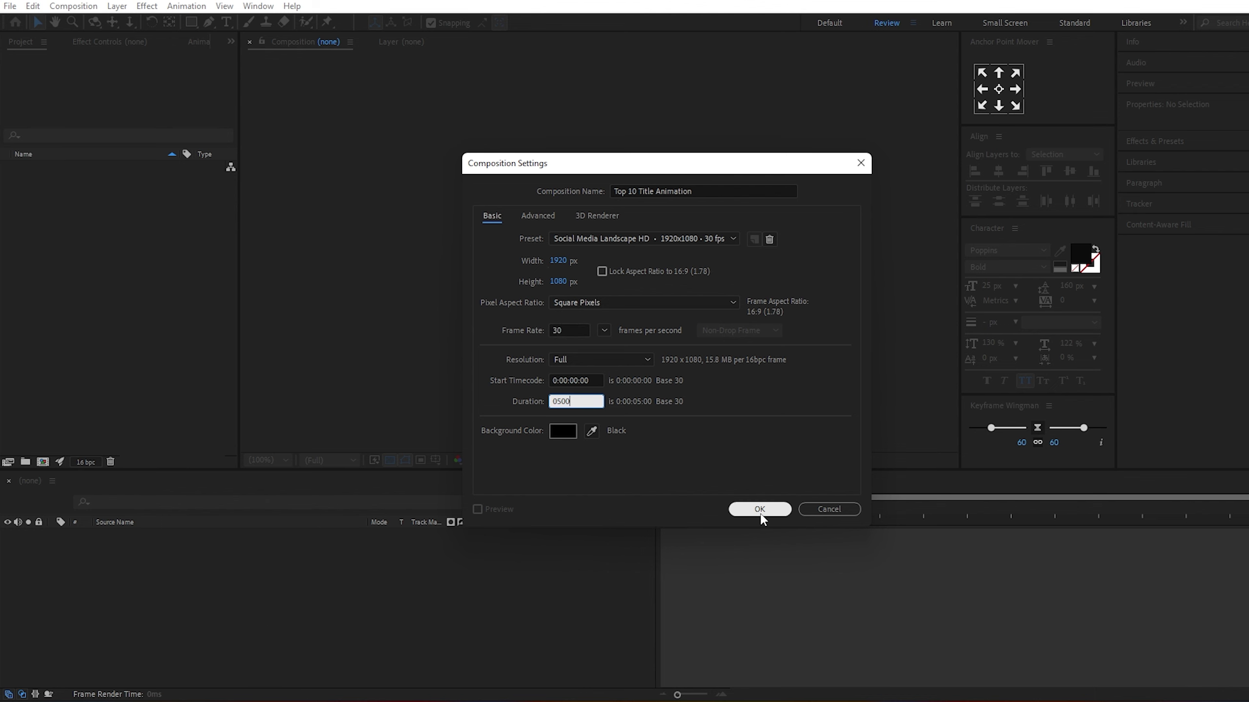
{"action": "left_click", "coordinate": [759, 510]}
- Turn off the transparency grid and create a matching second composition named Title_01
{"action": "left_click", "coordinate": [388, 460]}
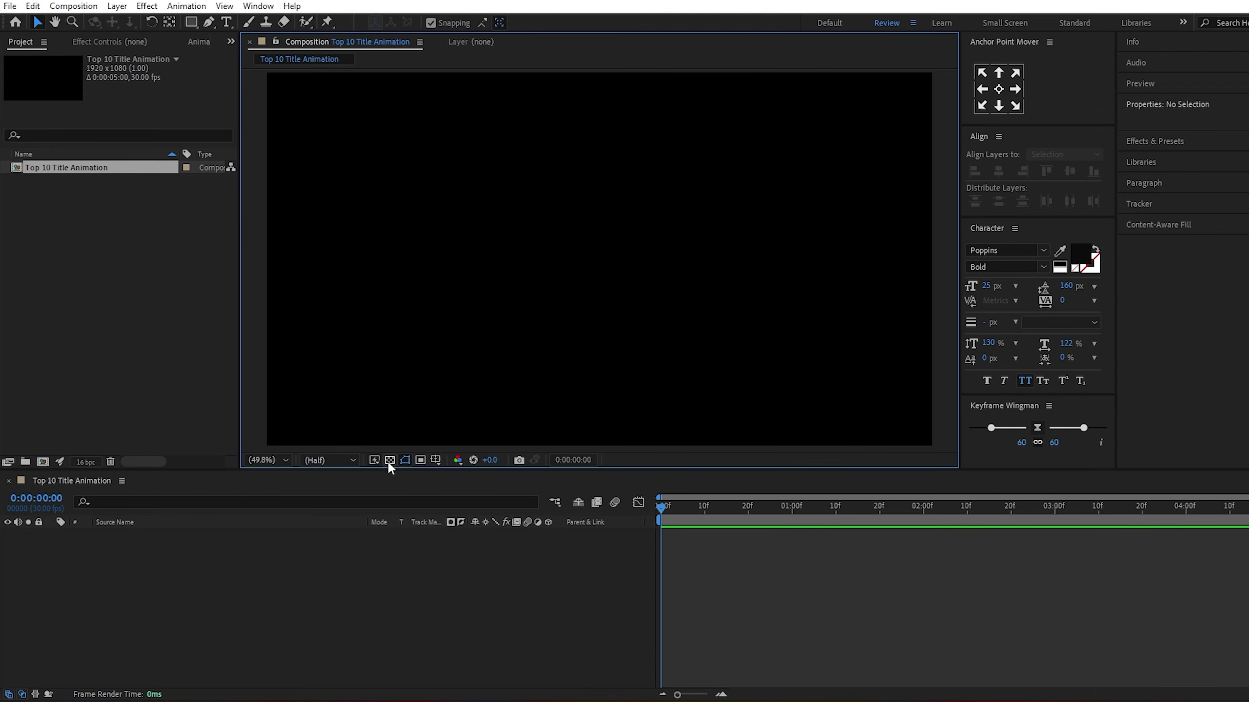
{"action": "left_click", "coordinate": [43, 462]}
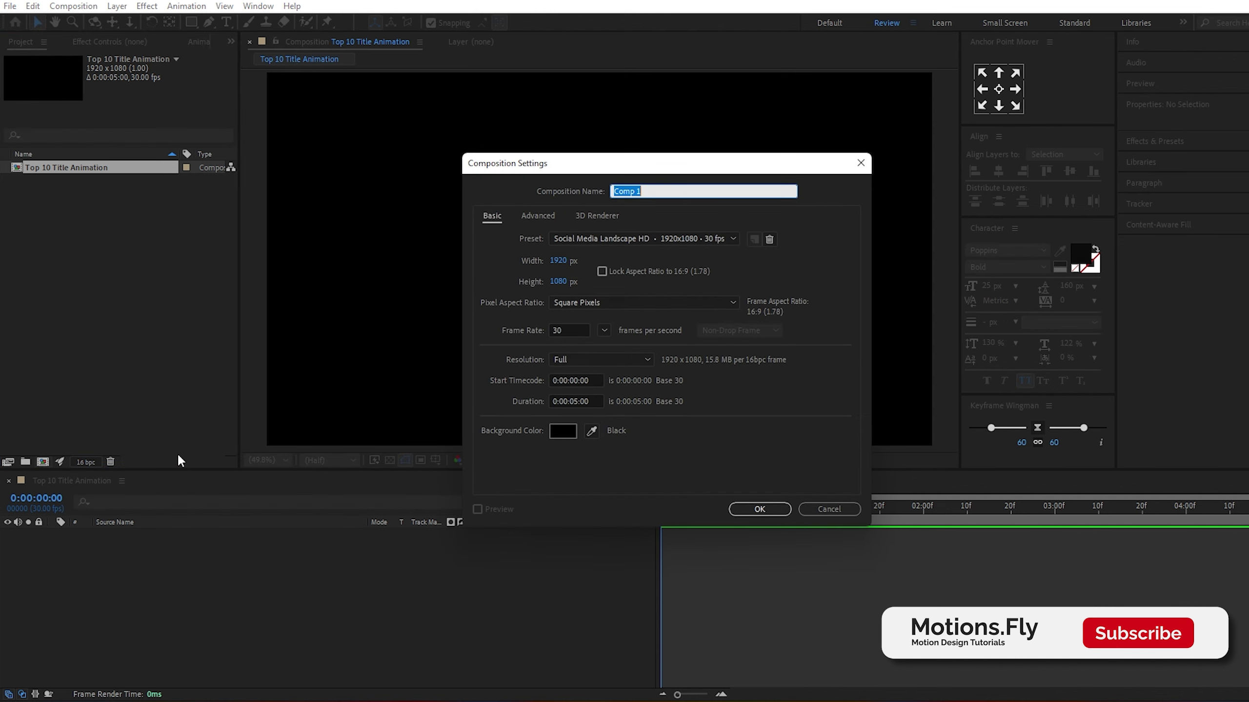
{"action": "type", "text": "Title_01"}
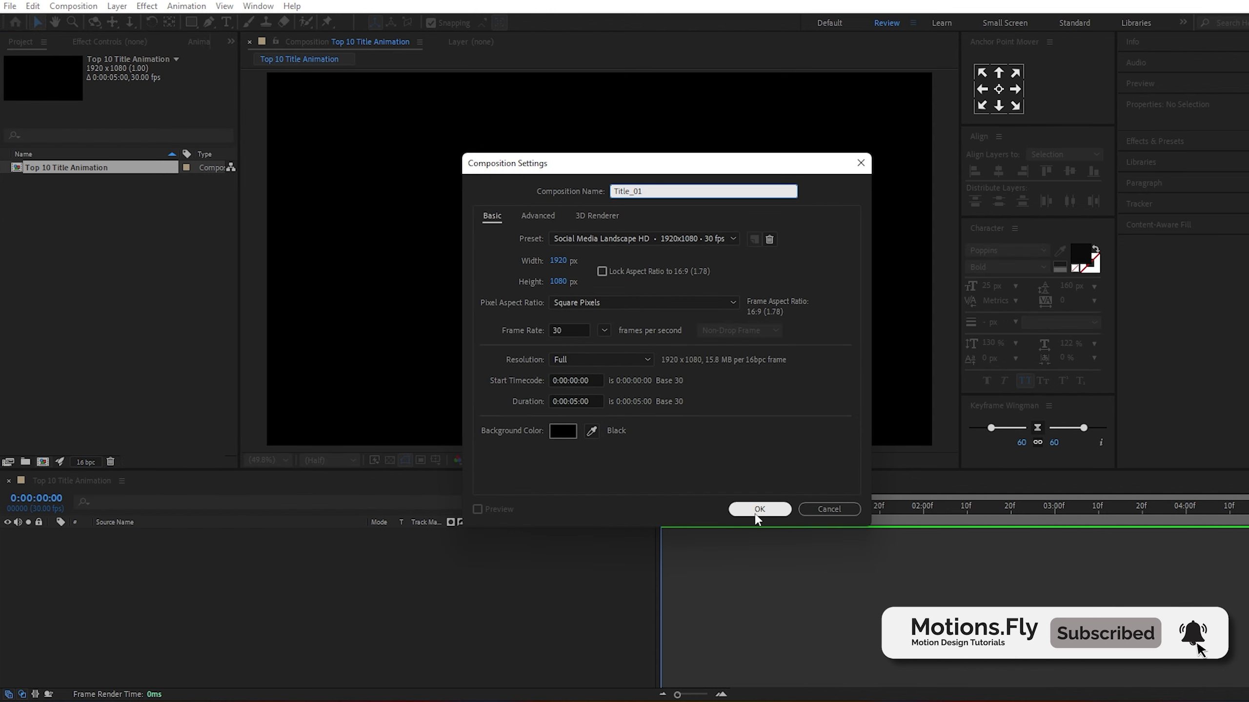
{"action": "left_click", "coordinate": [760, 509]}
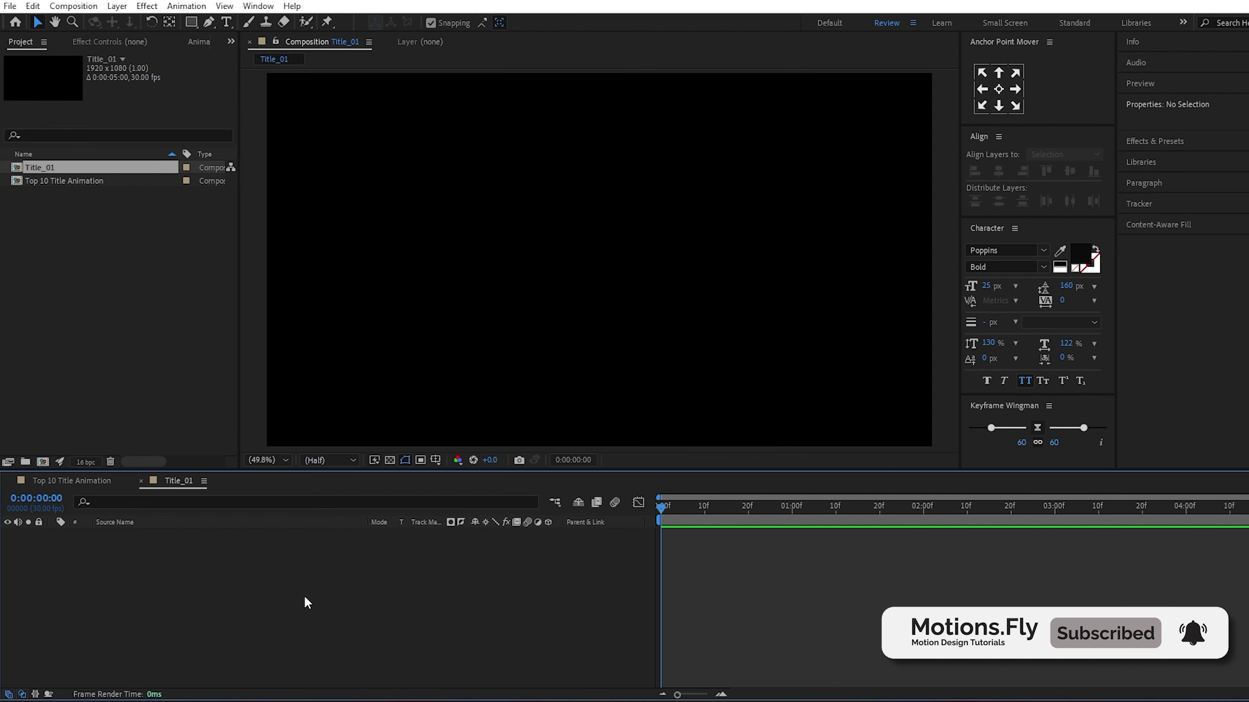
- Add a comp-sized light grey solid layer named BG to Title_01
{"action": "right_click", "coordinate": [165, 582]}
{"action": "mouse_move", "coordinate": [315, 408]}
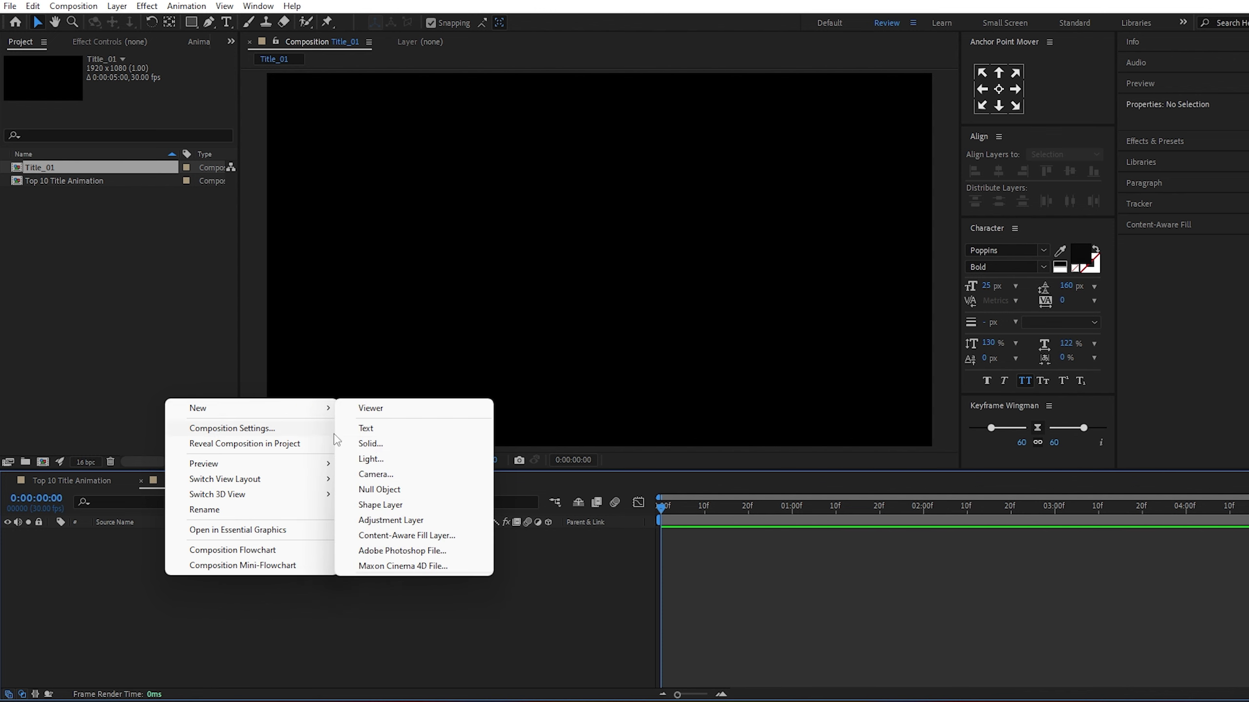
{"action": "left_click", "coordinate": [371, 444]}
{"action": "left_click", "coordinate": [659, 436]}
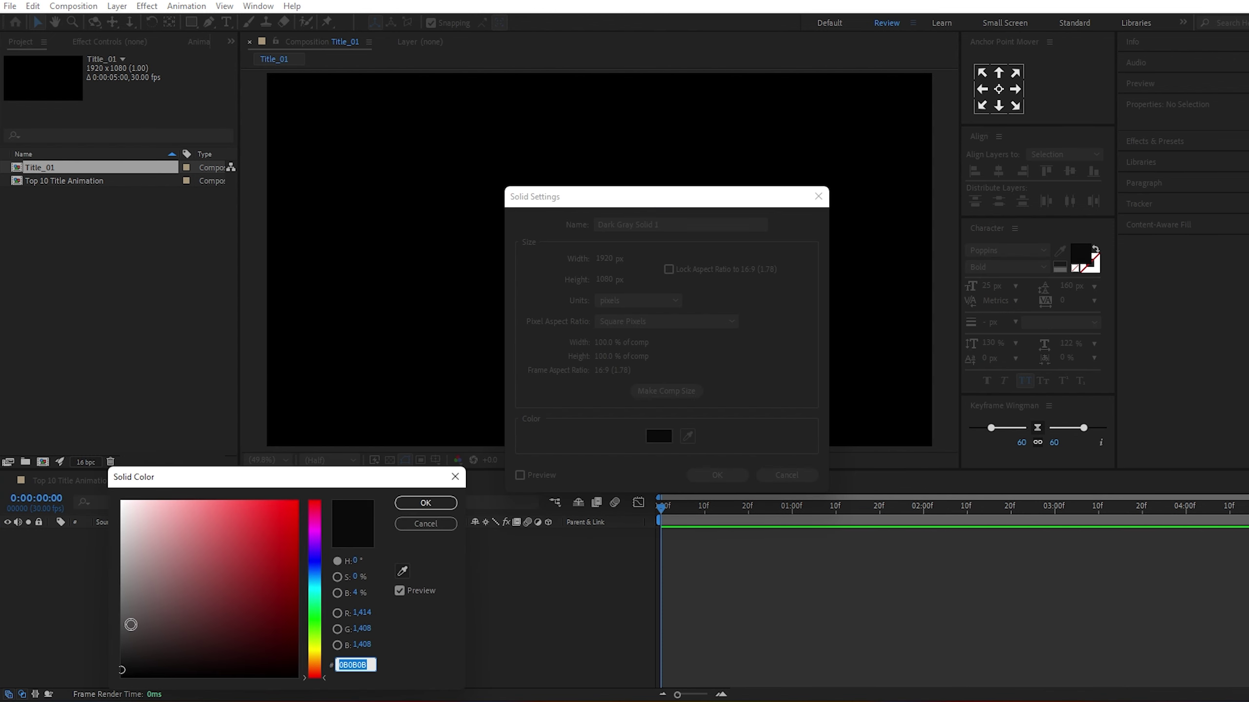
{"action": "left_click", "coordinate": [417, 504]}
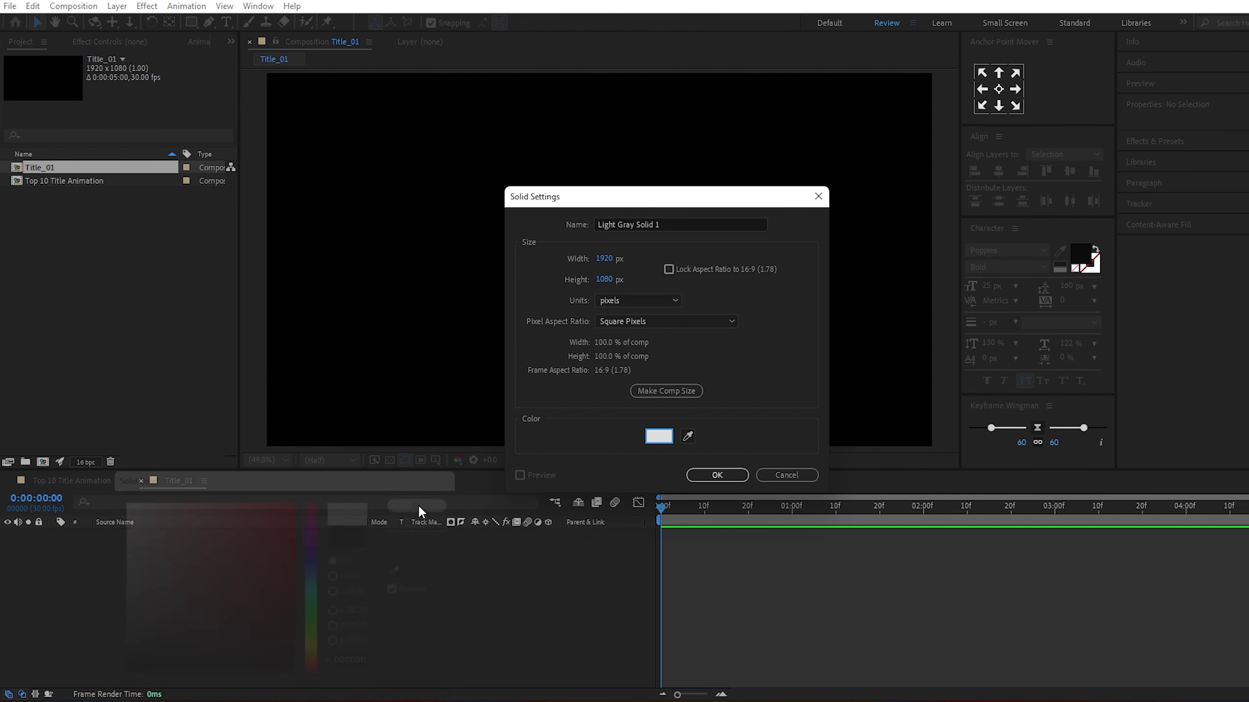
{"action": "left_click", "coordinate": [669, 224]}
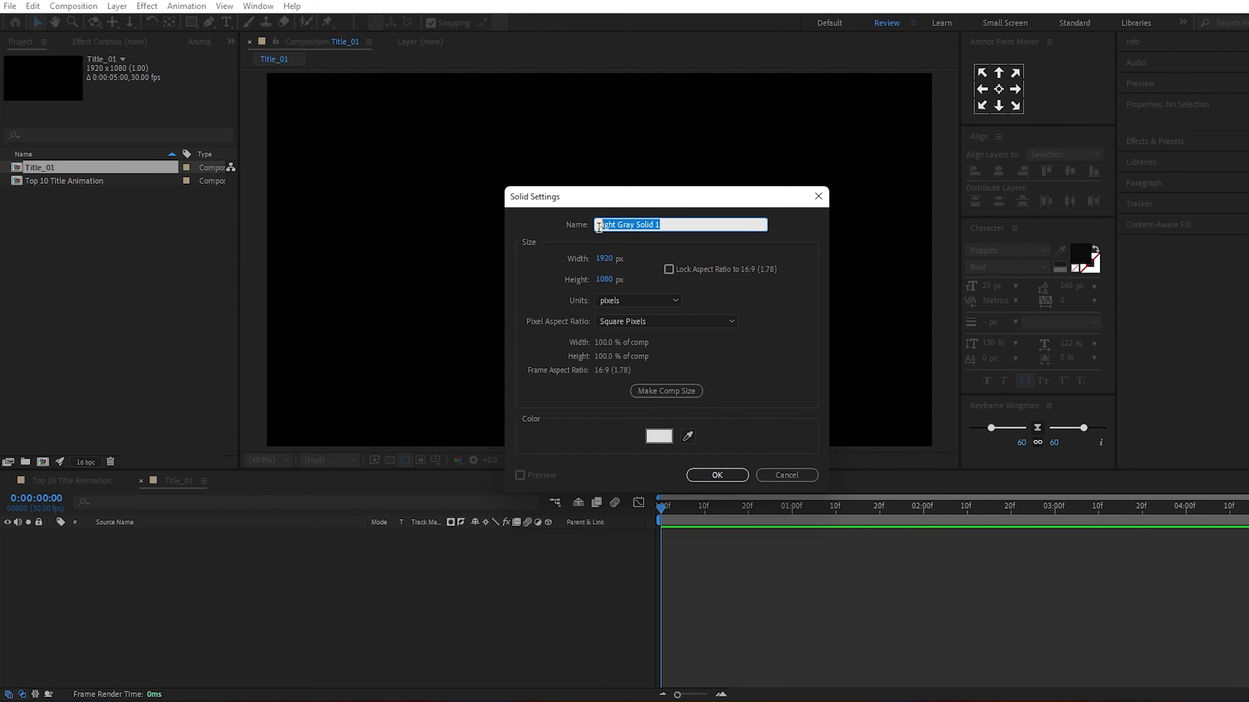
{"action": "key", "text": "BackSpace"}
{"action": "left_click", "coordinate": [716, 474]}
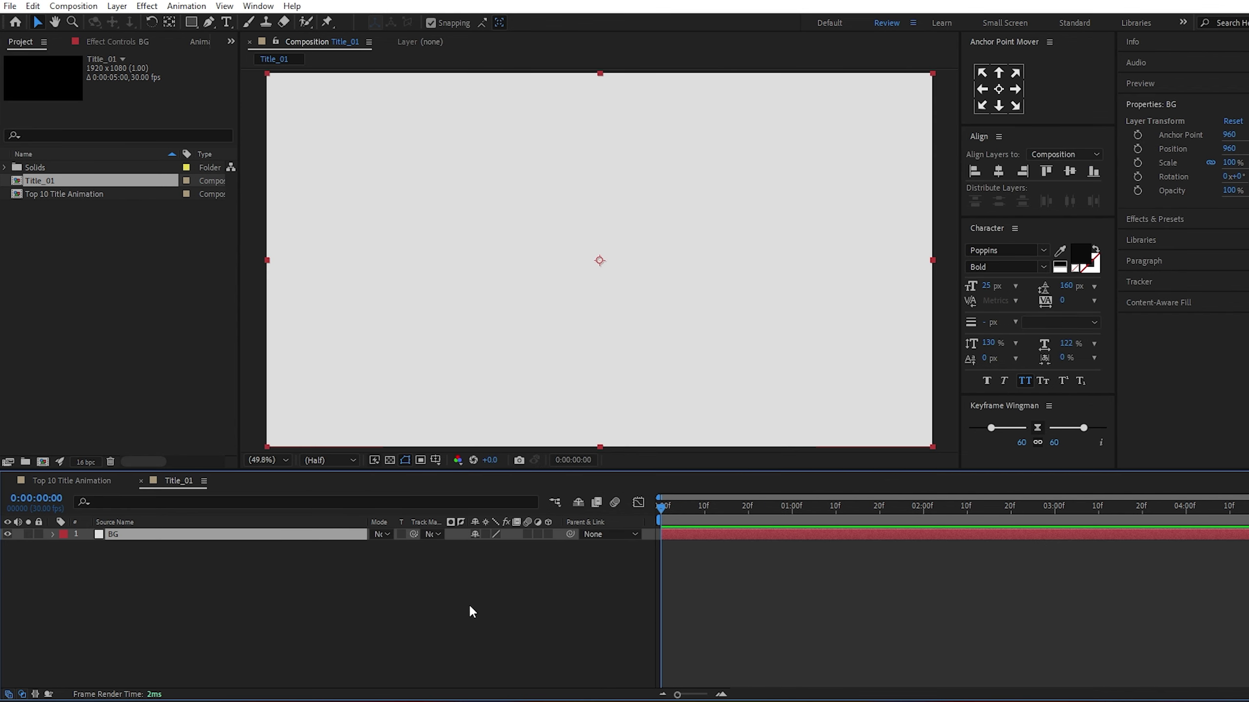
- Set up the Type tool with Poppins Bold, a dark fill colour and 100 px size
{"action": "left_click", "coordinate": [228, 22]}
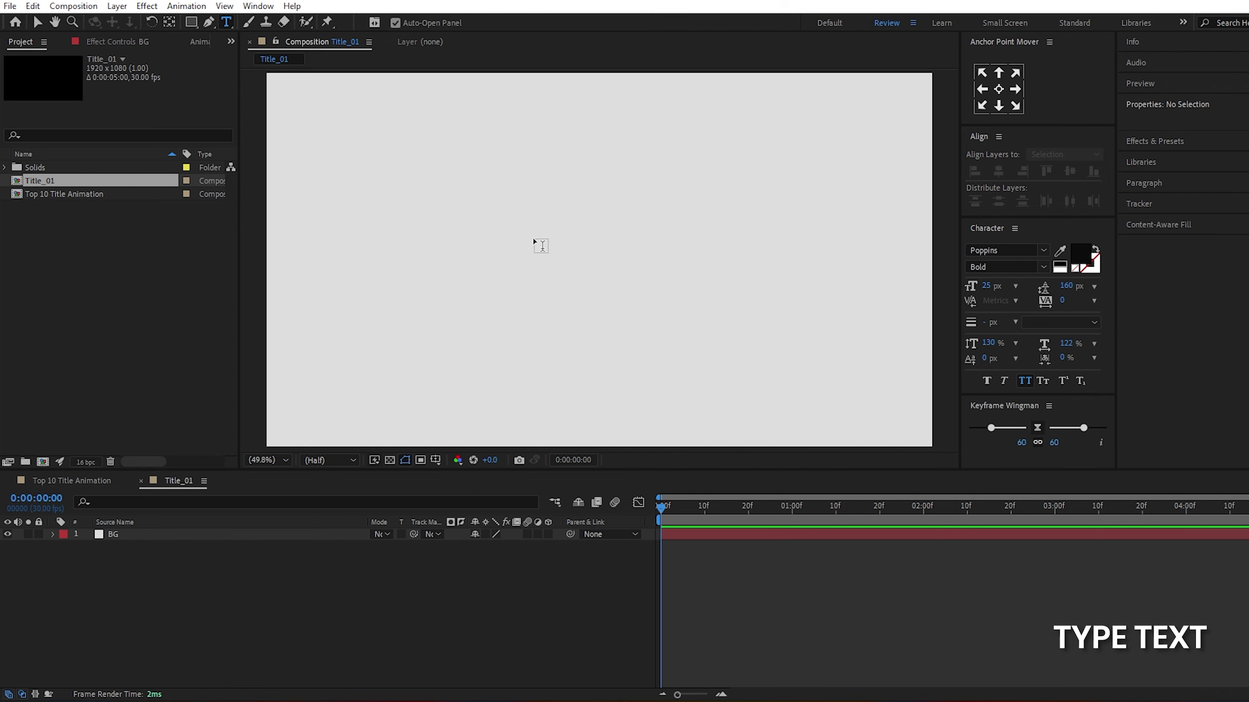
{"action": "left_click", "coordinate": [1012, 250]}
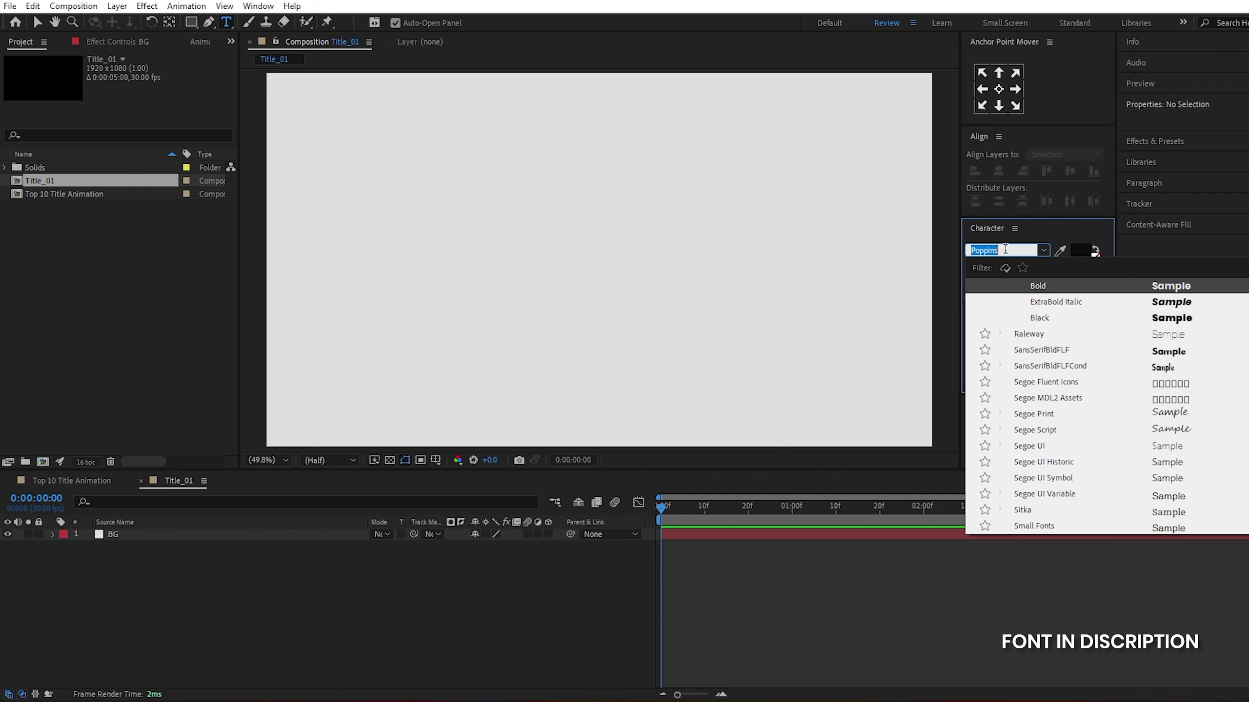
{"action": "left_click", "coordinate": [1045, 286]}
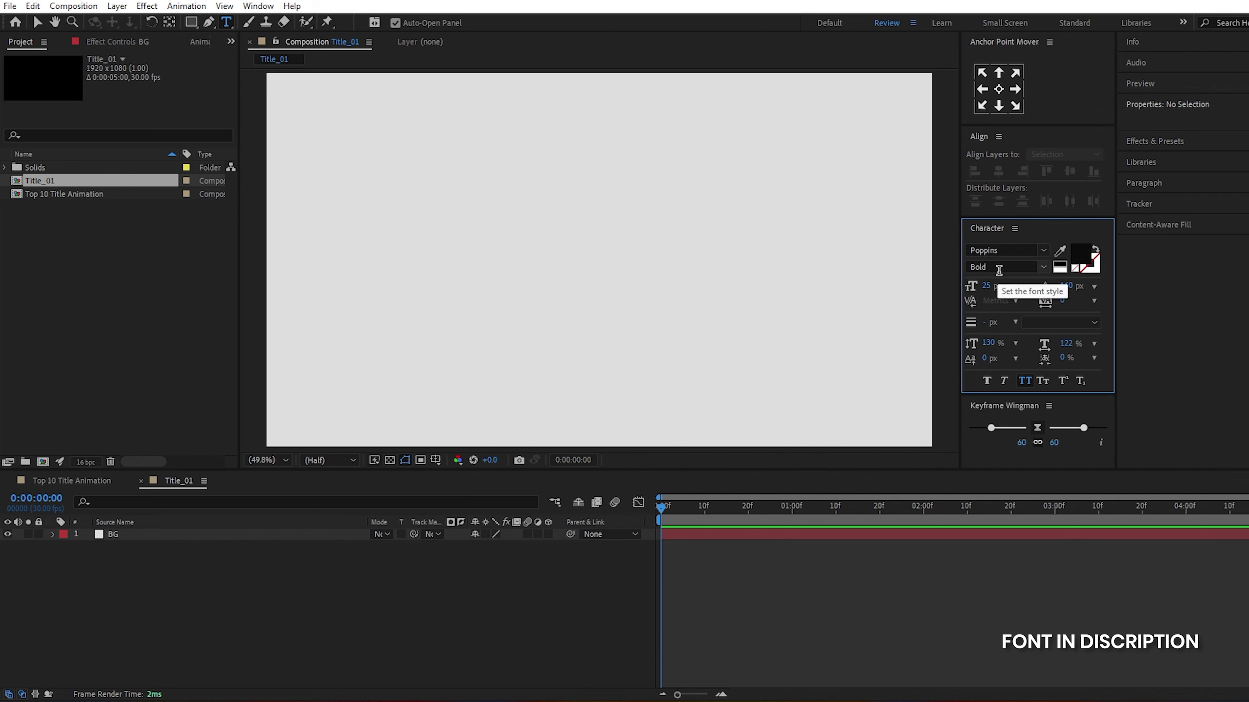
{"action": "left_click", "coordinate": [1078, 258]}
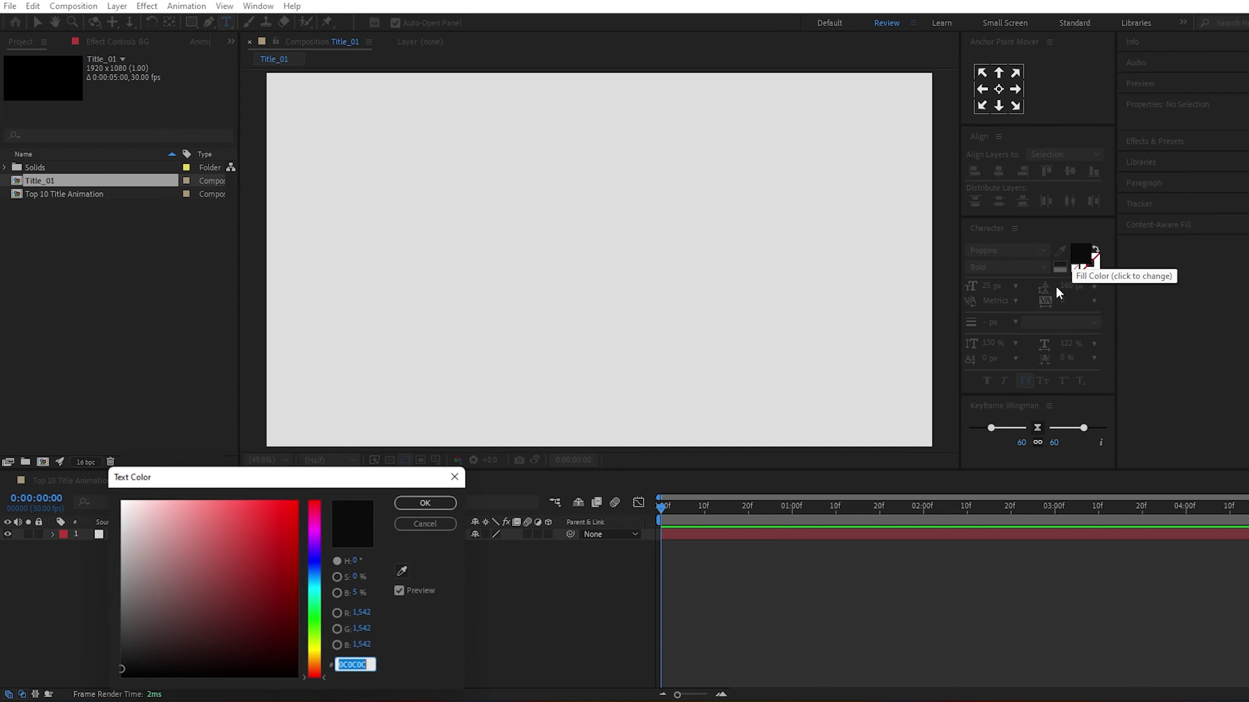
{"action": "left_click_drag", "start_coordinate": [254, 484], "coordinate": [423, 293]}
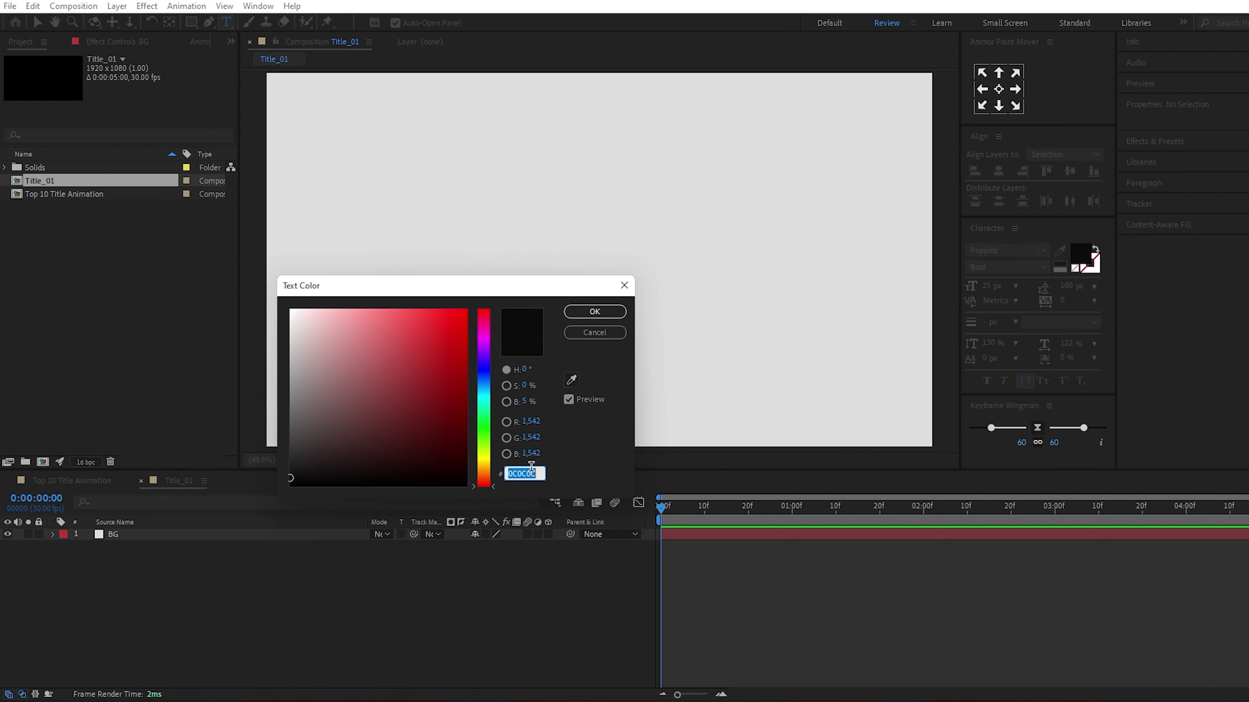
{"action": "left_click", "coordinate": [596, 311]}
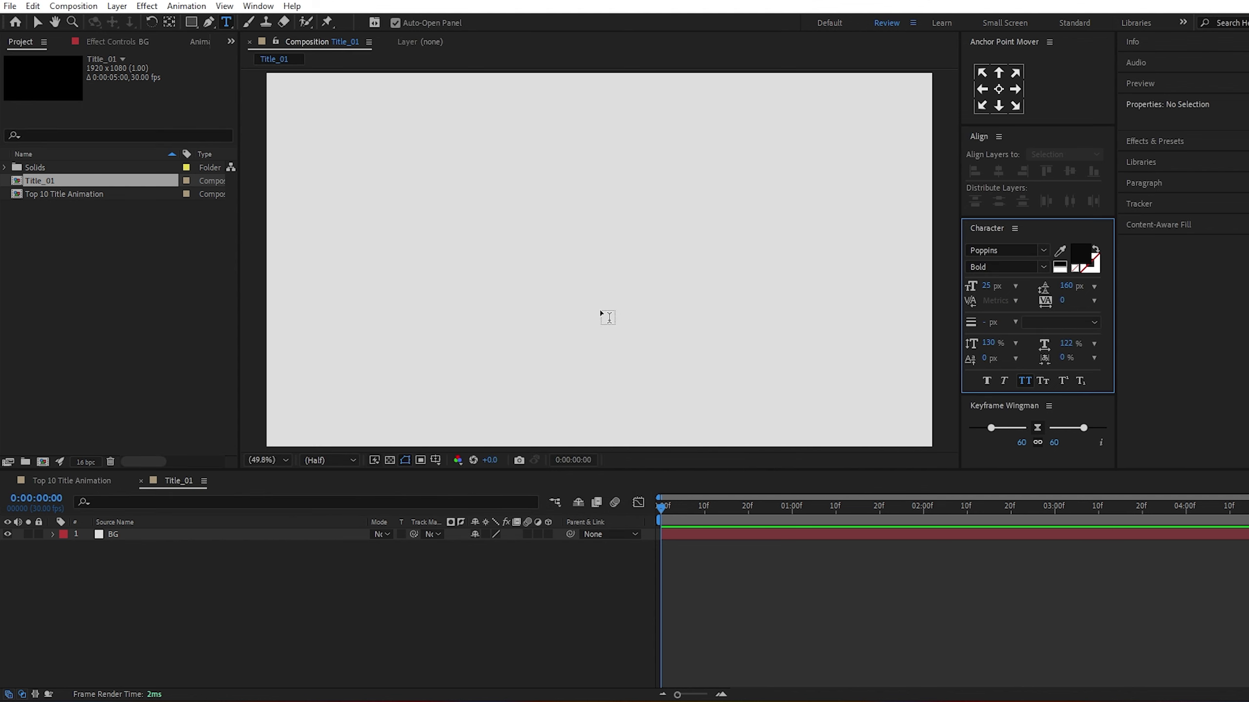
{"action": "left_click", "coordinate": [987, 287]}
{"action": "type", "text": "100"}
- Type 'Motion Design' and centre it horizontally and vertically in the composition
{"action": "left_click", "coordinate": [504, 268]}
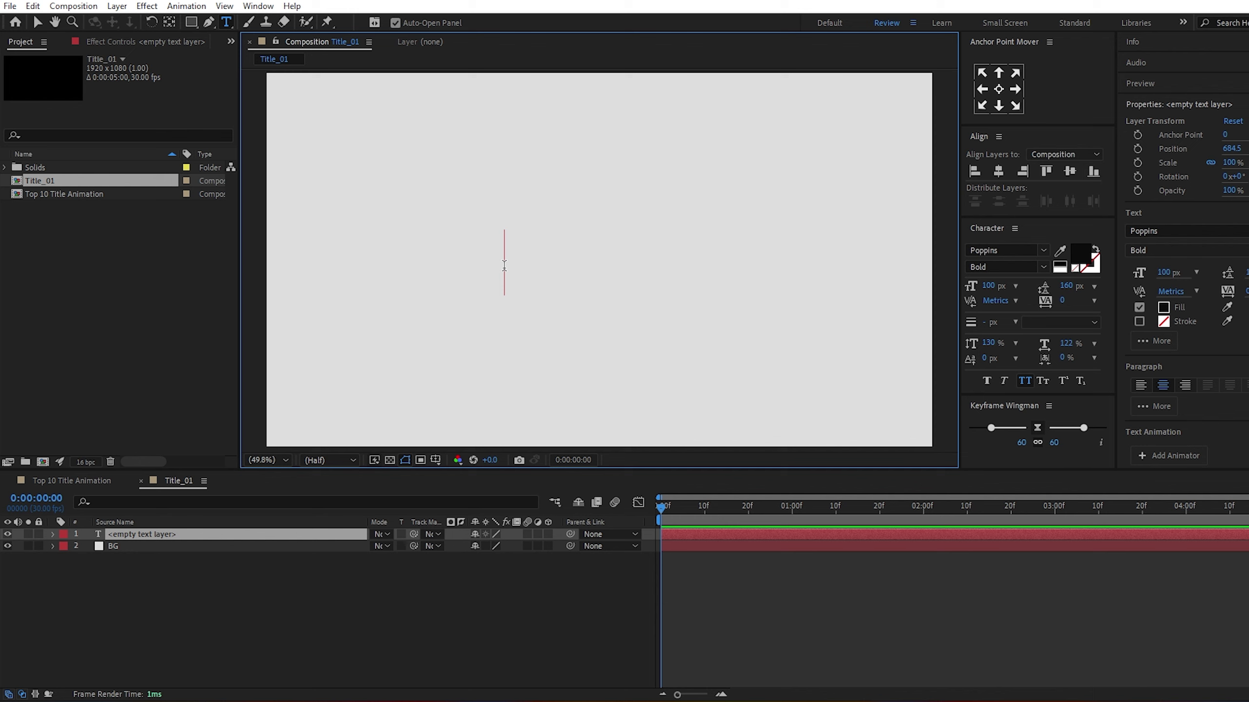
{"action": "type", "text": "Motion"}
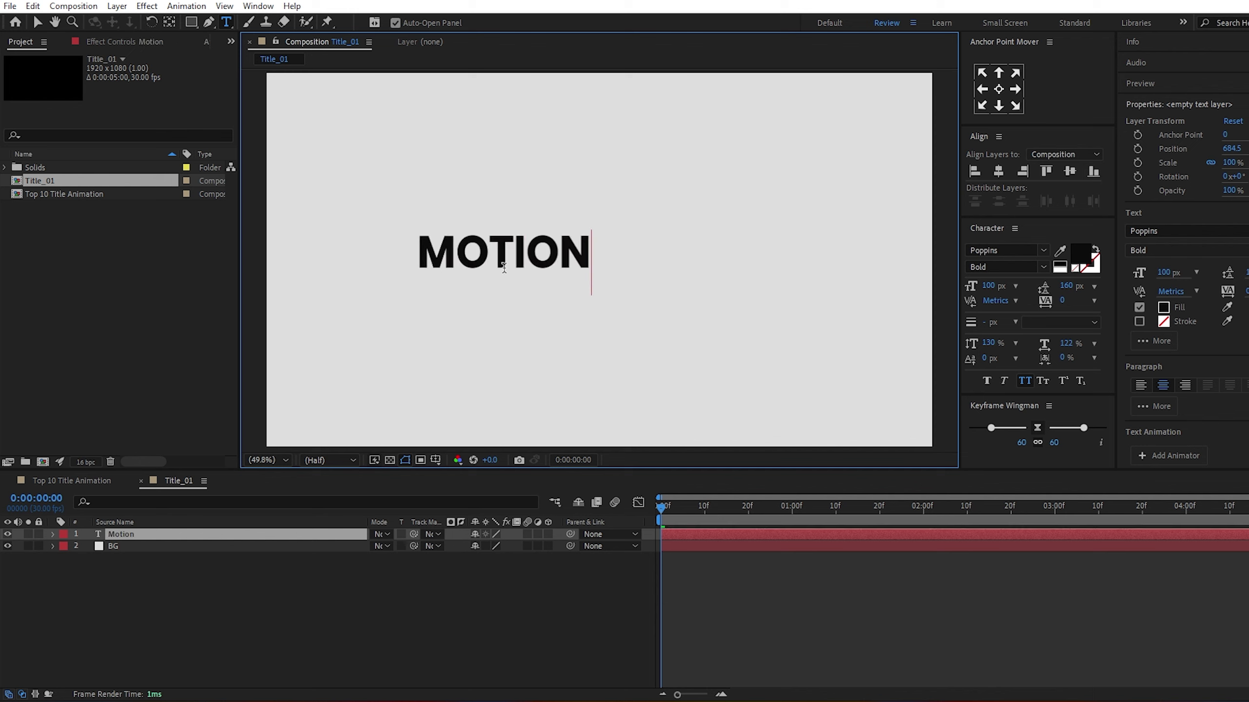
{"action": "type", "text": " Design"}
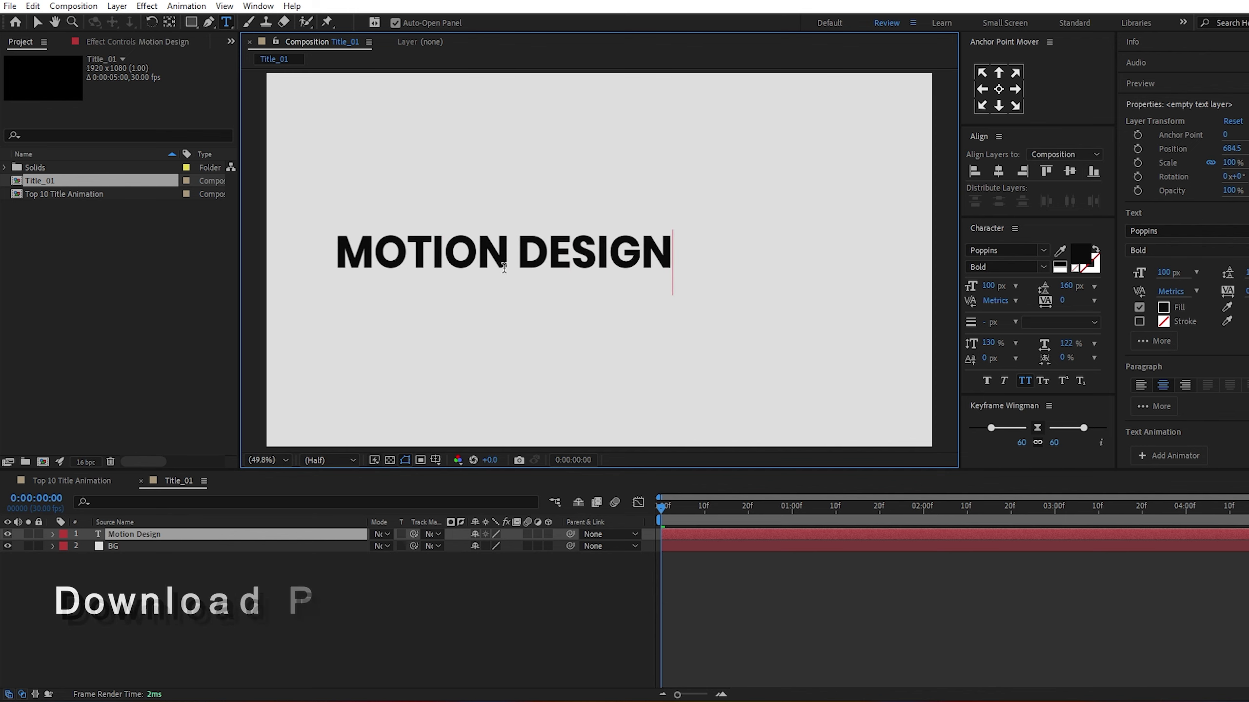
{"action": "key", "text": "Escape"}
{"action": "left_click", "coordinate": [998, 171]}
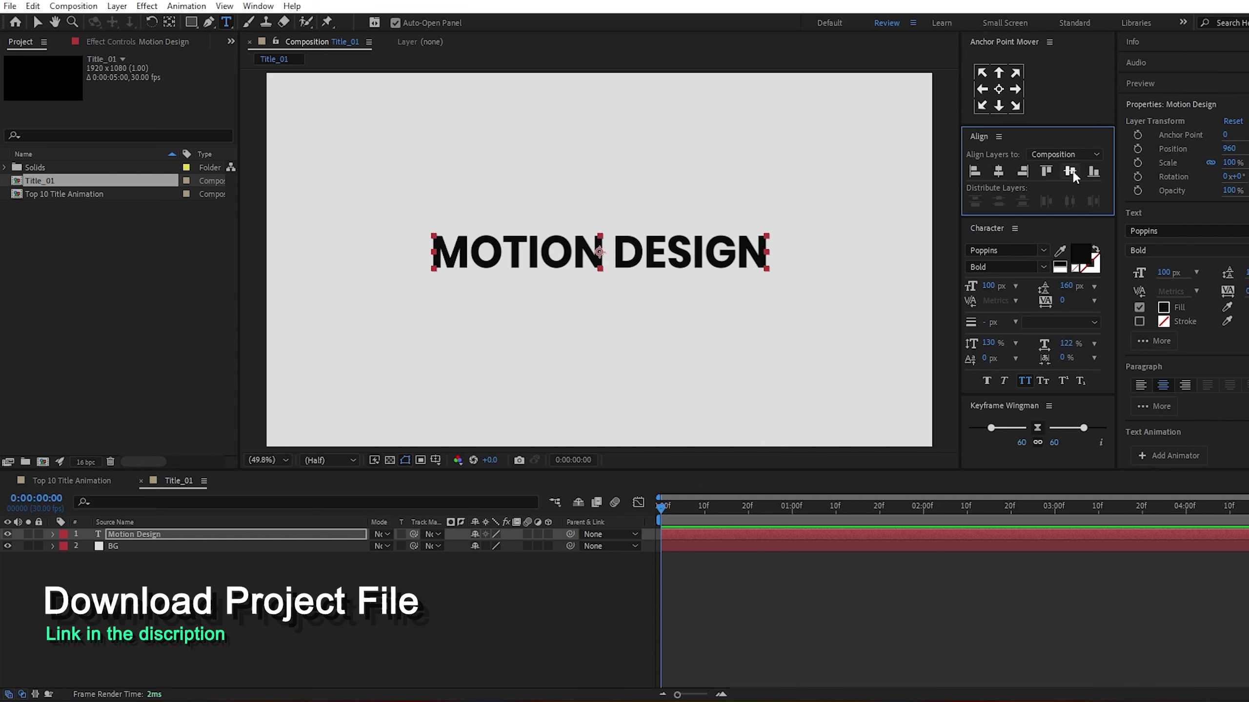
{"action": "left_click", "coordinate": [1070, 172]}
{"action": "left_click", "coordinate": [100, 286]}
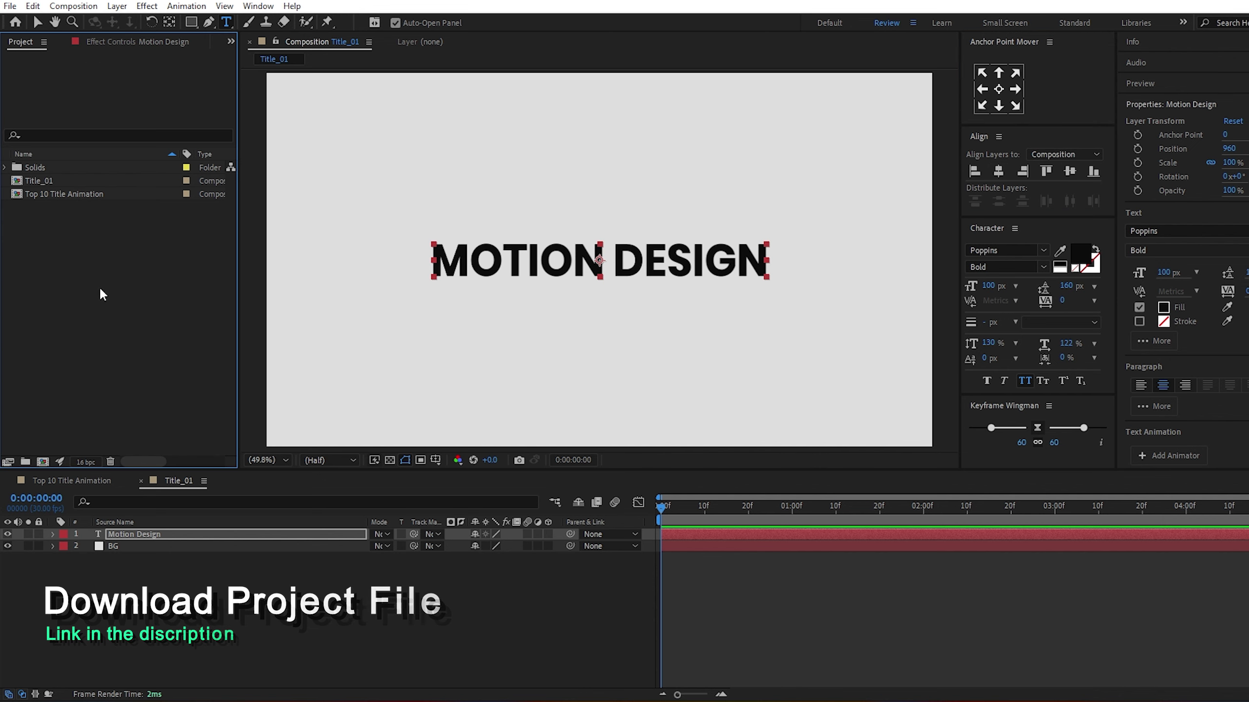
- Duplicate the Title_01 composition to complete the Title_01–Title_10 set
{"action": "left_click", "coordinate": [47, 187]}
{"action": "key", "text": "ctrl+d"}
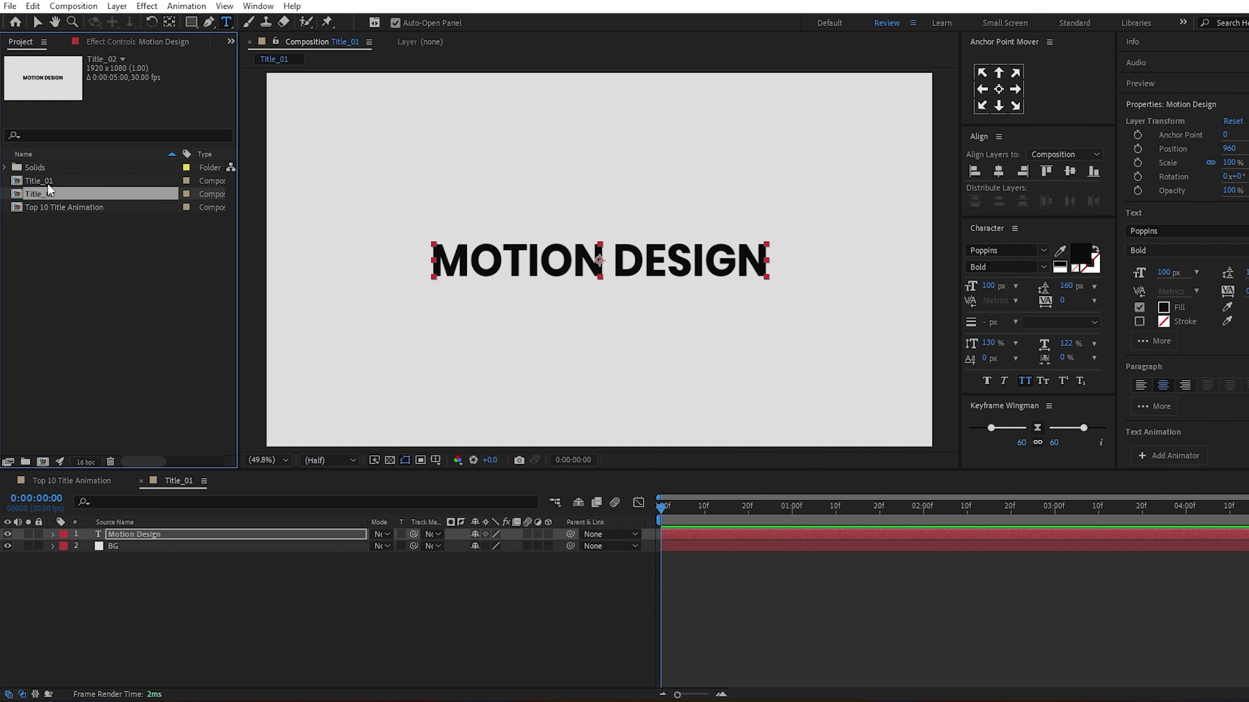
{"action": "key", "text": "ctrl+d"}
{"action": "key", "text": "ctrl+d"}
{"action": "key", "text": "ctrl+d"}
{"action": "key", "text": "ctrl+d"}
{"action": "key", "text": "ctrl+d"}
{"action": "key", "text": "ctrl+d"}
{"action": "key", "text": "ctrl+d"}
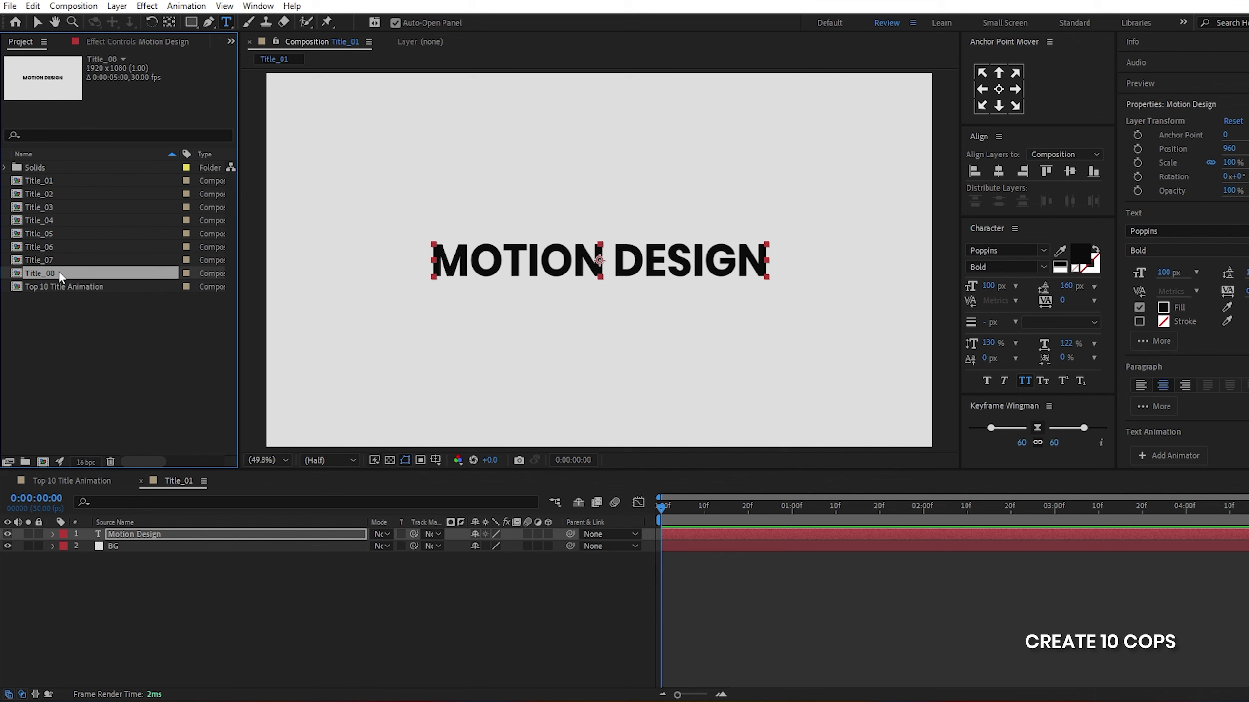
{"action": "key", "text": "ctrl+d"}
{"action": "left_click", "coordinate": [59, 183]}
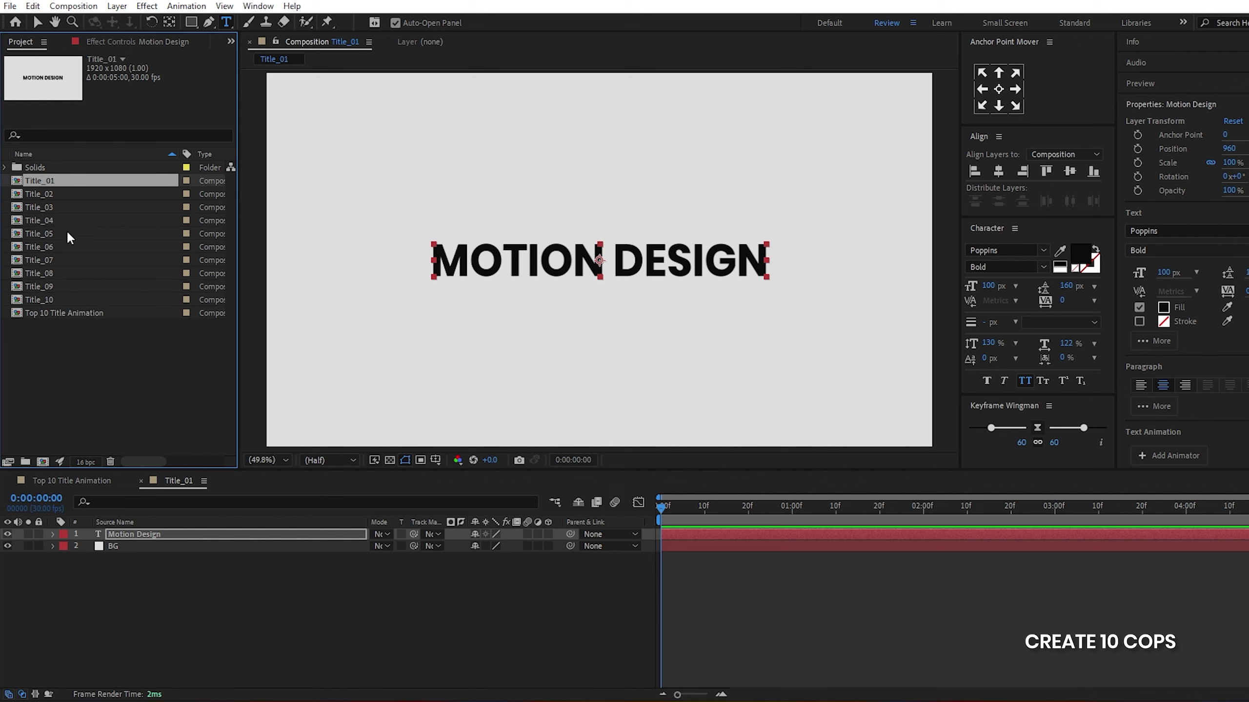
{"action": "left_click", "coordinate": [60, 297], "text": "shift"}
{"action": "left_click", "coordinate": [81, 344]}
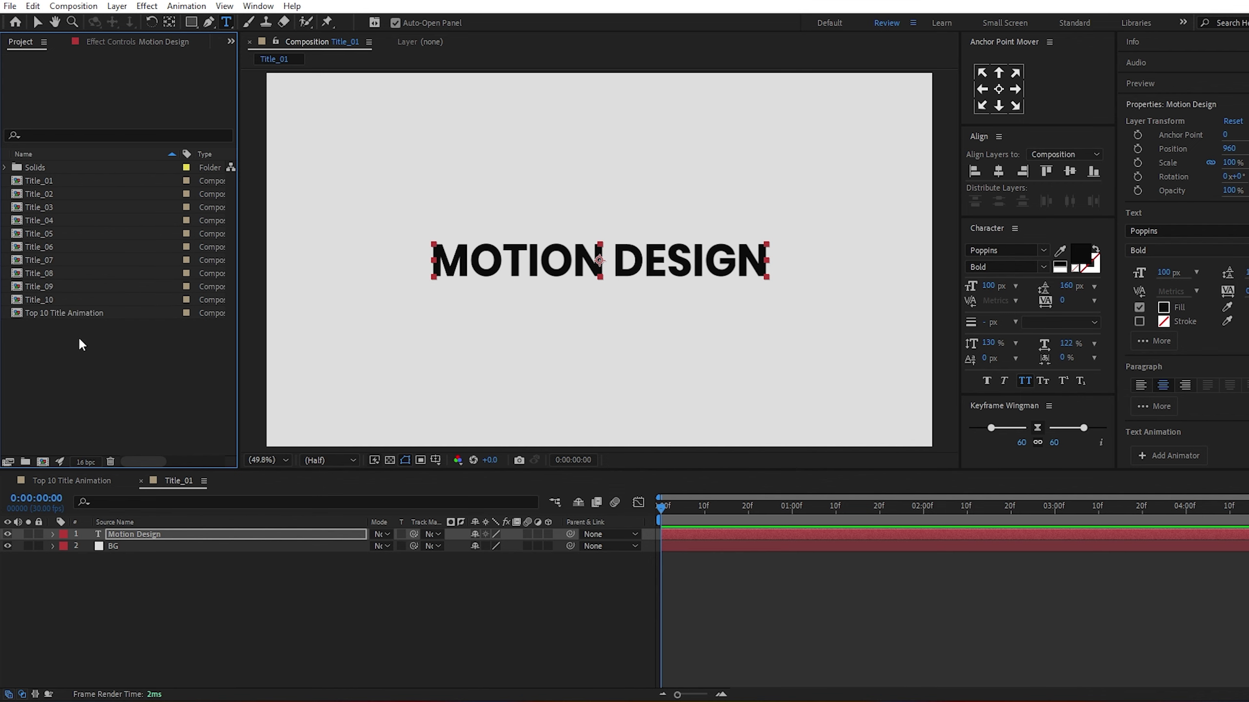
- Open Title_02 through Title_10 as timeline tabs
{"action": "double_click", "coordinate": [53, 194]}
{"action": "double_click", "coordinate": [54, 207]}
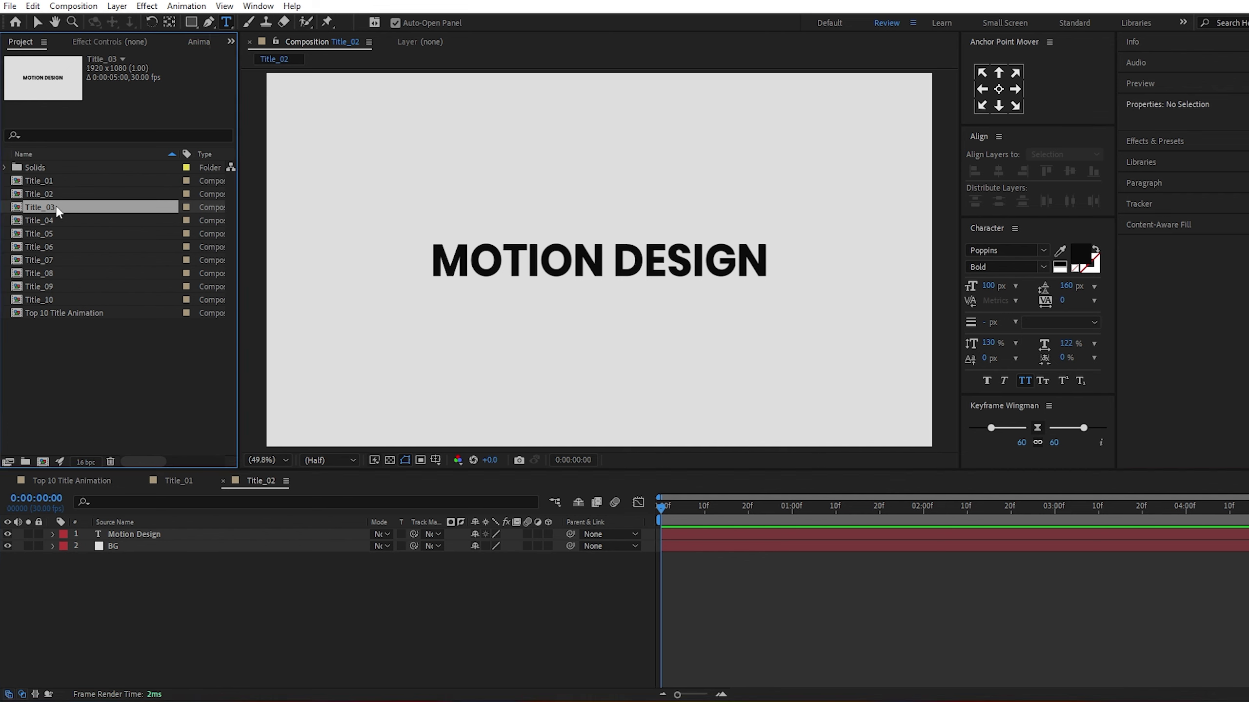
{"action": "double_click", "coordinate": [55, 221]}
{"action": "double_click", "coordinate": [54, 233]}
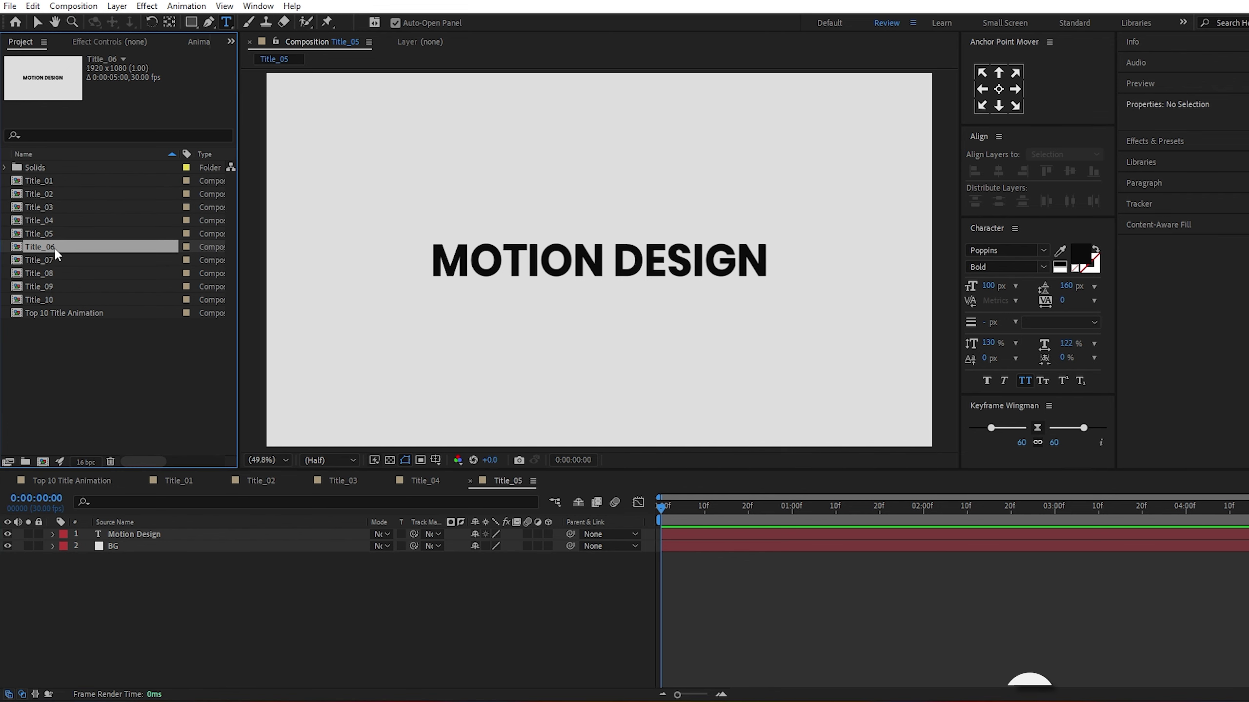
{"action": "double_click", "coordinate": [54, 247]}
{"action": "left_click", "coordinate": [53, 259]}
{"action": "double_click", "coordinate": [53, 260]}
{"action": "double_click", "coordinate": [54, 273]}
{"action": "double_click", "coordinate": [54, 286]}
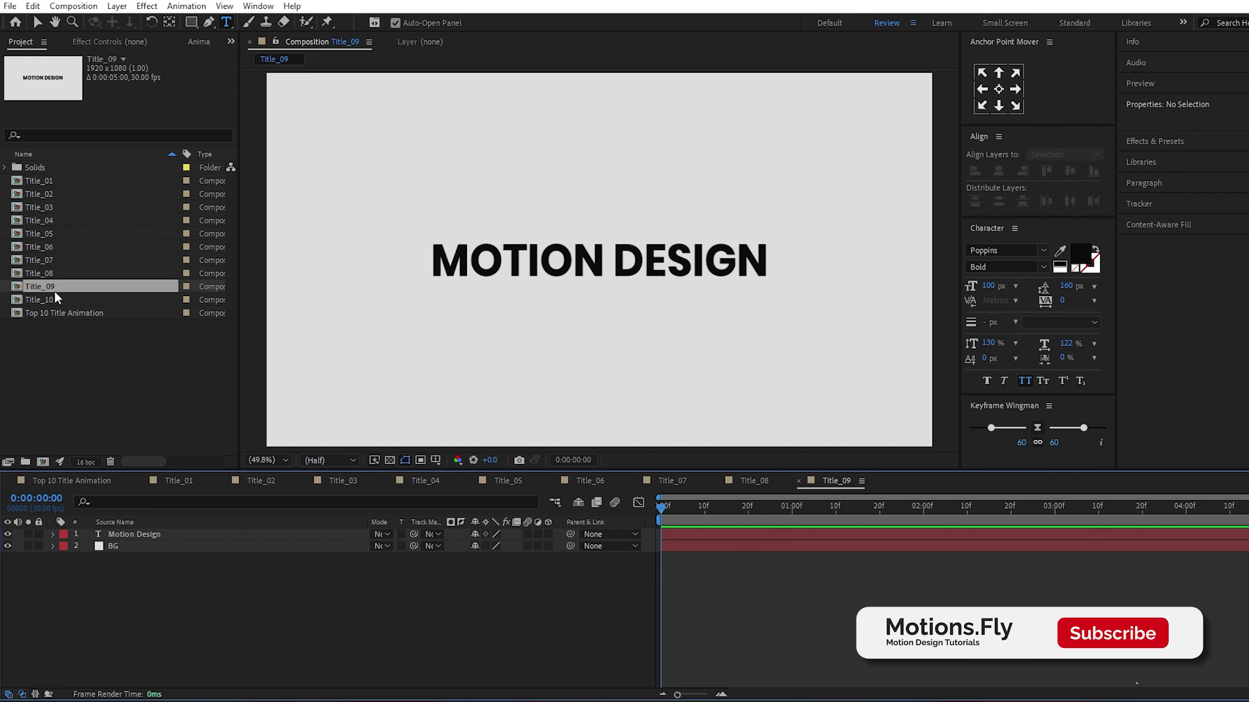
{"action": "double_click", "coordinate": [56, 299]}
- Return to Title_01, then select and expand its Motion Design text layer
{"action": "left_click", "coordinate": [173, 481]}
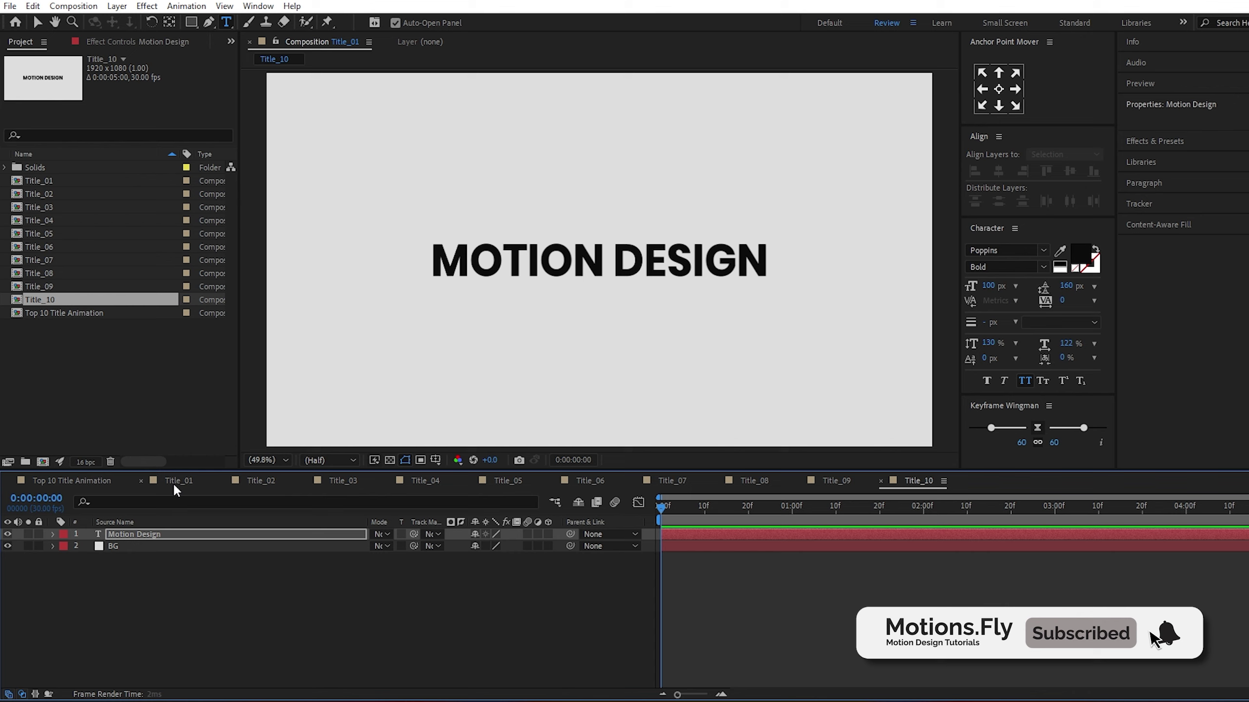
{"action": "left_click", "coordinate": [166, 572]}
{"action": "left_click", "coordinate": [109, 535]}
{"action": "left_click", "coordinate": [52, 534]}
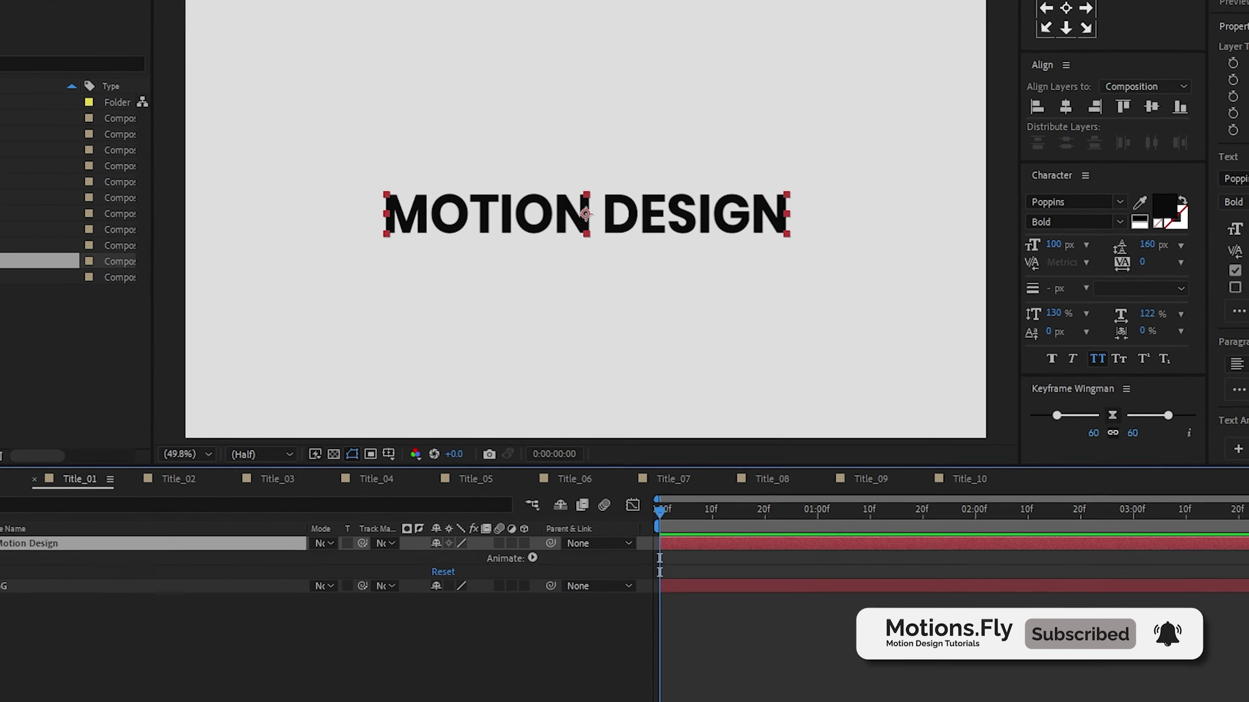
- Add a text animator with Position and Opacity properties to Motion Design
{"action": "left_click", "coordinate": [523, 563]}
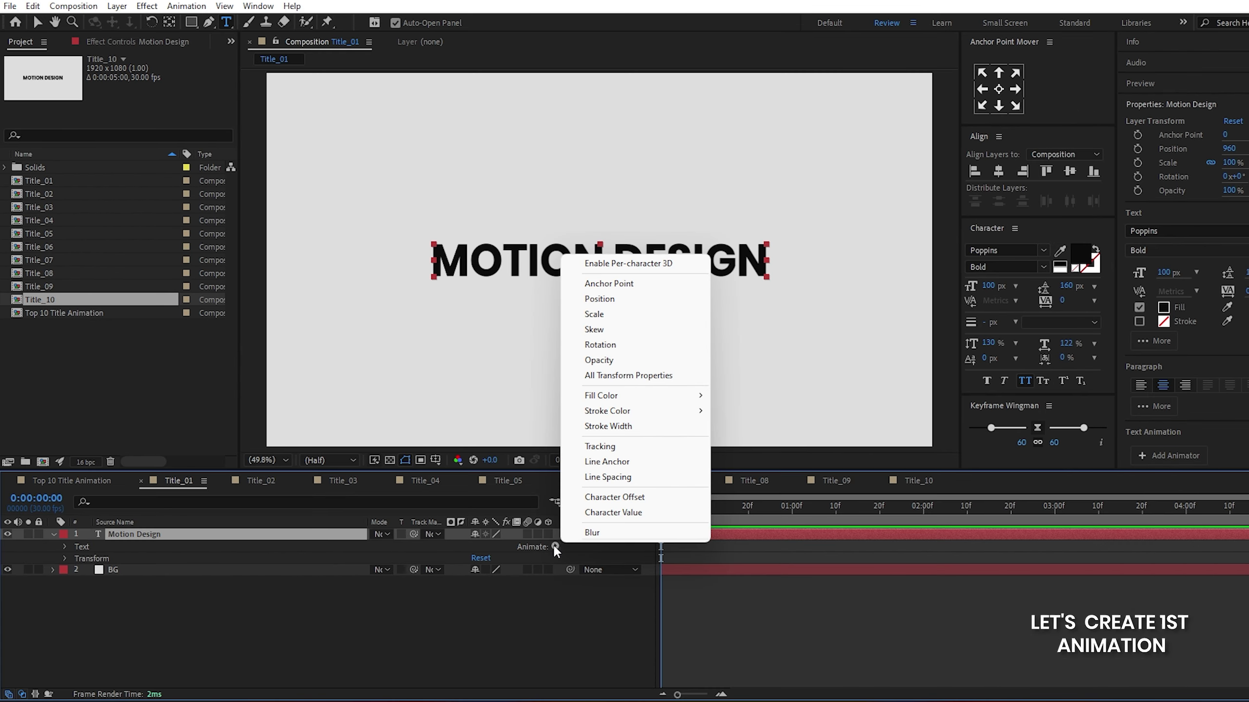
{"action": "left_click", "coordinate": [606, 299]}
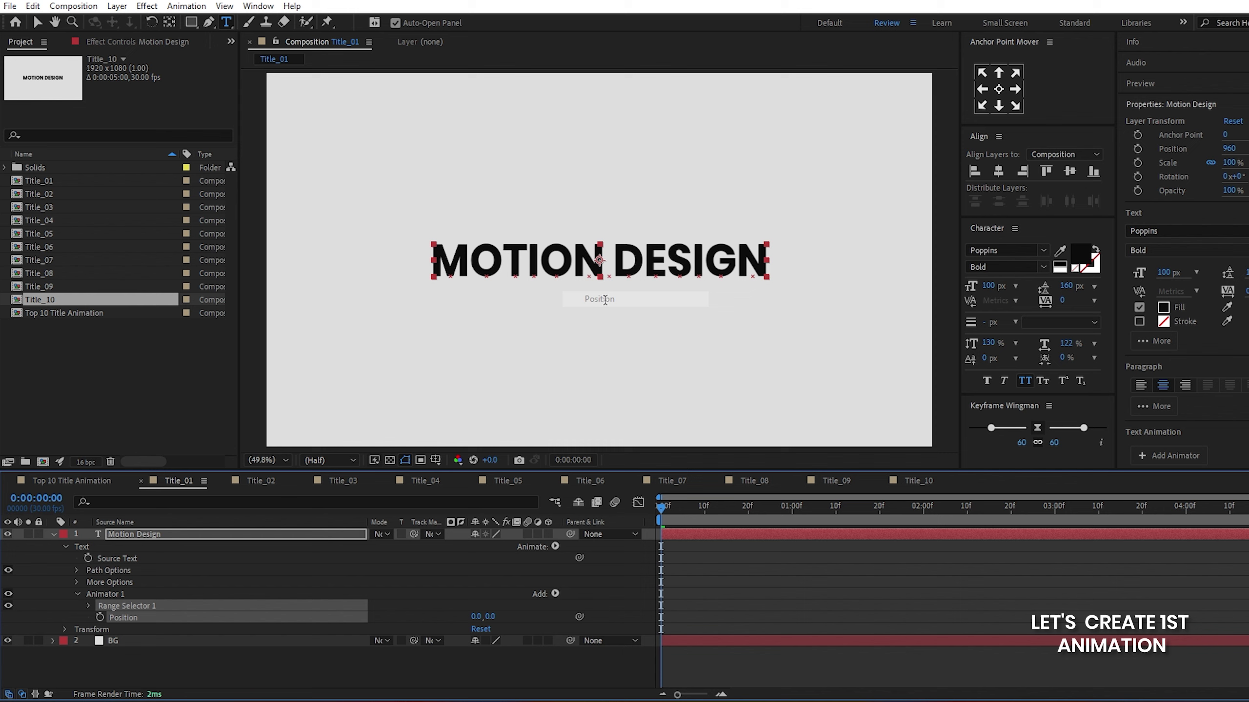
{"action": "left_click", "coordinate": [554, 592]}
{"action": "mouse_move", "coordinate": [607, 598]}
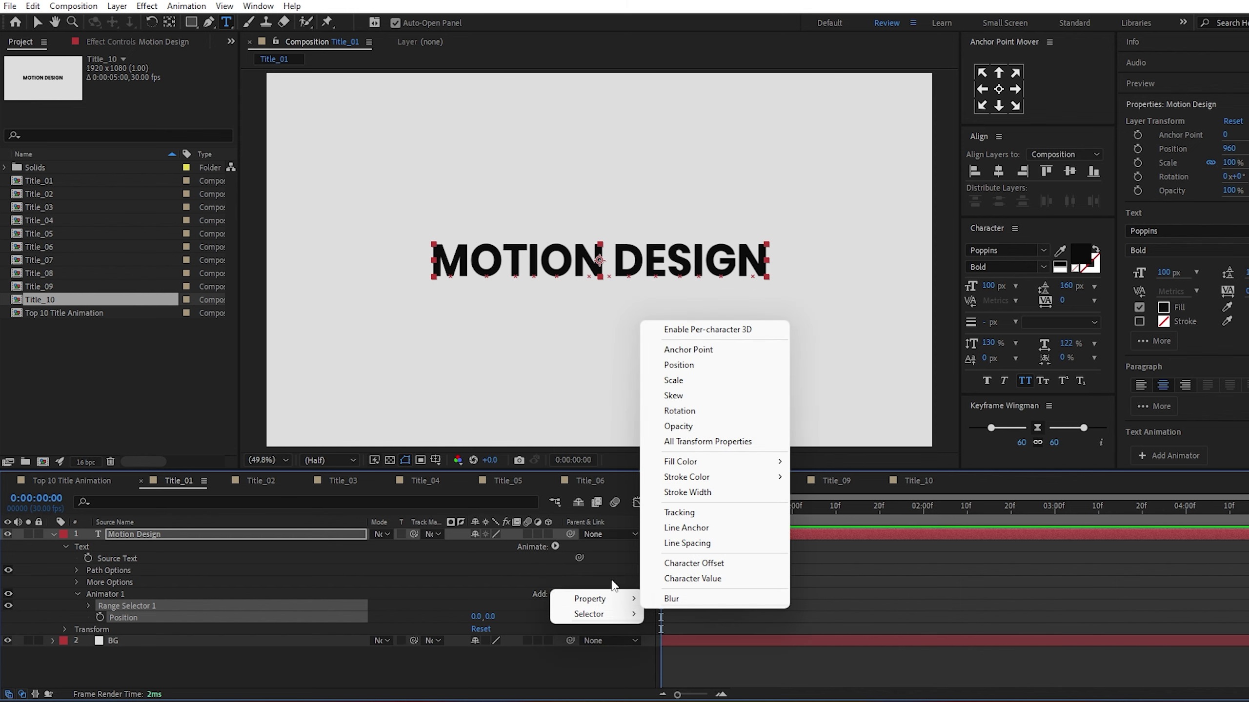
{"action": "left_click", "coordinate": [679, 426]}
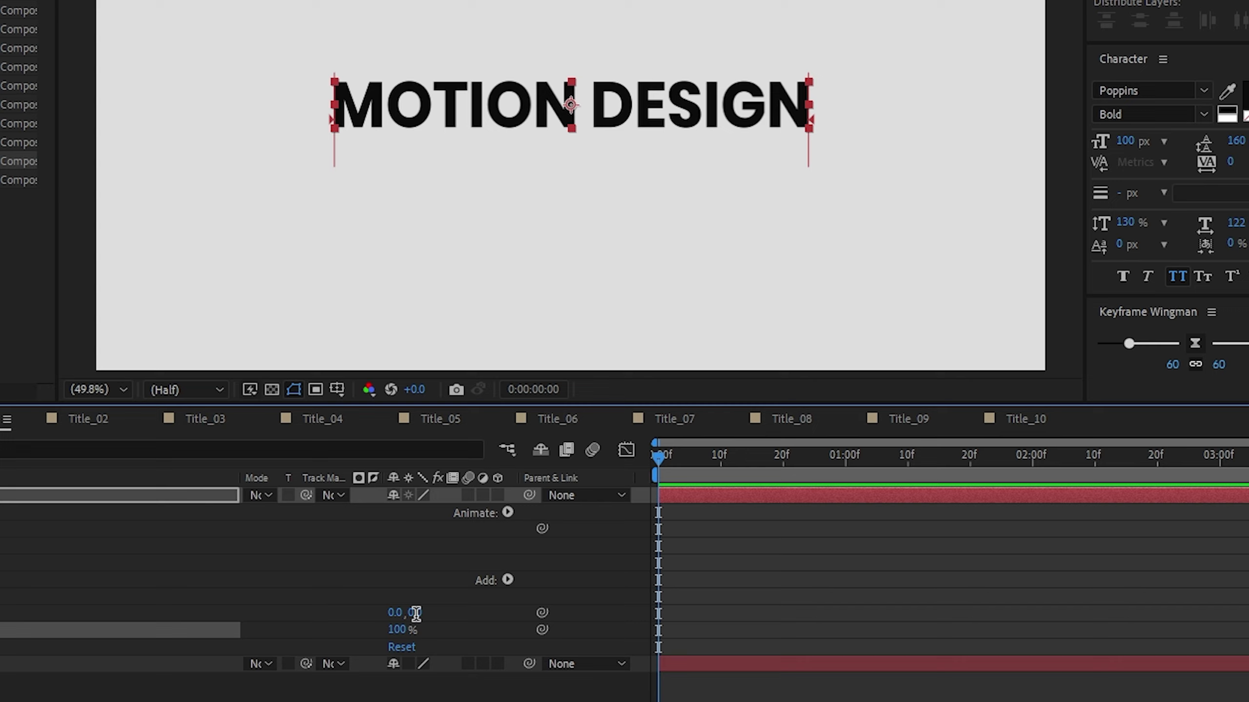
- Set animator Position to 0,100 and Opacity to 0%, and keyframe the Offset
{"action": "left_click", "coordinate": [489, 616]}
{"action": "type", "text": "100"}
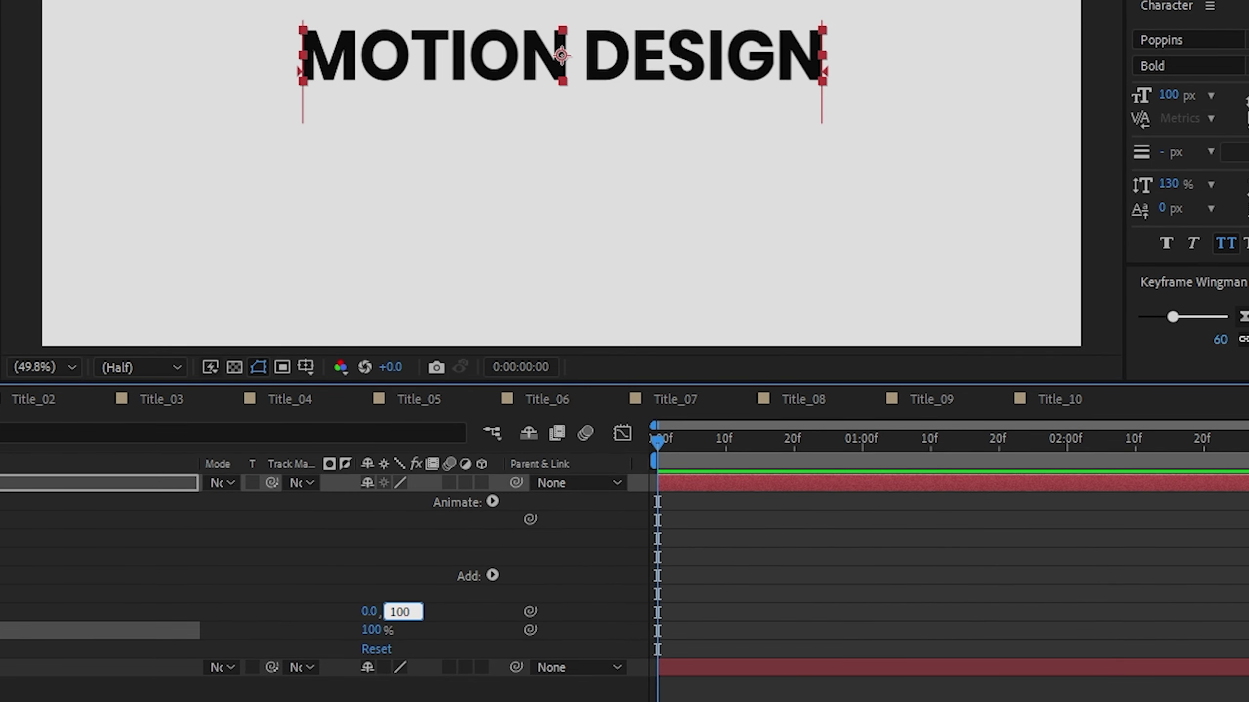
{"action": "key", "text": "Return"}
{"action": "left_click", "coordinate": [372, 630]}
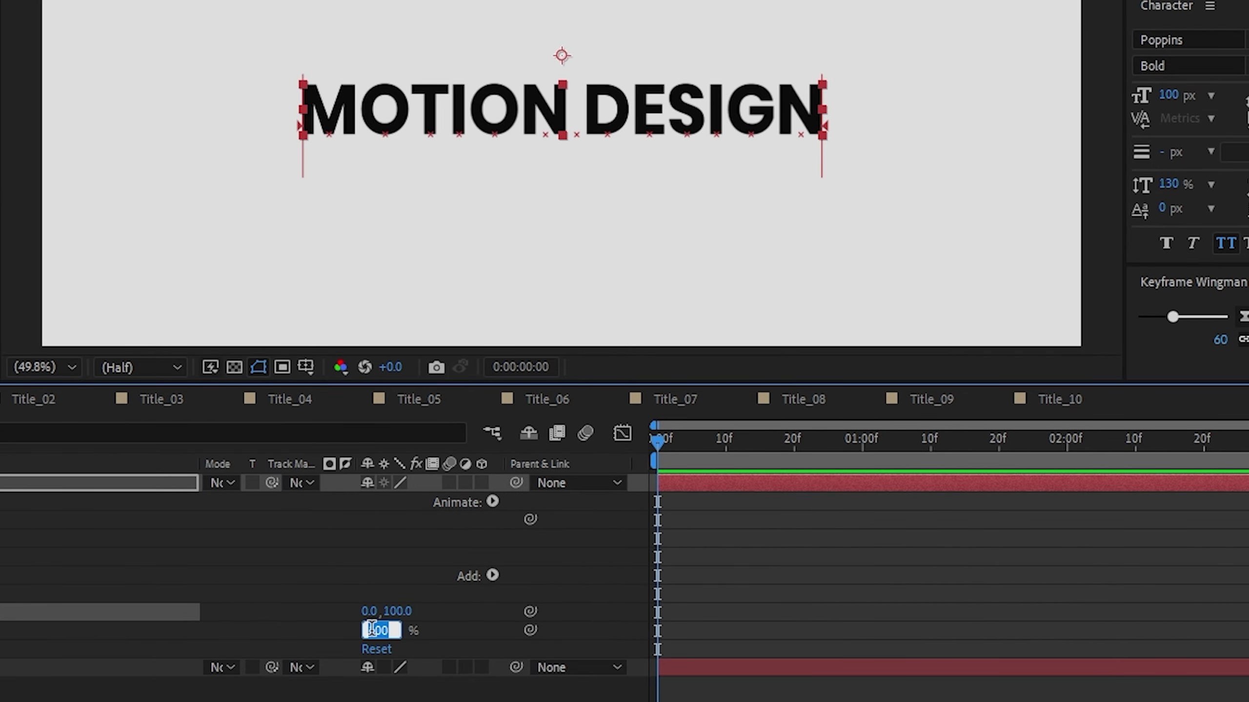
{"action": "type", "text": "0"}
{"action": "key", "text": "Return"}
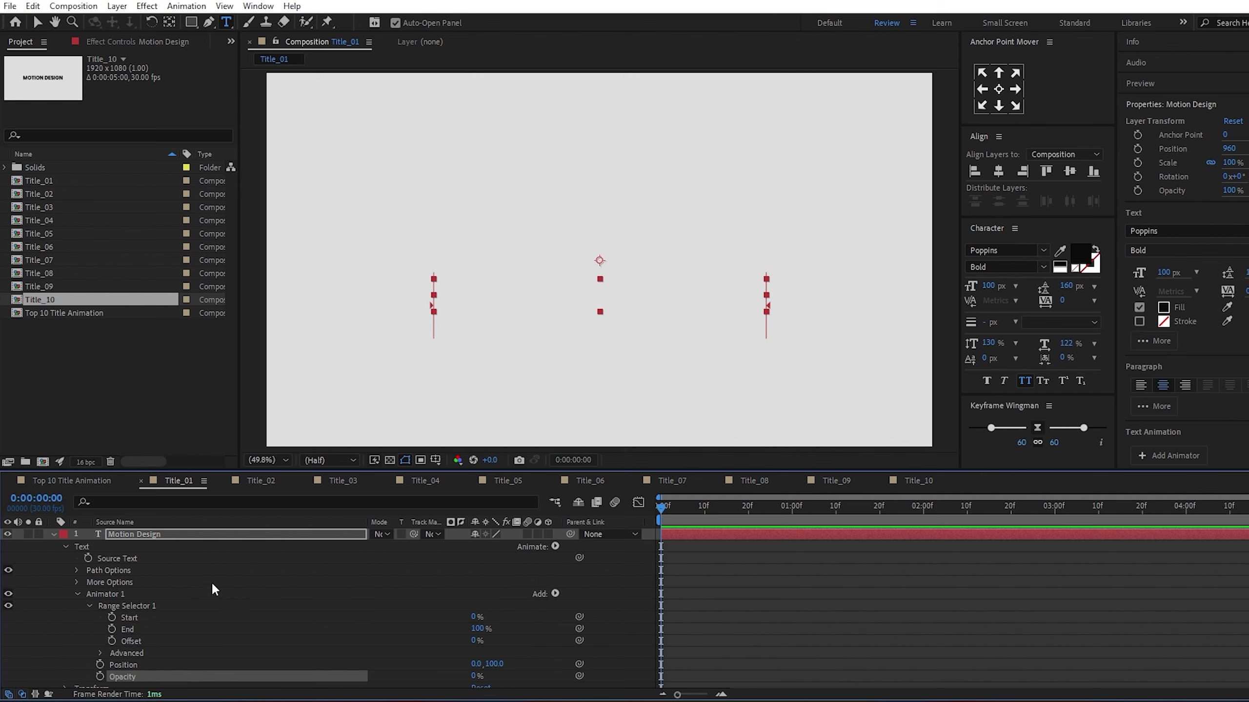
{"action": "scroll", "coordinate": [222, 580], "scroll_direction": "down", "scroll_amount": 1}
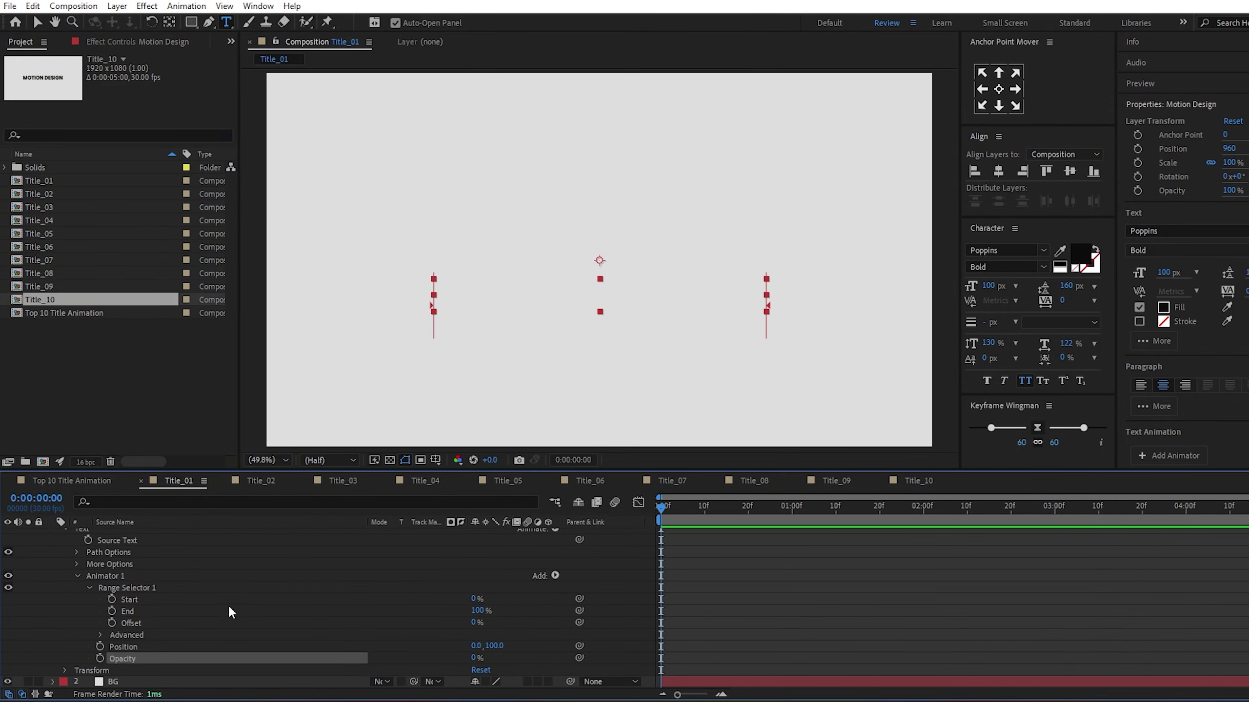
{"action": "left_click", "coordinate": [111, 623]}
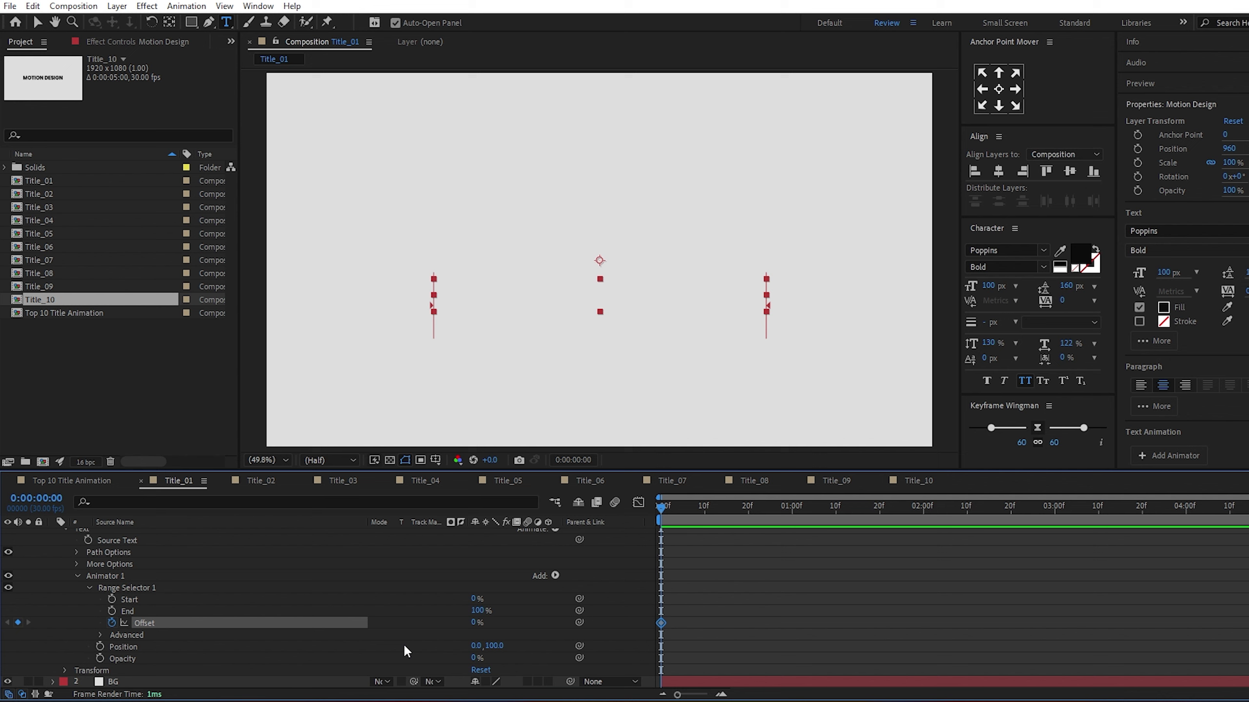
- Keyframe the range Offset at -100% on frame 0 and 100% at one second
{"action": "left_click", "coordinate": [475, 624]}
{"action": "type", "text": "-100"}
{"action": "key", "text": "Return"}
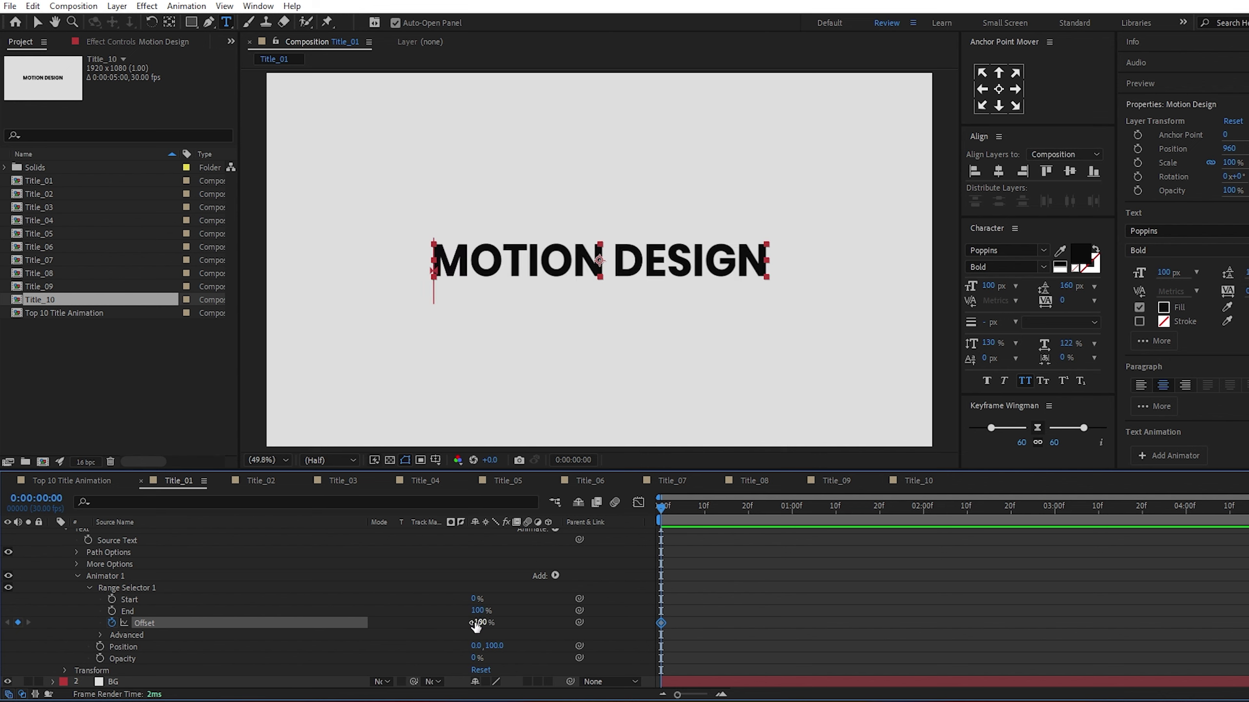
{"action": "left_click", "coordinate": [792, 514]}
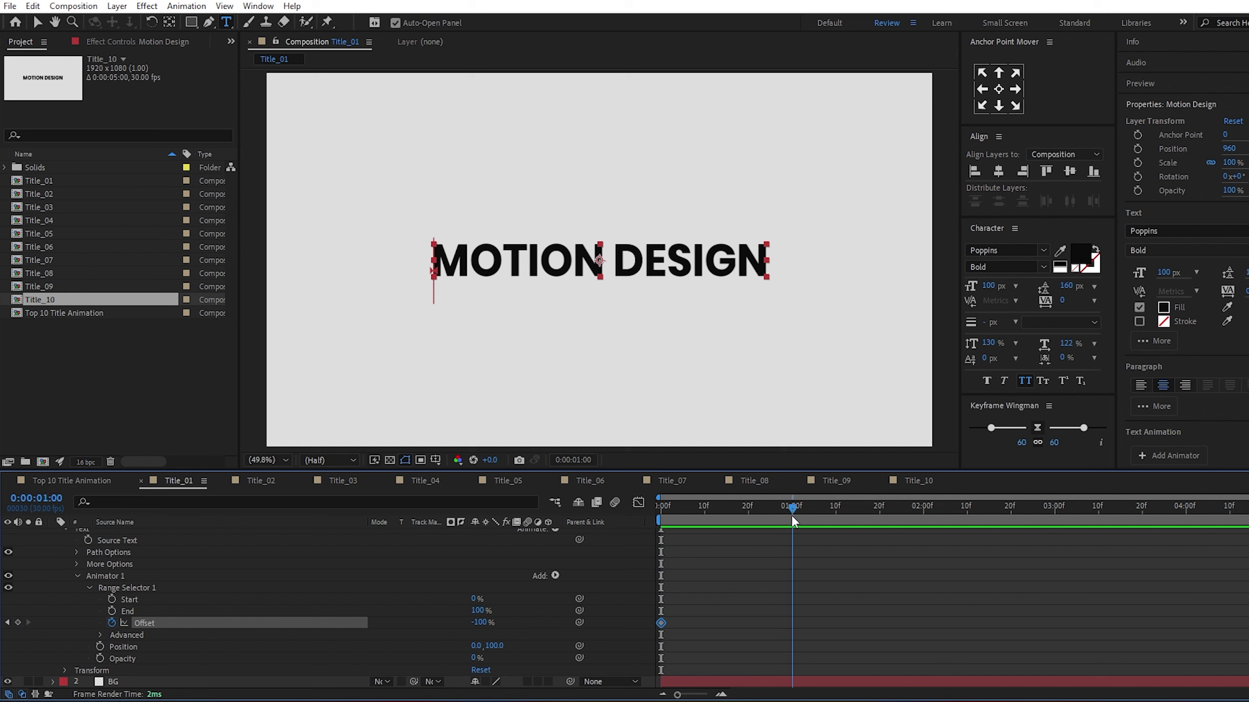
{"action": "left_click", "coordinate": [480, 624]}
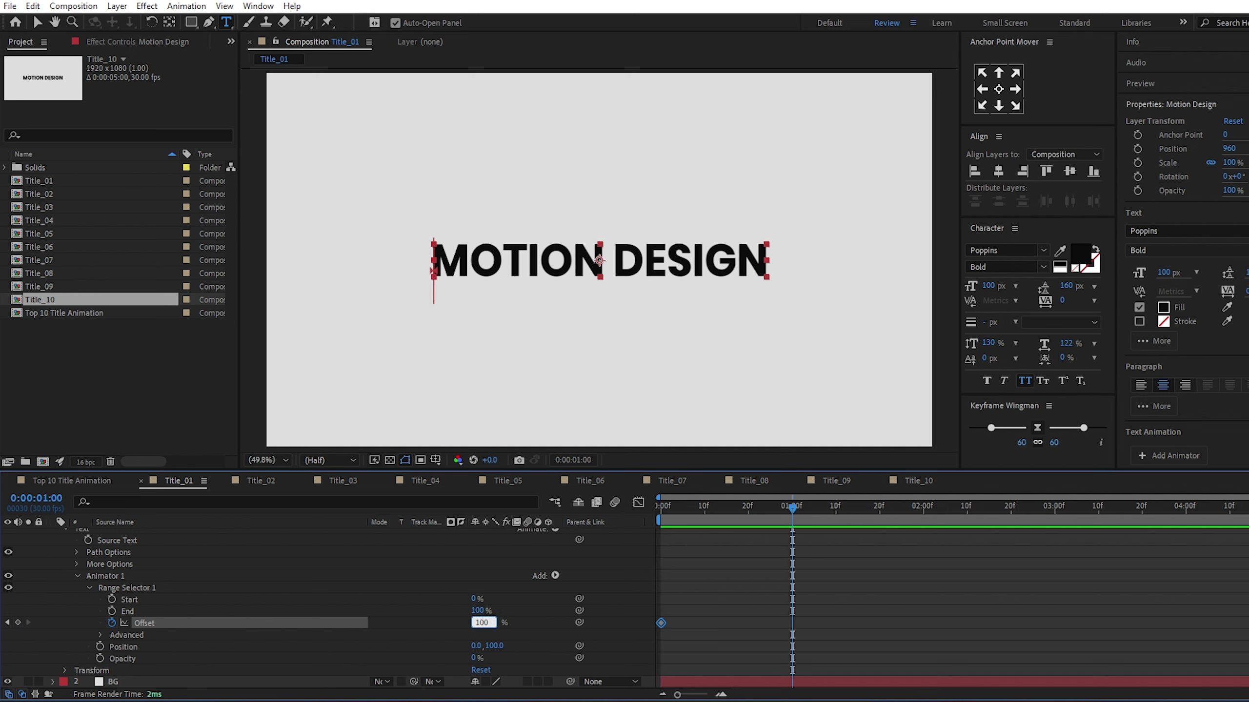
{"action": "type", "text": "100"}
{"action": "key", "text": "Return"}
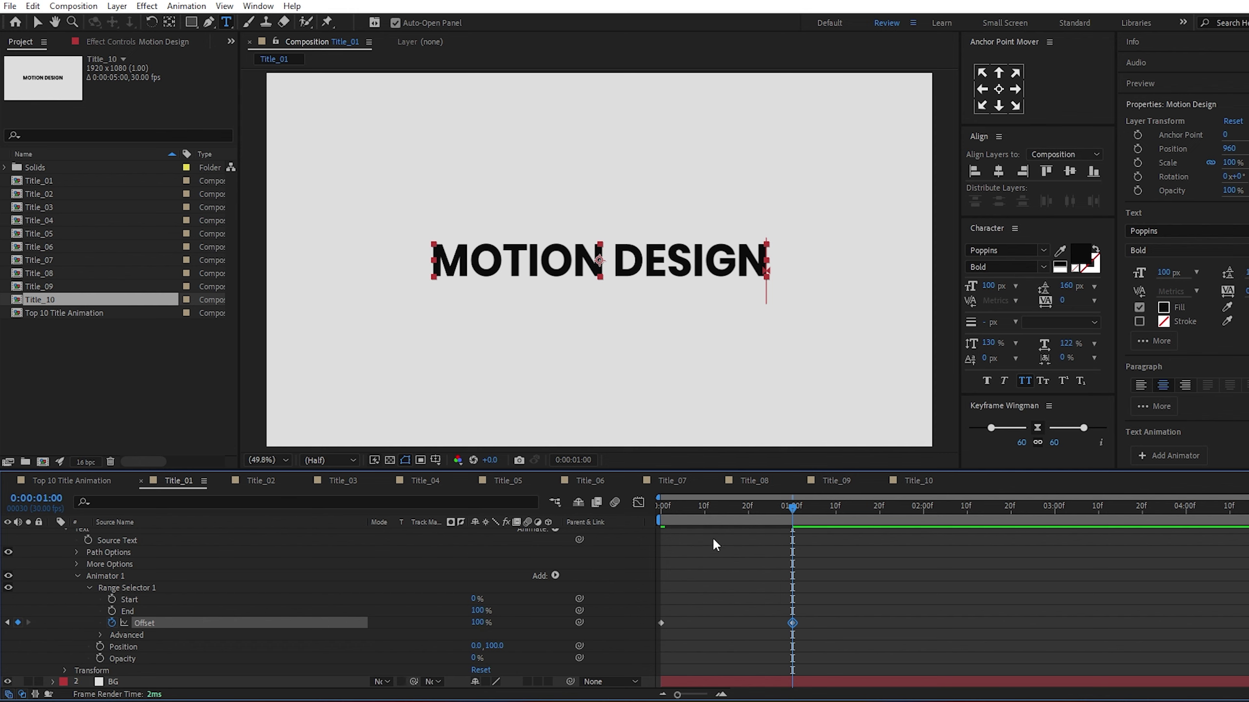
{"action": "left_click_drag", "start_coordinate": [778, 506], "coordinate": [656, 541]}
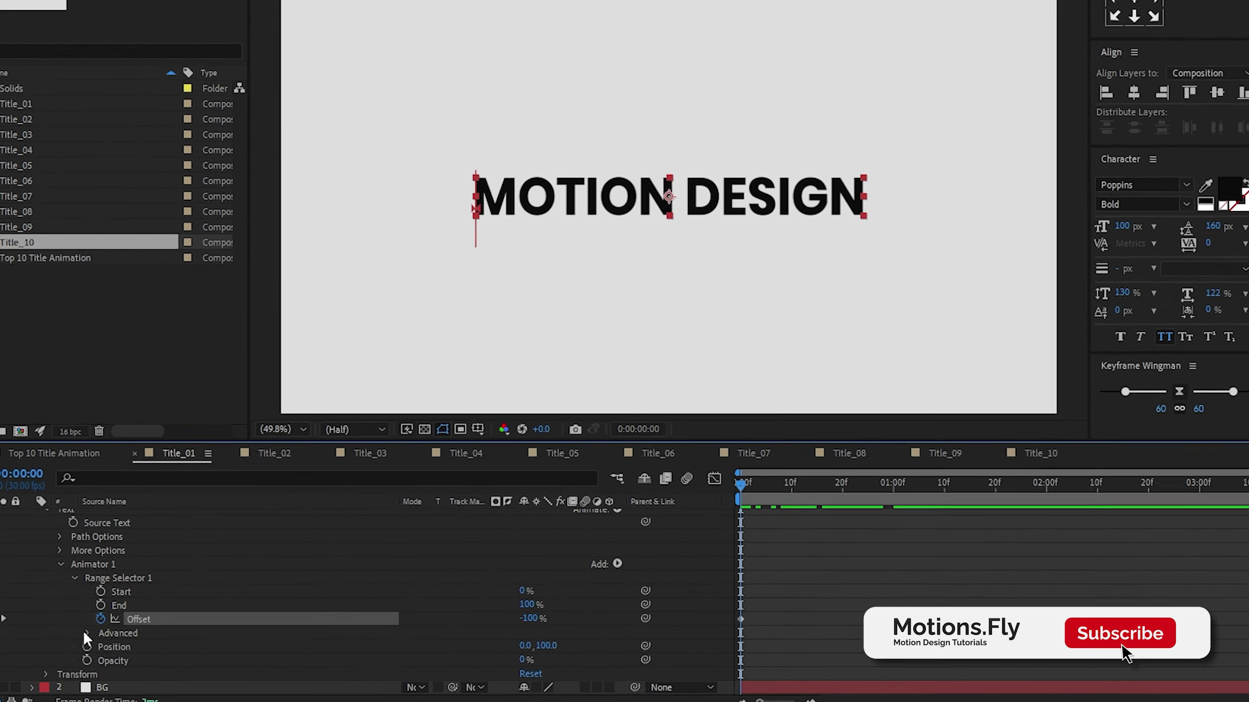
{"action": "left_click", "coordinate": [102, 634]}
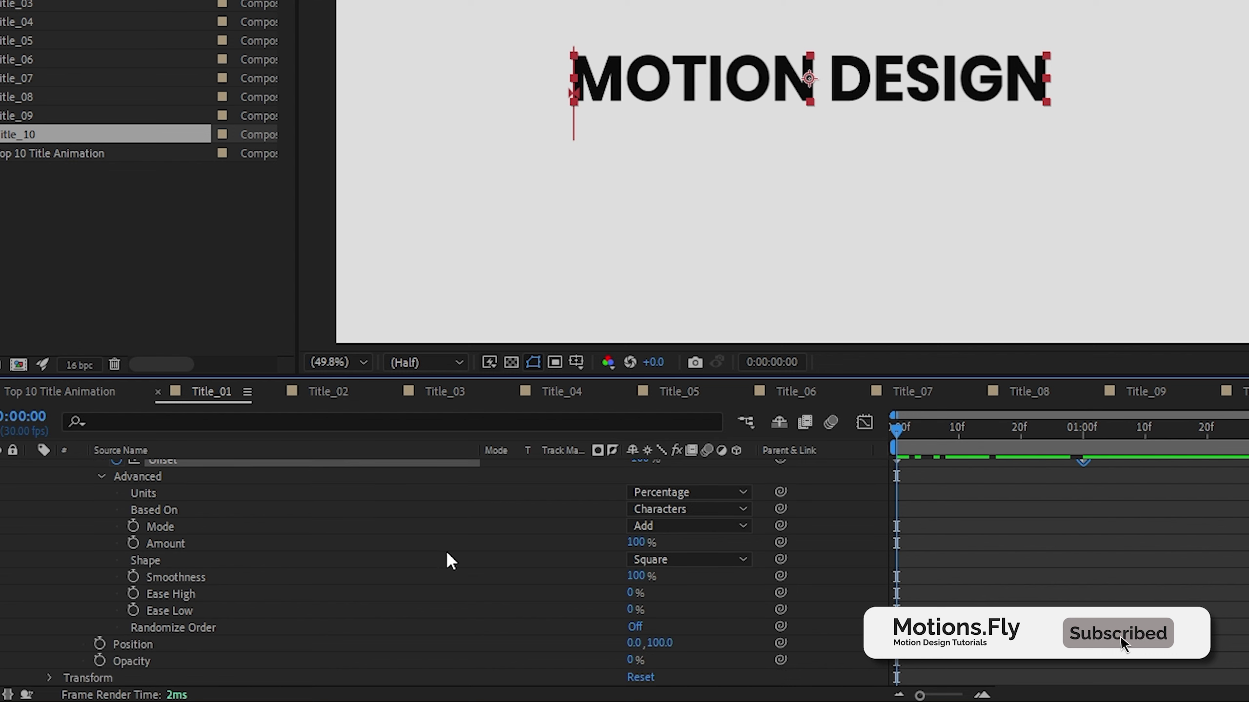
- Set the range selector Shape to Ramp Up, Ease High 50% and Ease Low 100%
{"action": "left_click", "coordinate": [652, 560]}
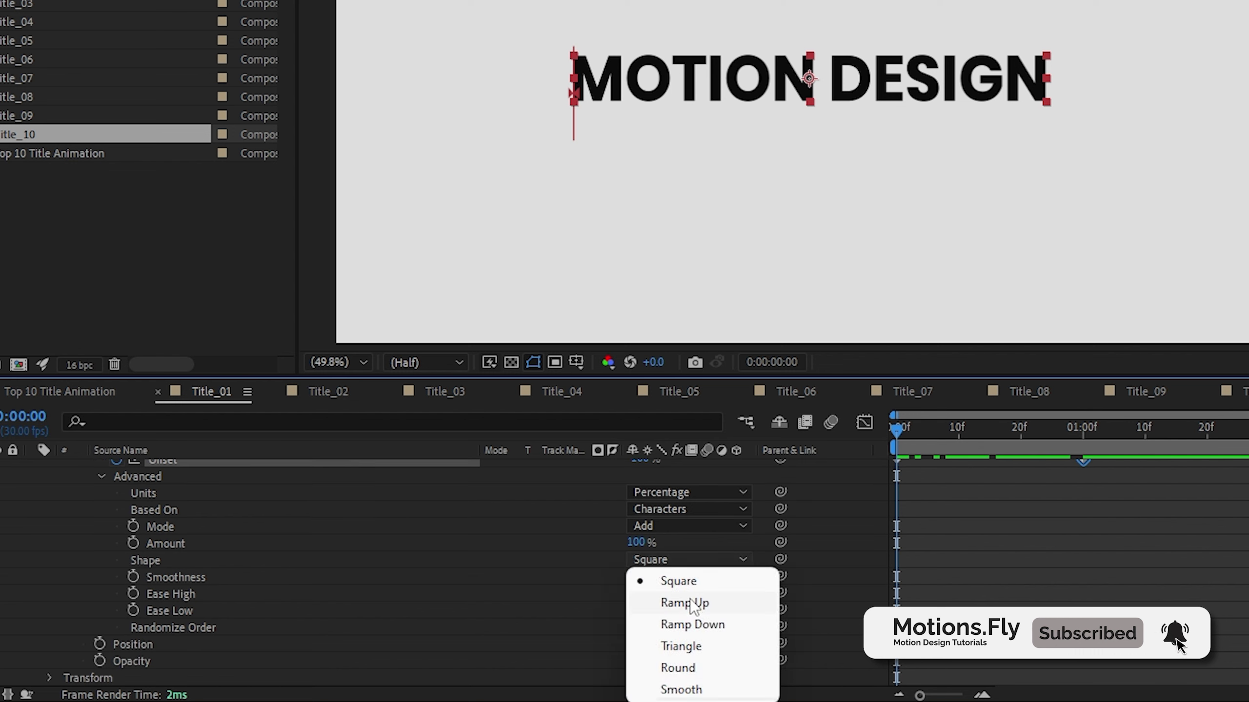
{"action": "left_click", "coordinate": [684, 602]}
{"action": "type", "text": "50"}
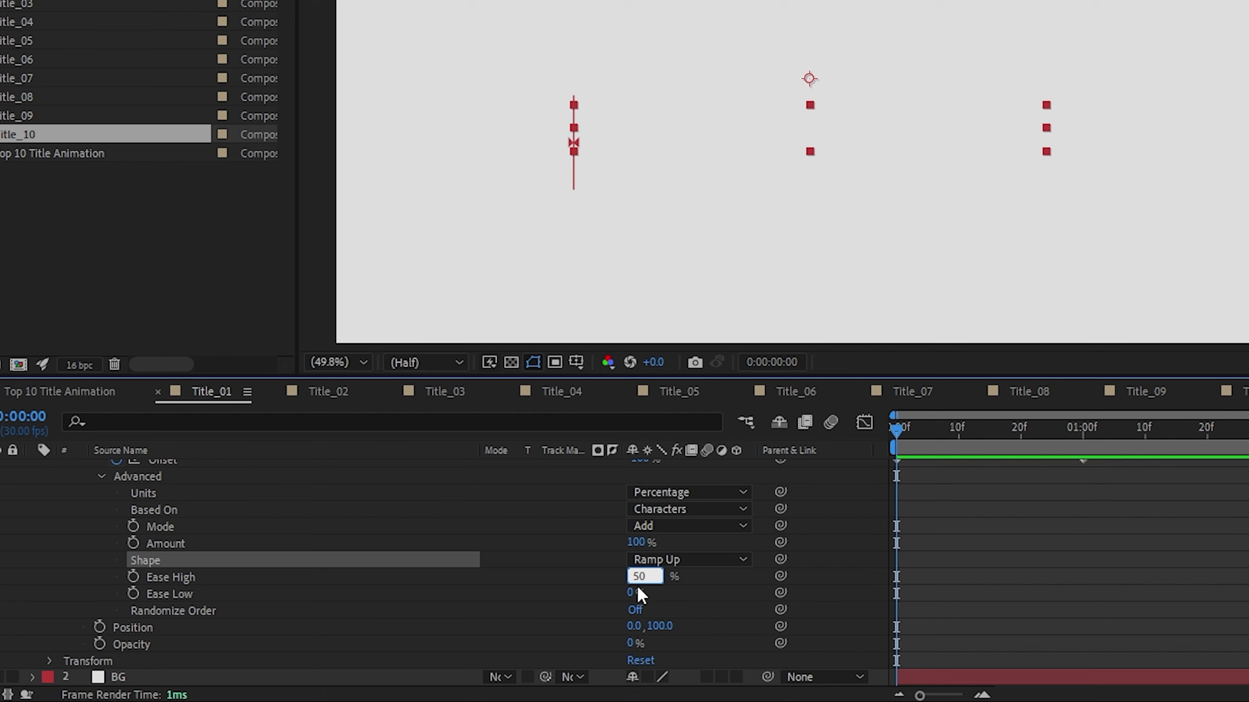
{"action": "left_click", "coordinate": [631, 593]}
{"action": "type", "text": "100"}
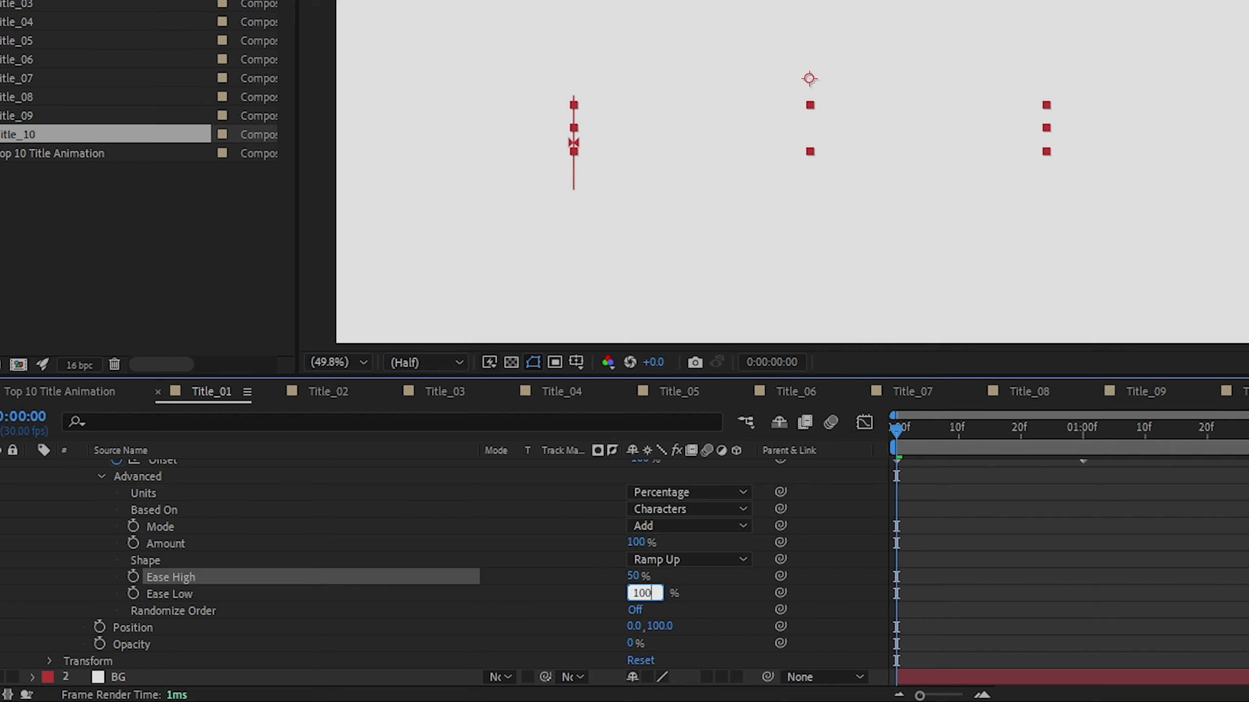
{"action": "key", "text": "Return"}
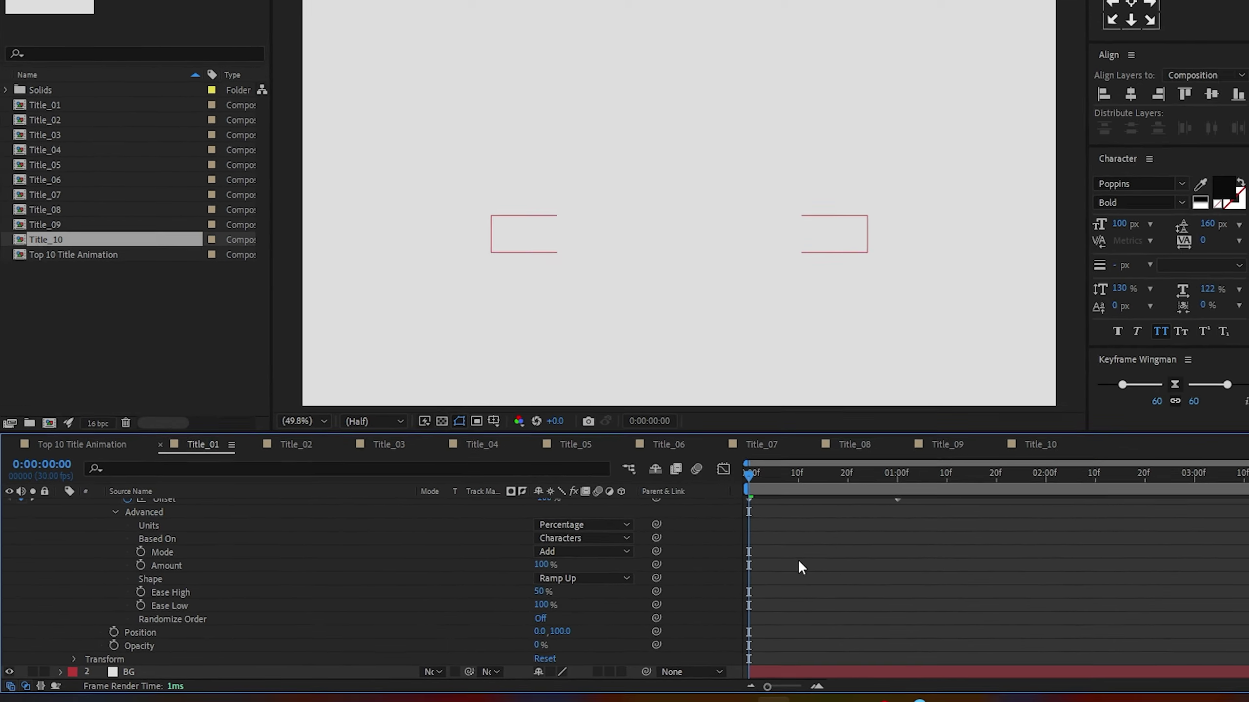
{"action": "key", "text": "space"}
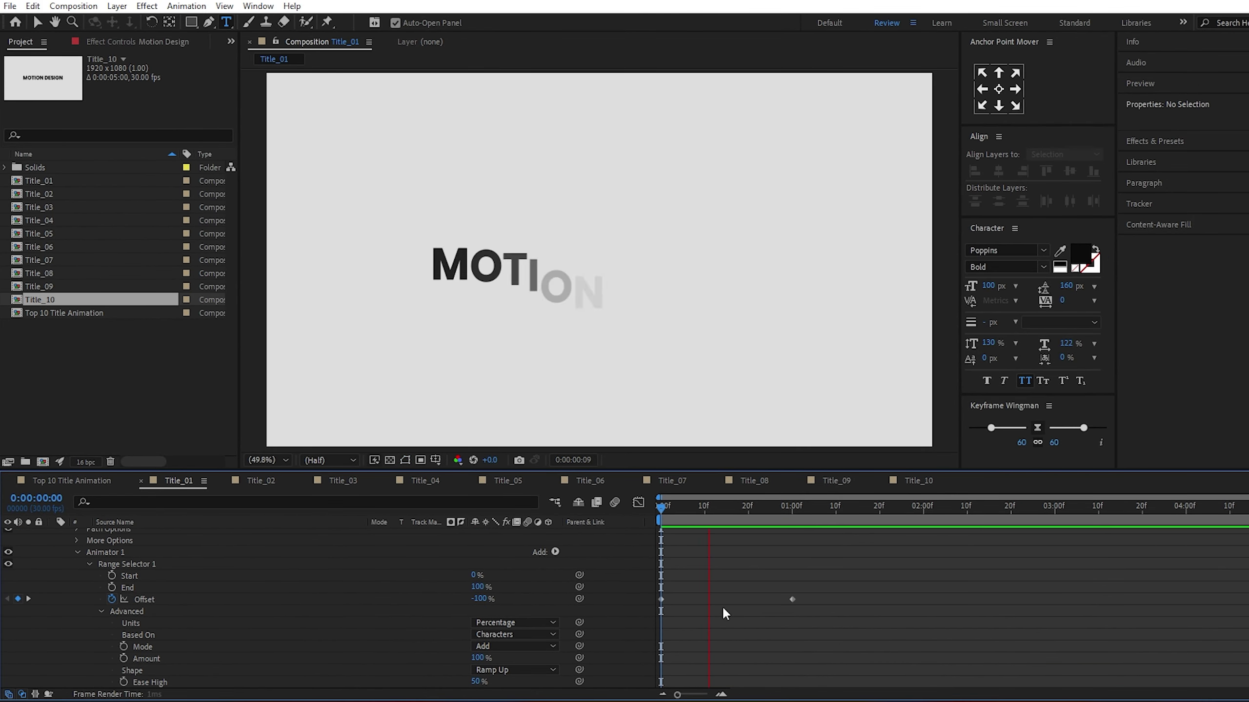
- Easy-ease both Offset keyframes, enable motion blur on the text layer and play it back
{"action": "left_click_drag", "start_coordinate": [838, 582], "coordinate": [652, 610]}
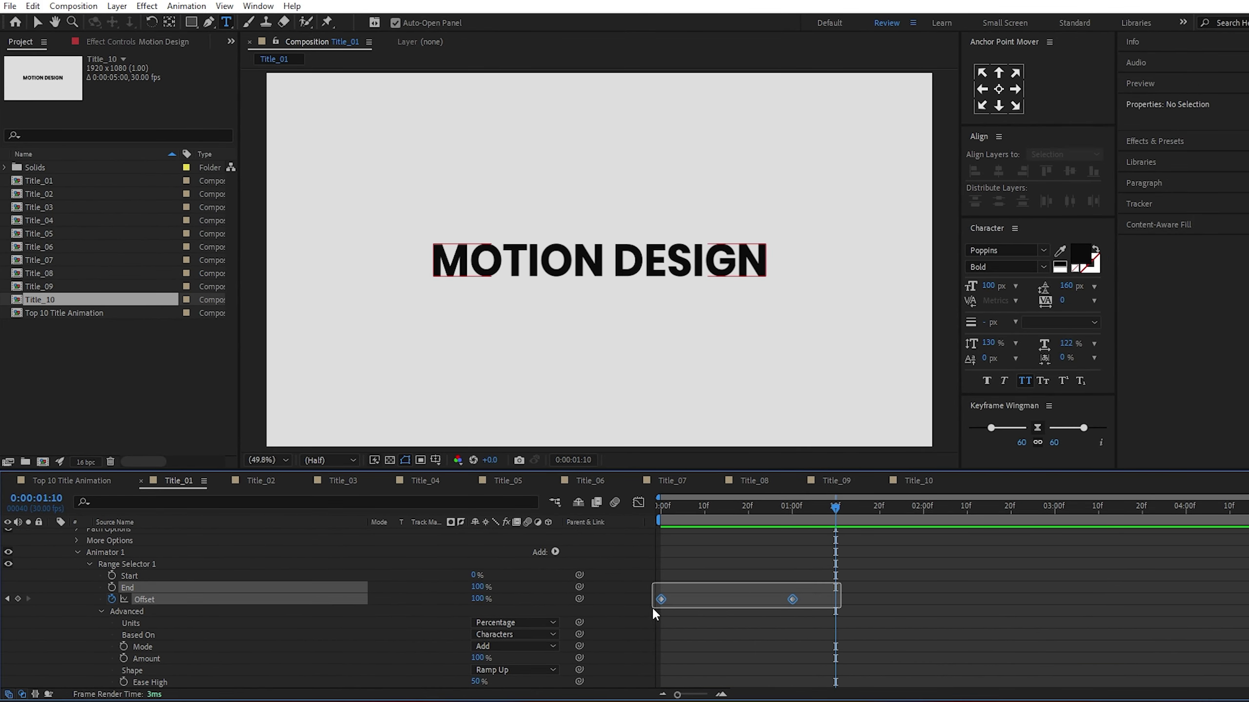
{"action": "key", "text": "F9"}
{"action": "scroll", "coordinate": [280, 567], "scroll_direction": "up", "scroll_amount": 2}
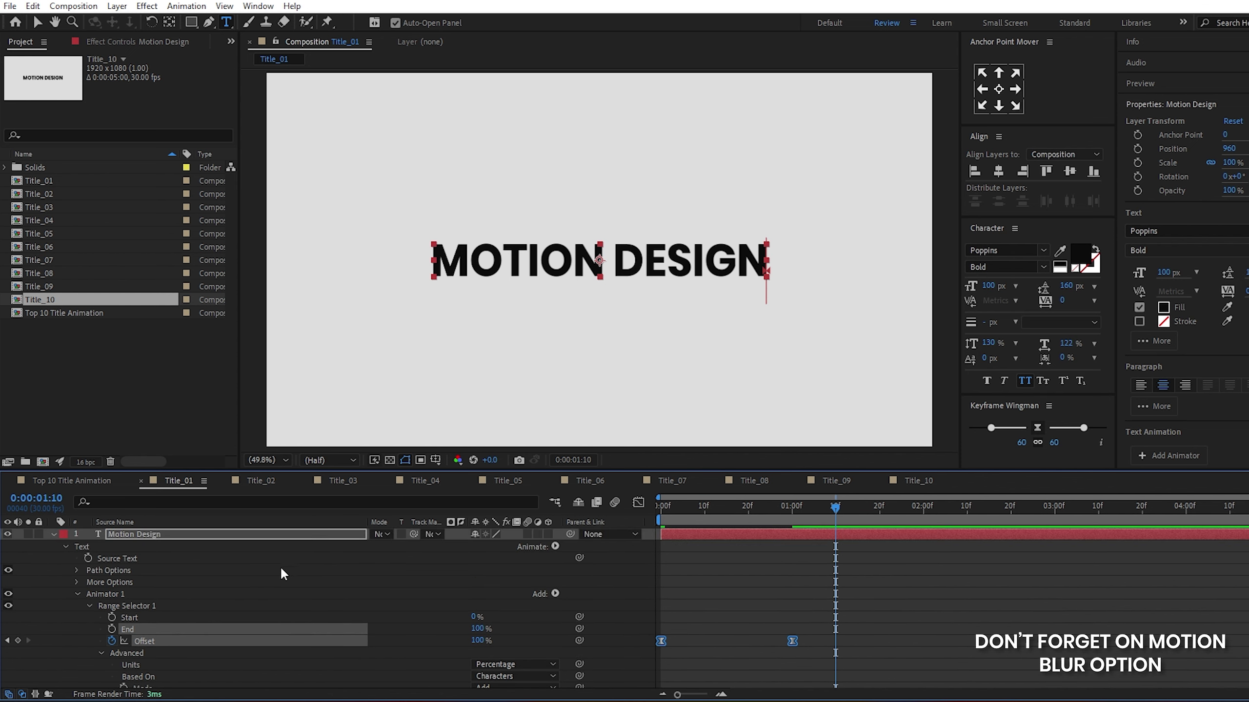
{"action": "left_click", "coordinate": [53, 533]}
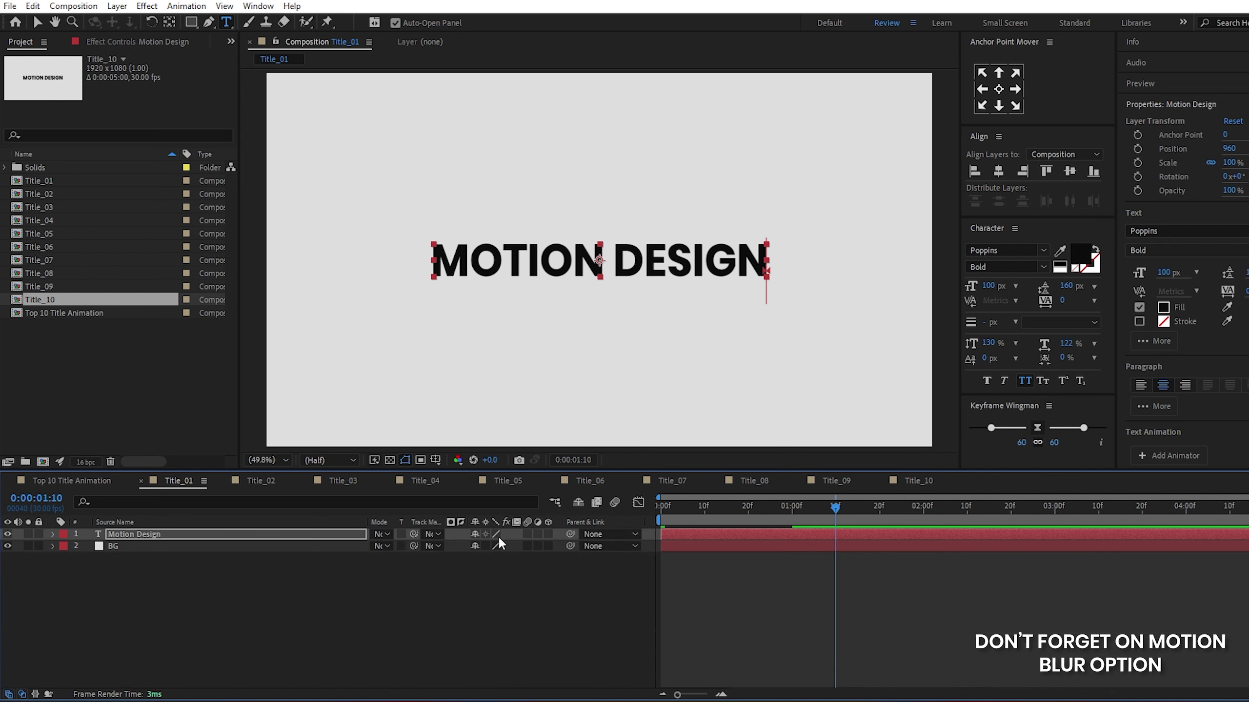
{"action": "left_click", "coordinate": [527, 534]}
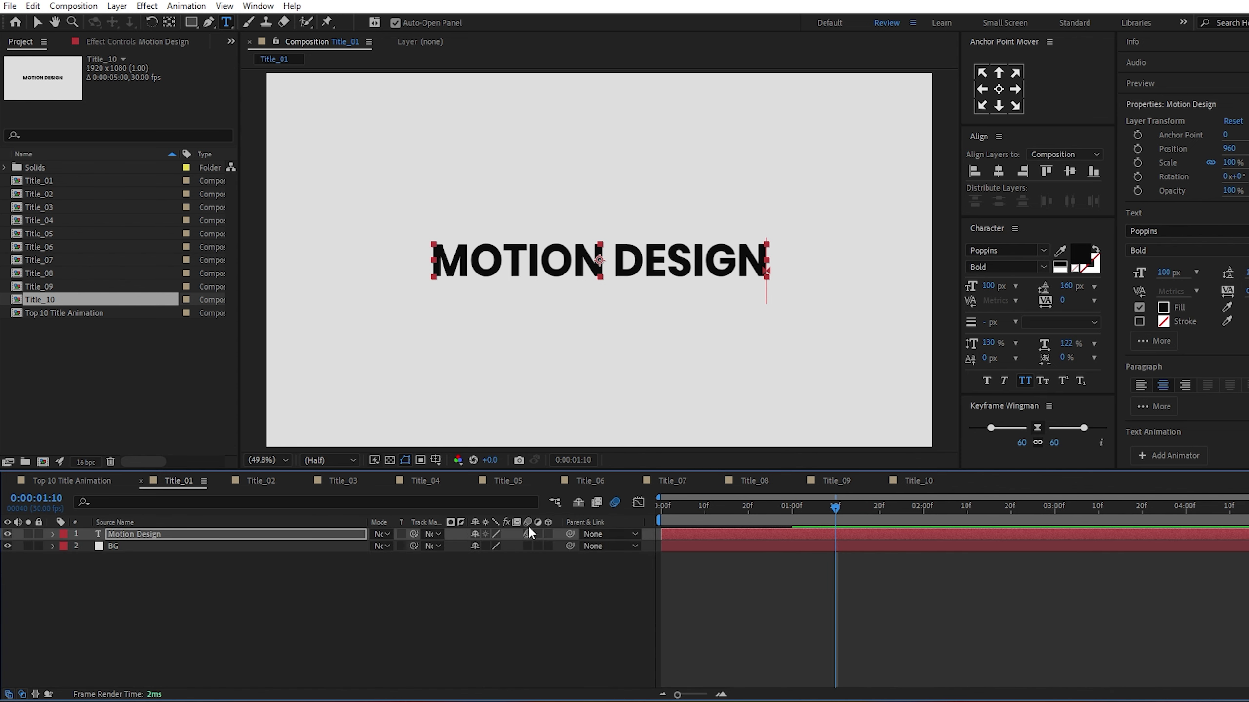
{"action": "left_click_drag", "start_coordinate": [805, 507], "coordinate": [661, 531]}
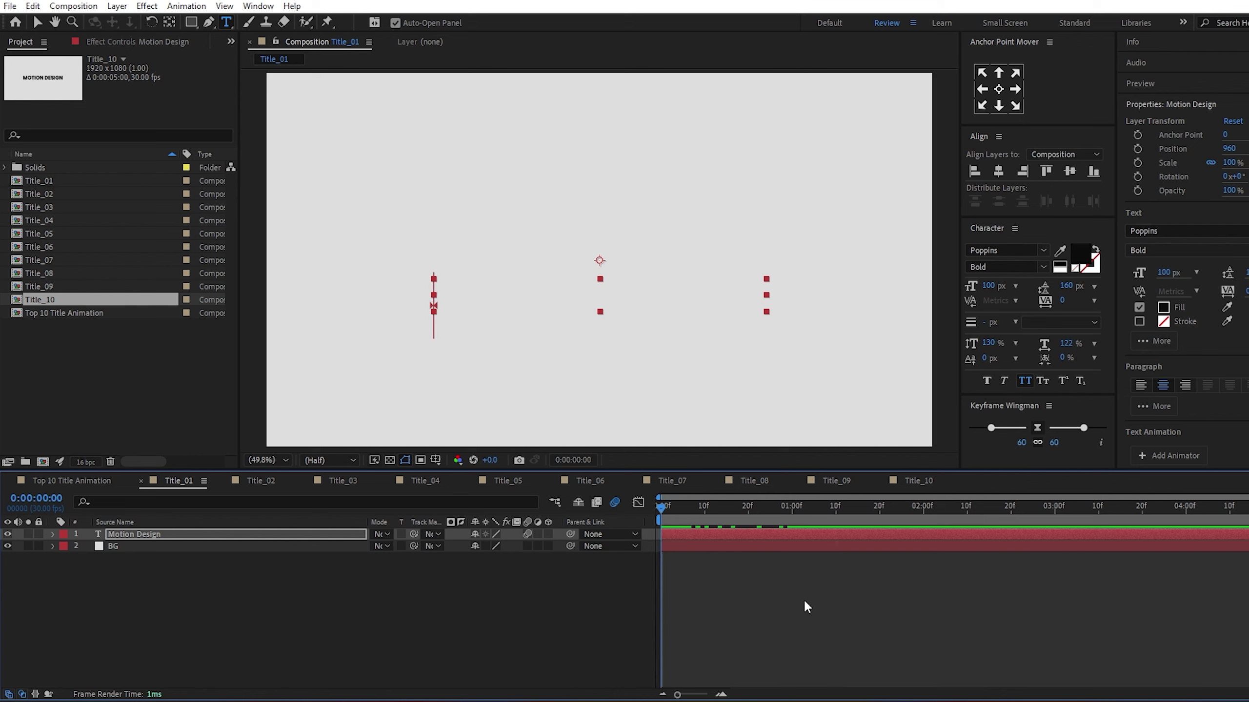
{"action": "key", "text": "space"}
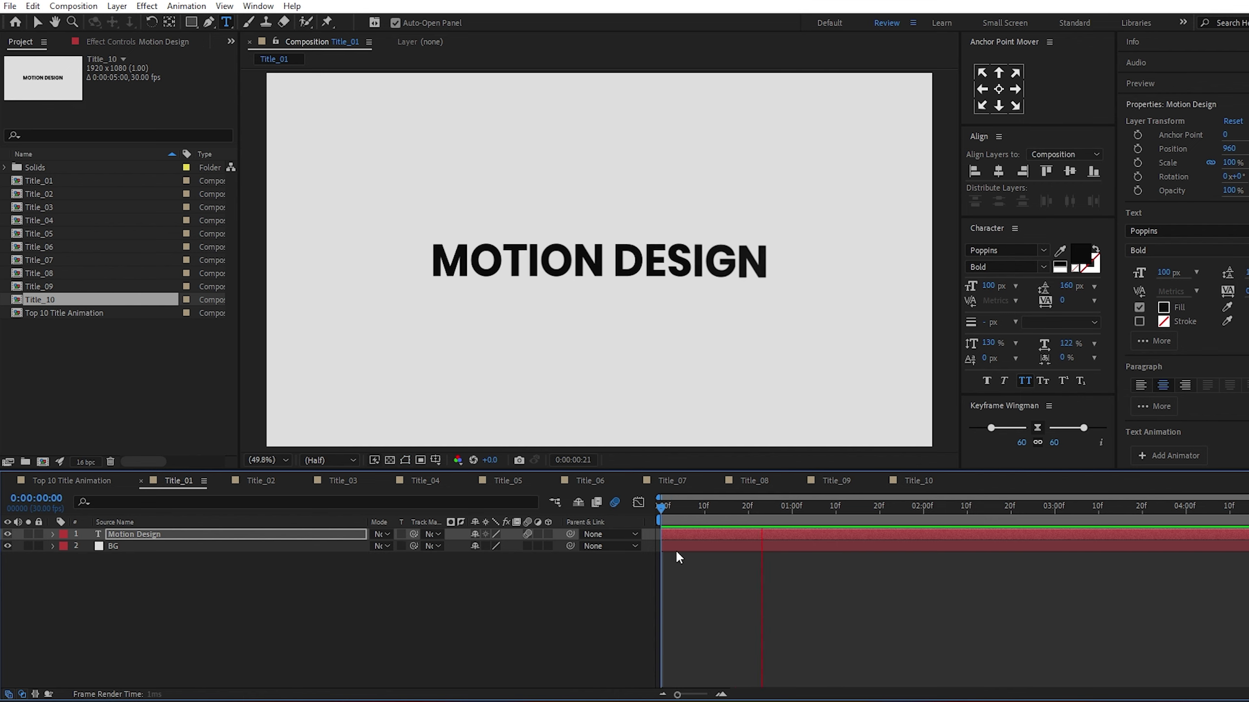
{"action": "left_click", "coordinate": [256, 479]}
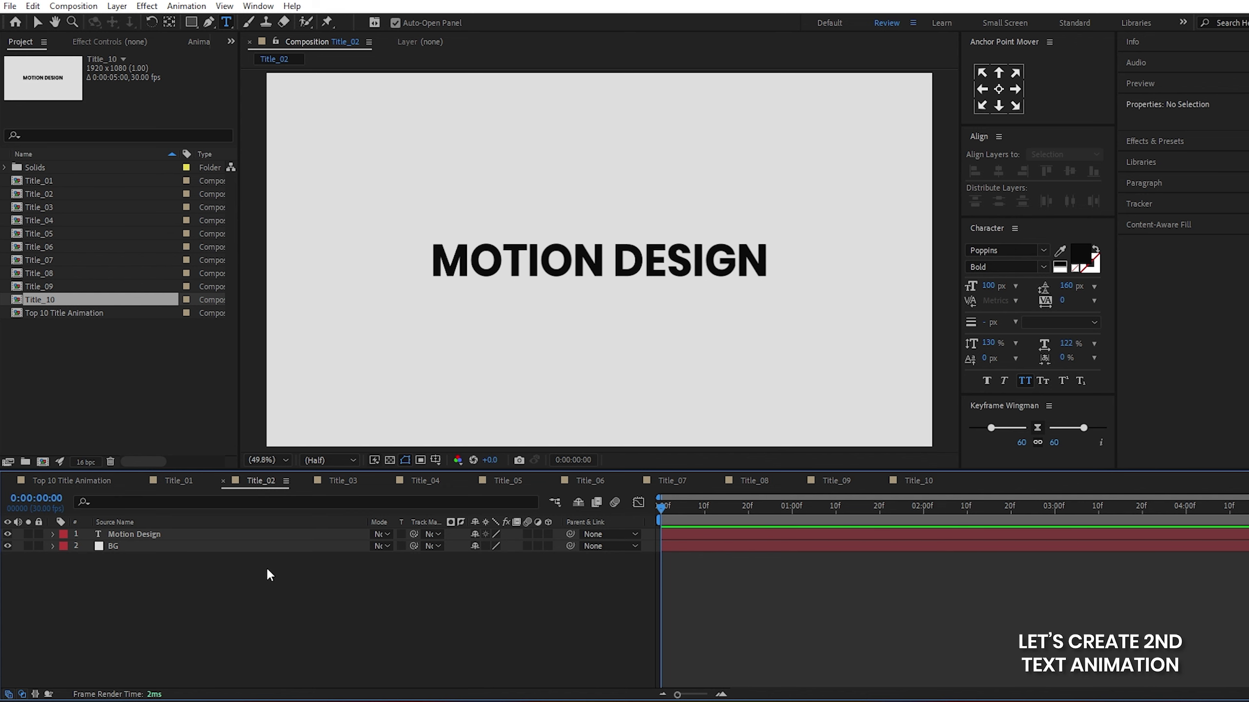
- Add a Scale animator set to 0% on Title_02's Motion Design text
{"action": "left_click", "coordinate": [171, 534]}
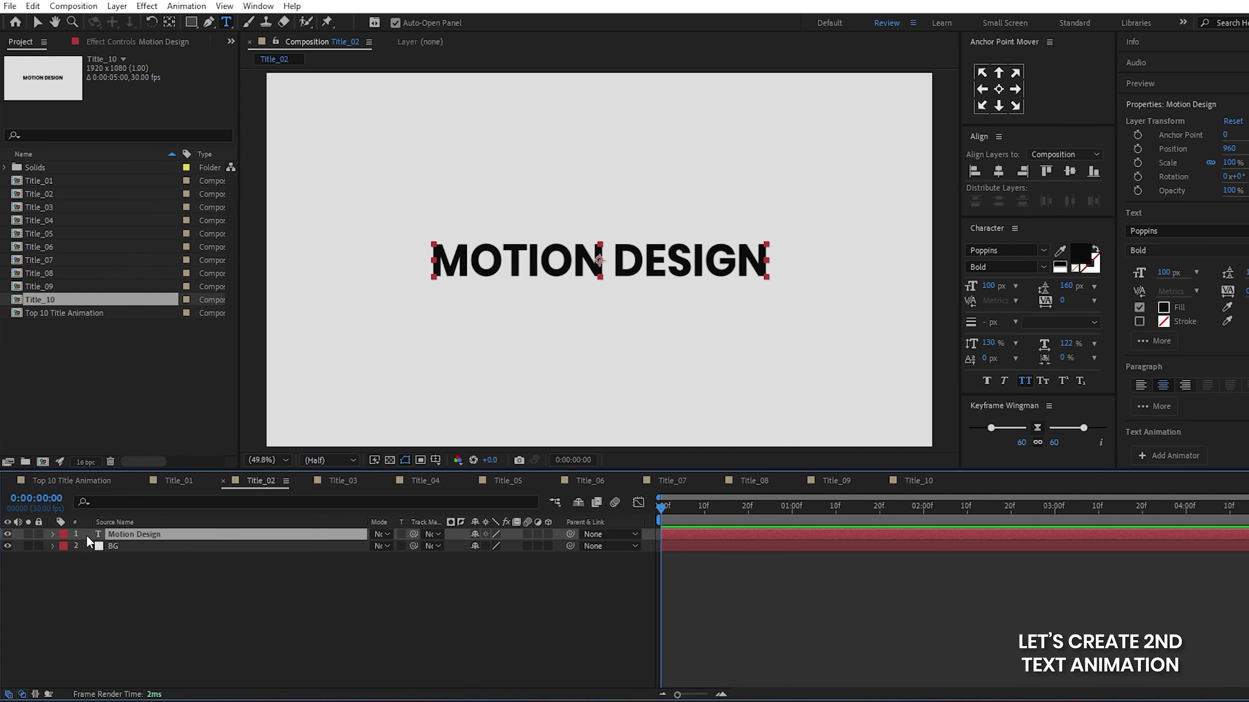
{"action": "left_click", "coordinate": [53, 534]}
{"action": "left_click", "coordinate": [555, 546]}
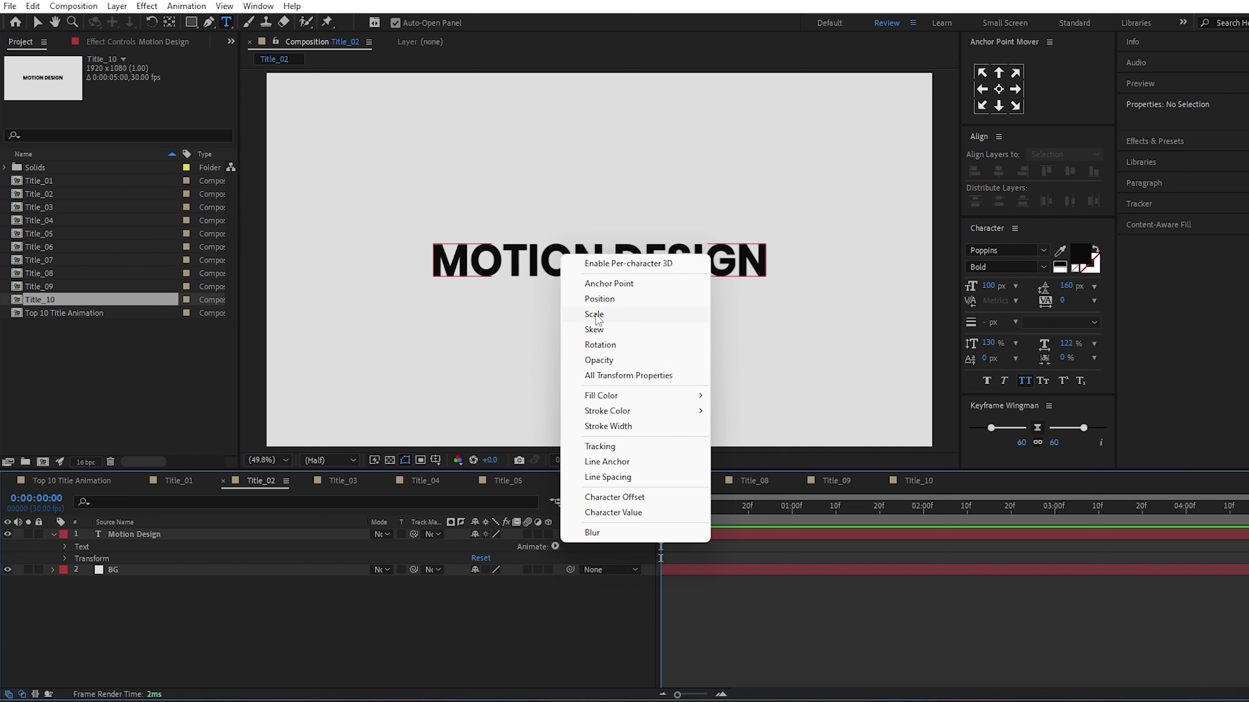
{"action": "left_click", "coordinate": [595, 315]}
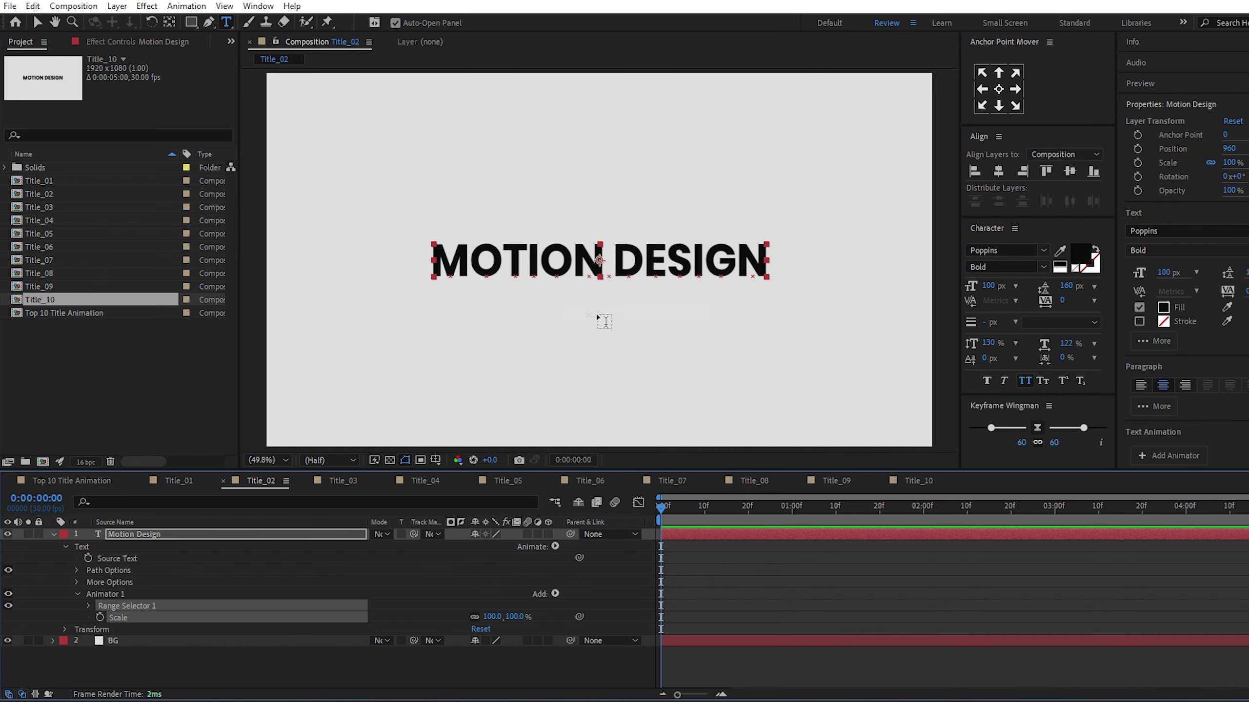
{"action": "left_click", "coordinate": [491, 617]}
{"action": "type", "text": "0"}
{"action": "key", "text": "Return"}
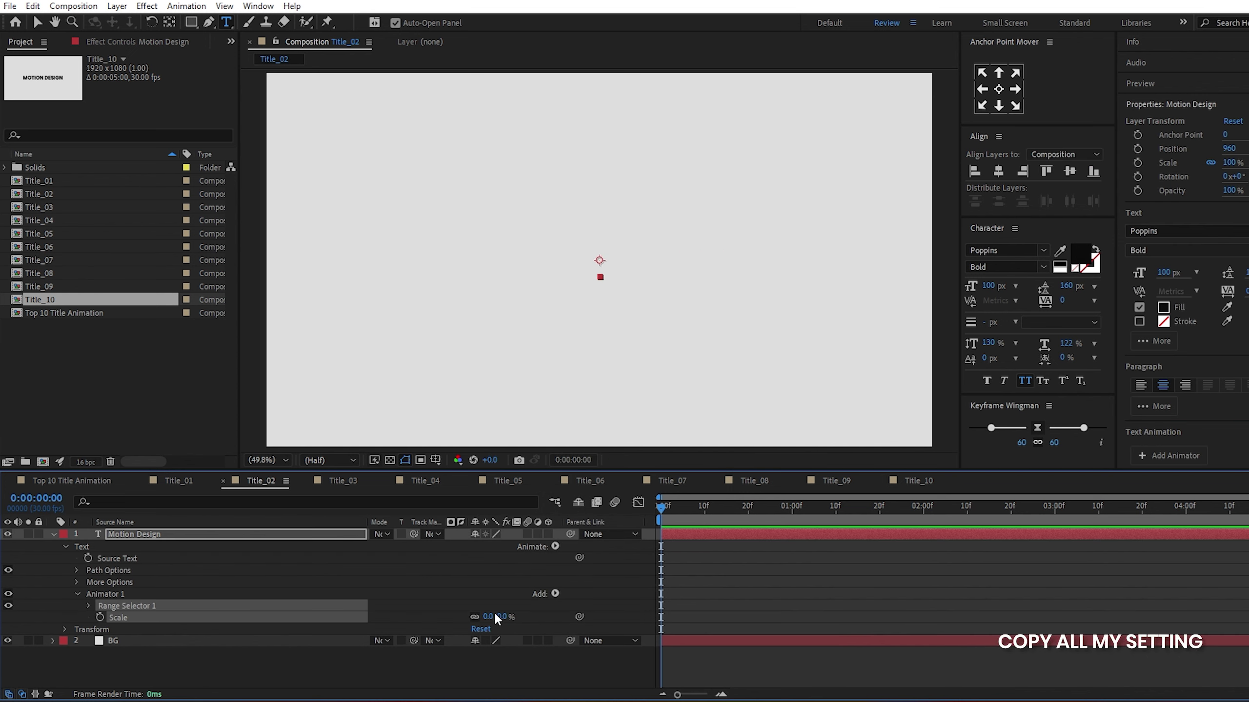
- Keyframe the range Offset from -100% at frame 0 to 100% at one second
{"action": "left_click", "coordinate": [88, 605]}
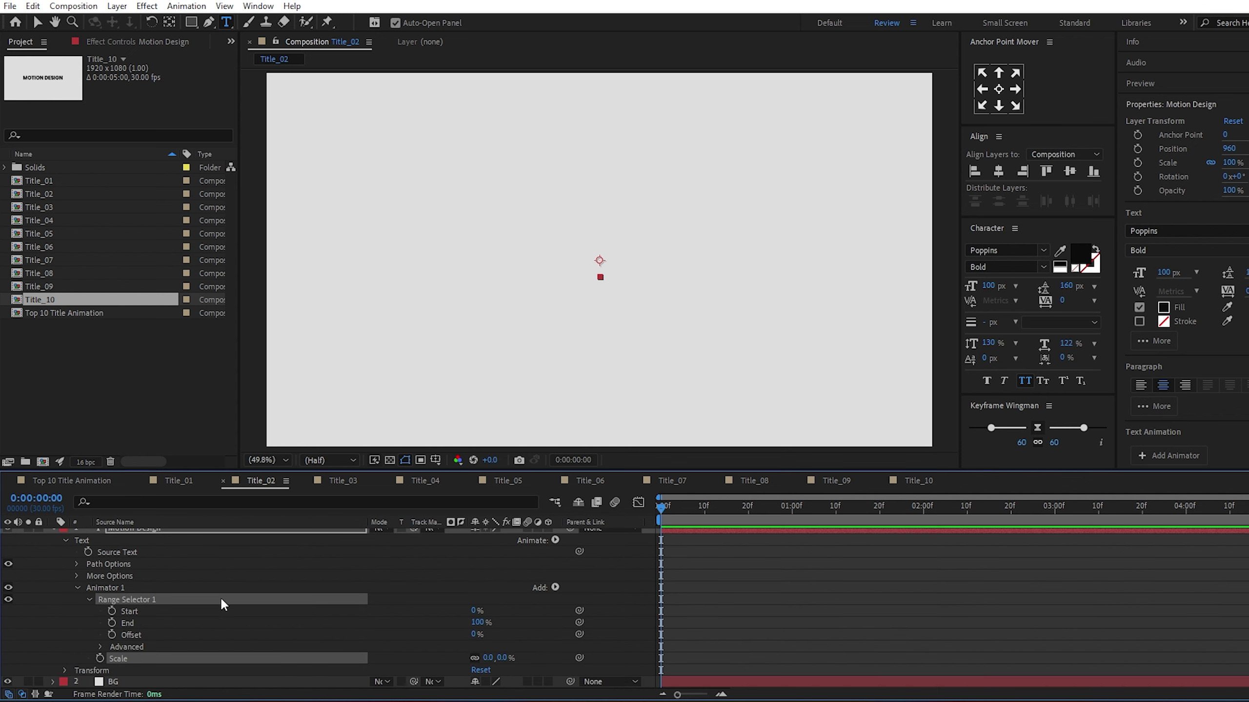
{"action": "left_click", "coordinate": [112, 635]}
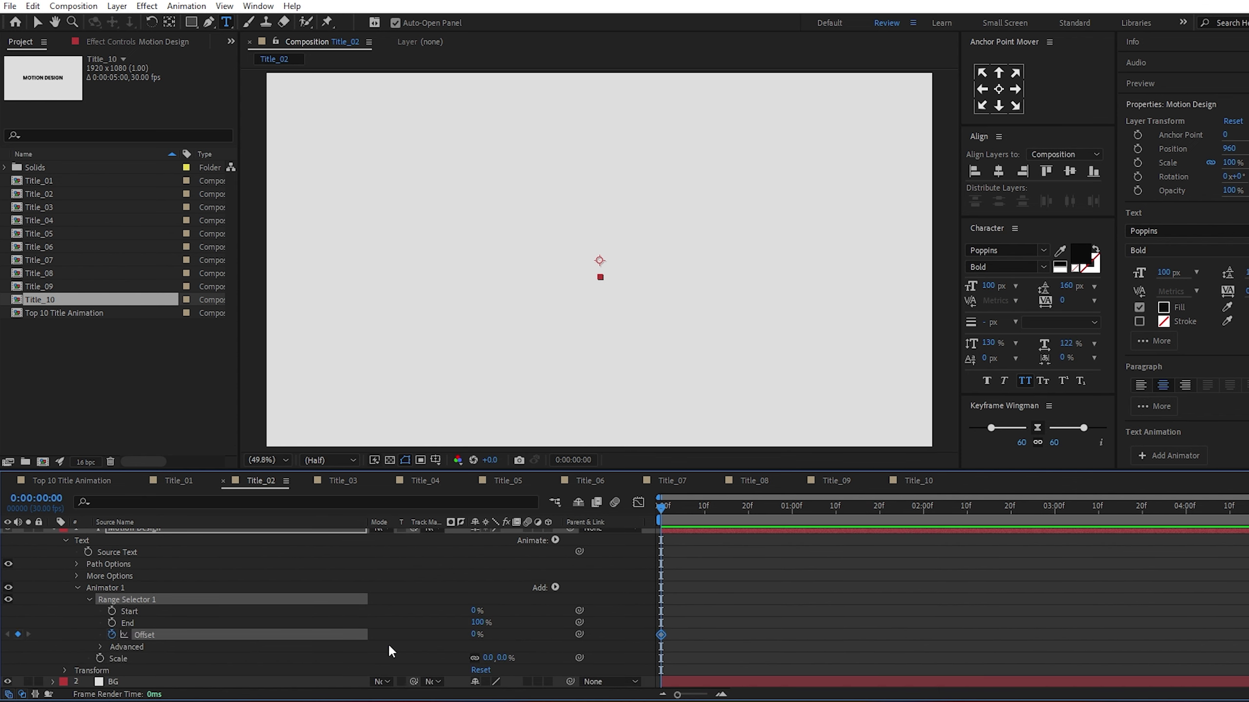
{"action": "left_click", "coordinate": [473, 636]}
{"action": "type", "text": "-100"}
{"action": "key", "text": "Return"}
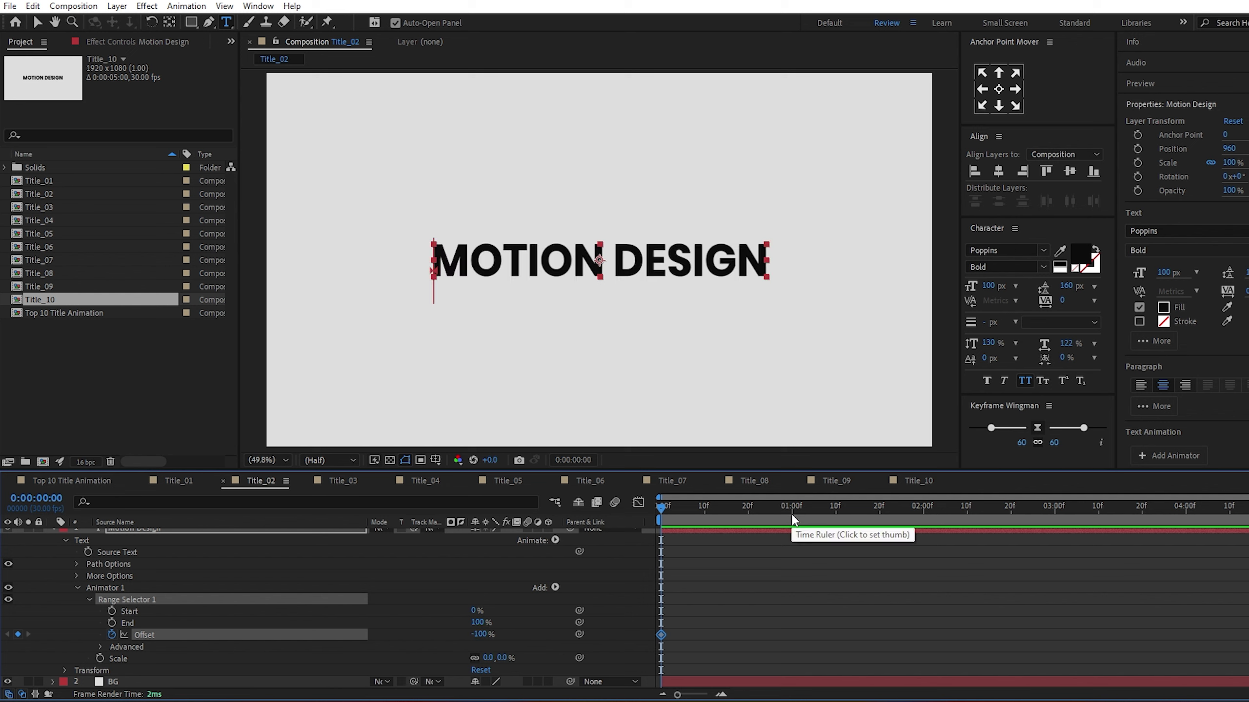
{"action": "left_click", "coordinate": [789, 521]}
{"action": "left_click", "coordinate": [478, 635]}
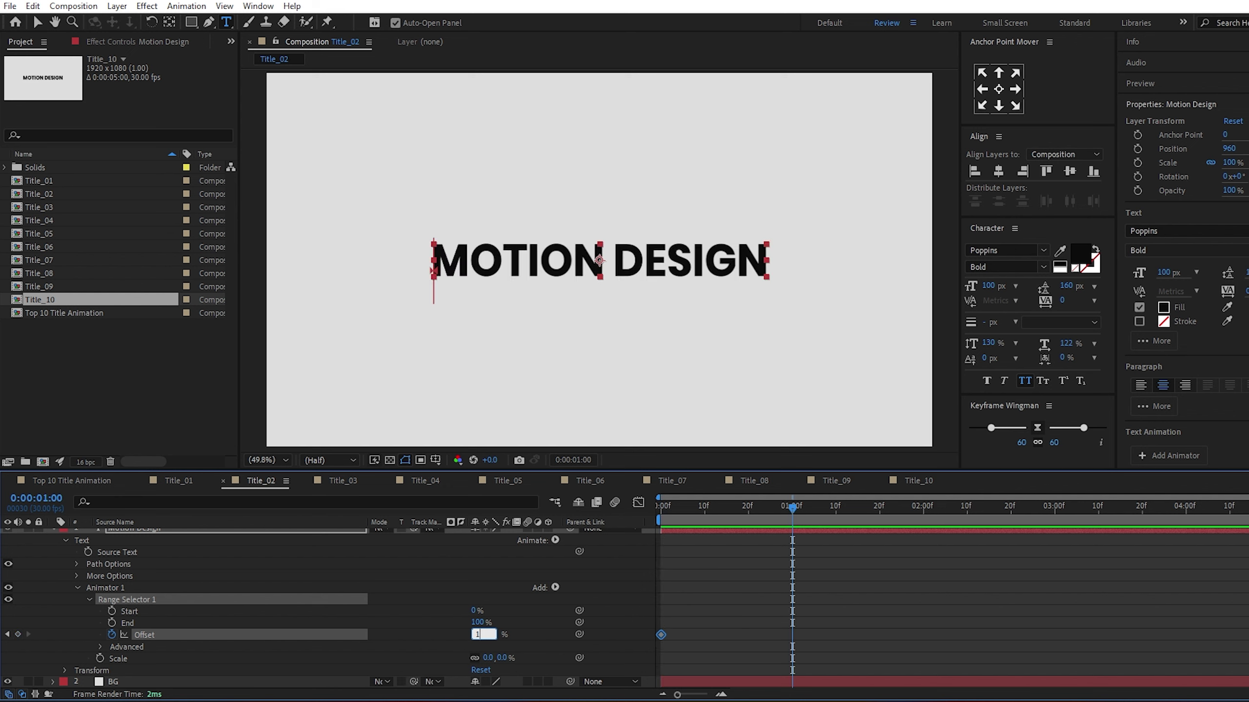
{"action": "type", "text": "00"}
{"action": "key", "text": "Return"}
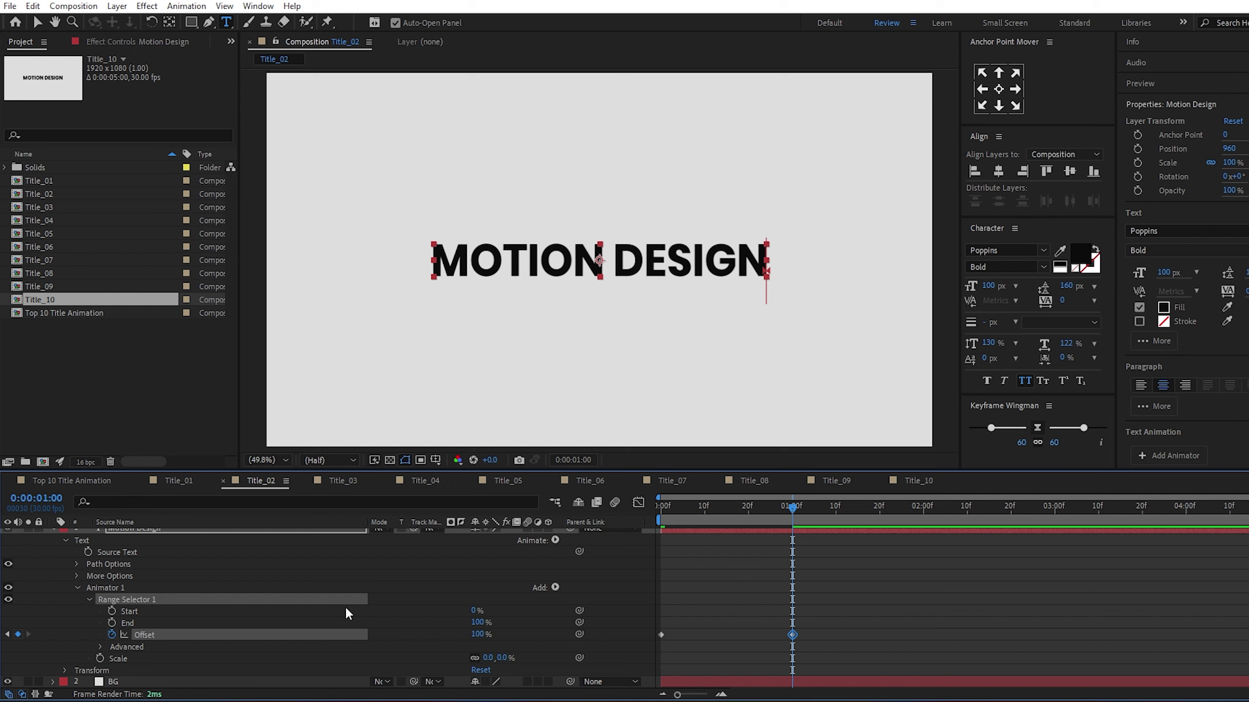
- Set Shape to Ramp Up with Ease High 50% and Ease Low 100%, then preview
{"action": "scroll", "coordinate": [299, 598], "scroll_direction": "down", "scroll_amount": 2}
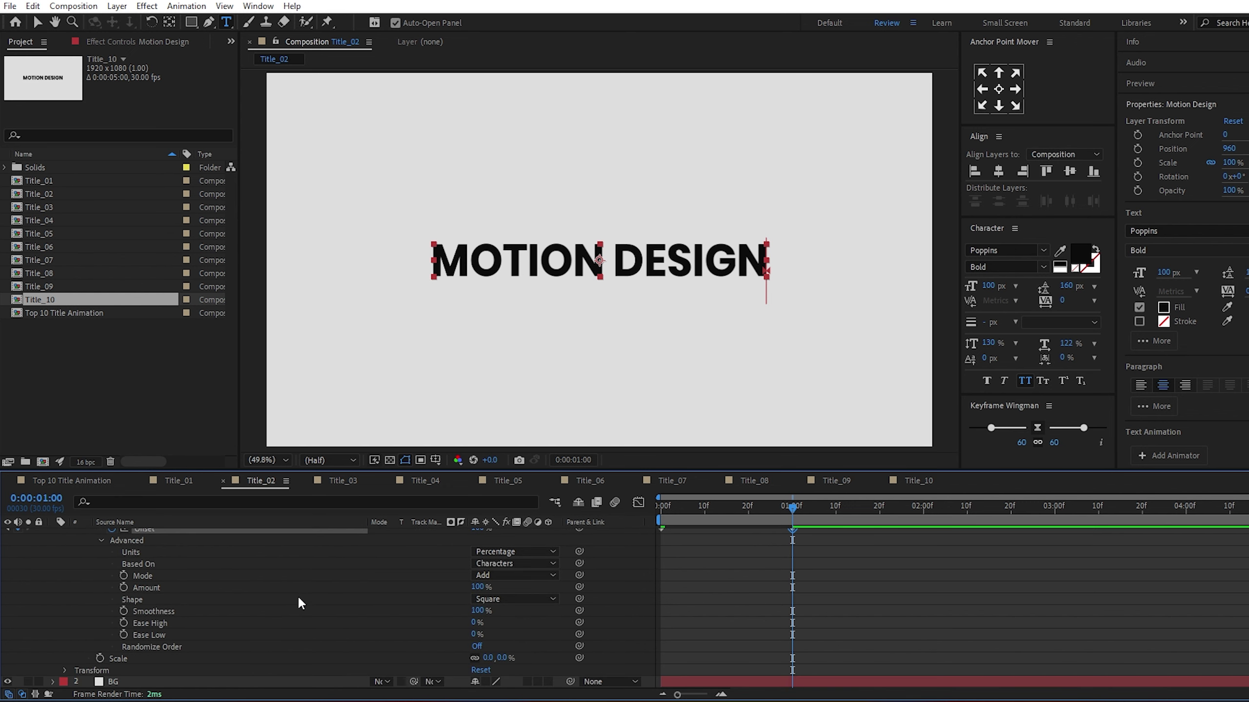
{"action": "left_click", "coordinate": [498, 606]}
{"action": "left_click", "coordinate": [491, 623]}
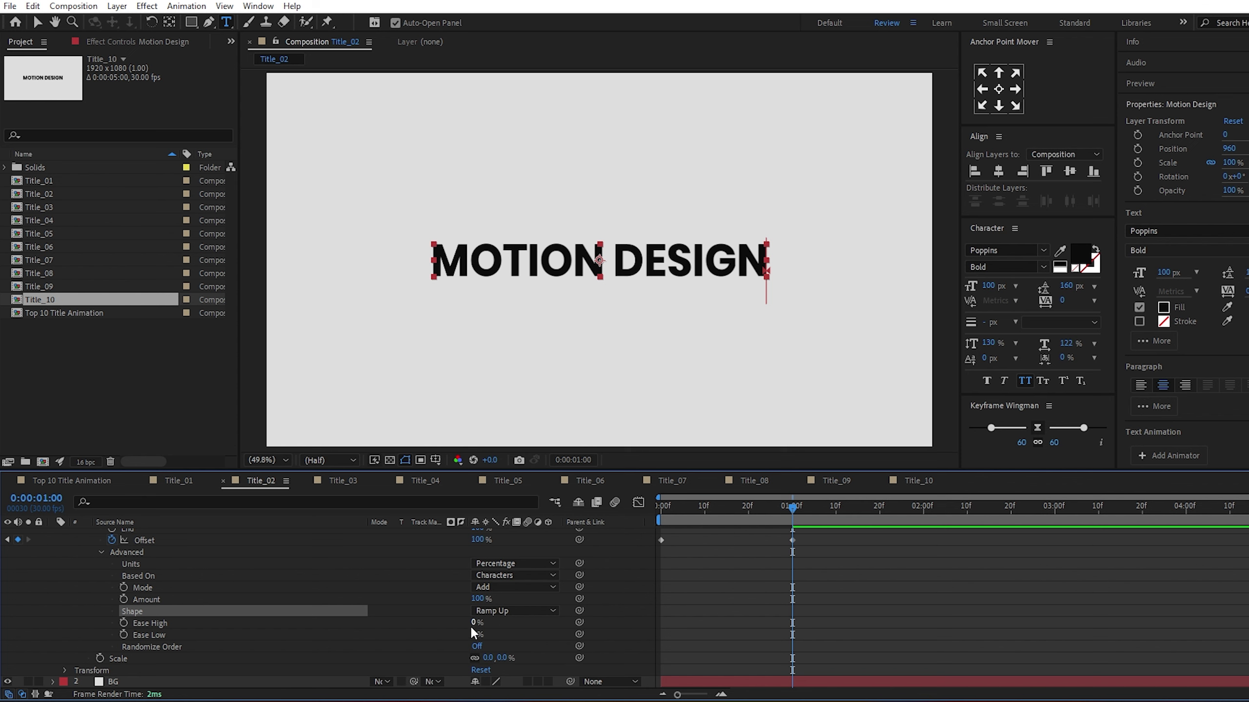
{"action": "left_click", "coordinate": [471, 623]}
{"action": "type", "text": "50"}
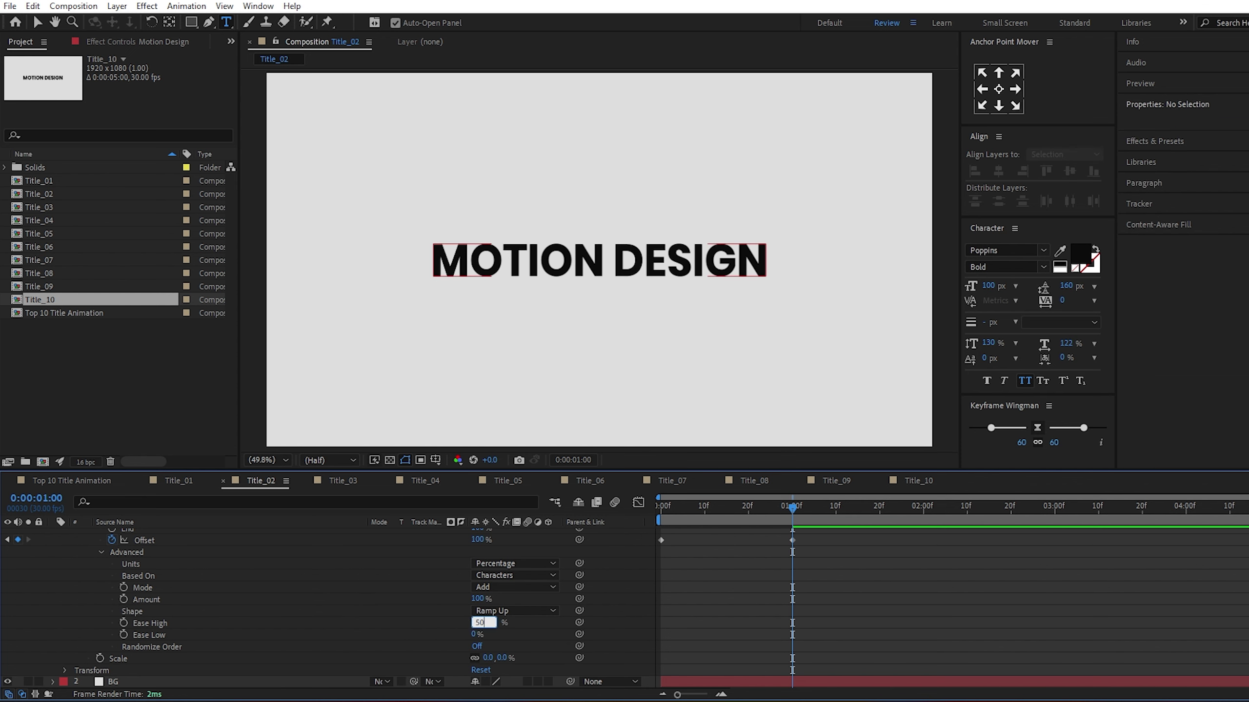
{"action": "key", "text": "Return"}
{"action": "left_click", "coordinate": [475, 635]}
{"action": "type", "text": "1"}
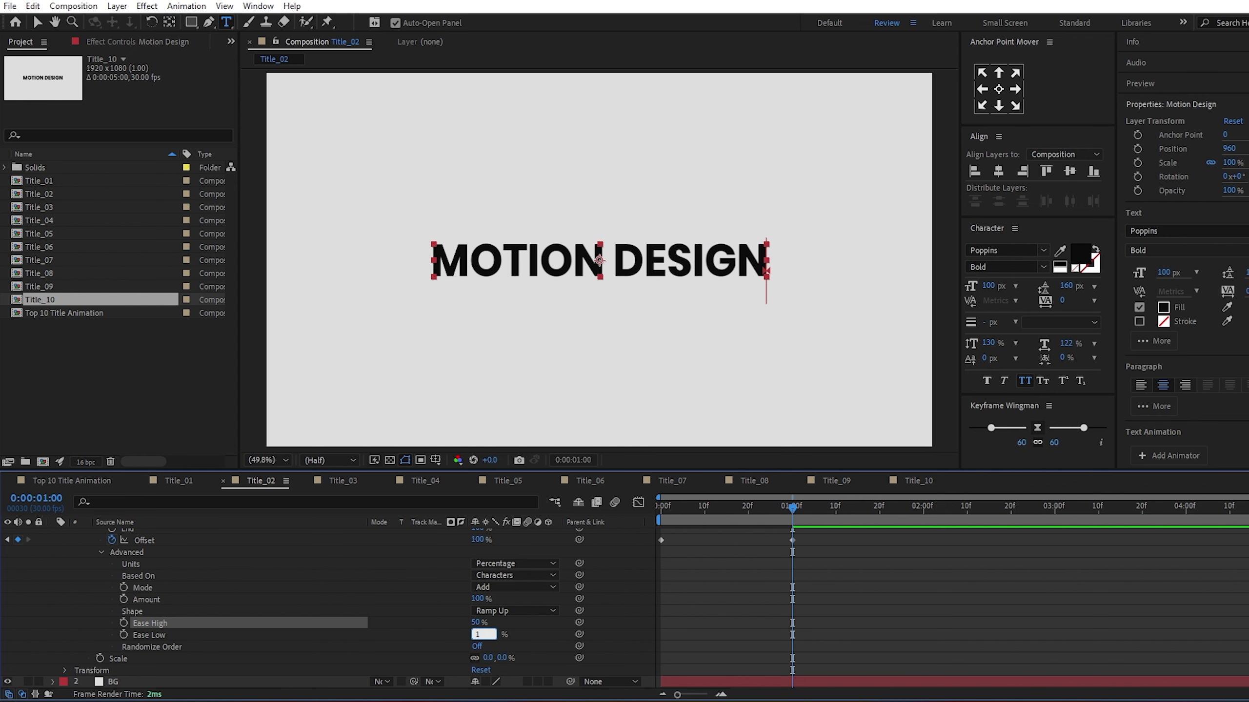
{"action": "type", "text": "00"}
{"action": "key", "text": "Return"}
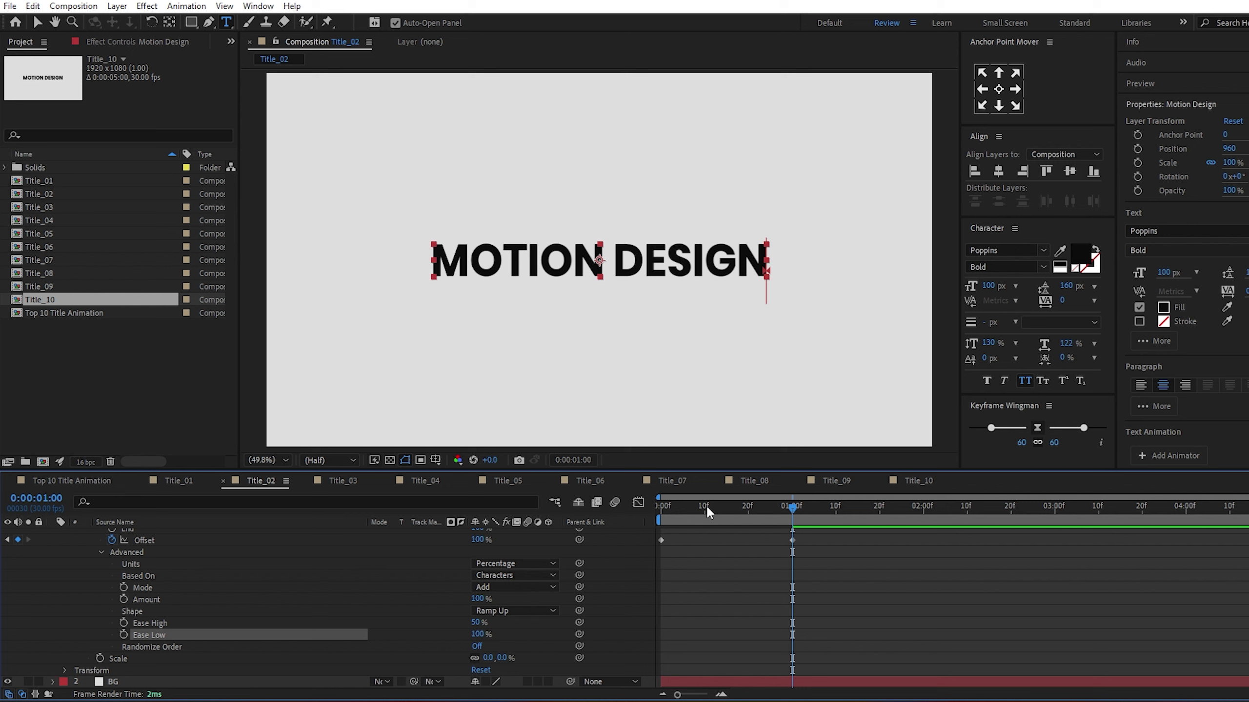
{"action": "key", "text": "Home"}
{"action": "key", "text": "space"}
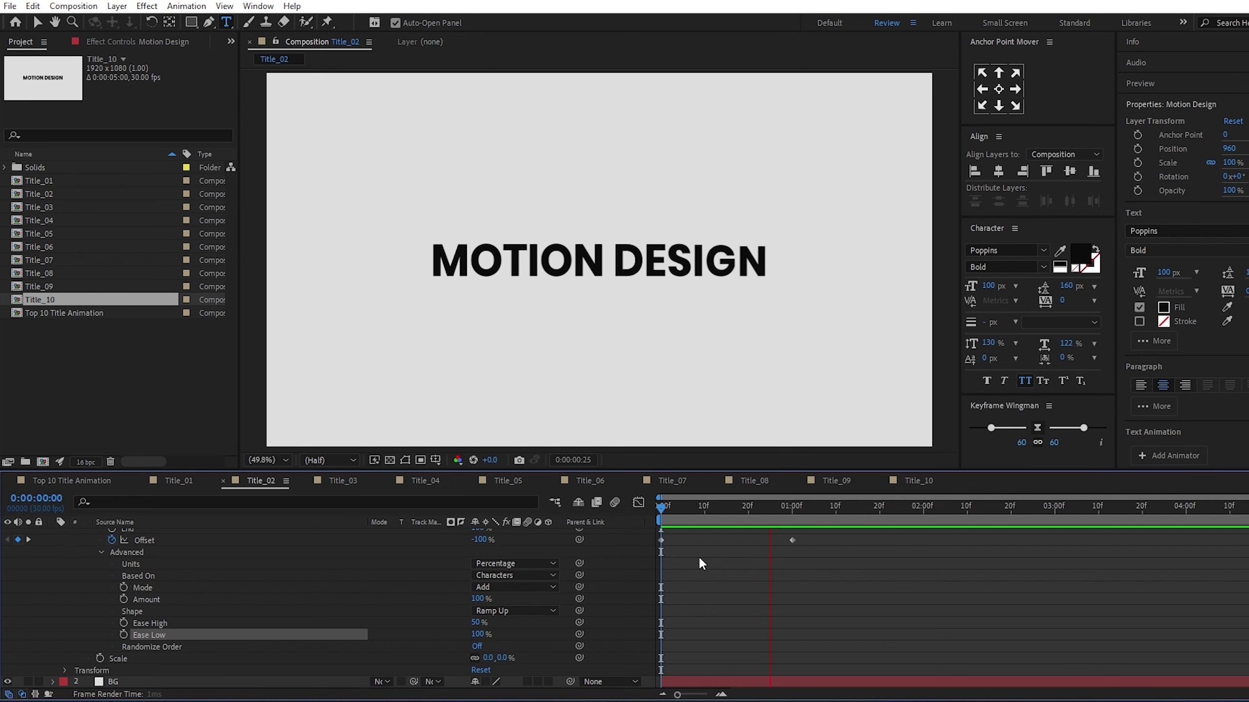
{"action": "key", "text": "space"}
- Easy-ease both Offset keyframes, turn on motion blur, preview and collapse the text layer
{"action": "scroll", "coordinate": [766, 595], "scroll_direction": "up", "scroll_amount": 3}
{"action": "left_click_drag", "start_coordinate": [829, 571], "coordinate": [658, 583]}
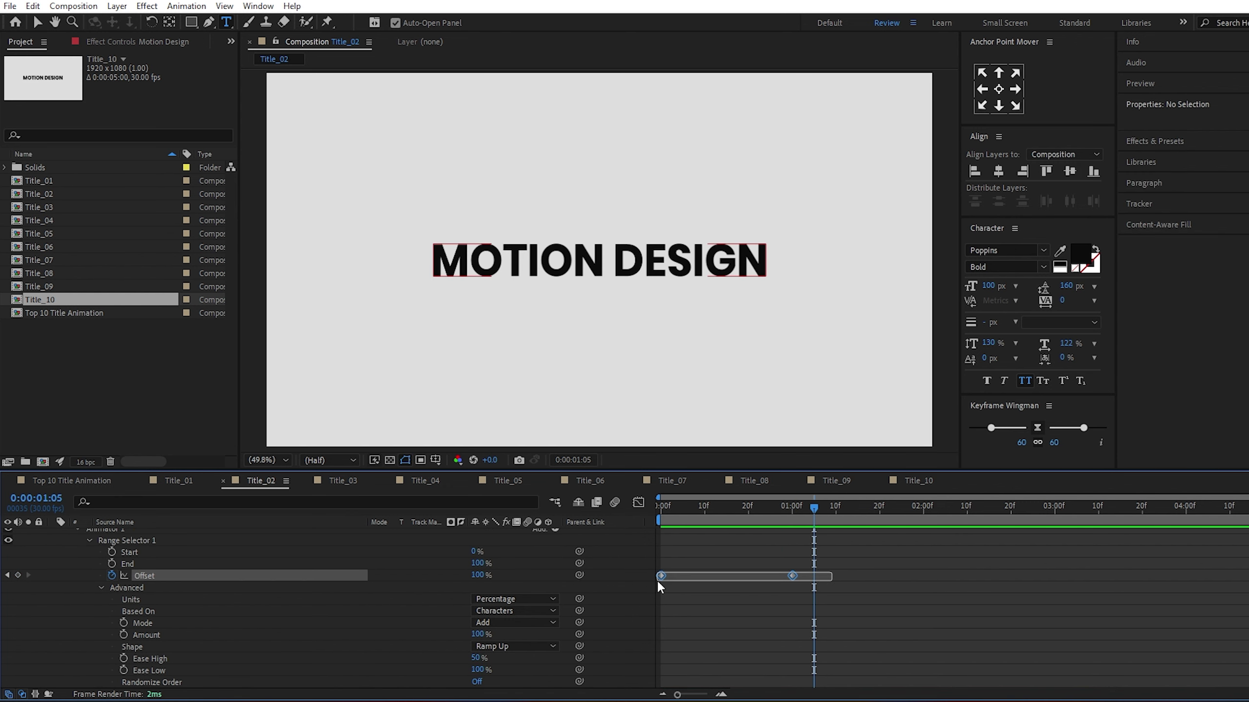
{"action": "key", "text": "F9"}
{"action": "scroll", "coordinate": [616, 543], "scroll_direction": "up", "scroll_amount": 2}
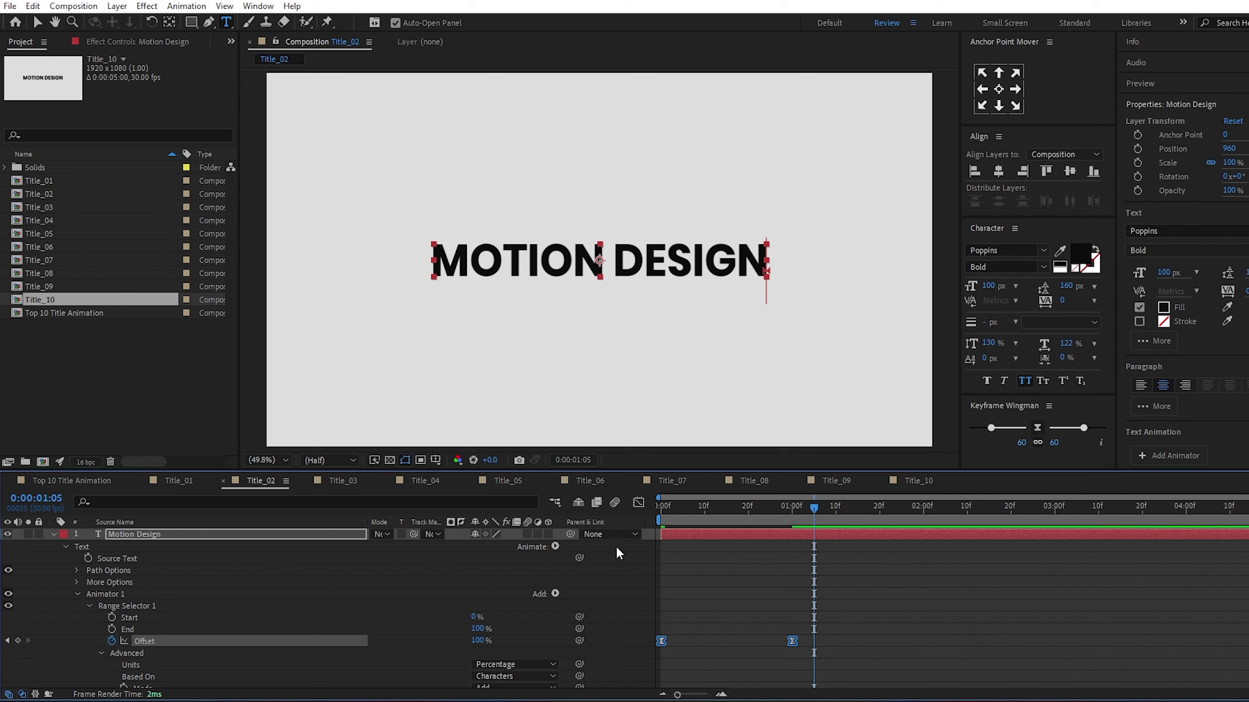
{"action": "left_click", "coordinate": [525, 535]}
{"action": "key", "text": "space"}
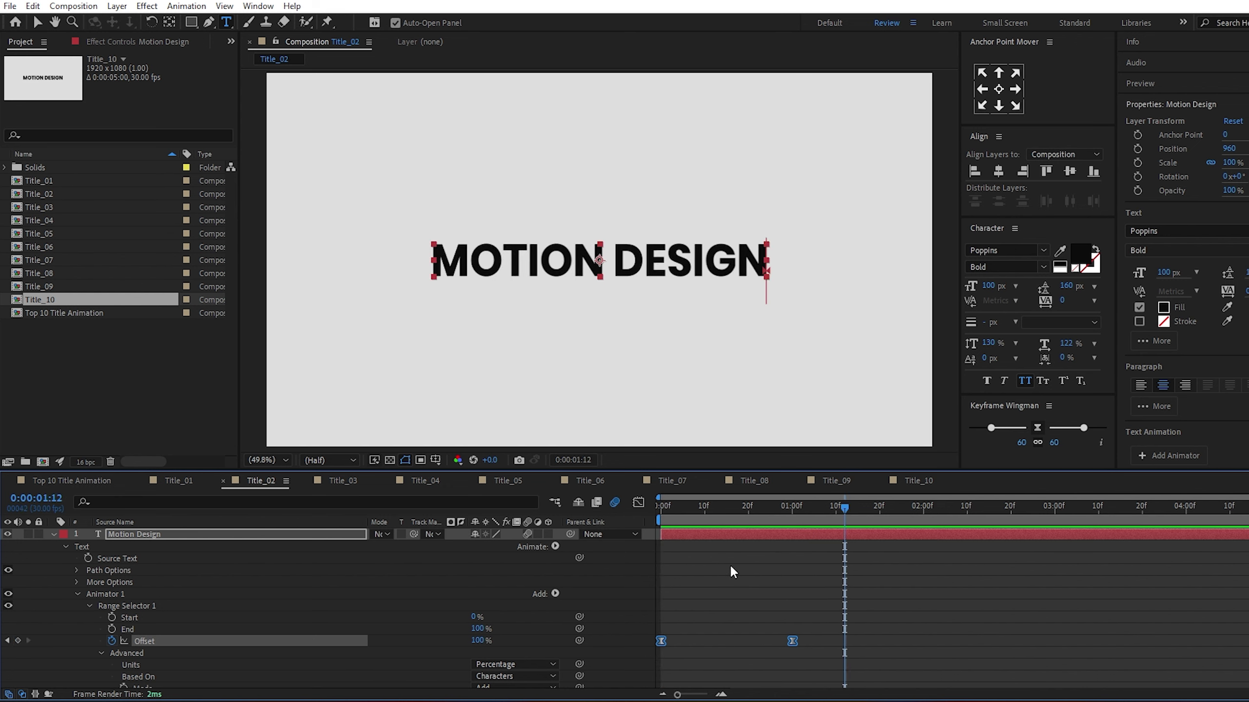
{"action": "key", "text": "space"}
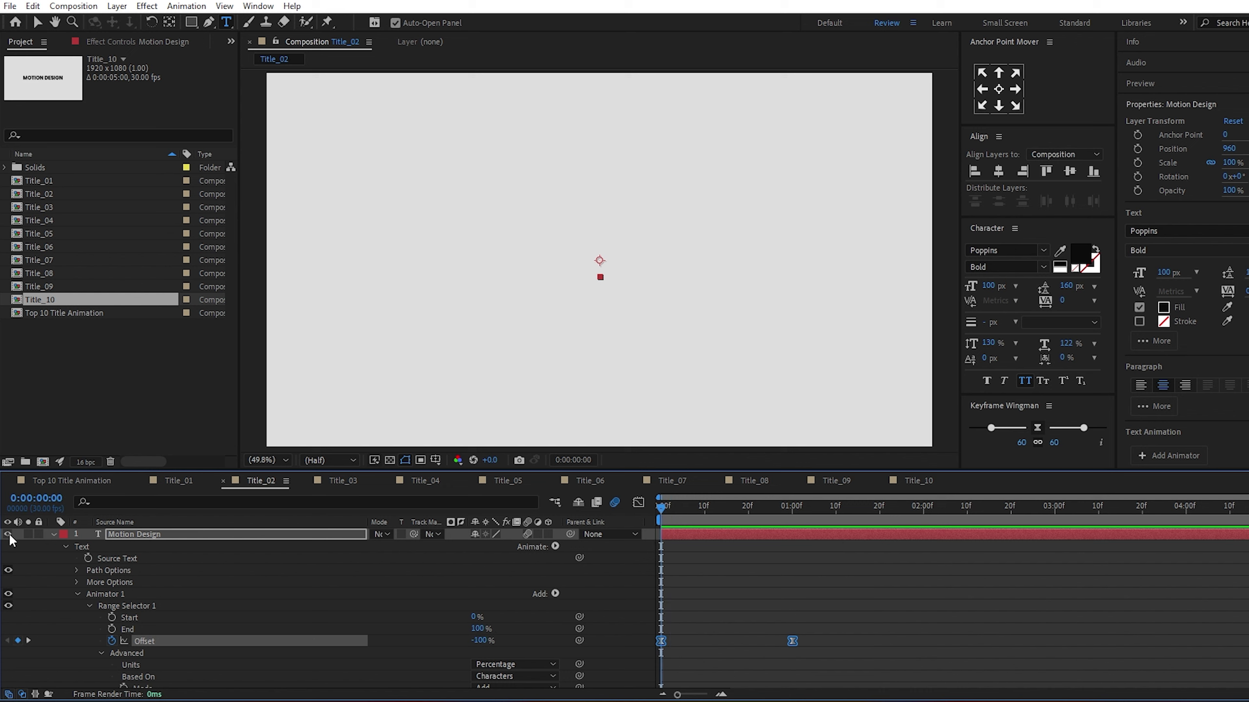
{"action": "left_click", "coordinate": [55, 535]}
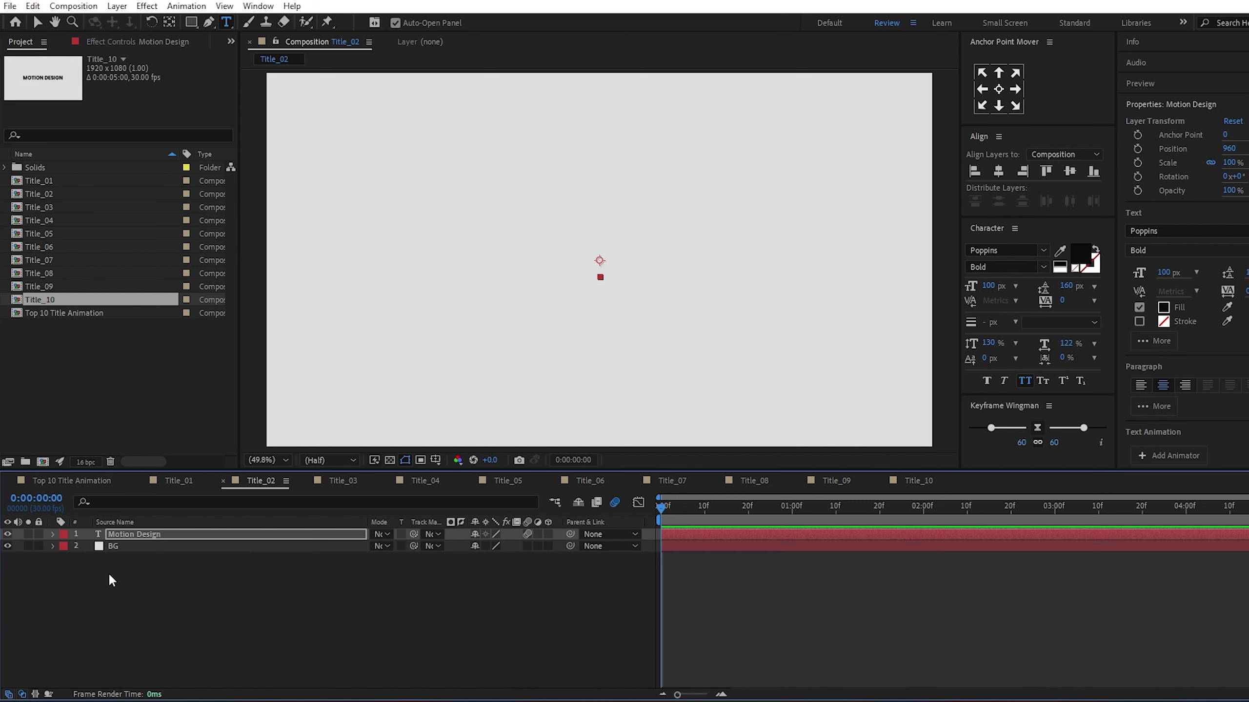
{"action": "left_click", "coordinate": [342, 480]}
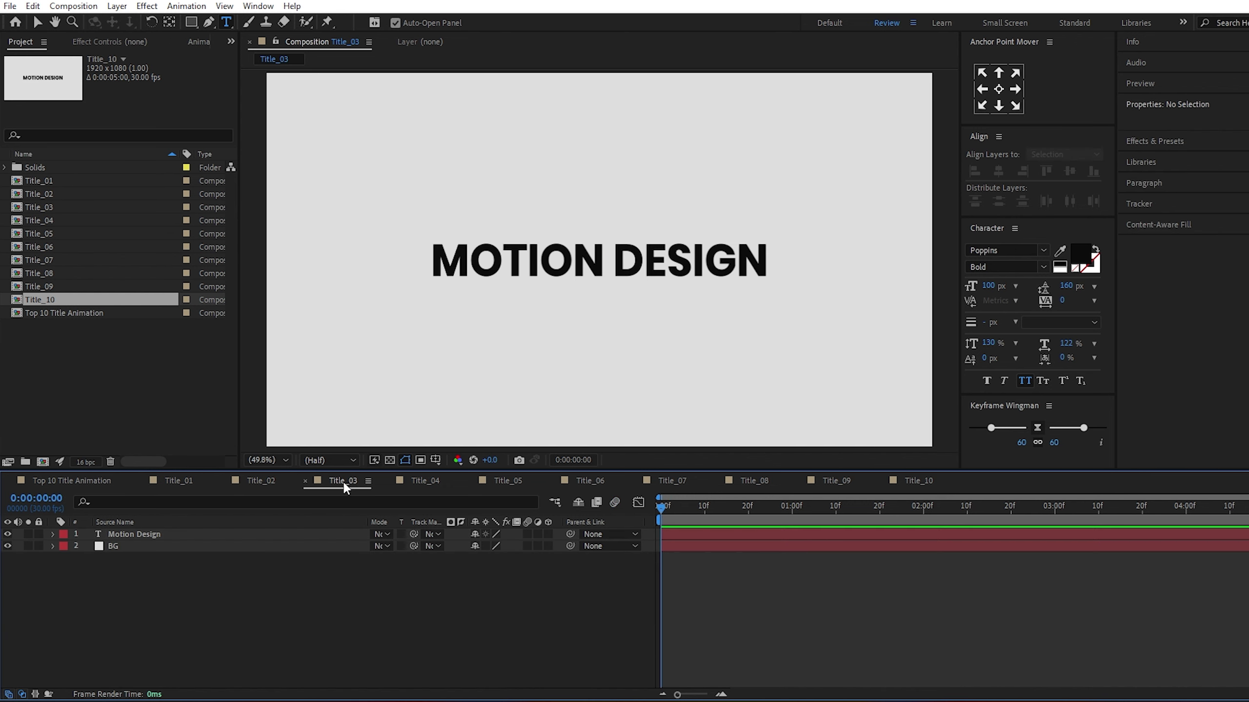
- Add a 0% Opacity animator to Title_03's text and expand its range selector's Advanced options
{"action": "left_click", "coordinate": [108, 536]}
{"action": "left_click", "coordinate": [53, 534]}
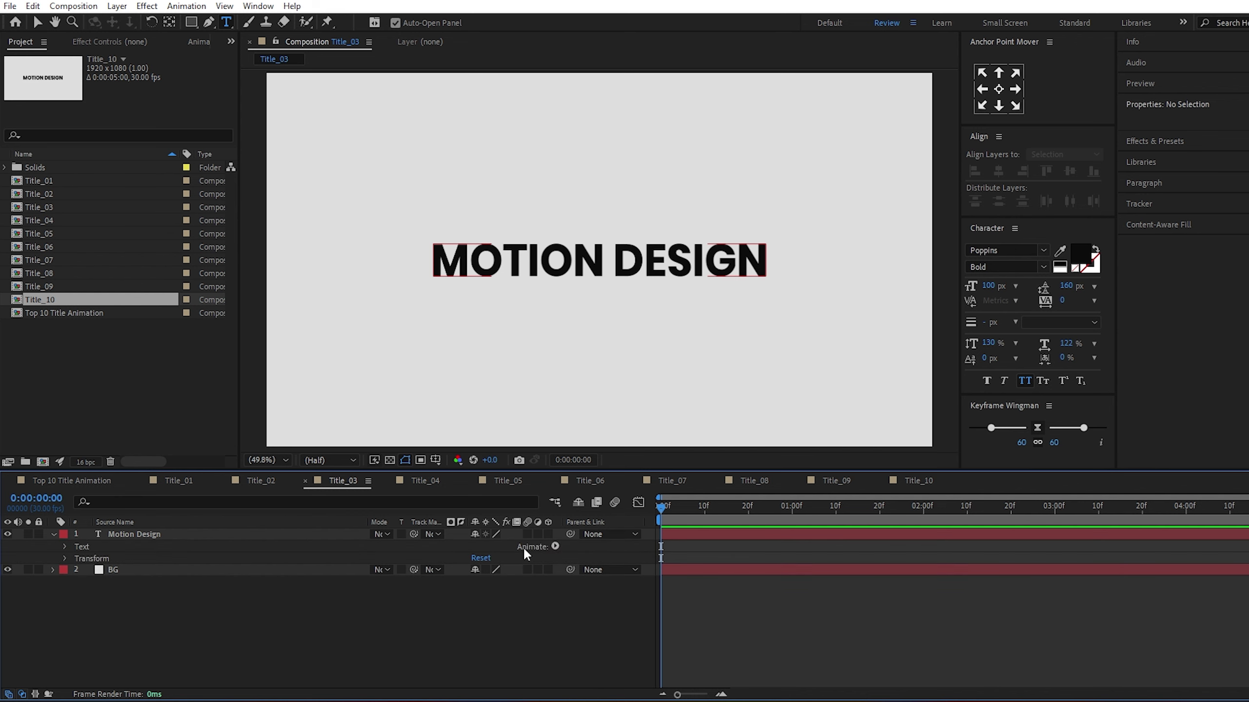
{"action": "left_click", "coordinate": [555, 546]}
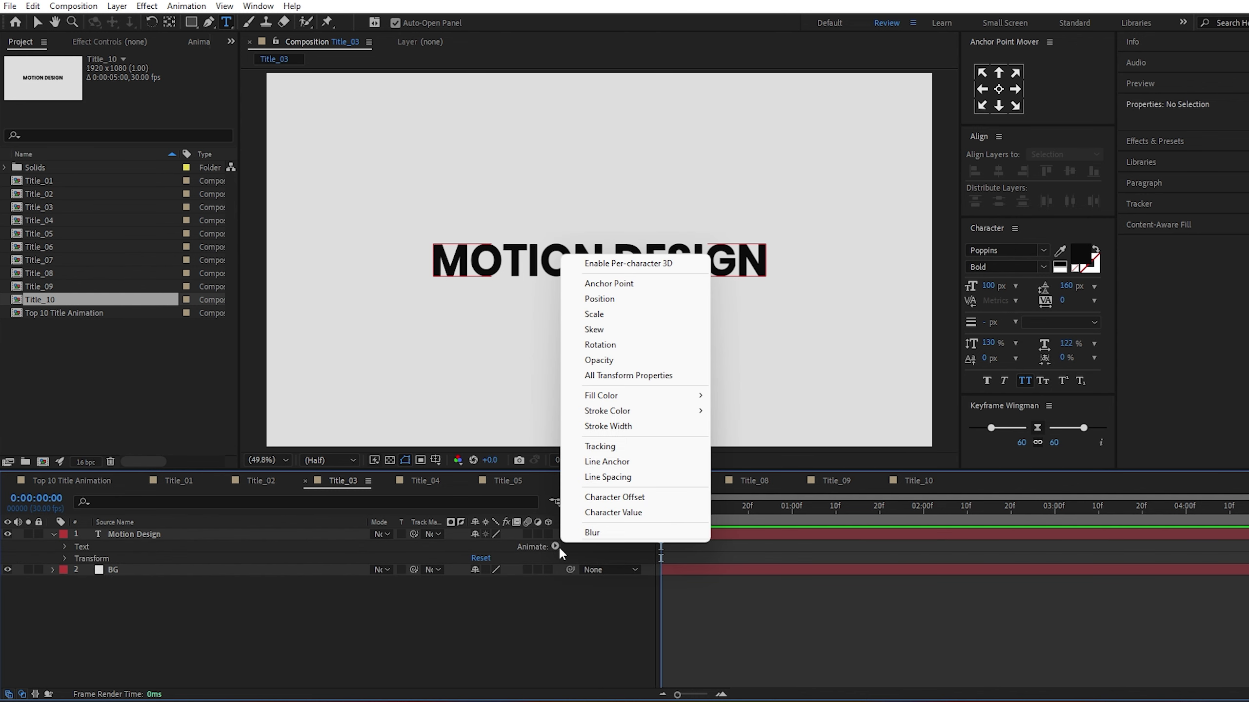
{"action": "left_click", "coordinate": [615, 360]}
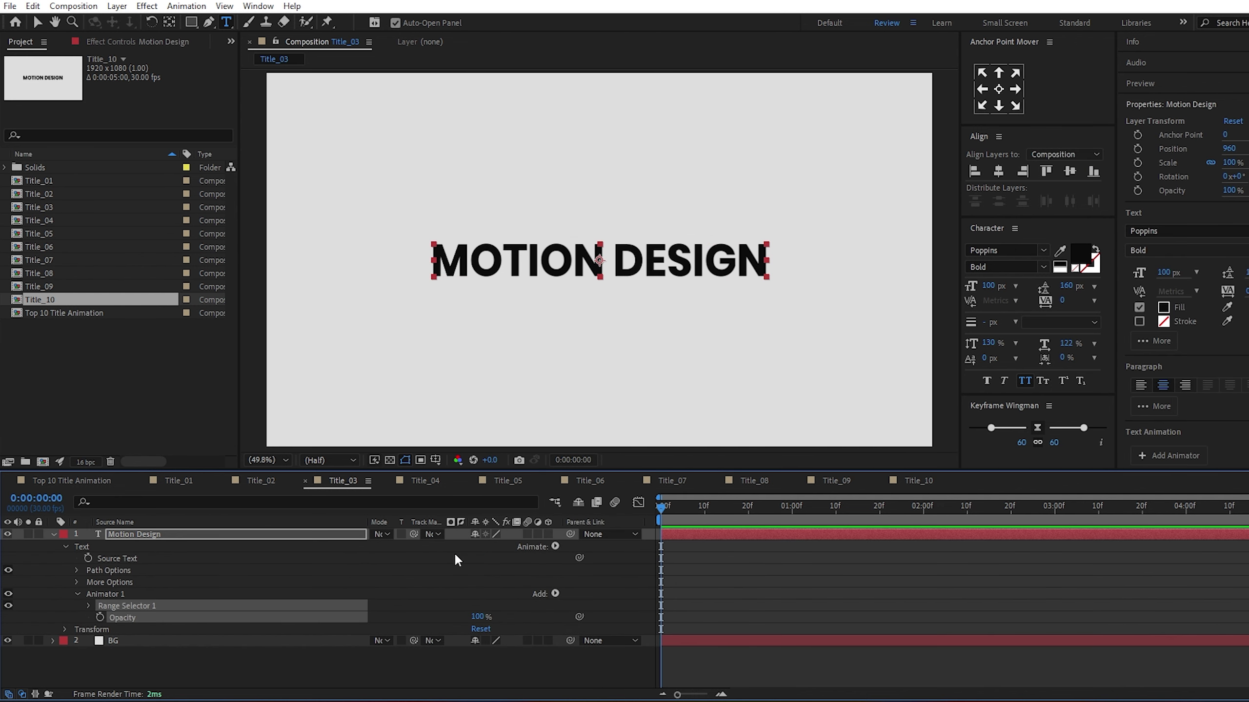
{"action": "left_click", "coordinate": [477, 617]}
{"action": "type", "text": "0"}
{"action": "key", "text": "Return"}
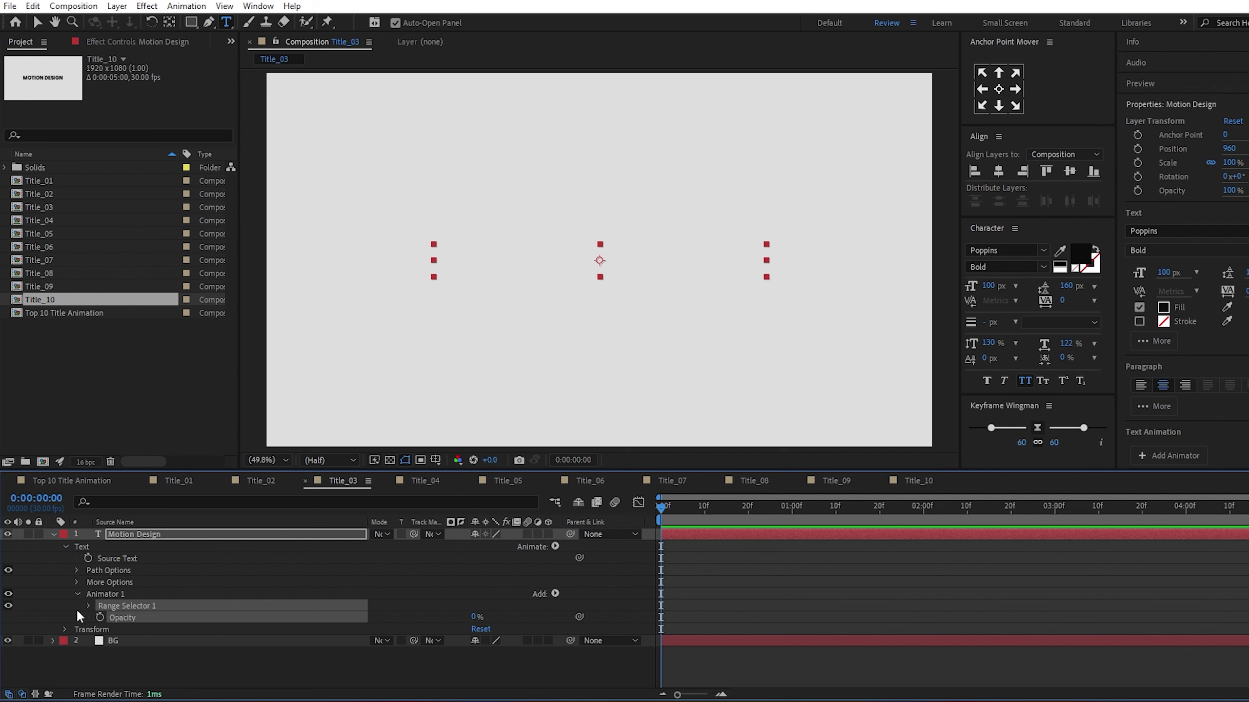
{"action": "left_click", "coordinate": [89, 605]}
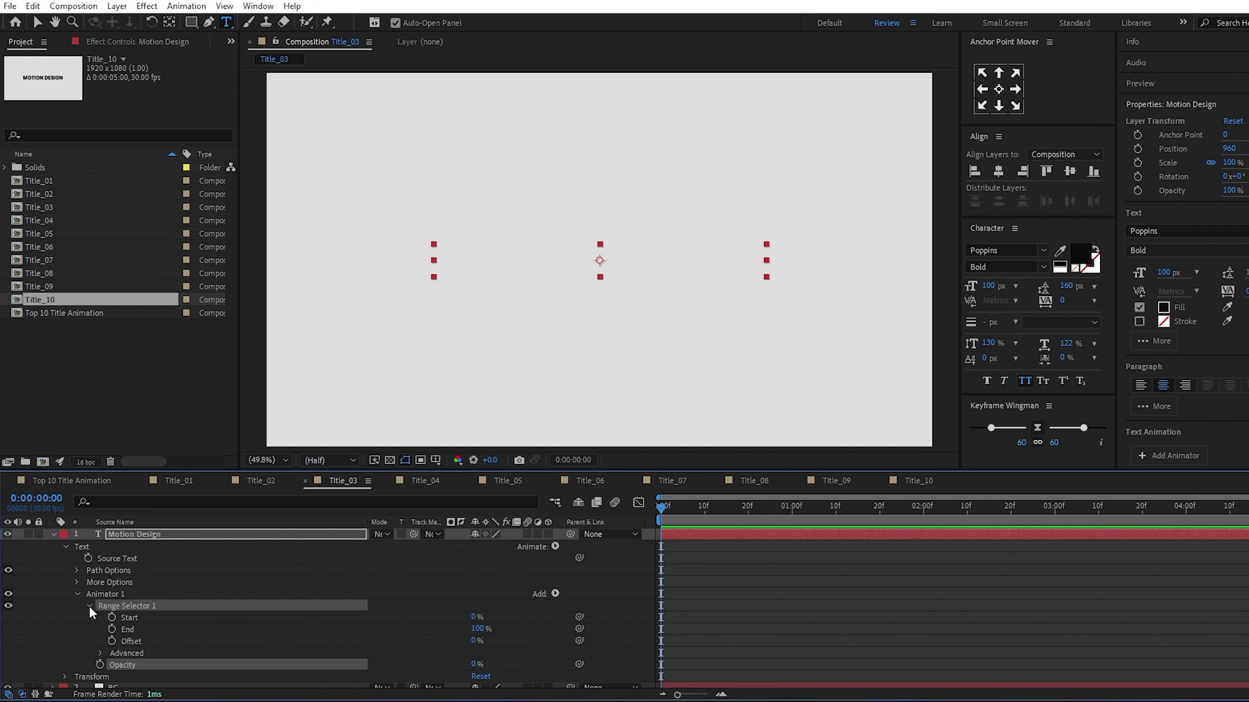
{"action": "left_click", "coordinate": [100, 652]}
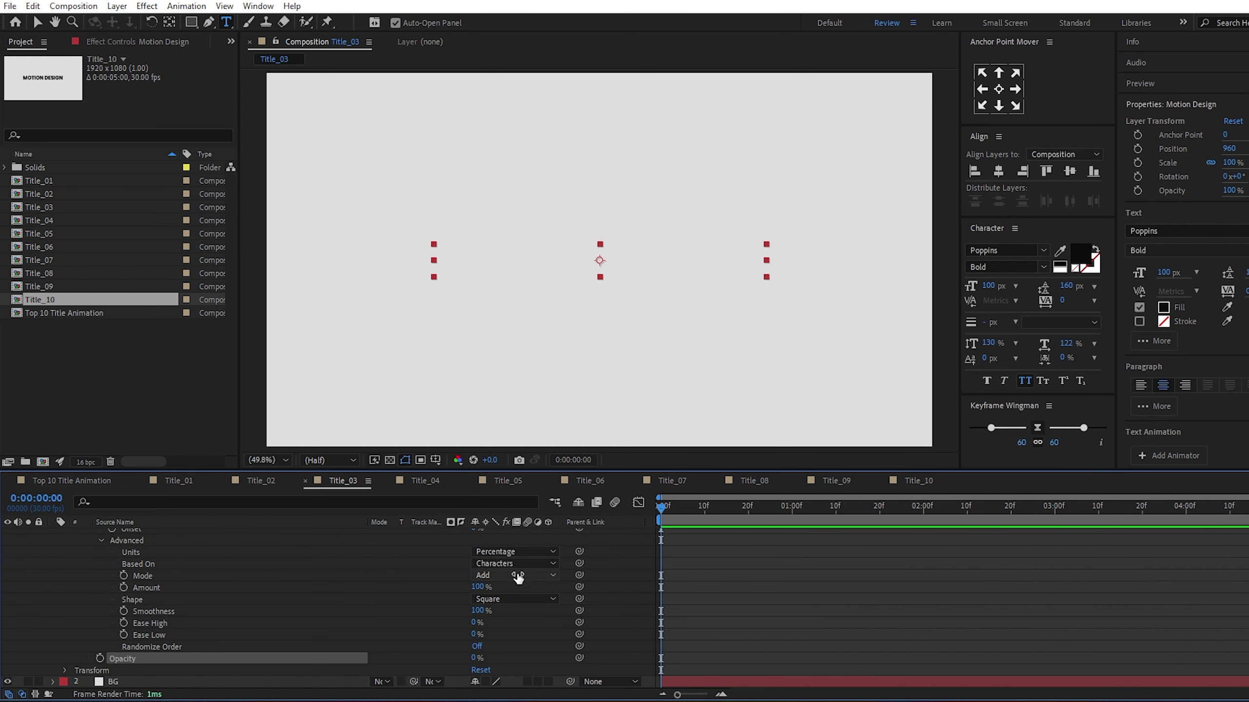
- Set Smoothness to 0%, turn on Randomize Order and keyframe the Random Seed
{"action": "scroll", "coordinate": [501, 592], "scroll_direction": "up", "scroll_amount": 3}
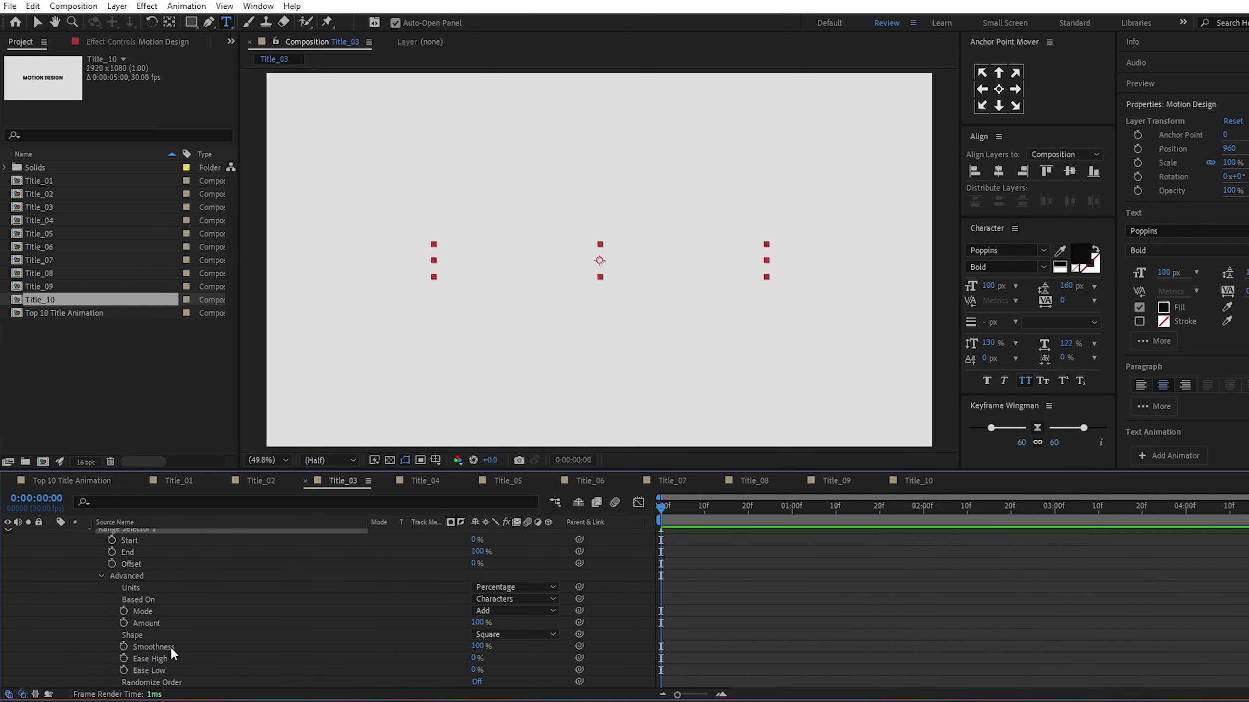
{"action": "left_click", "coordinate": [388, 653]}
{"action": "left_click", "coordinate": [183, 648]}
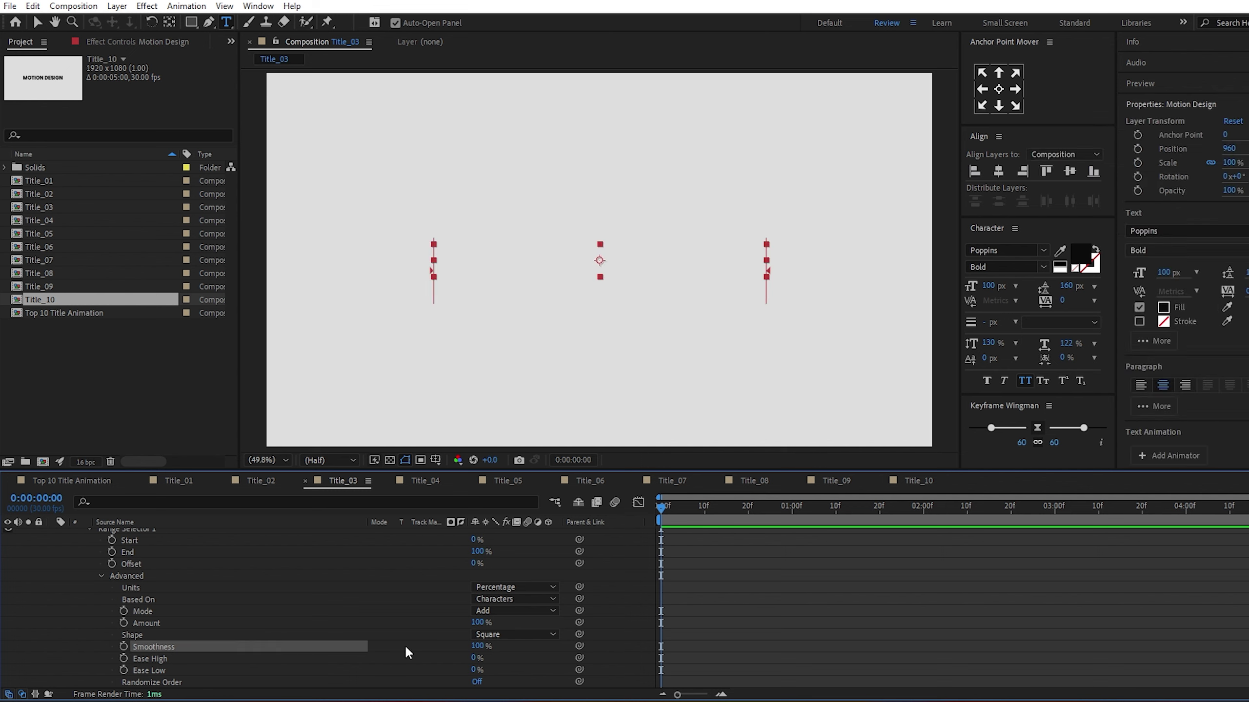
{"action": "left_click_drag", "start_coordinate": [475, 647], "coordinate": [443, 648]}
{"action": "left_click", "coordinate": [476, 646]}
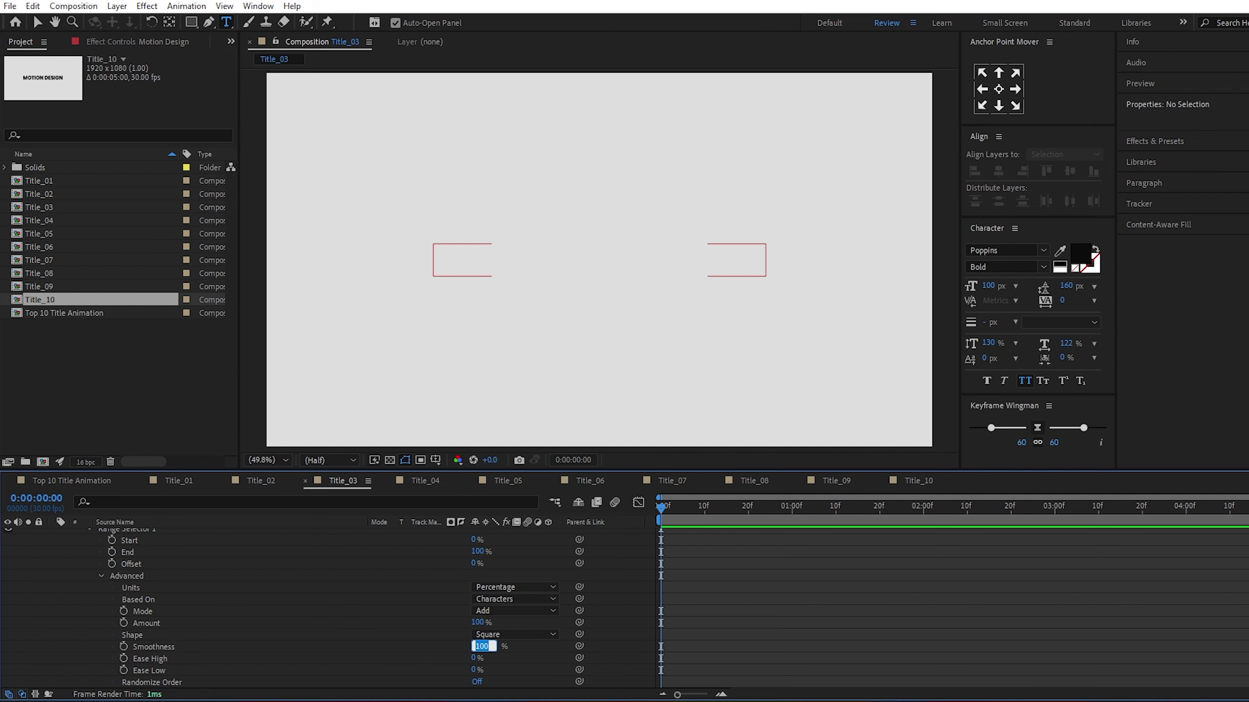
{"action": "type", "text": "0"}
{"action": "key", "text": "Return"}
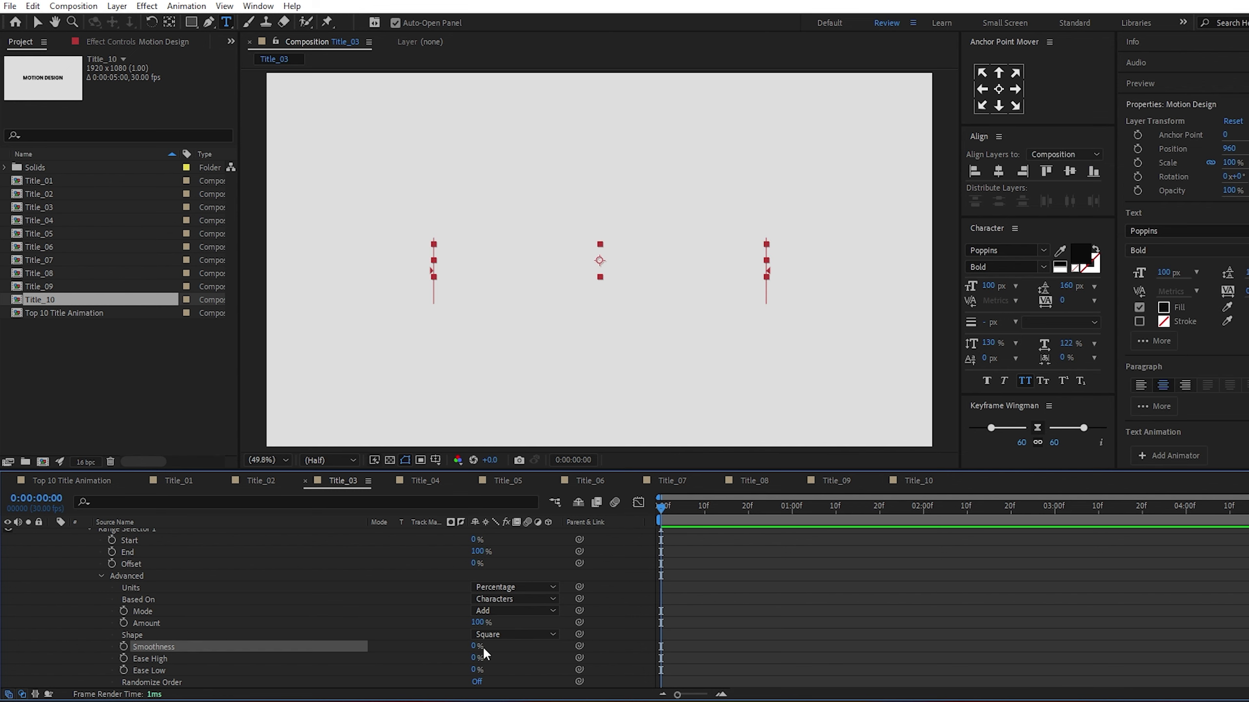
{"action": "left_click", "coordinate": [481, 647]}
{"action": "scroll", "coordinate": [246, 652], "scroll_direction": "down", "scroll_amount": 2}
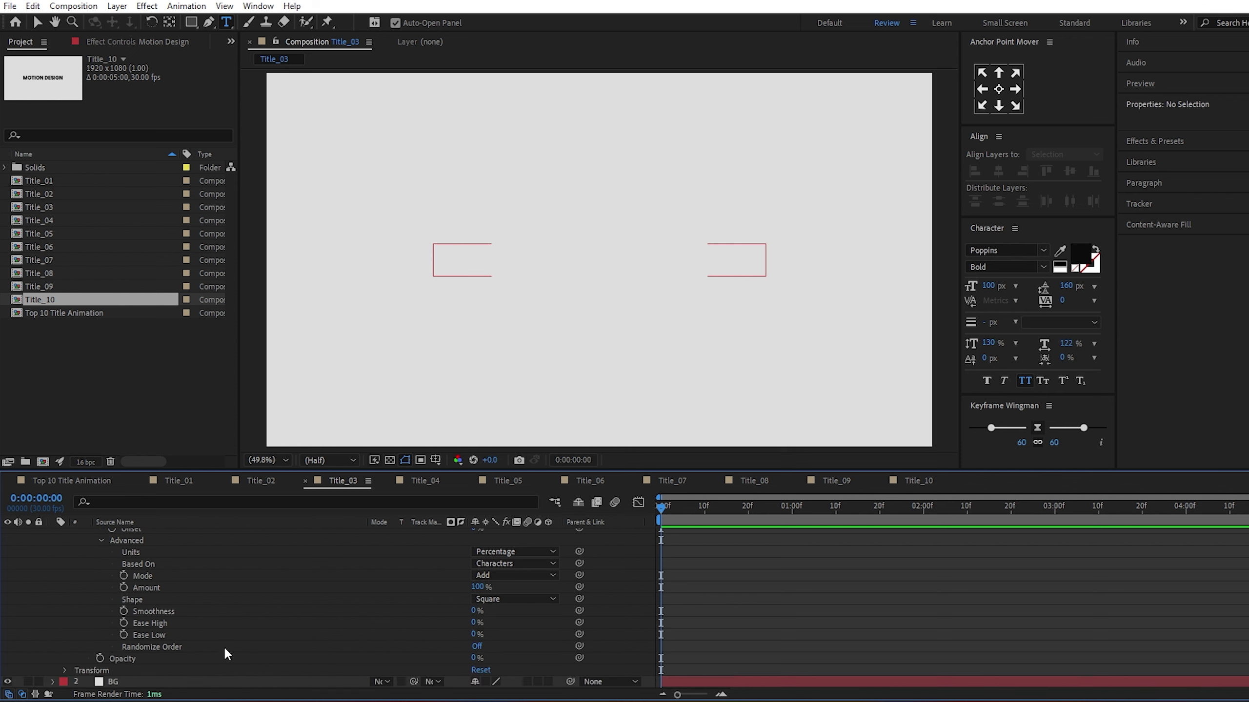
{"action": "left_click", "coordinate": [475, 647]}
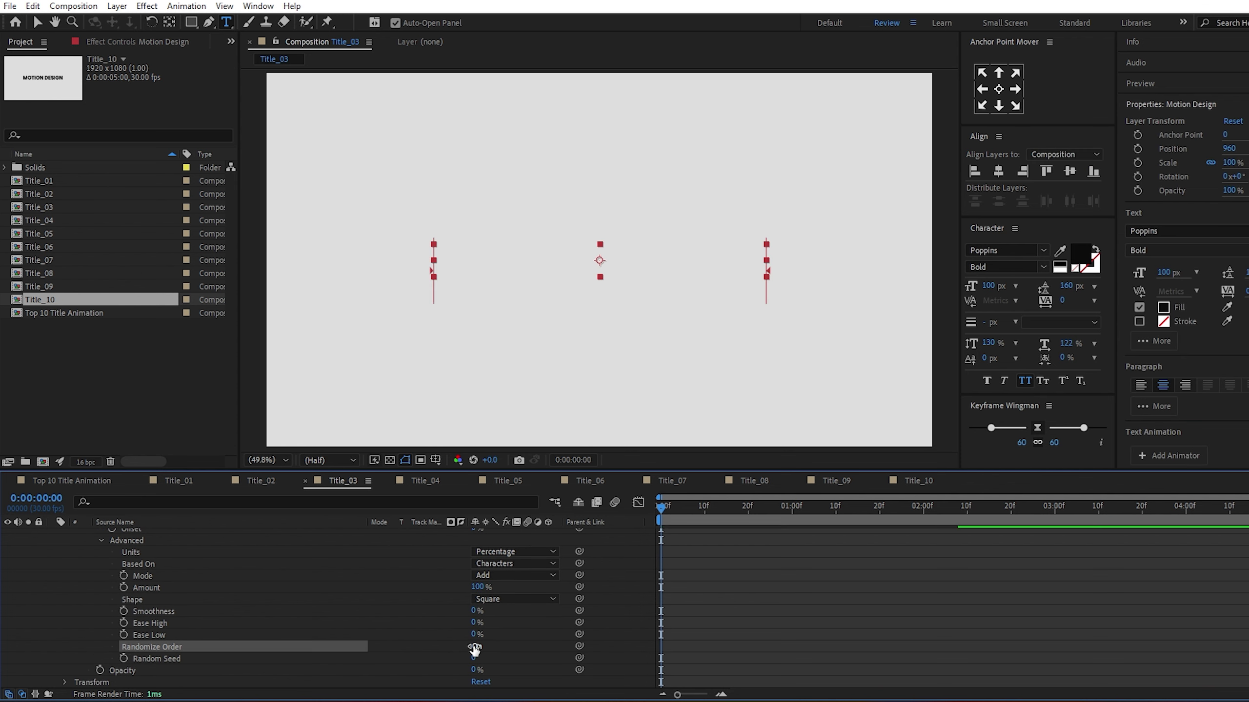
{"action": "left_click", "coordinate": [123, 658]}
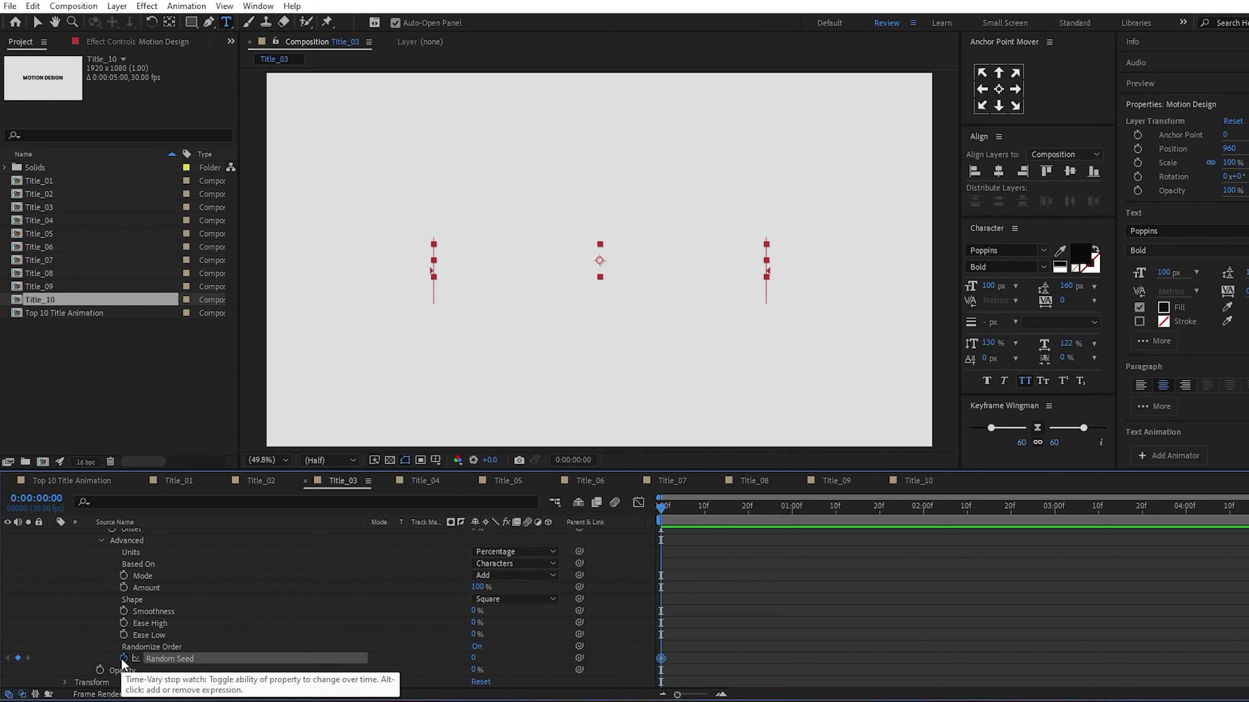
{"action": "scroll", "coordinate": [187, 595], "scroll_direction": "up", "scroll_amount": 5}
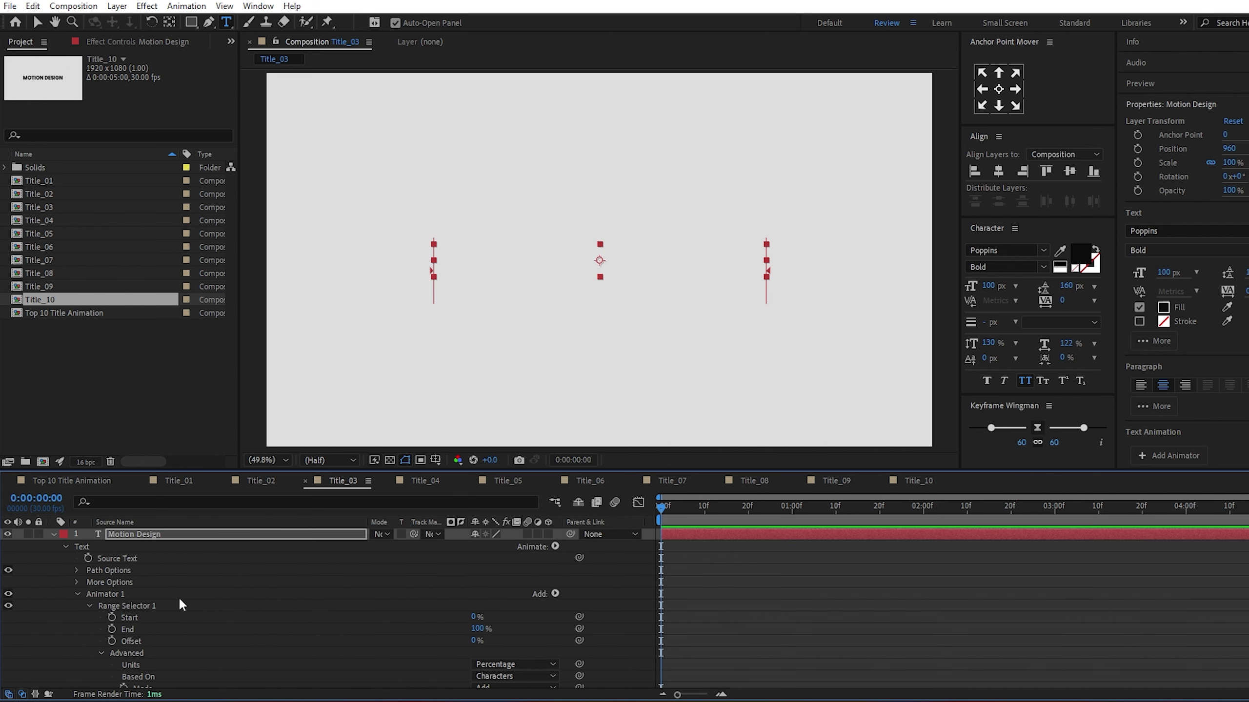
- Keyframe Title_03's range Start from 0% to 100% at one second, with Random Seed at 50
{"action": "left_click", "coordinate": [113, 617]}
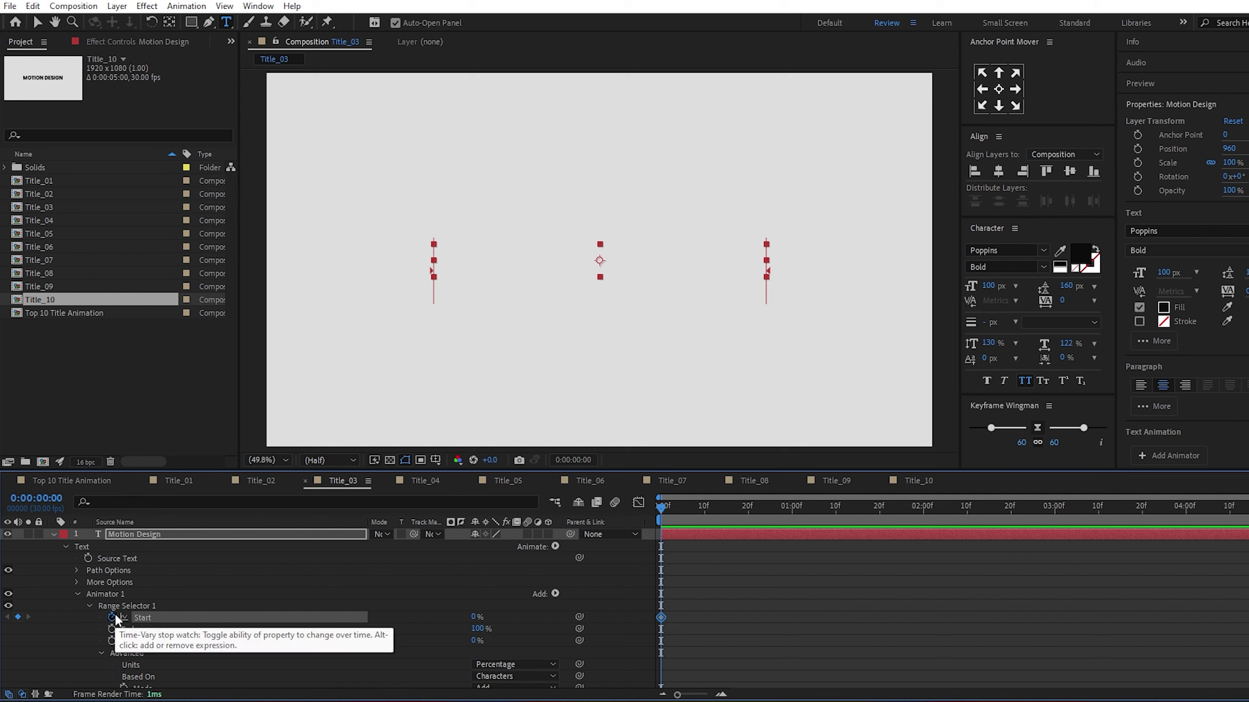
{"action": "key", "text": "u"}
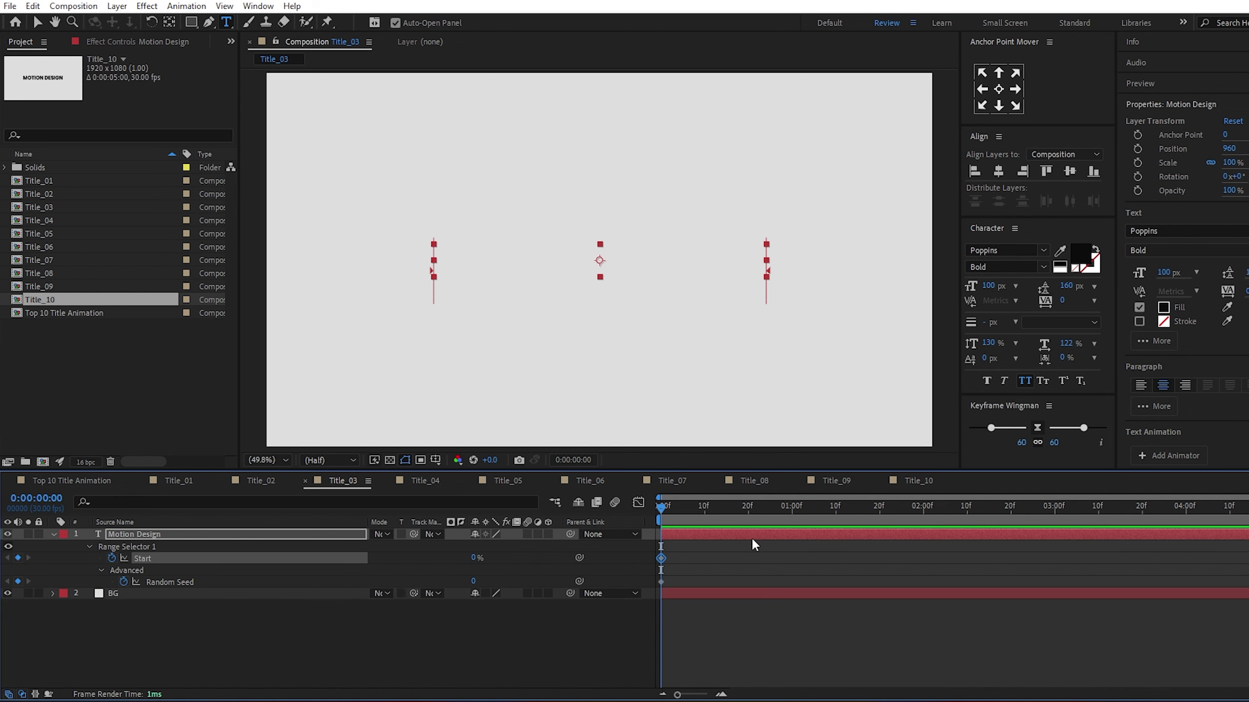
{"action": "left_click", "coordinate": [791, 513]}
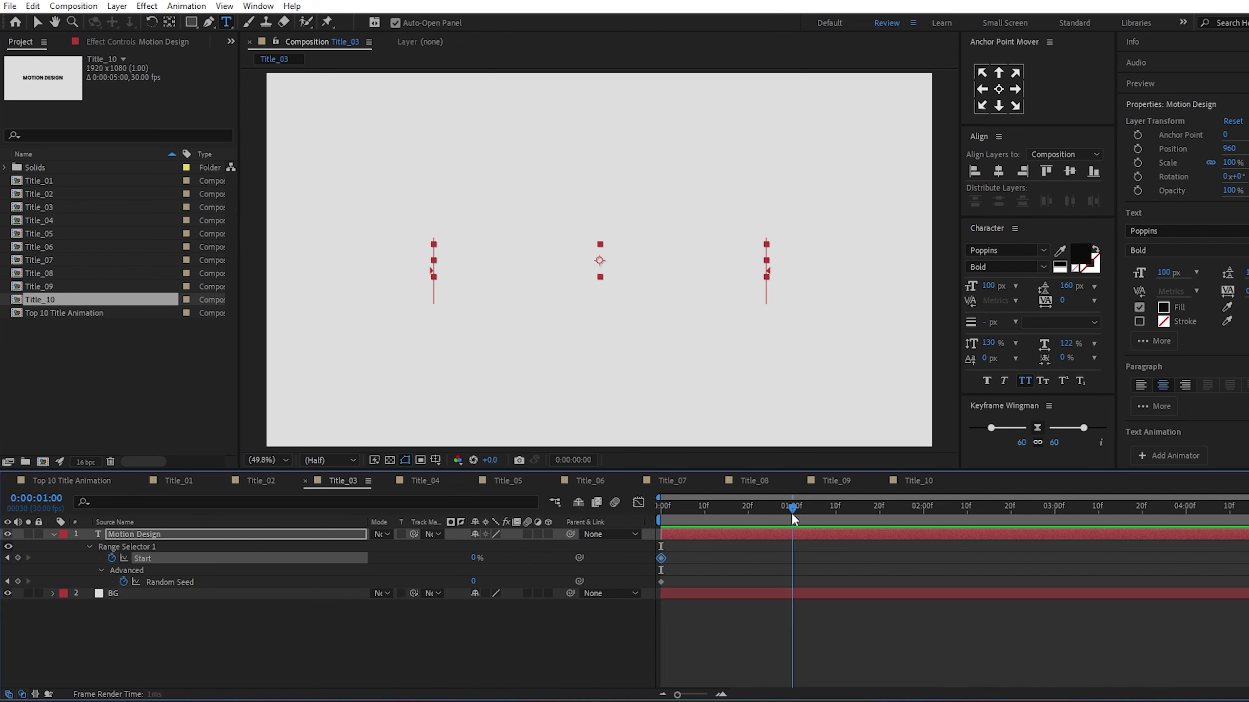
{"action": "left_click", "coordinate": [474, 560]}
{"action": "type", "text": "1"}
{"action": "type", "text": "00"}
{"action": "key", "text": "Return"}
{"action": "type", "text": "50"}
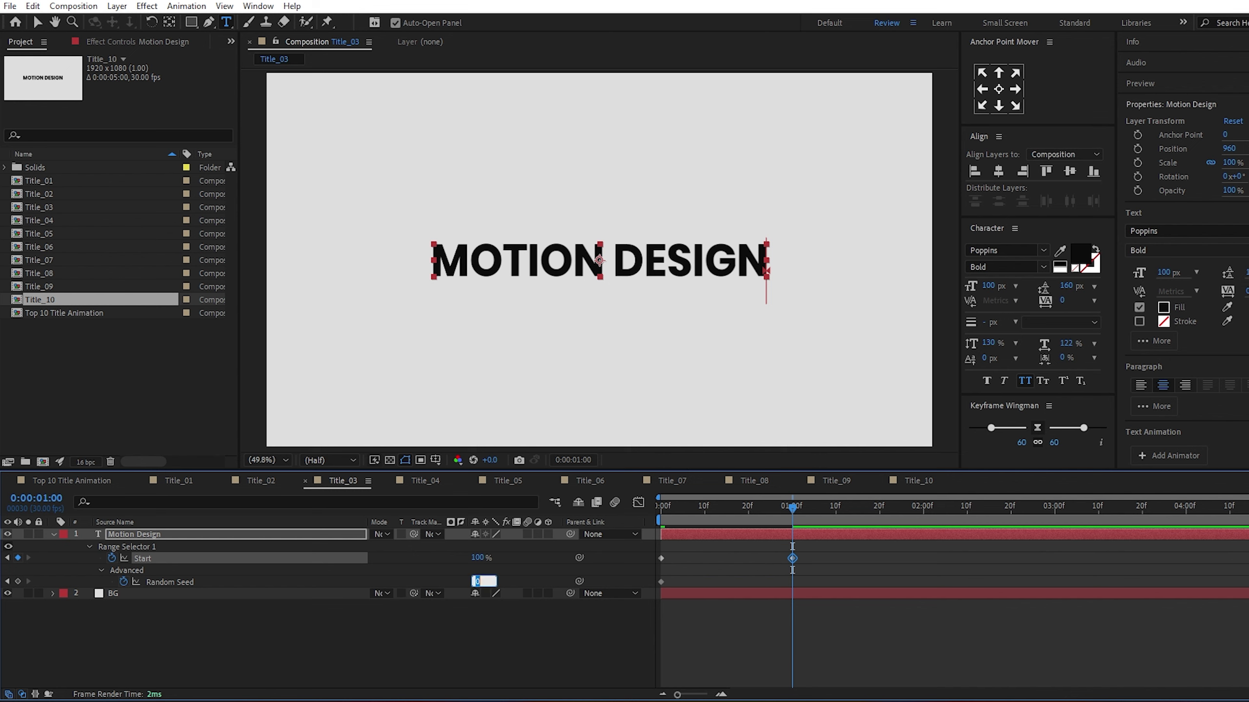
{"action": "type", "text": "8"}
{"action": "key", "text": "Return"}
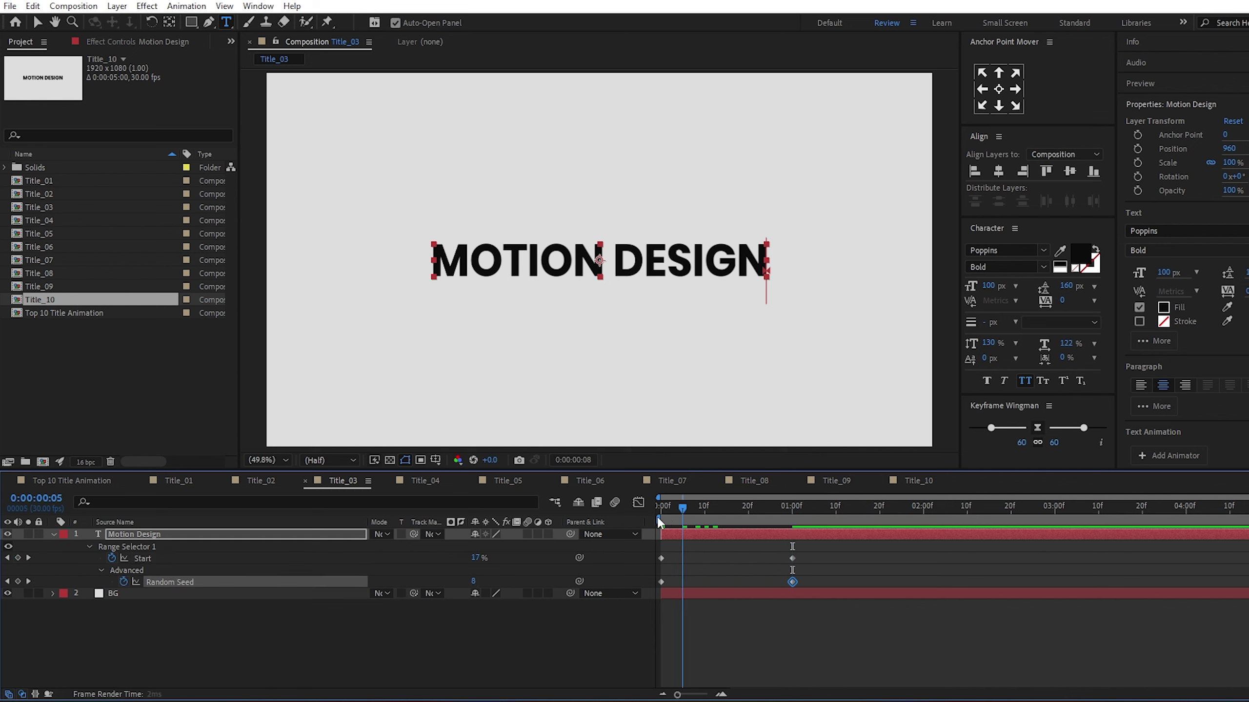
- Easy Ease the Start and Random Seed keyframes, preview the scrambled reveal, and collapse the layer
{"action": "left_click", "coordinate": [659, 512]}
{"action": "key", "text": "space"}
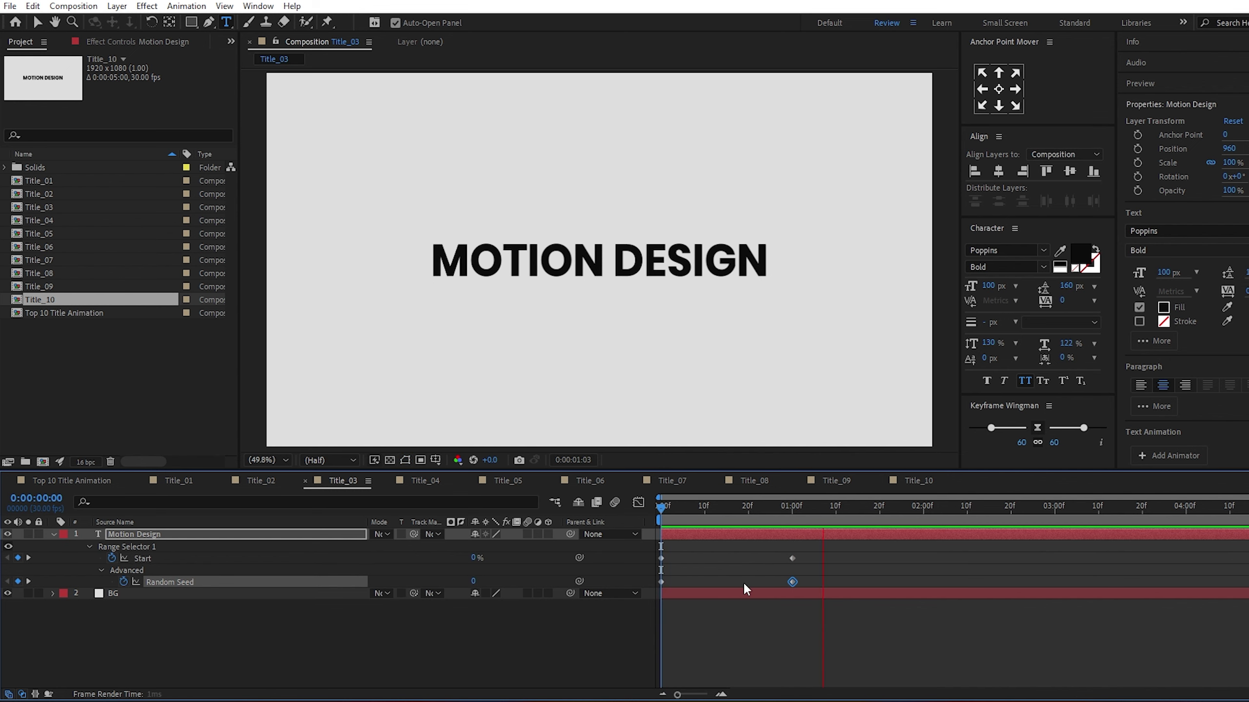
{"action": "key", "text": "space"}
{"action": "key", "text": "space"}
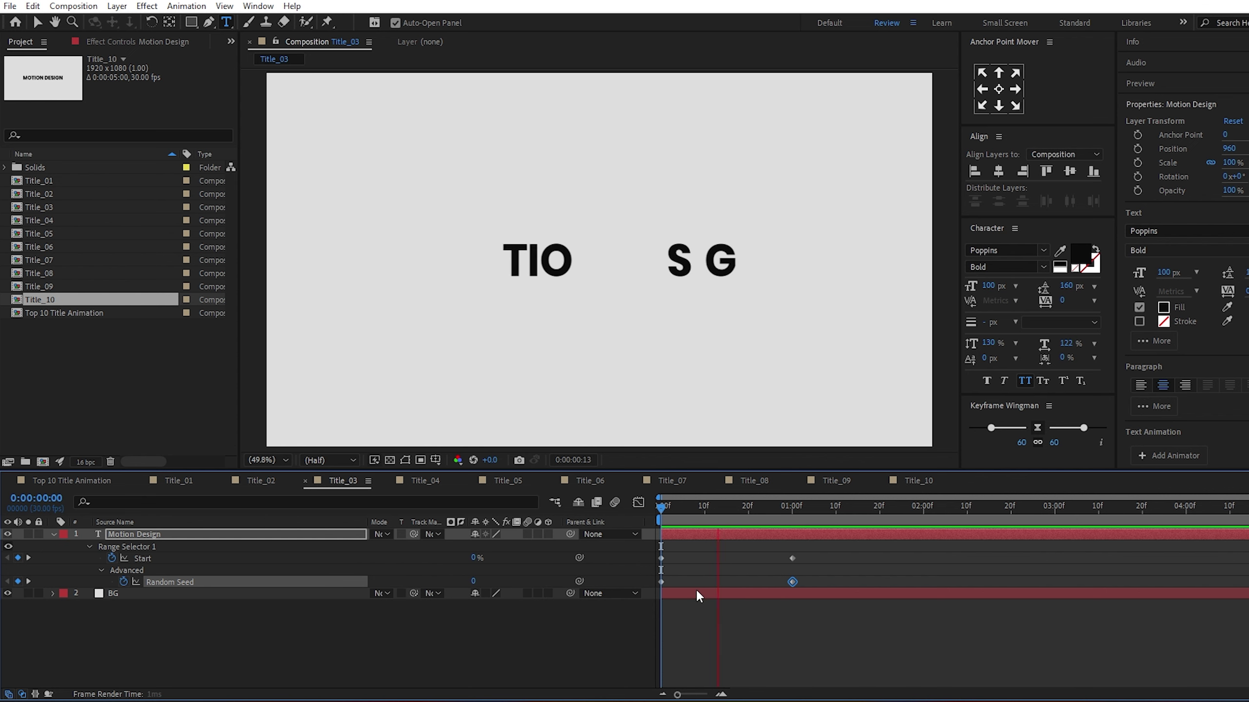
{"action": "left_click_drag", "start_coordinate": [812, 555], "coordinate": [641, 588]}
{"action": "key", "text": "F9"}
{"action": "left_click_drag", "start_coordinate": [746, 511], "coordinate": [647, 543]}
{"action": "key", "text": "space"}
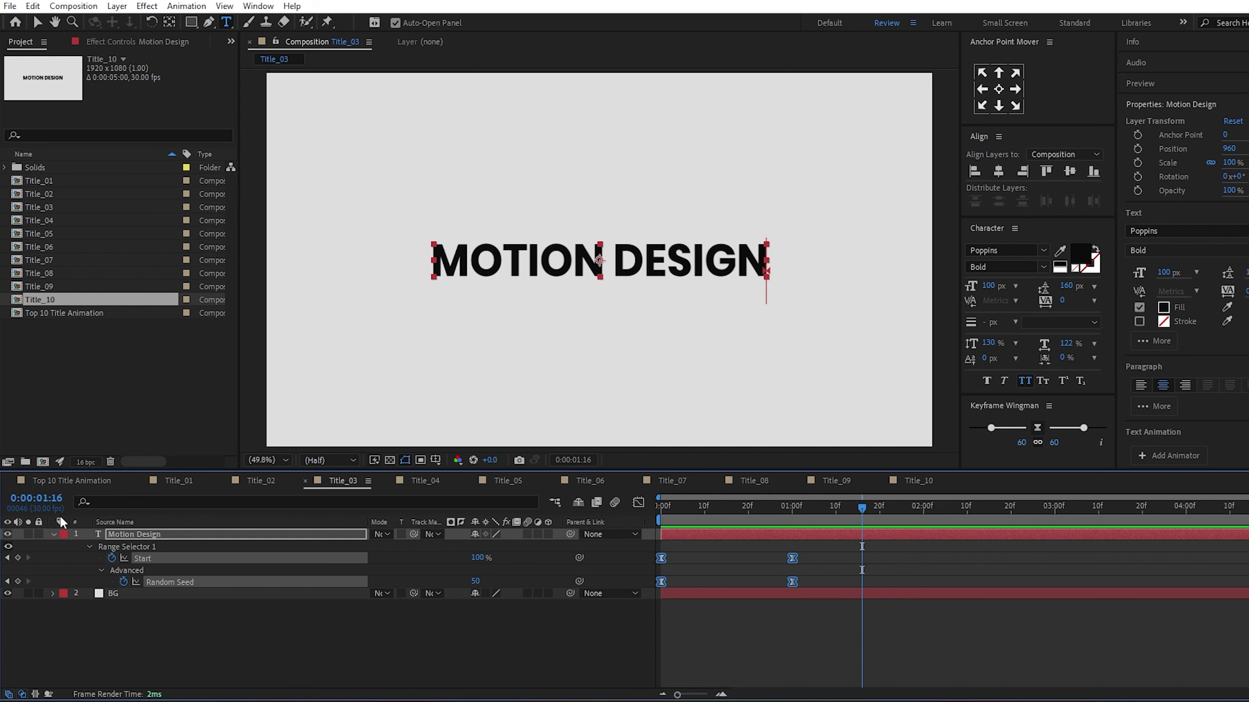
{"action": "key", "text": "u"}
{"action": "left_click", "coordinate": [190, 593]}
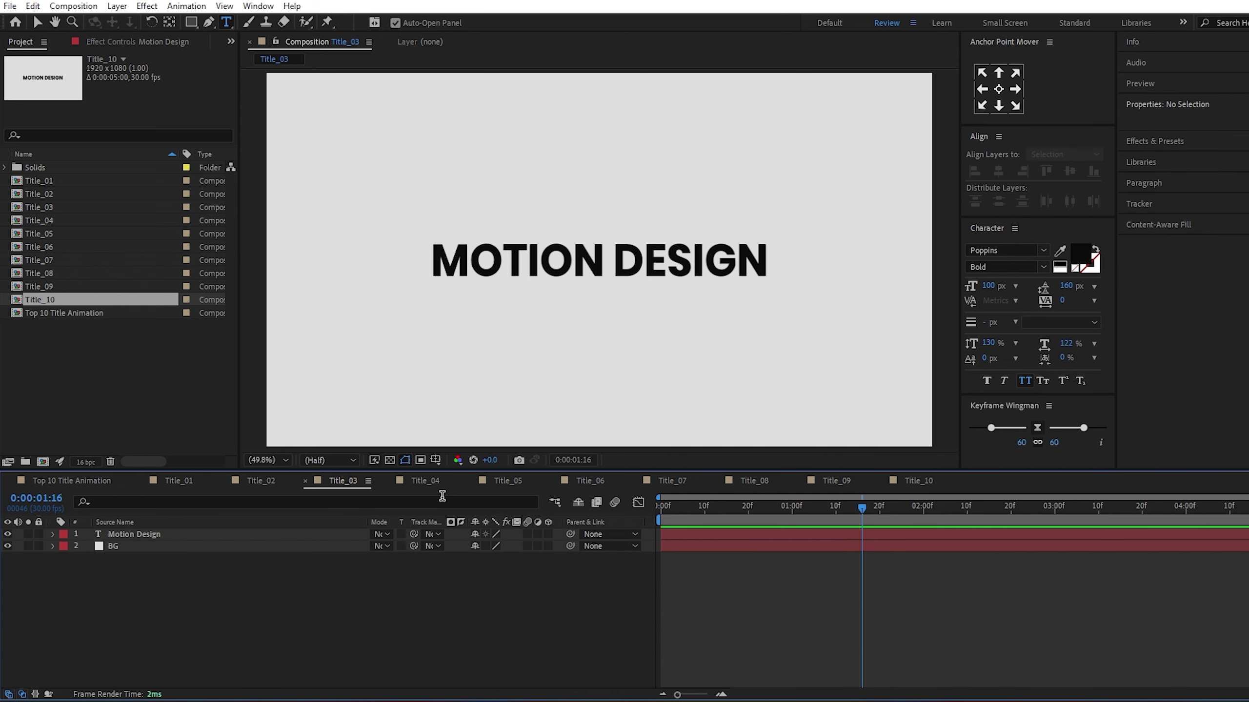
- Open Title_04 and add an Opacity text animator set to 0%
{"action": "left_click", "coordinate": [426, 481]}
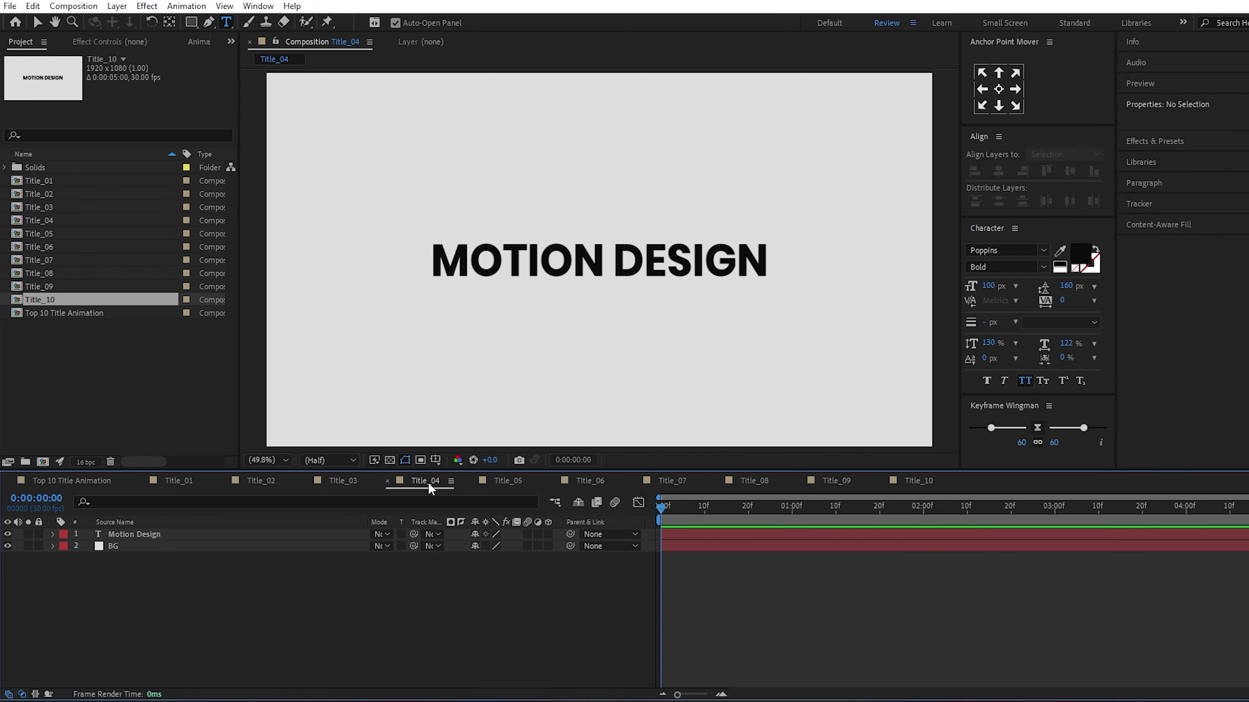
{"action": "left_click", "coordinate": [53, 535]}
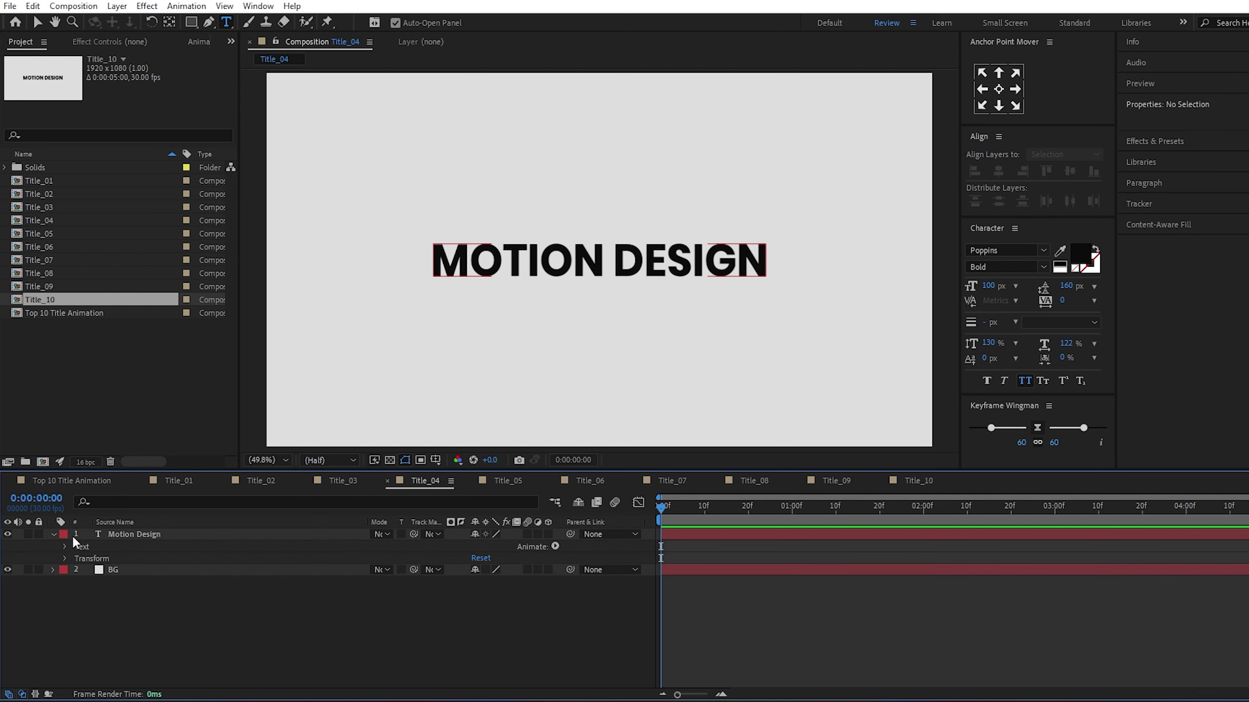
{"action": "left_click", "coordinate": [555, 546]}
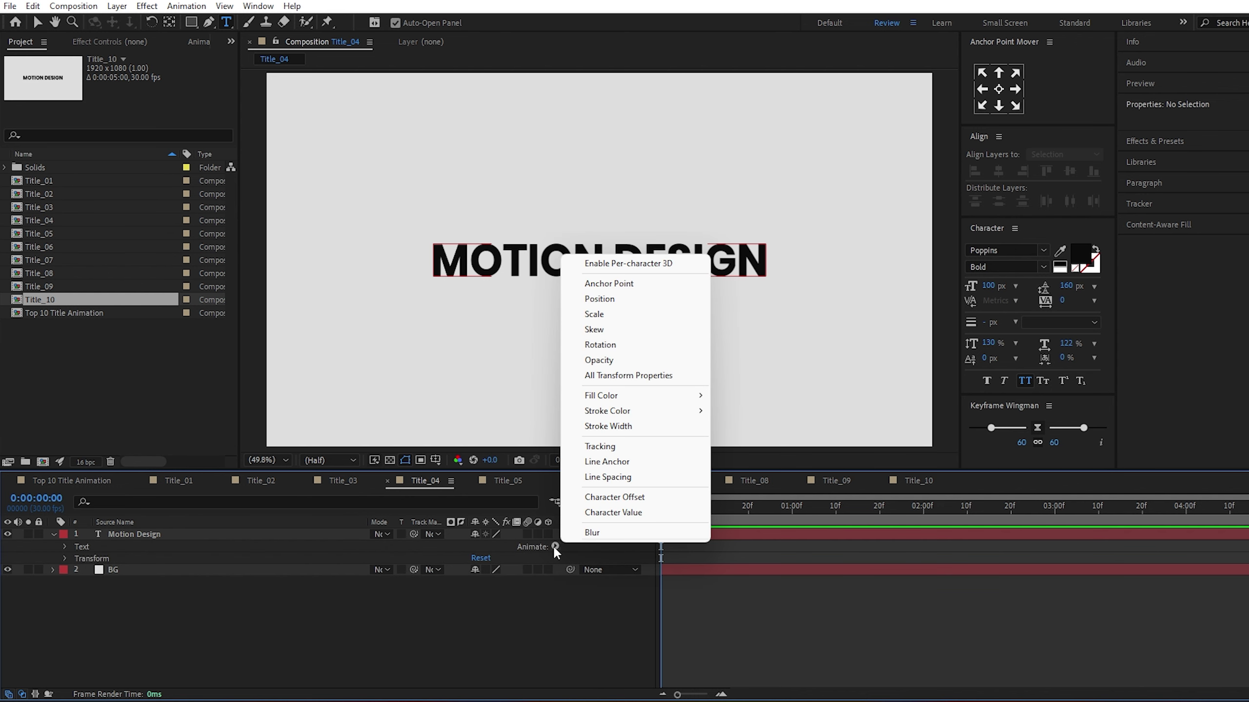
{"action": "left_click", "coordinate": [628, 360]}
{"action": "left_click", "coordinate": [479, 616]}
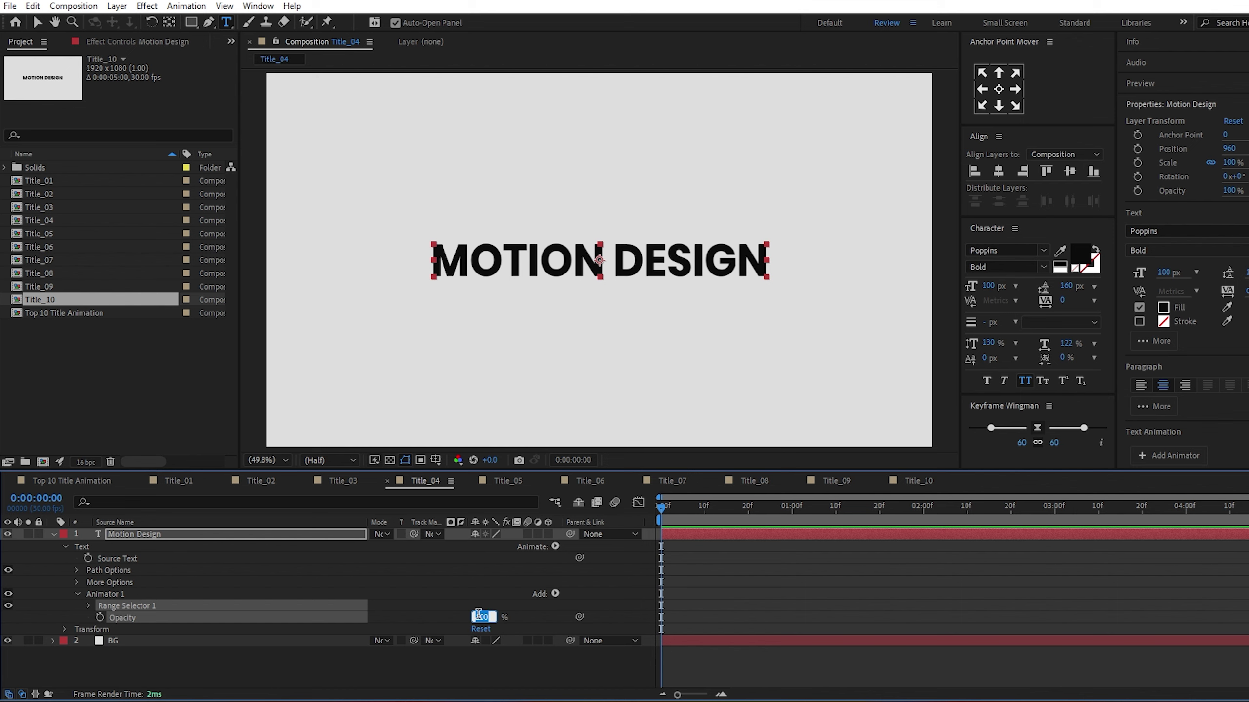
{"action": "type", "text": "0"}
{"action": "key", "text": "Return"}
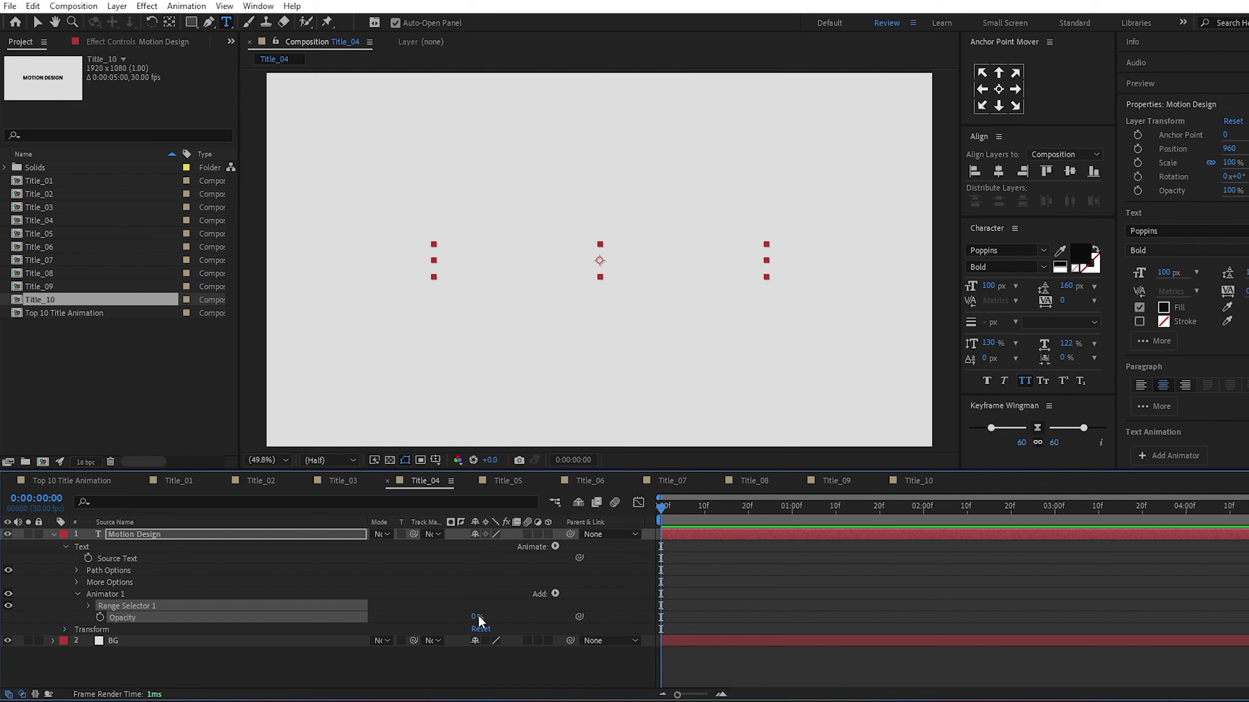
- Keyframe the range Offset from -100% at frame 0 to 100% at one second
{"action": "left_click", "coordinate": [88, 606]}
{"action": "scroll", "coordinate": [320, 587], "scroll_direction": "down", "scroll_amount": 1}
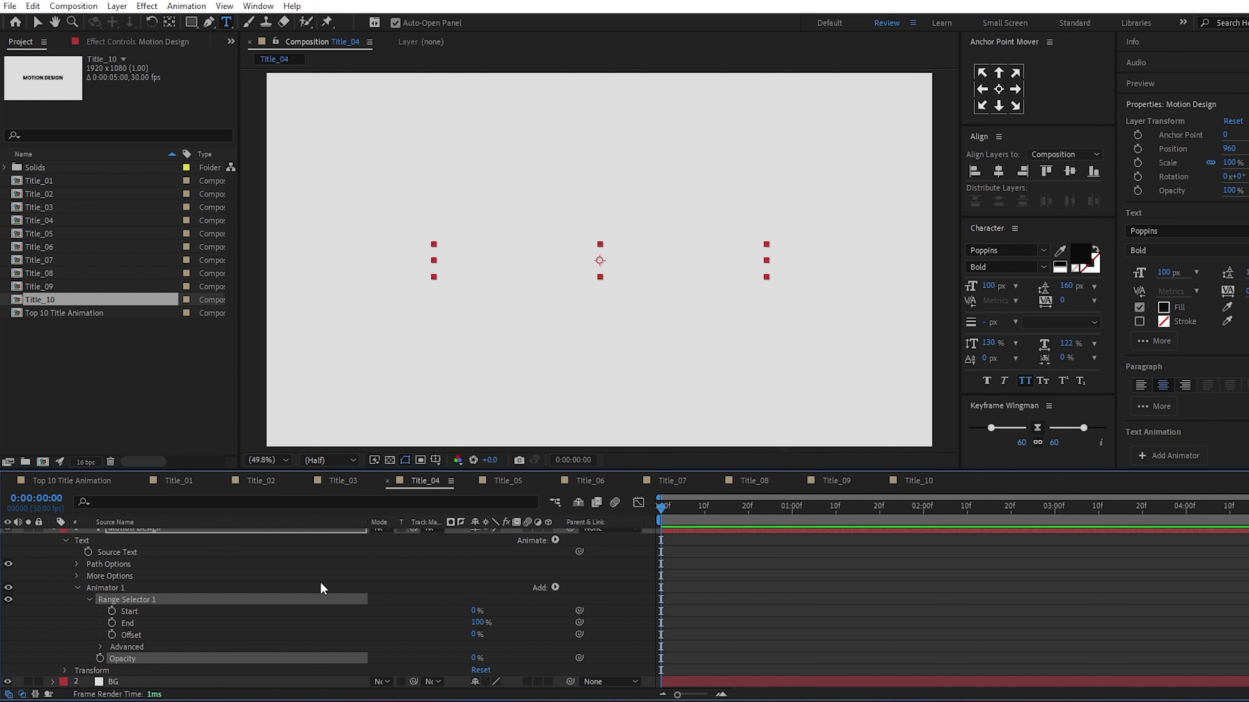
{"action": "left_click", "coordinate": [111, 635]}
{"action": "left_click", "coordinate": [476, 629]}
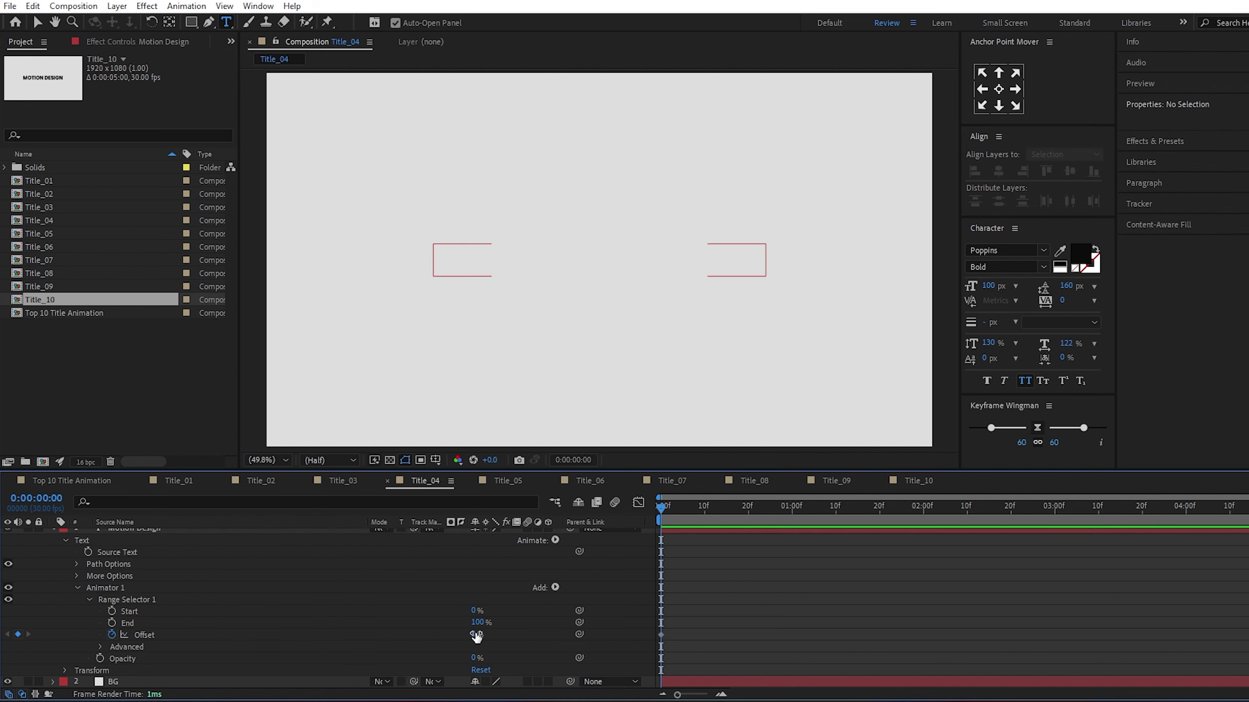
{"action": "left_click", "coordinate": [475, 635]}
{"action": "type", "text": "-100"}
{"action": "key", "text": "Return"}
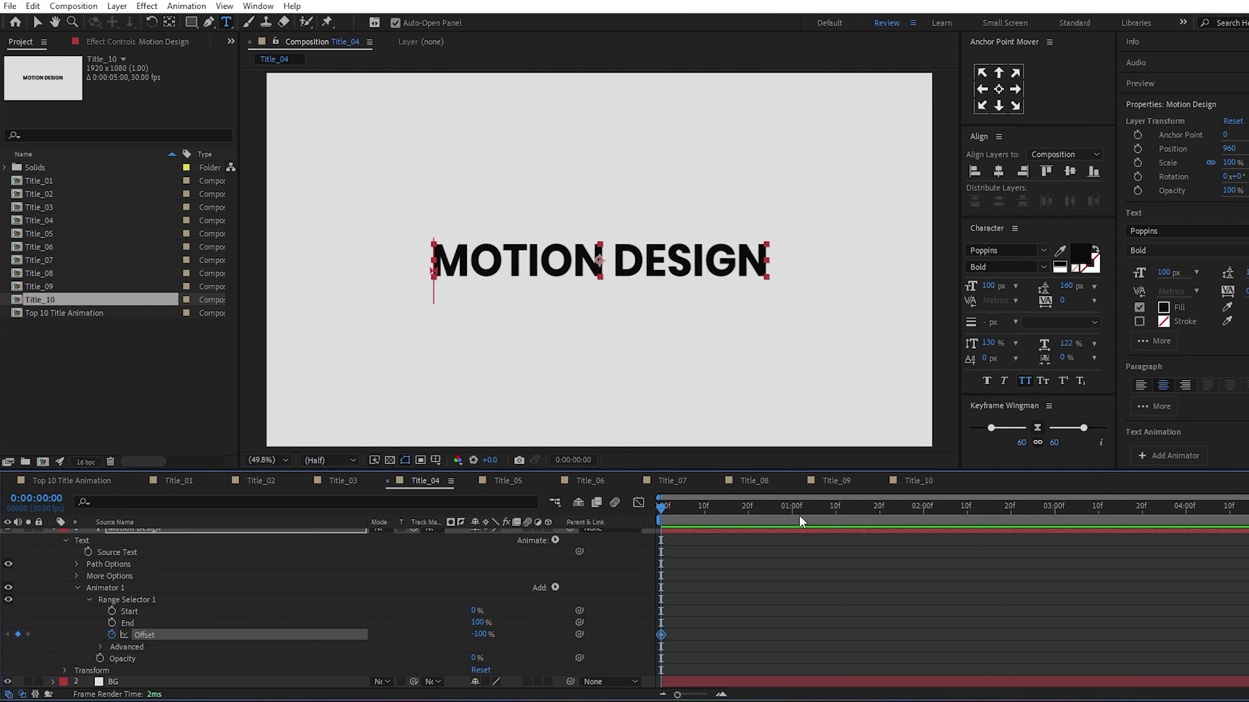
{"action": "left_click", "coordinate": [792, 516]}
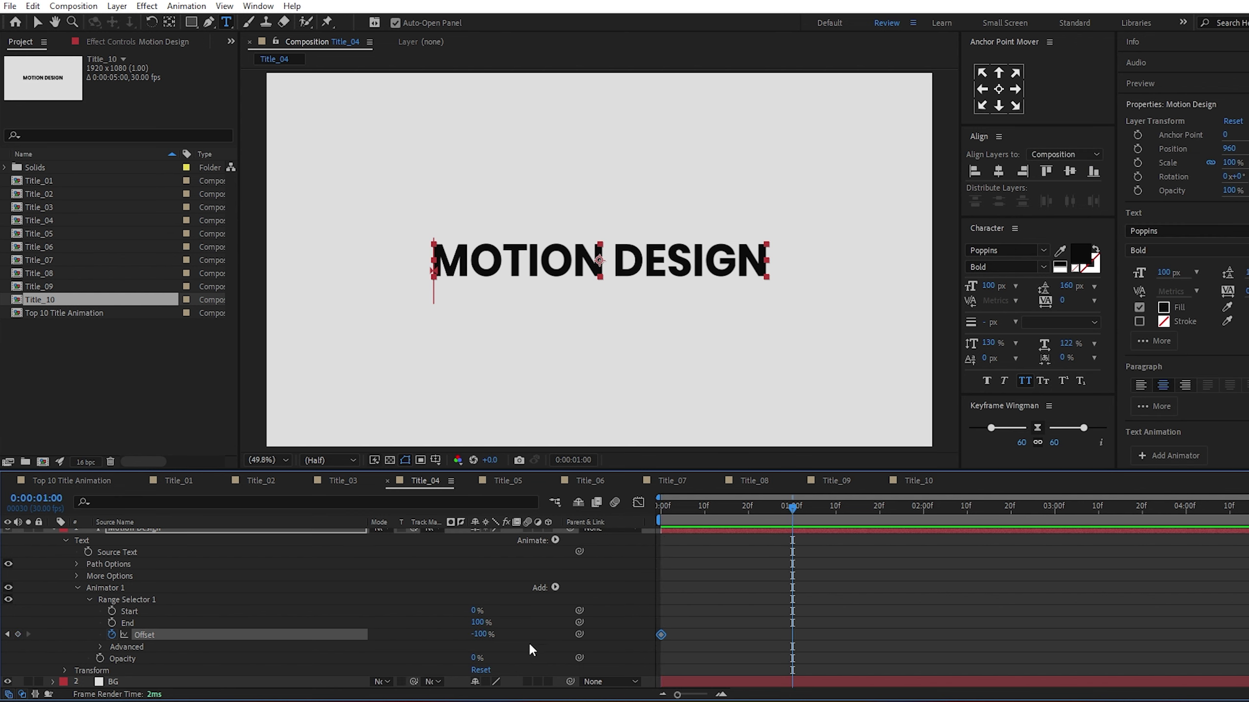
{"action": "left_click", "coordinate": [480, 635]}
{"action": "type", "text": "100"}
{"action": "key", "text": "Return"}
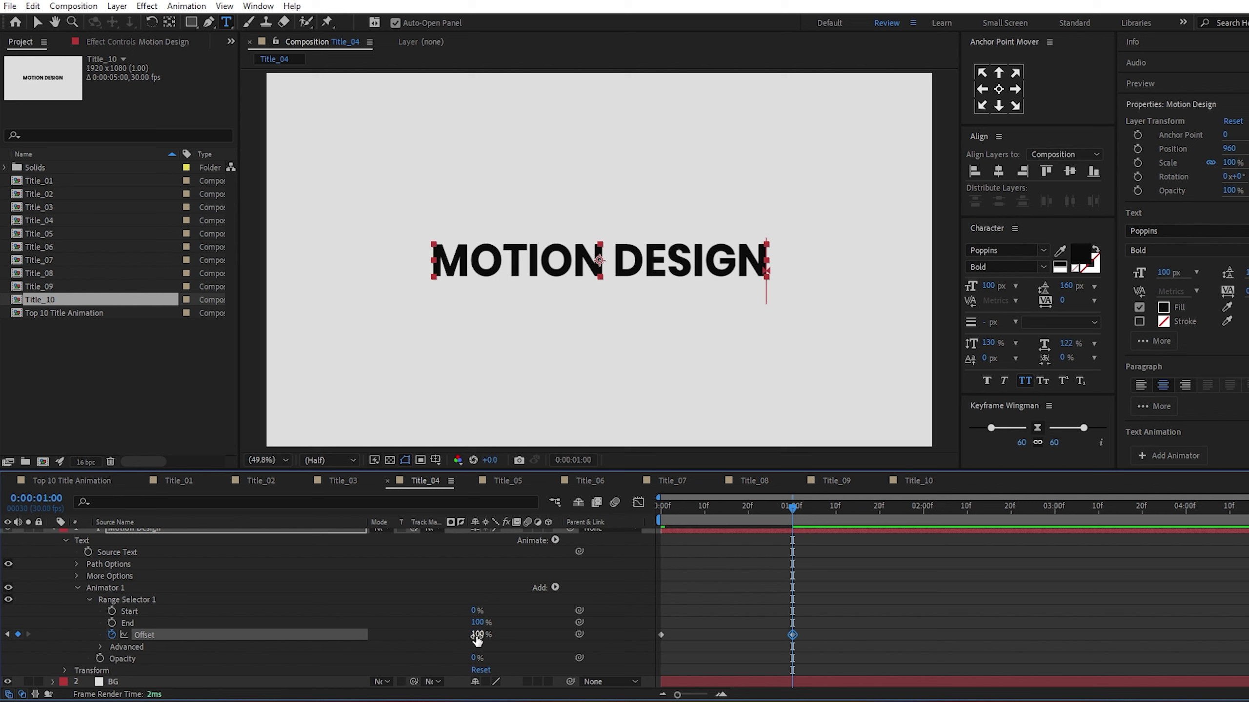
- Set the range selector Shape to Ramp Up with Ease High and Ease Low at 25%
{"action": "left_click", "coordinate": [100, 646]}
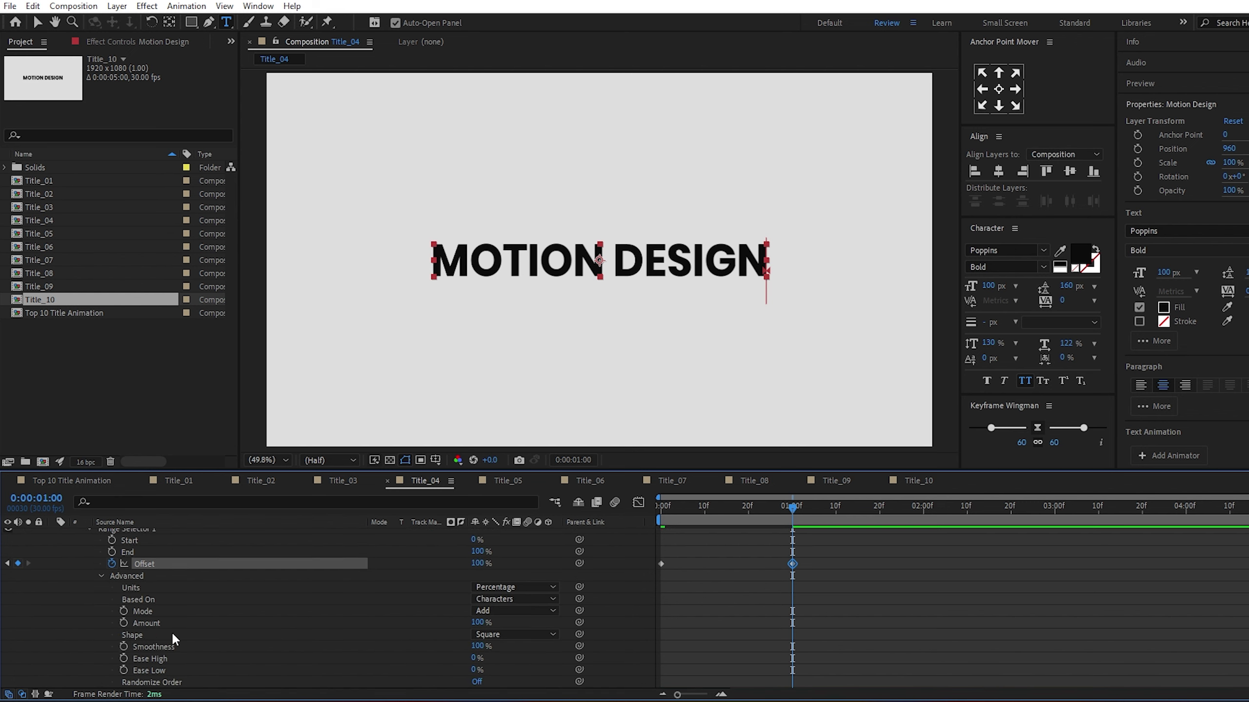
{"action": "left_click", "coordinate": [491, 599]}
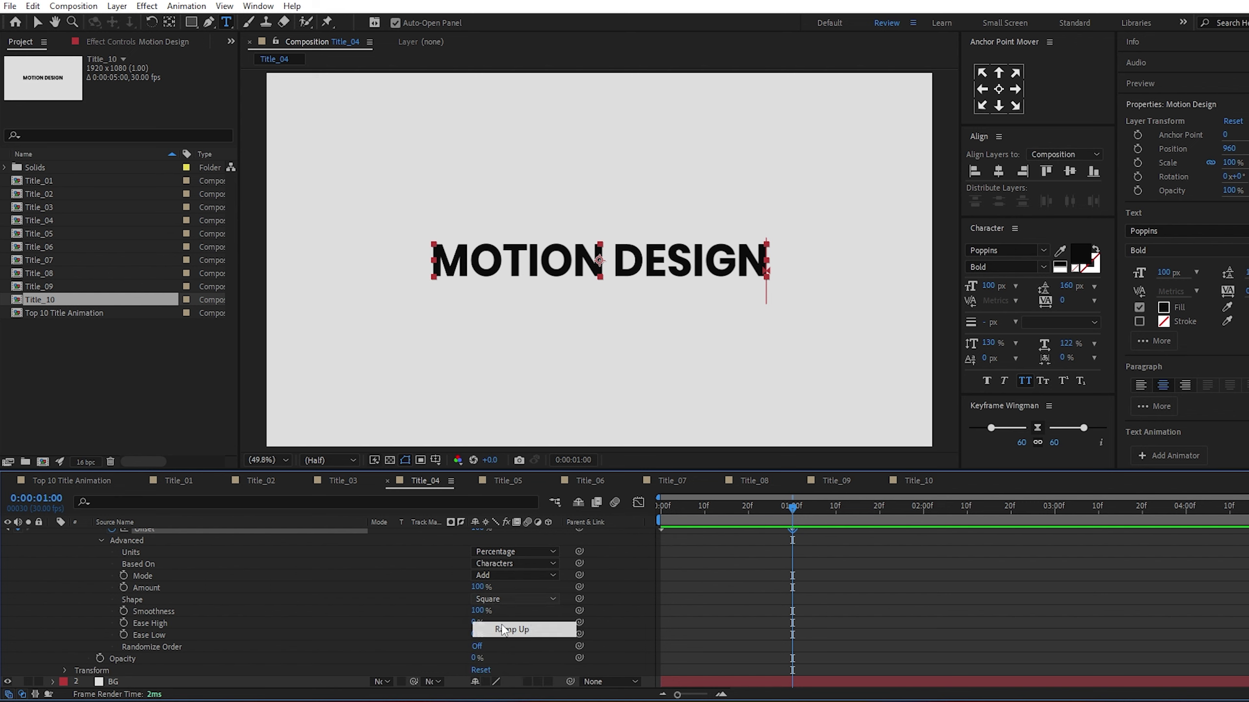
{"action": "left_click", "coordinate": [489, 628]}
{"action": "left_click", "coordinate": [476, 622]}
{"action": "type", "text": "25"}
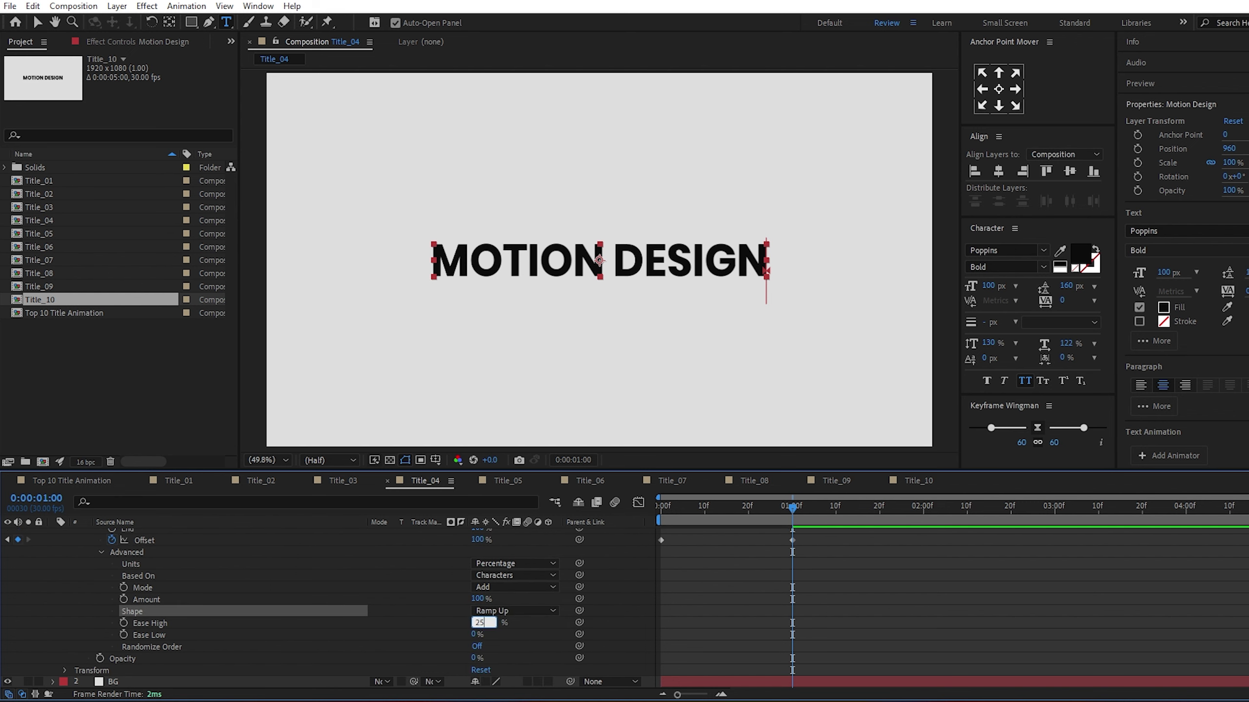
{"action": "left_click", "coordinate": [476, 635]}
{"action": "type", "text": "25"}
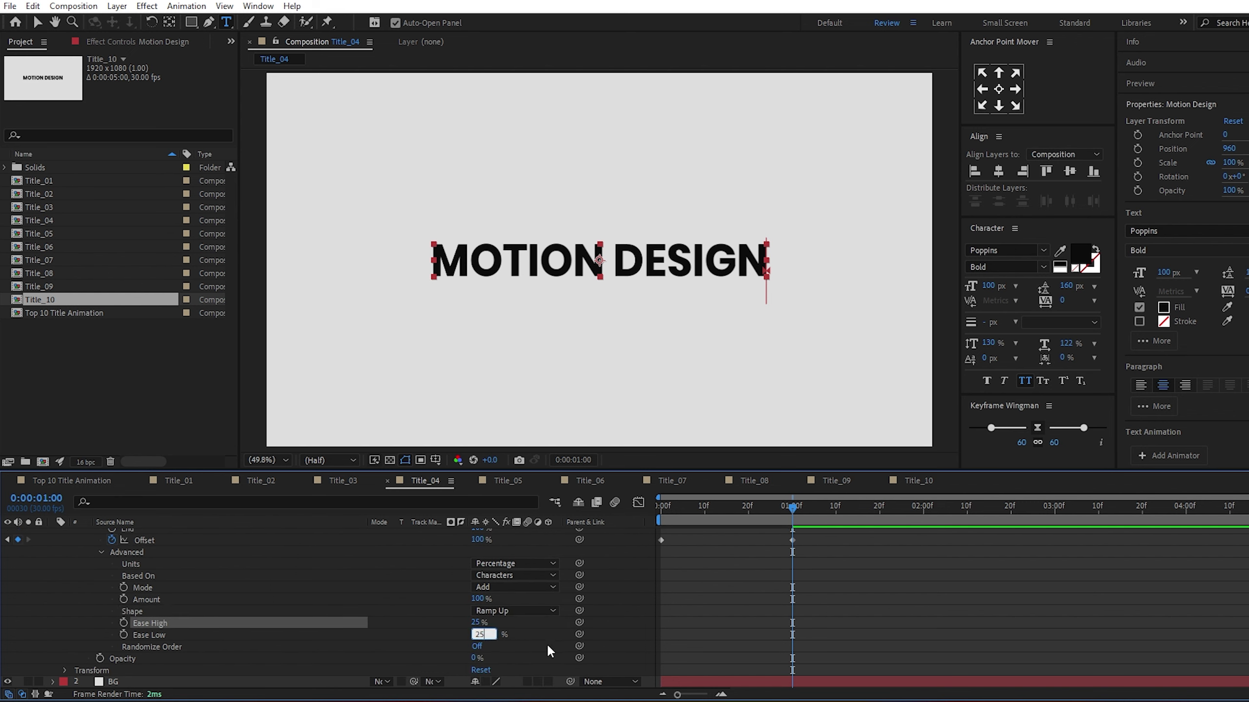
{"action": "left_click", "coordinate": [535, 638]}
- Easy Ease both Offset keyframes, enable motion blur, and preview the letter fade-in
{"action": "left_click_drag", "start_coordinate": [725, 508], "coordinate": [651, 521]}
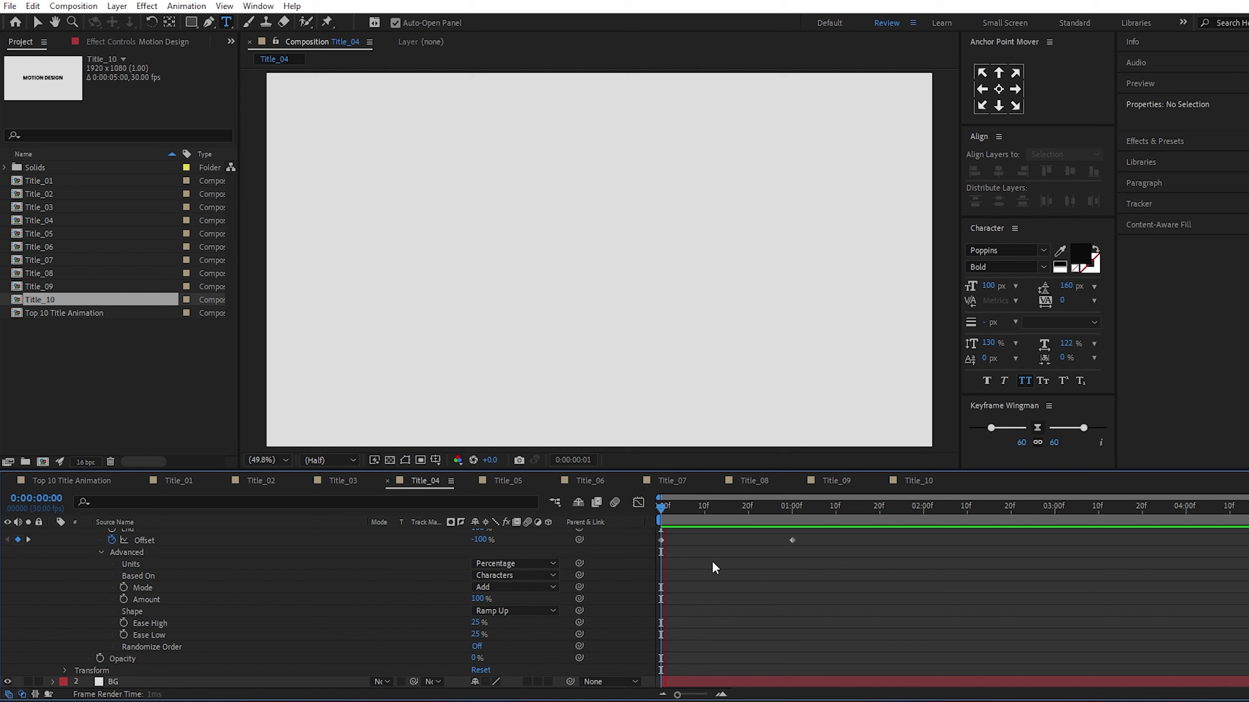
{"action": "key", "text": "space"}
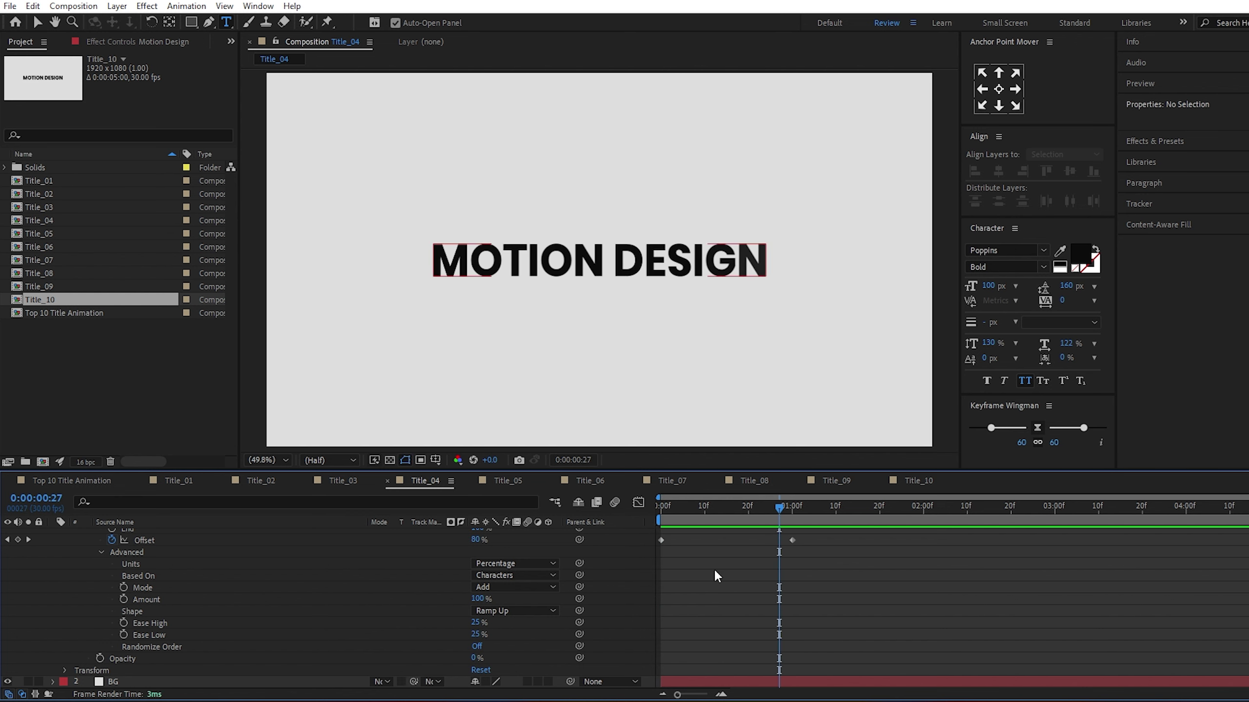
{"action": "scroll", "coordinate": [787, 573], "scroll_direction": "up", "scroll_amount": 5}
{"action": "mouse_move", "coordinate": [823, 612]}
{"action": "left_mouse_down"}
{"action": "mouse_move", "coordinate": [715, 664]}
{"action": "mouse_move", "coordinate": [644, 667]}
{"action": "left_mouse_up"}
{"action": "key", "text": "F9"}
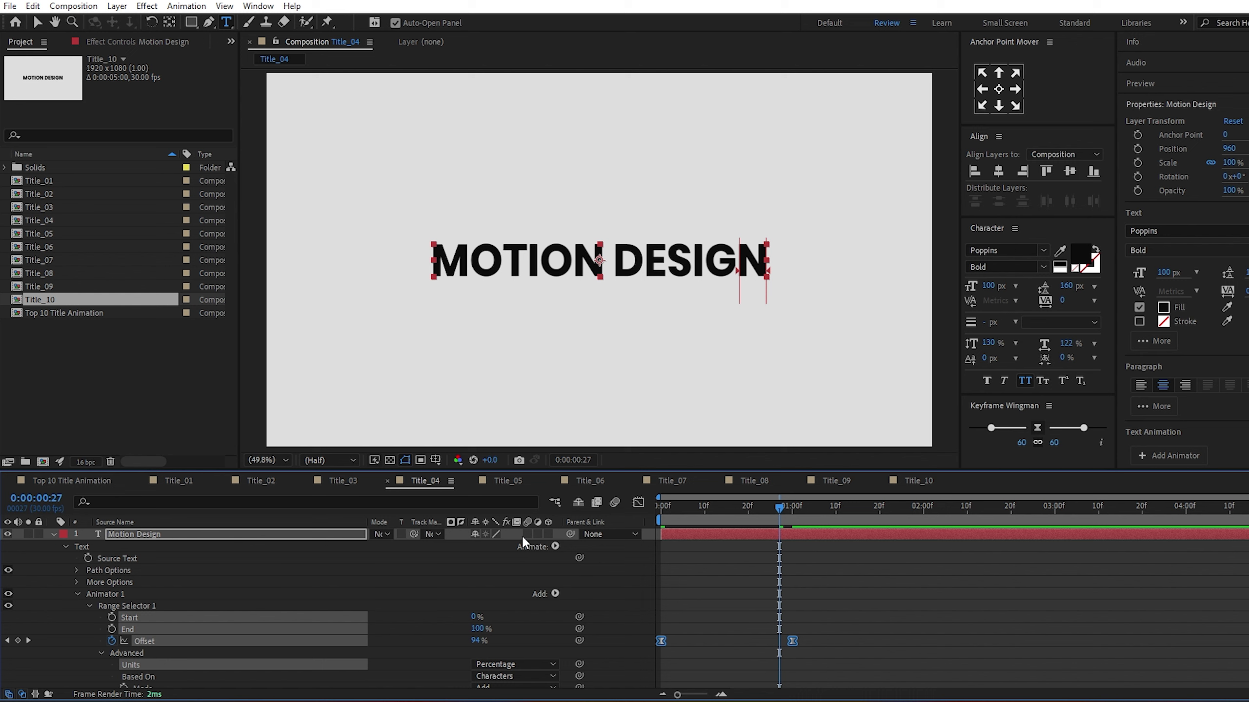
{"action": "left_click", "coordinate": [527, 534]}
{"action": "key", "text": "space"}
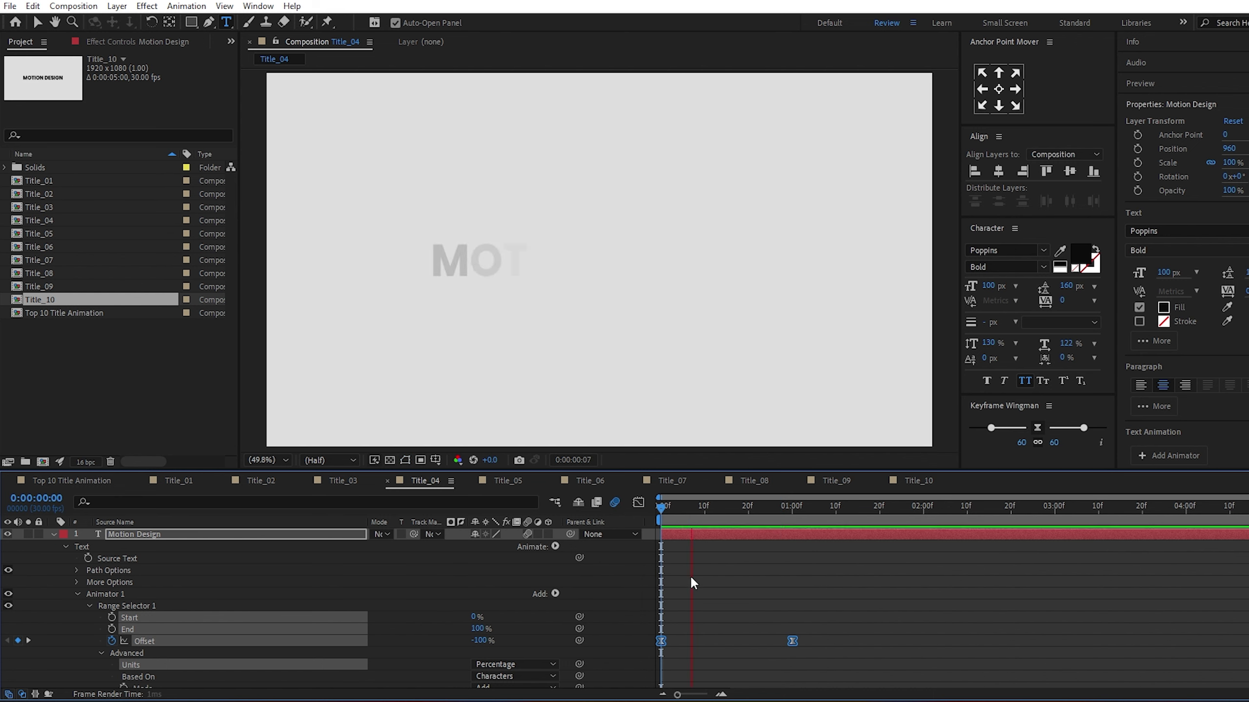
{"action": "key", "text": "space"}
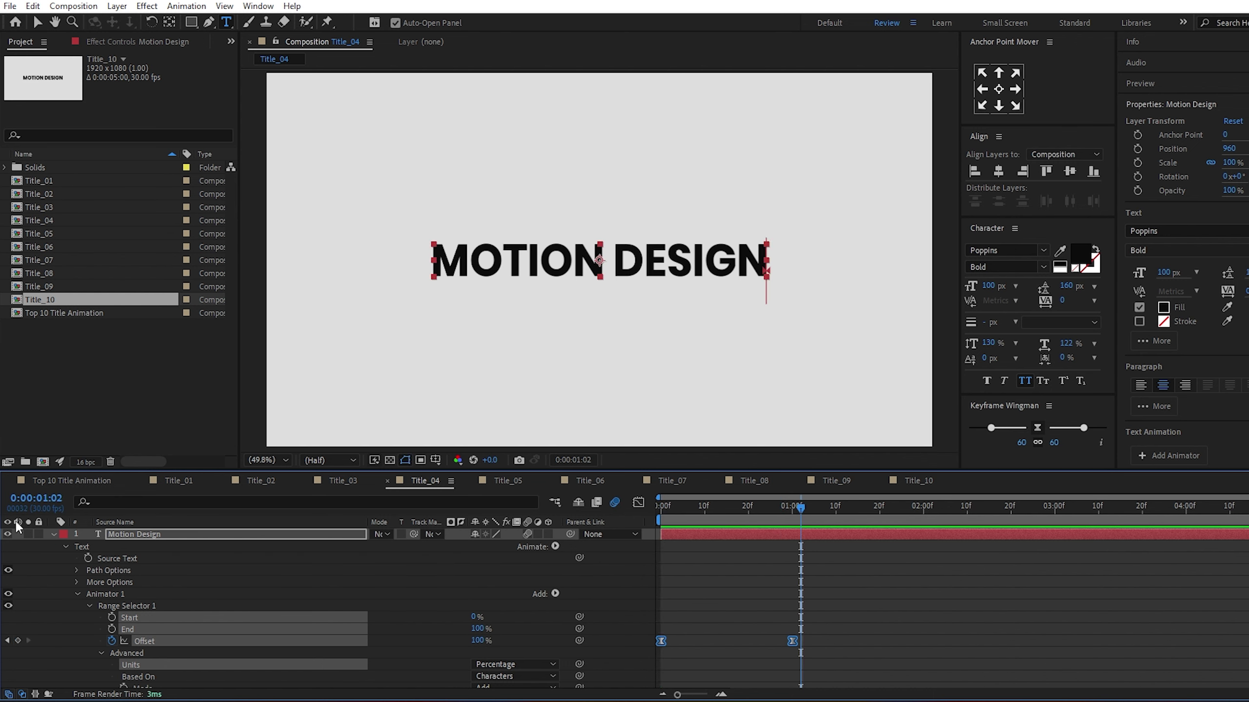
- Open Title_05 and apply the Typewriter preset to the title text
{"action": "left_click", "coordinate": [50, 533]}
{"action": "key", "text": "shift+period"}
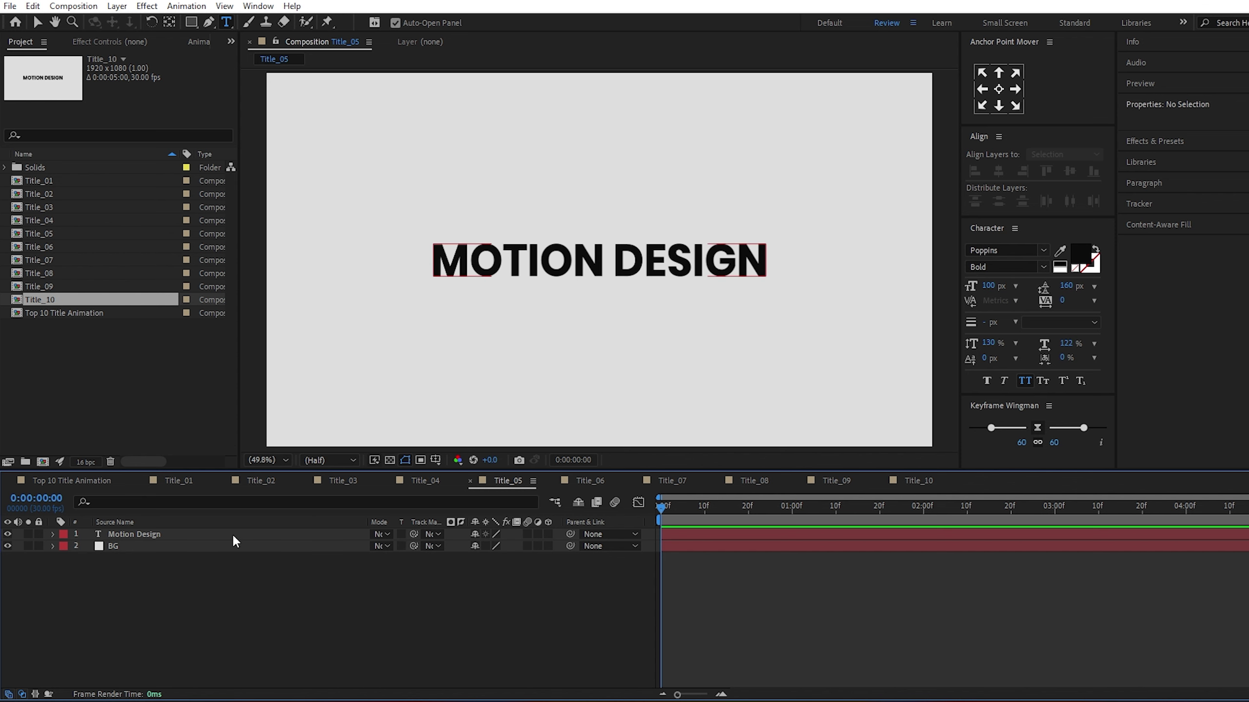
{"action": "left_click", "coordinate": [232, 534]}
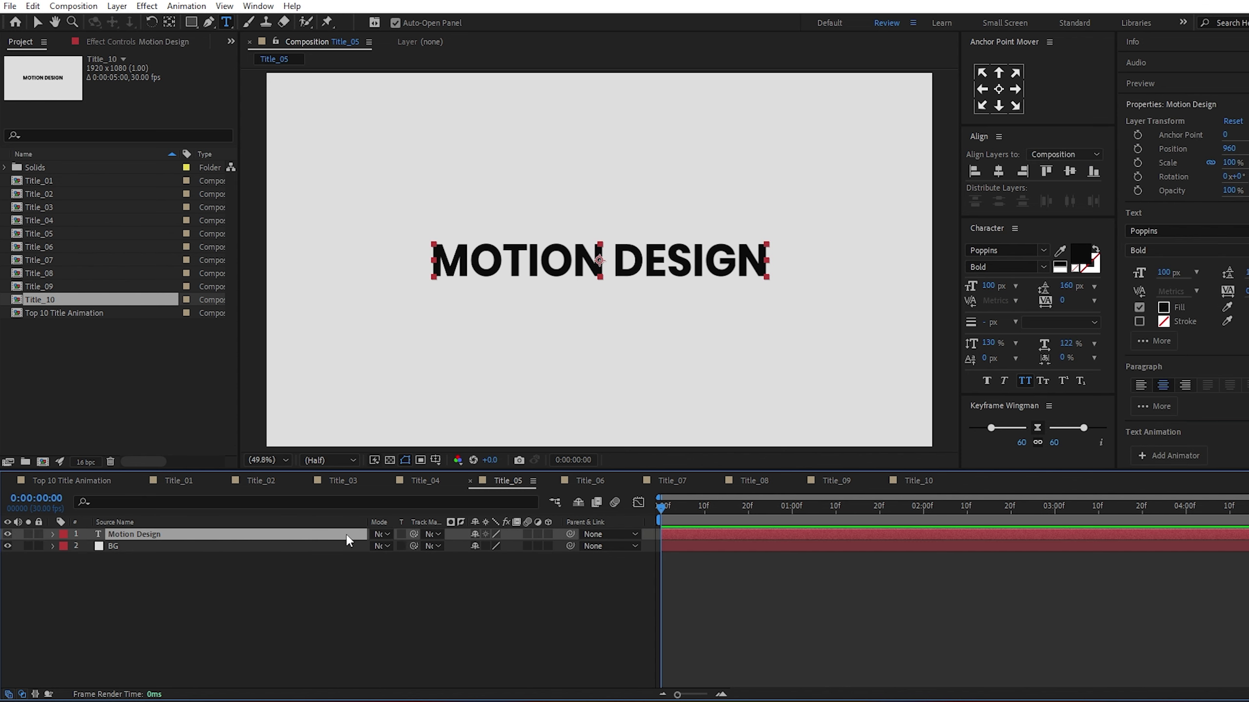
{"action": "key", "text": "ctrl+space"}
{"action": "type", "text": "ty"}
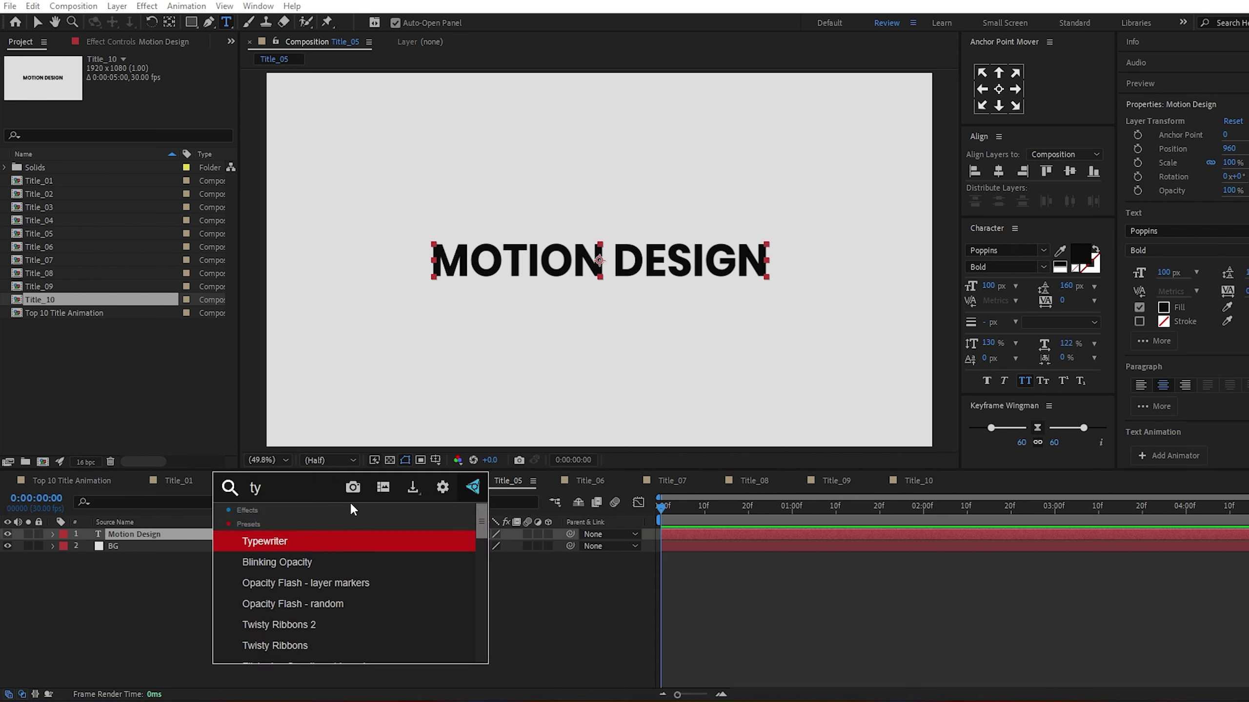
{"action": "left_click", "coordinate": [323, 544]}
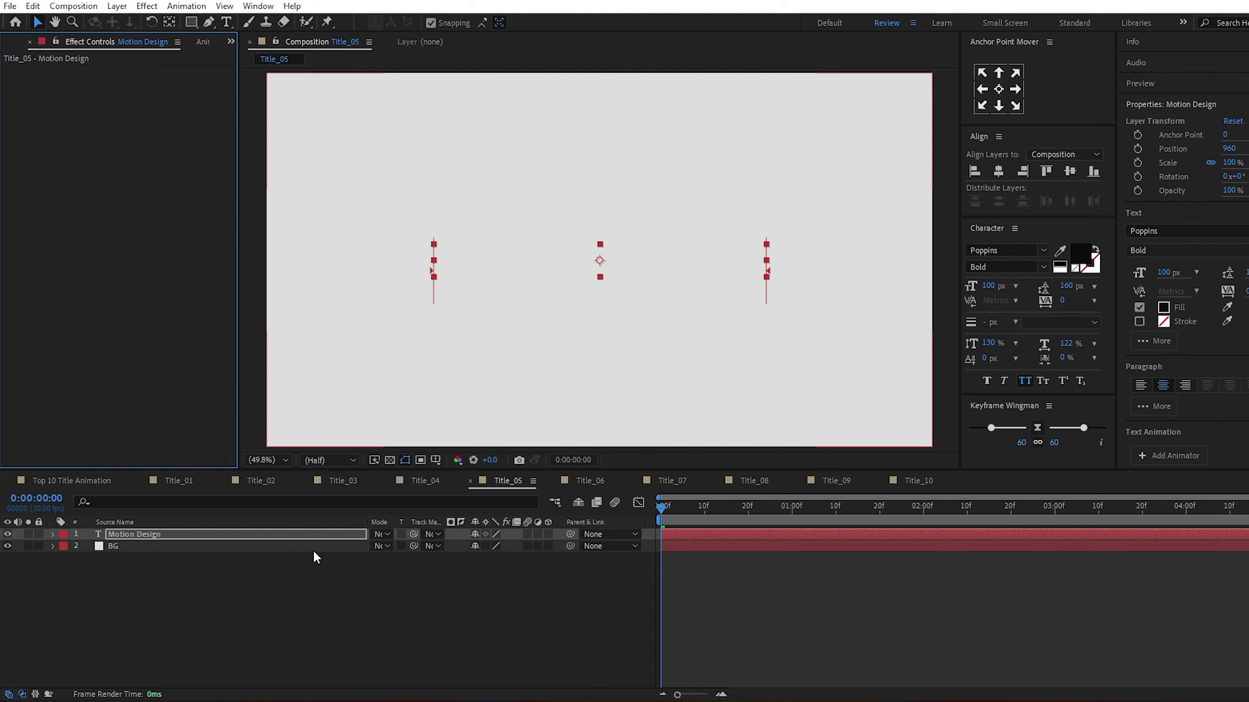
- Move the type-on's final Start keyframe to one second and preview
{"action": "key", "text": "u"}
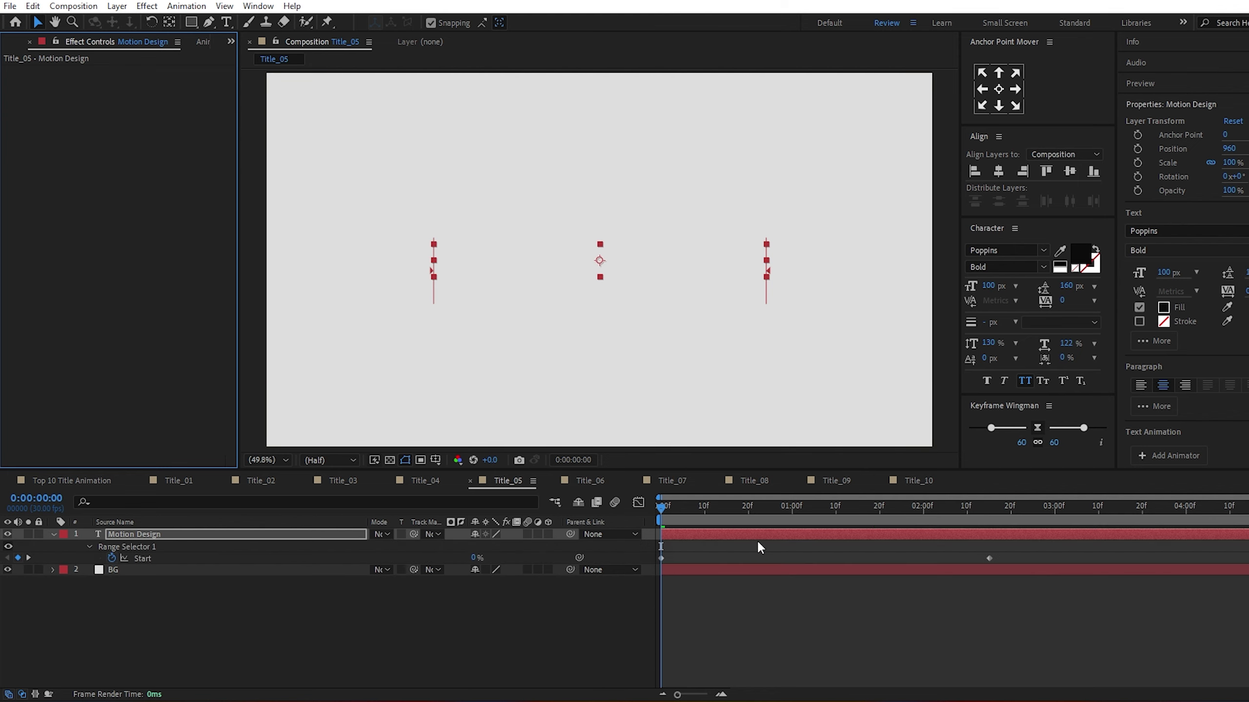
{"action": "left_click", "coordinate": [790, 513]}
{"action": "left_click_drag", "start_coordinate": [989, 558], "coordinate": [797, 559]}
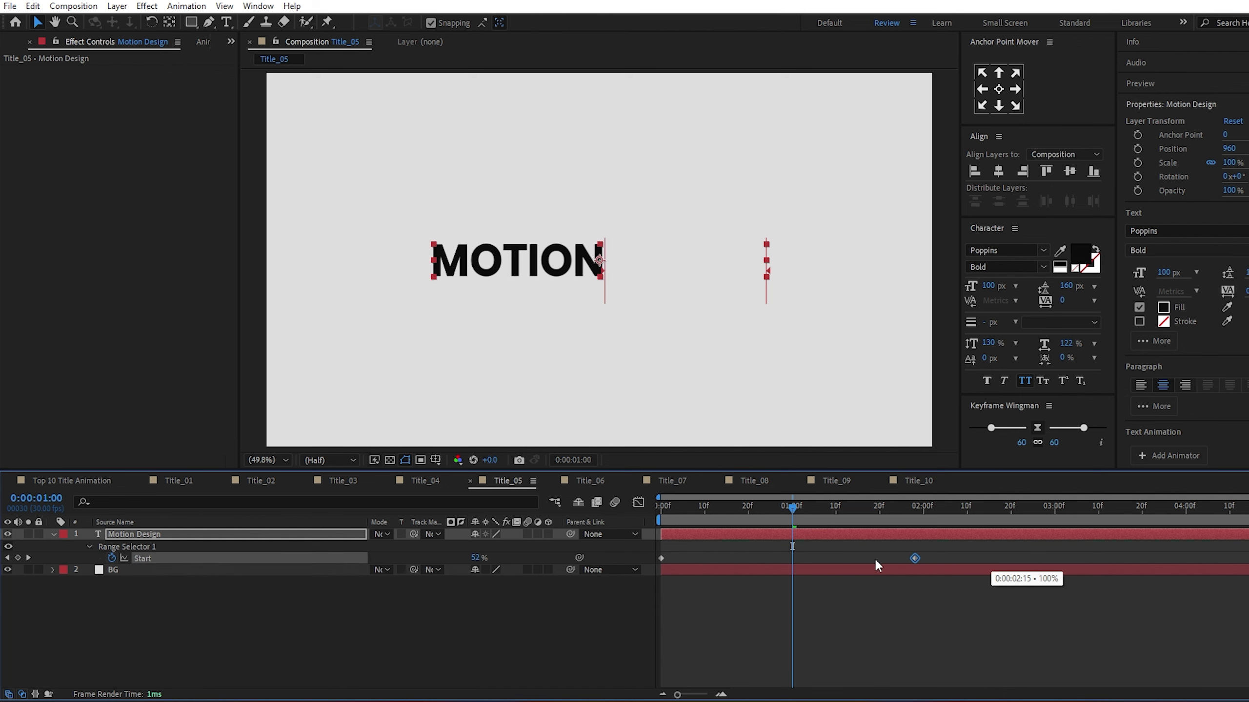
{"action": "left_click_drag", "start_coordinate": [792, 507], "coordinate": [661, 507]}
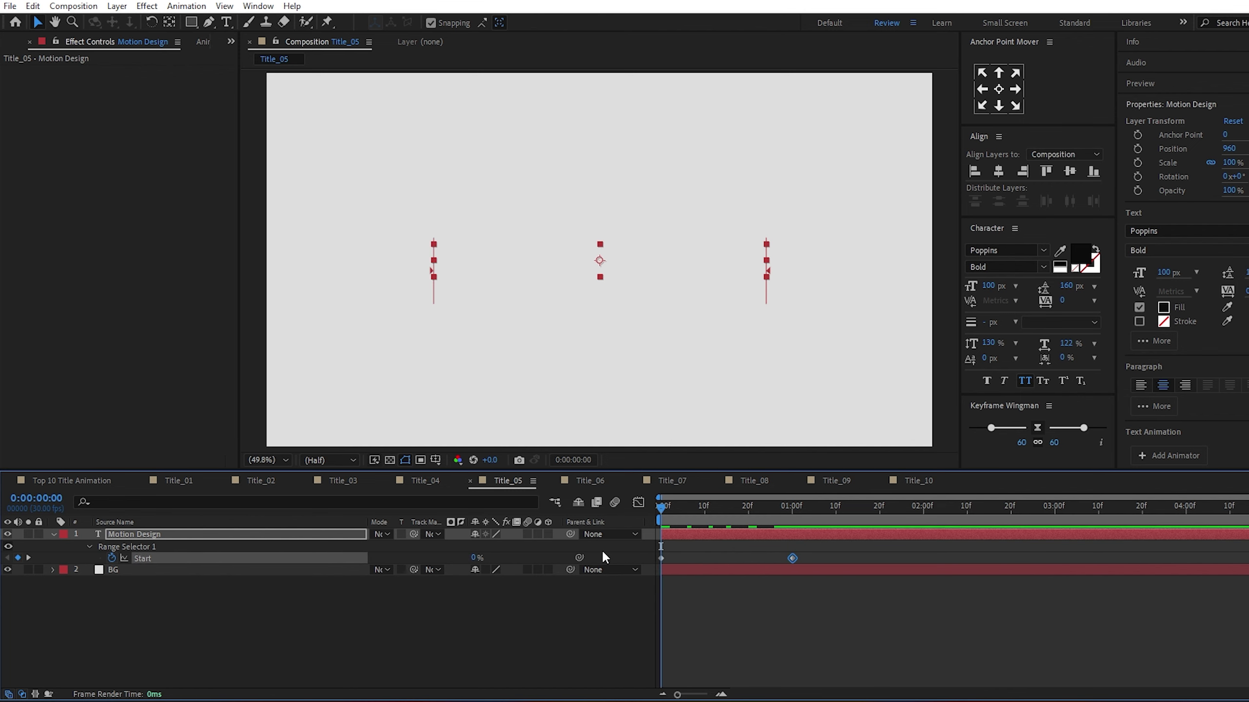
{"action": "key", "text": "space"}
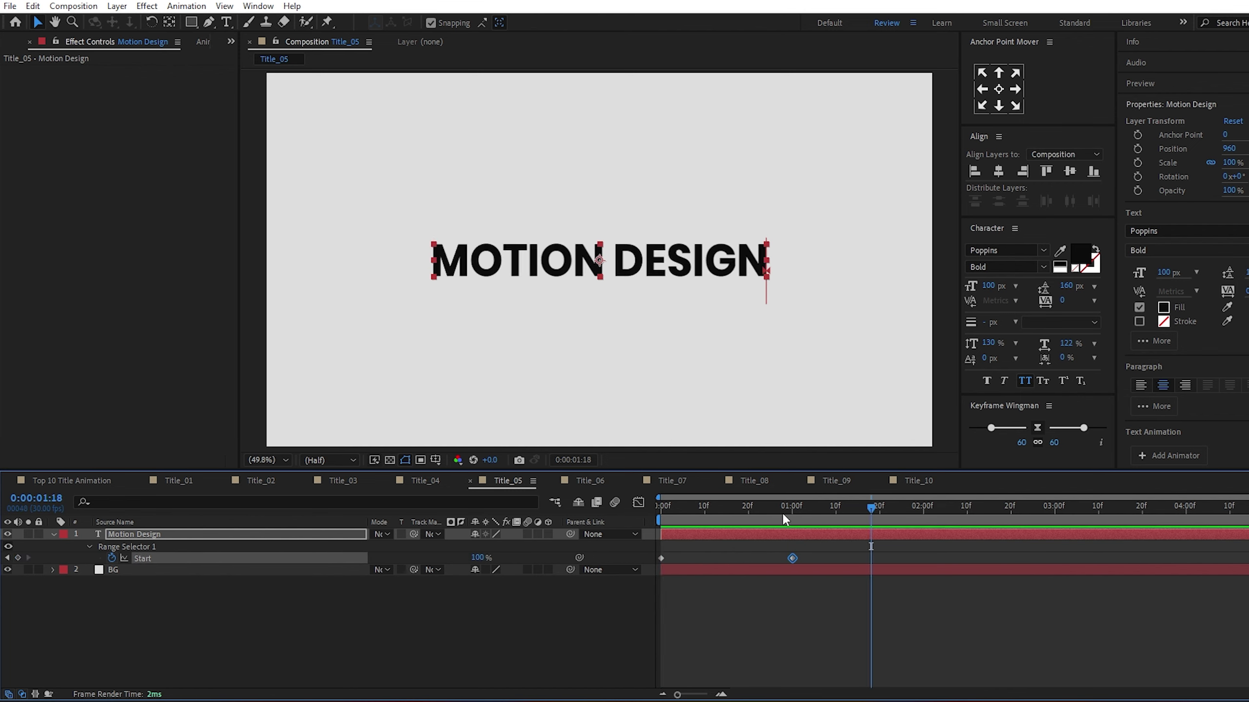
{"action": "key", "text": "space"}
{"action": "key", "text": "space"}
- Enable motion blur and Easy Ease both type-on keyframes, then preview
{"action": "left_click", "coordinate": [527, 534]}
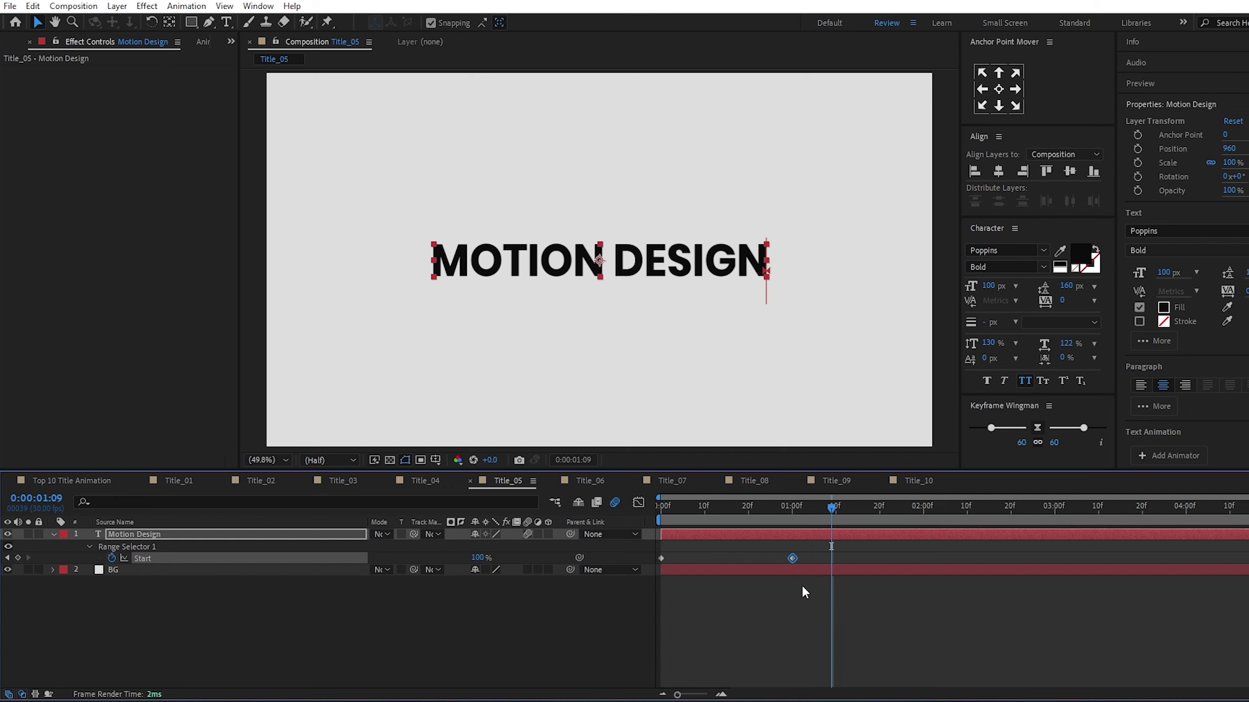
{"action": "left_click_drag", "start_coordinate": [819, 552], "coordinate": [634, 564]}
{"action": "key", "text": "F9"}
{"action": "key", "text": "space"}
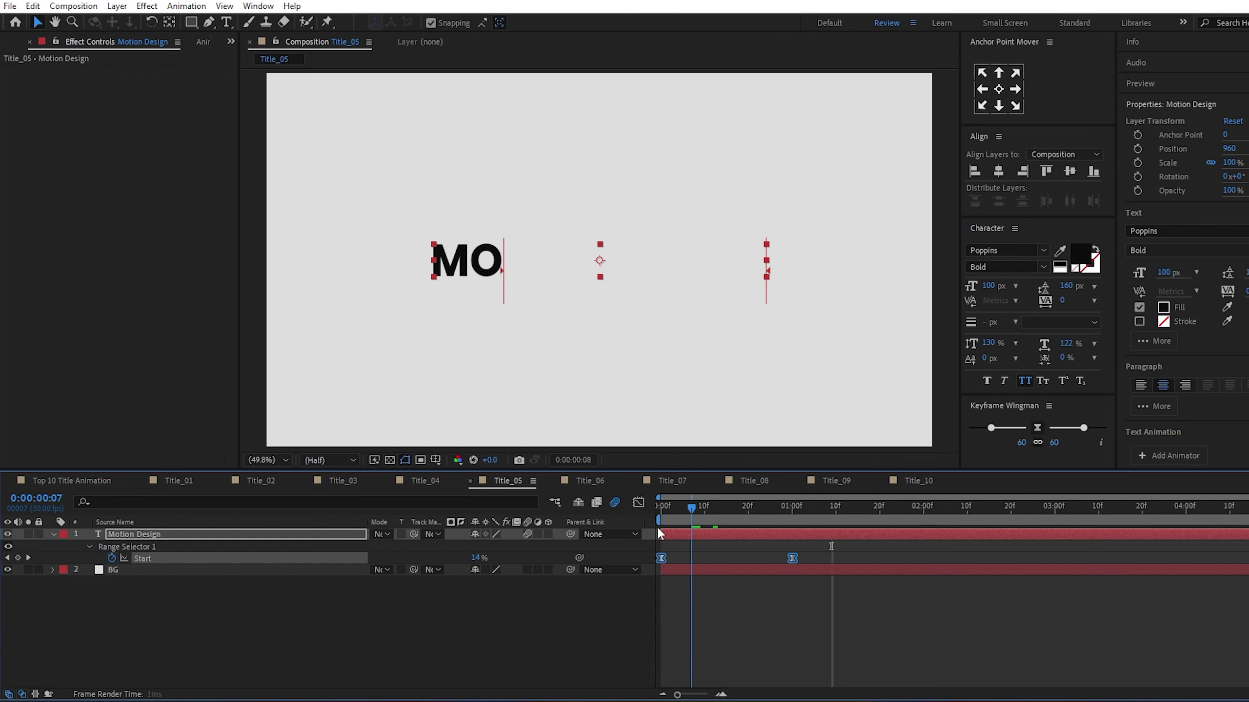
{"action": "key", "text": "space"}
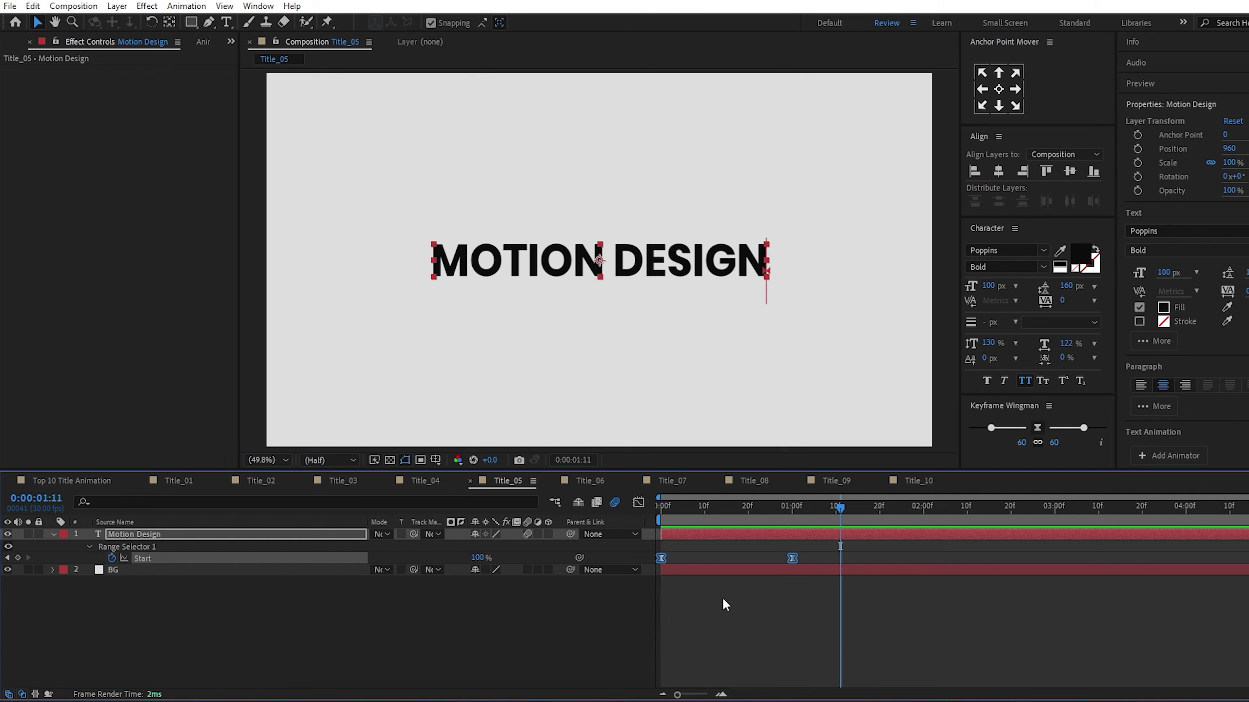
- In Title_06, set a starting Scale keyframe at 100% on the text layer
{"action": "left_click", "coordinate": [592, 480]}
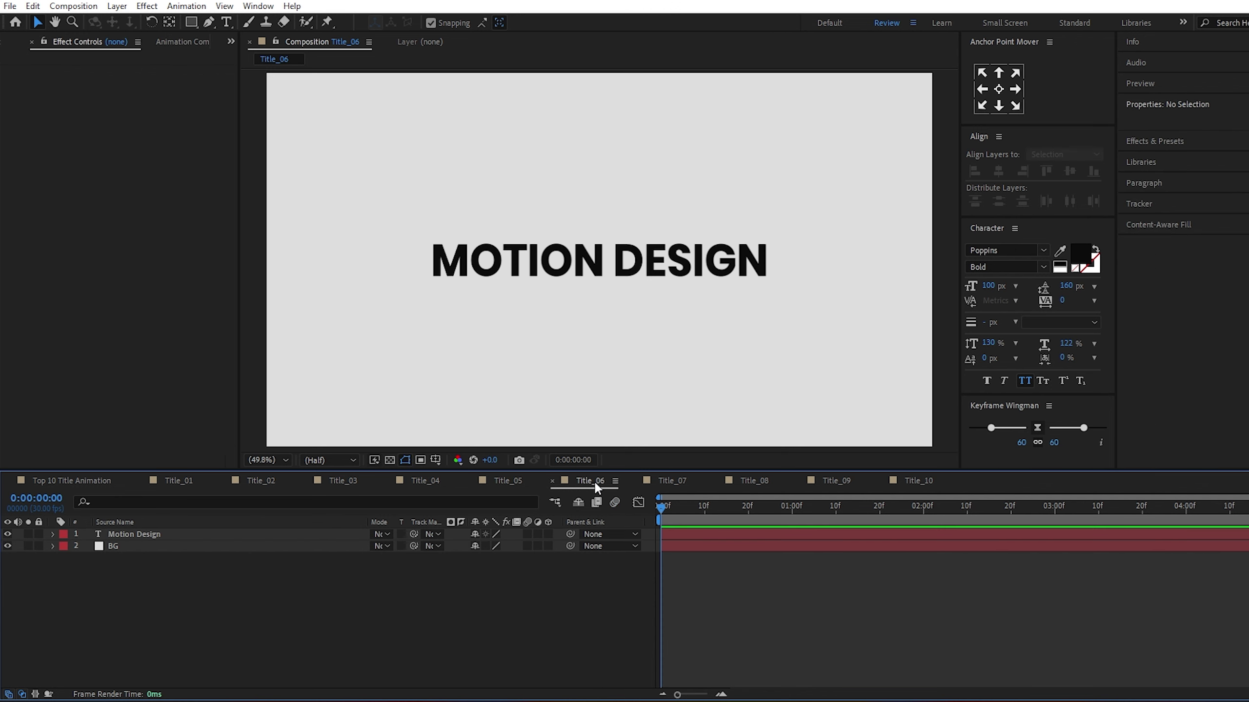
{"action": "left_click", "coordinate": [130, 535]}
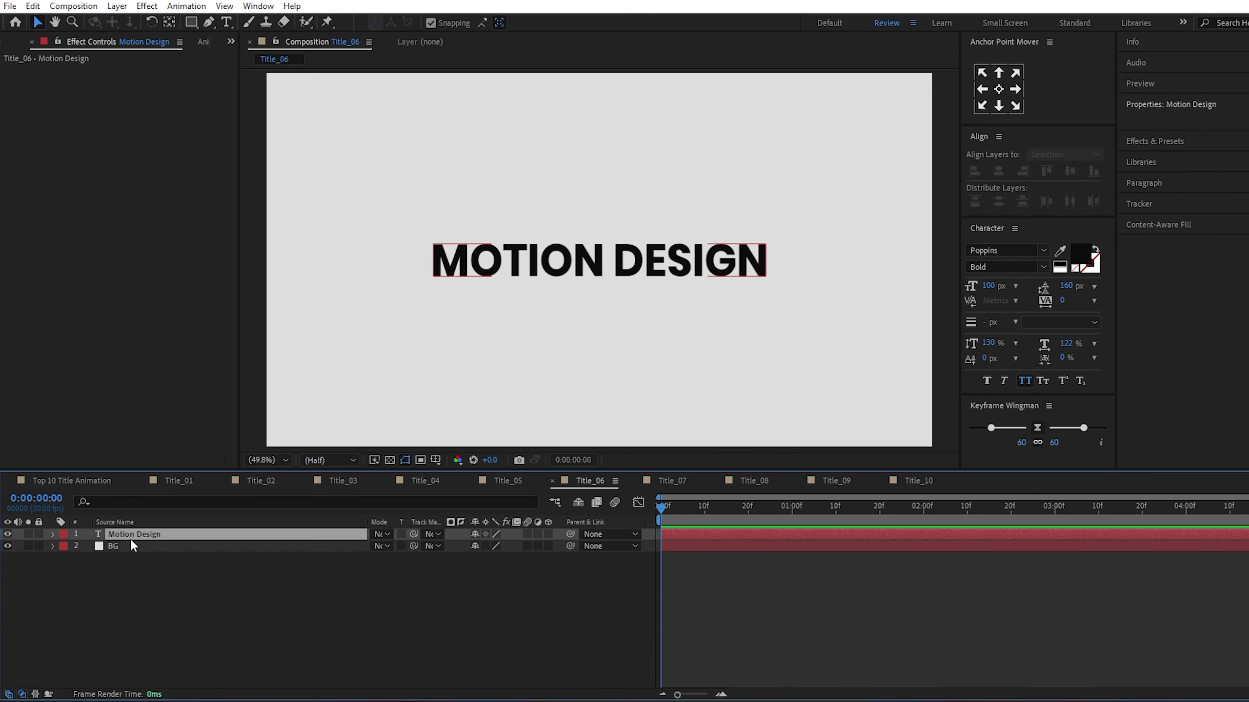
{"action": "left_click", "coordinate": [52, 534]}
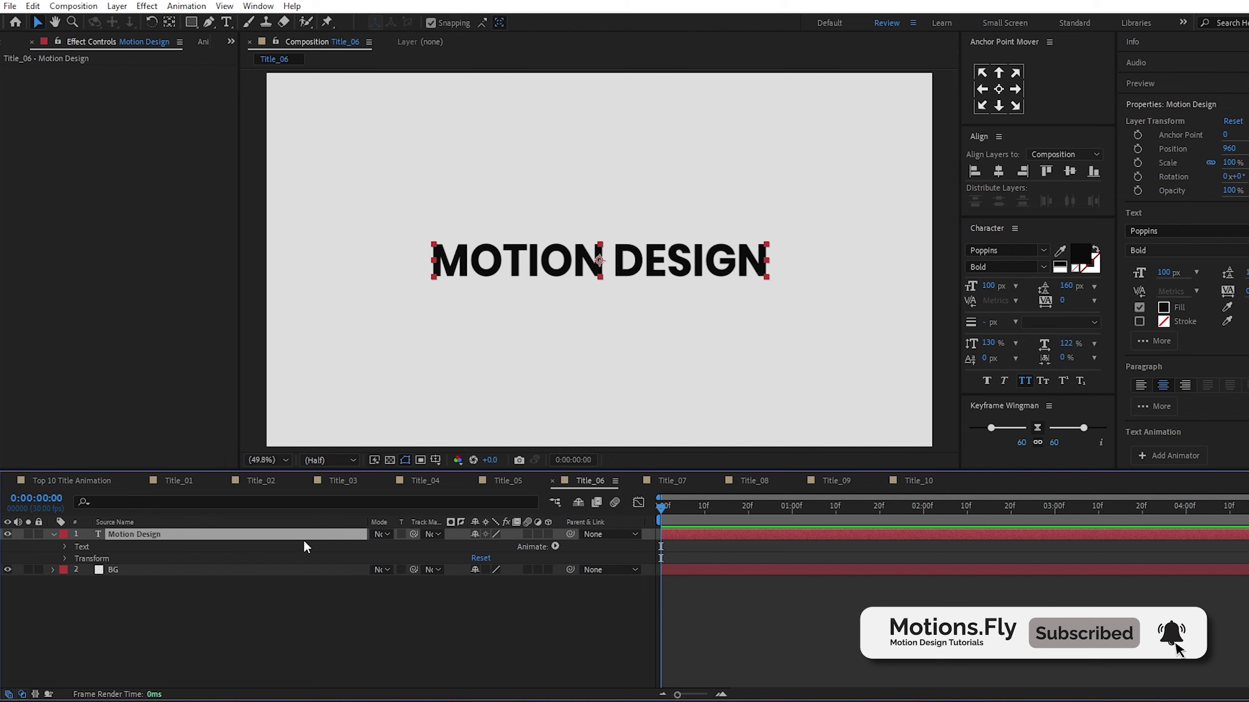
{"action": "key", "text": "s"}
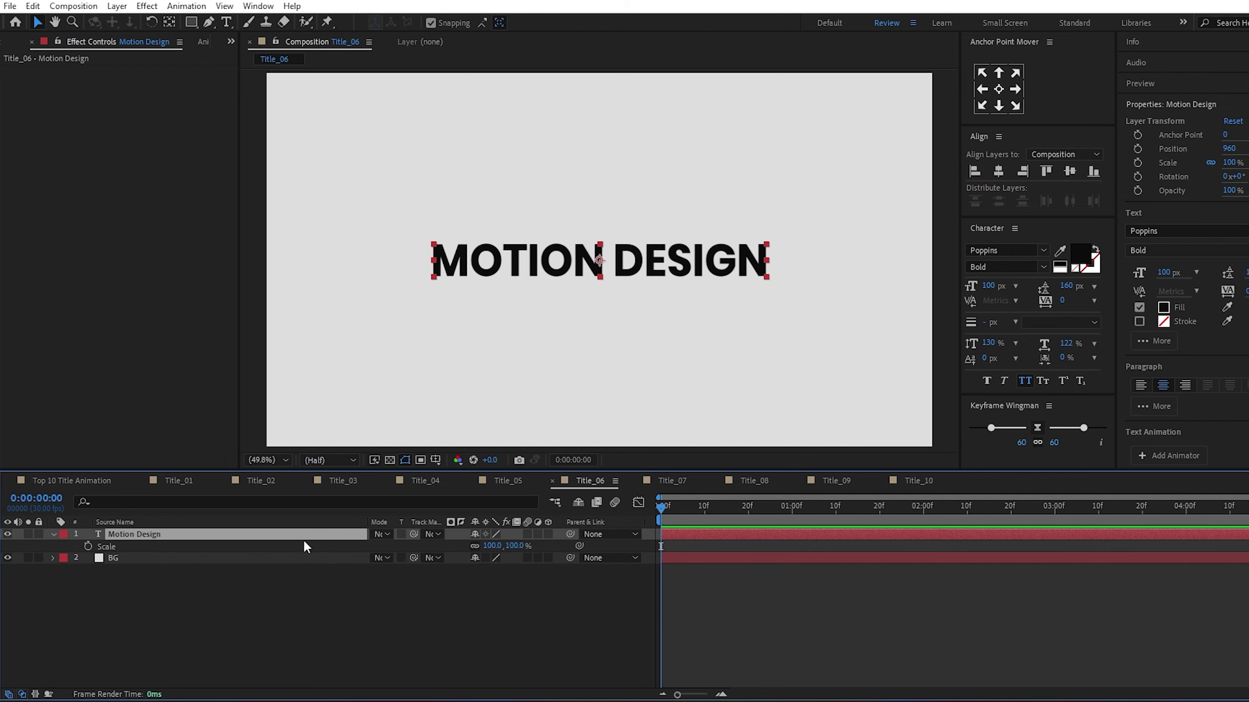
{"action": "left_click", "coordinate": [87, 546]}
{"action": "left_click", "coordinate": [332, 538]}
- Keyframe Scale at 125% on frame 5 and back to 100% at one second
{"action": "key", "text": "Page_Down"}
{"action": "key", "text": "Page_Down"}
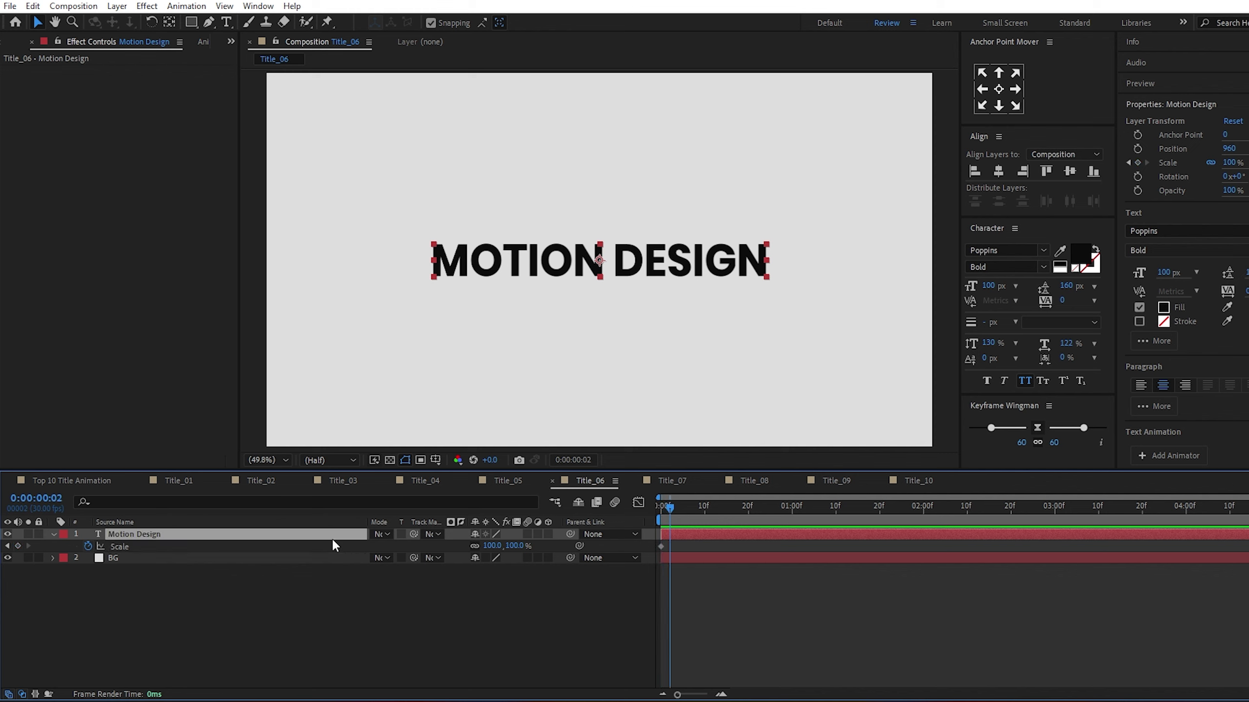
{"action": "key", "text": "Page_Down"}
{"action": "key", "text": "Page_Down"}
{"action": "key", "text": "Page_Down"}
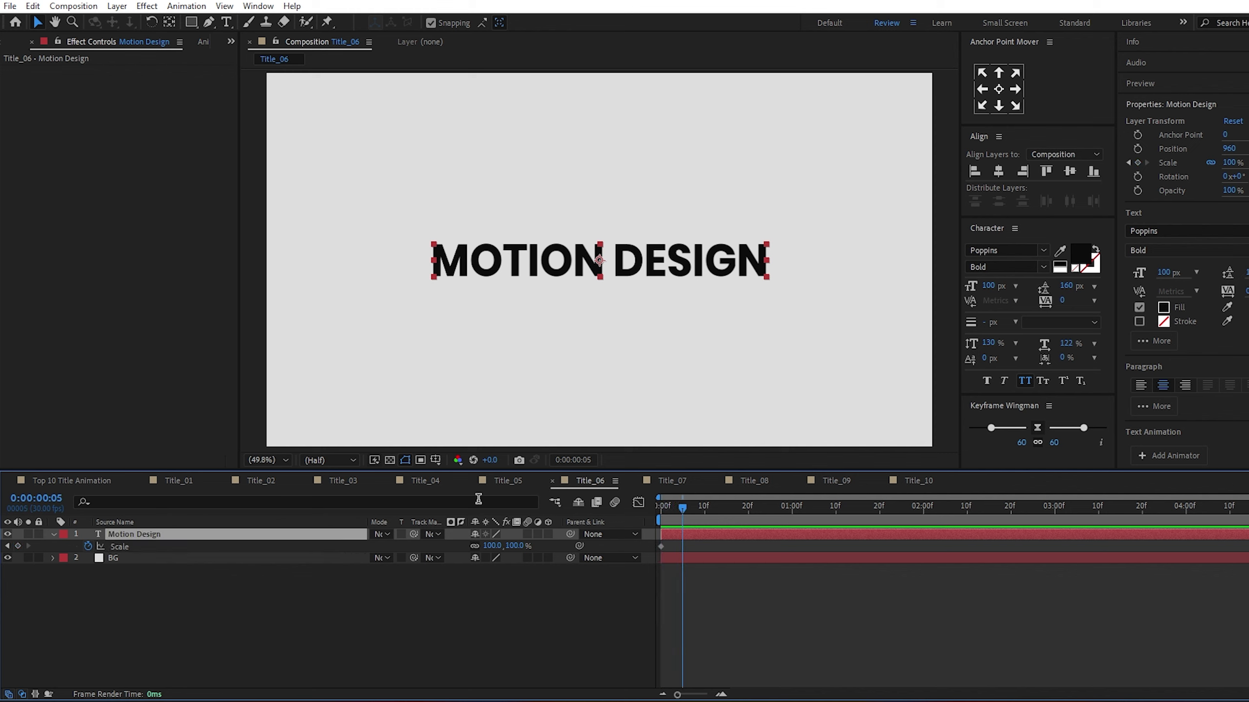
{"action": "left_click", "coordinate": [492, 545]}
{"action": "type", "text": "125"}
{"action": "key", "text": "Return"}
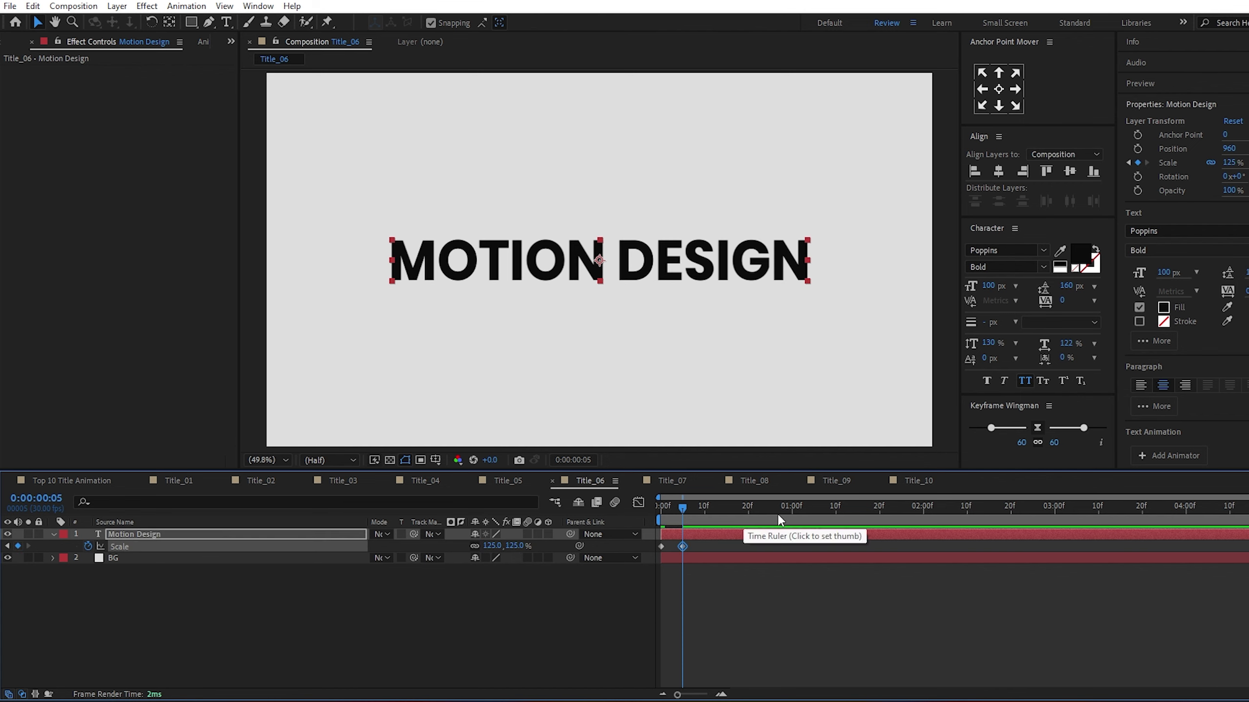
{"action": "left_click", "coordinate": [792, 513]}
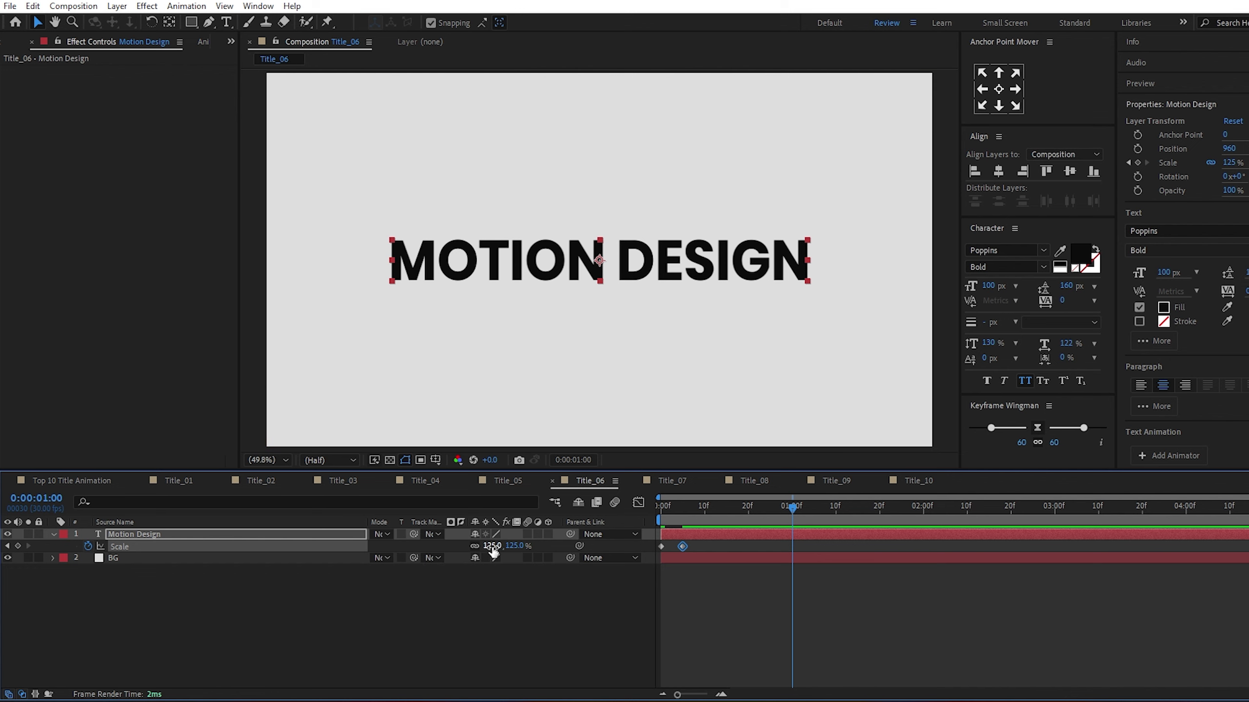
{"action": "left_click", "coordinate": [491, 545]}
{"action": "type", "text": "100"}
{"action": "key", "text": "Return"}
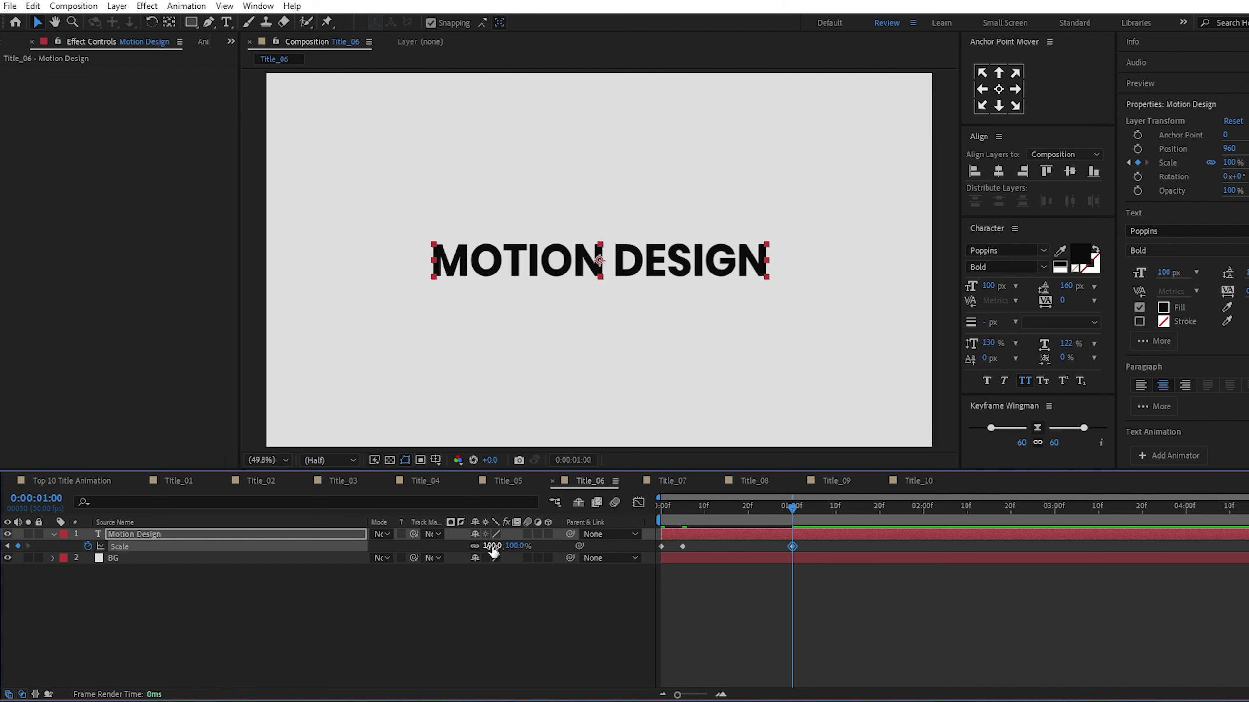
- Easy Ease all three Scale keyframes and preview the pop
{"action": "left_click", "coordinate": [808, 553]}
{"action": "left_click_drag", "start_coordinate": [806, 550], "coordinate": [653, 554]}
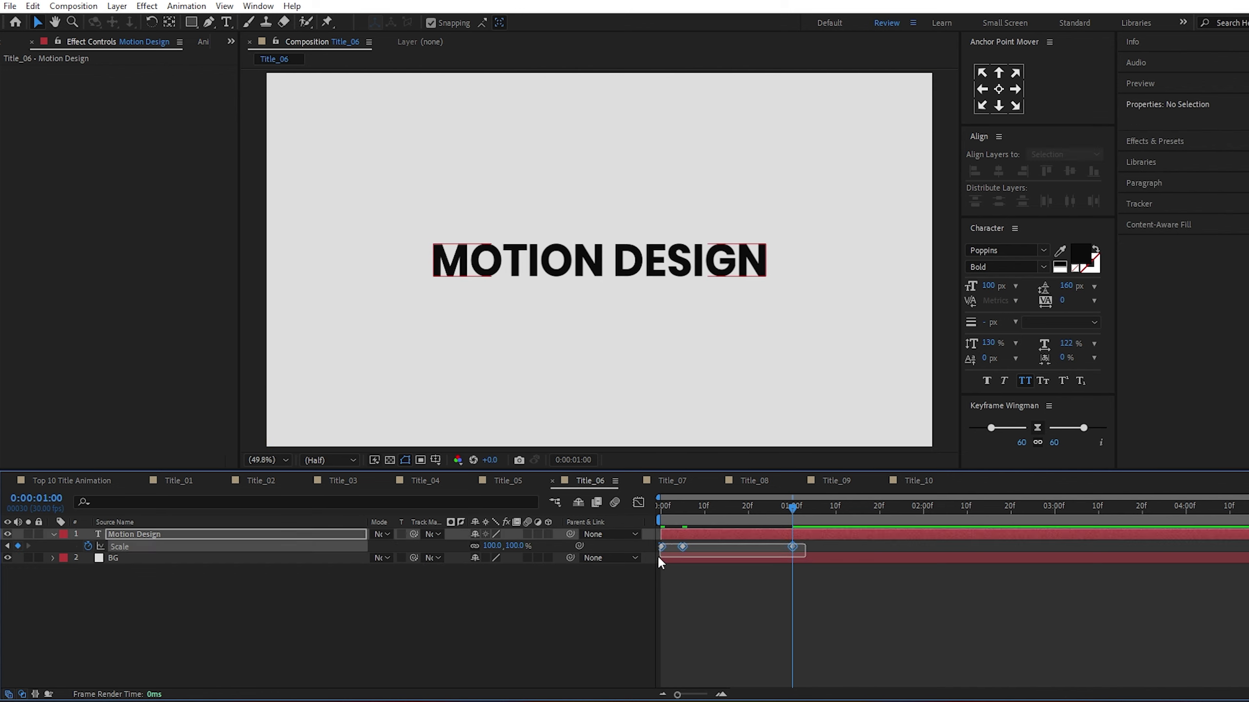
{"action": "key", "text": "F9"}
{"action": "key", "text": "space"}
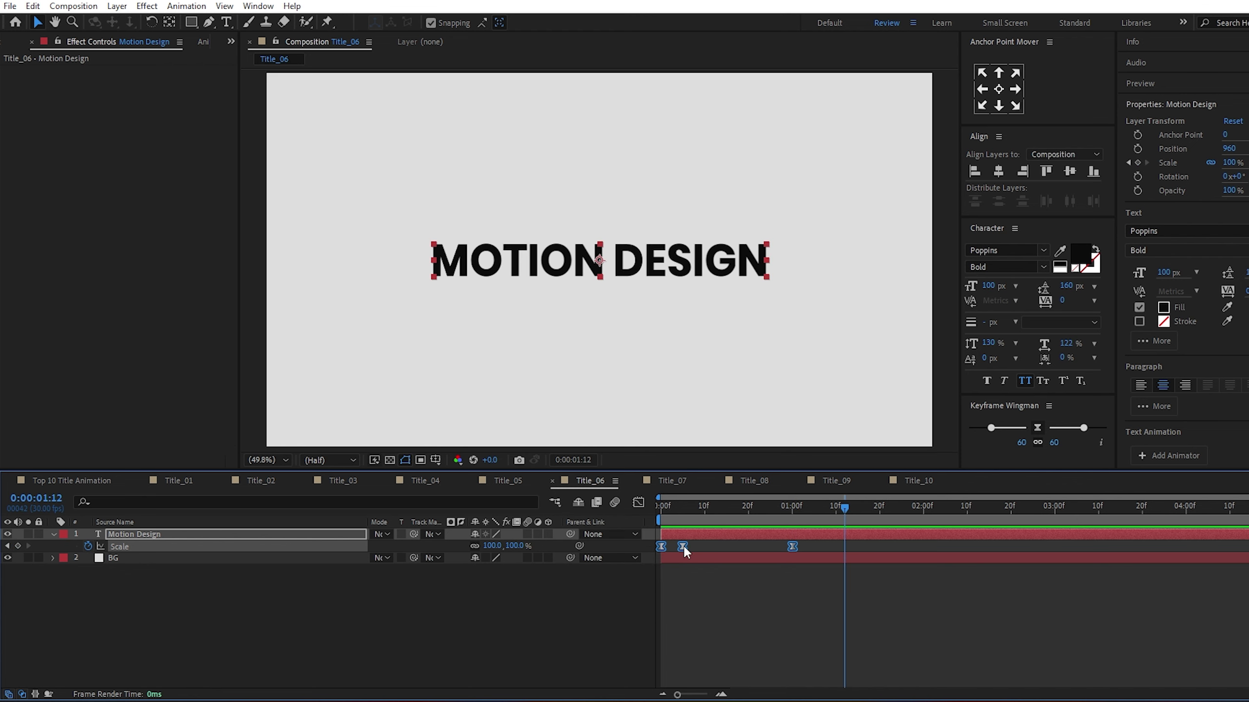
- Shift the 125% peak Scale keyframe later and sharpen its ease in the speed graph
{"action": "left_click", "coordinate": [692, 571]}
{"action": "left_click_drag", "start_coordinate": [682, 546], "coordinate": [717, 547]}
{"action": "left_click_drag", "start_coordinate": [818, 545], "coordinate": [662, 550]}
{"action": "left_click", "coordinate": [638, 503]}
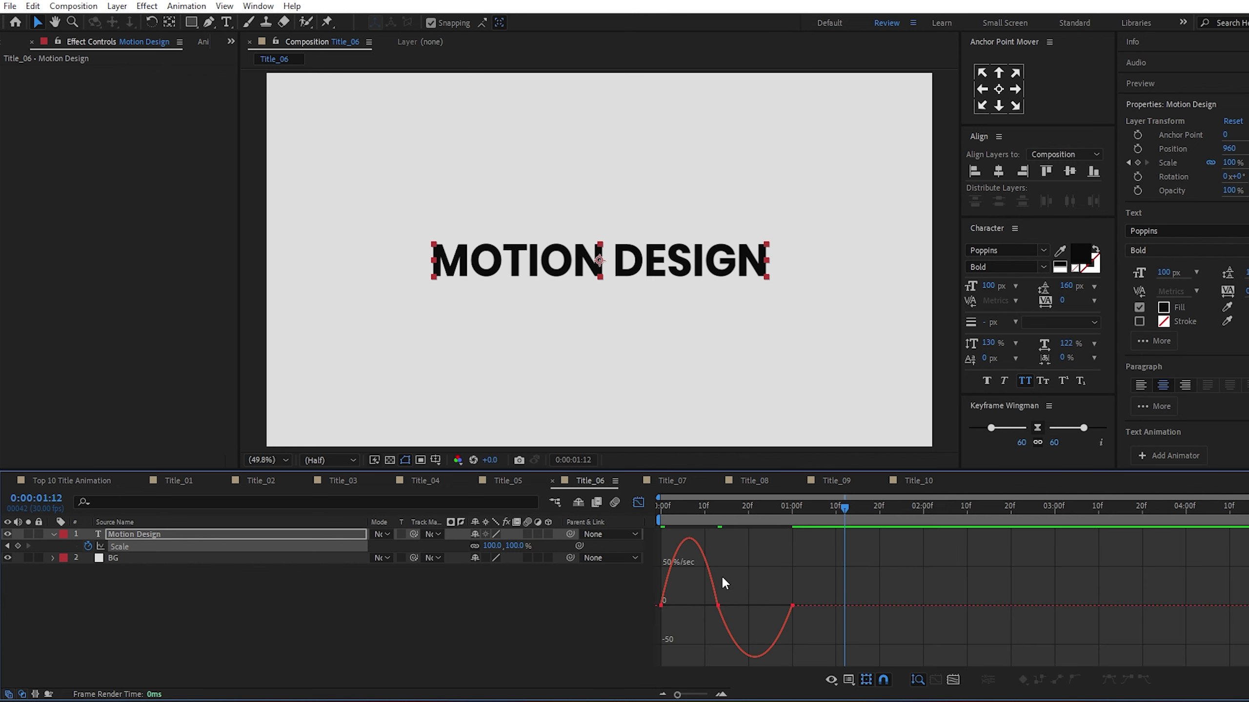
{"action": "mouse_move", "coordinate": [740, 594]}
{"action": "left_mouse_down"}
{"action": "mouse_move", "coordinate": [681, 615]}
{"action": "mouse_move", "coordinate": [742, 625]}
{"action": "left_mouse_up"}
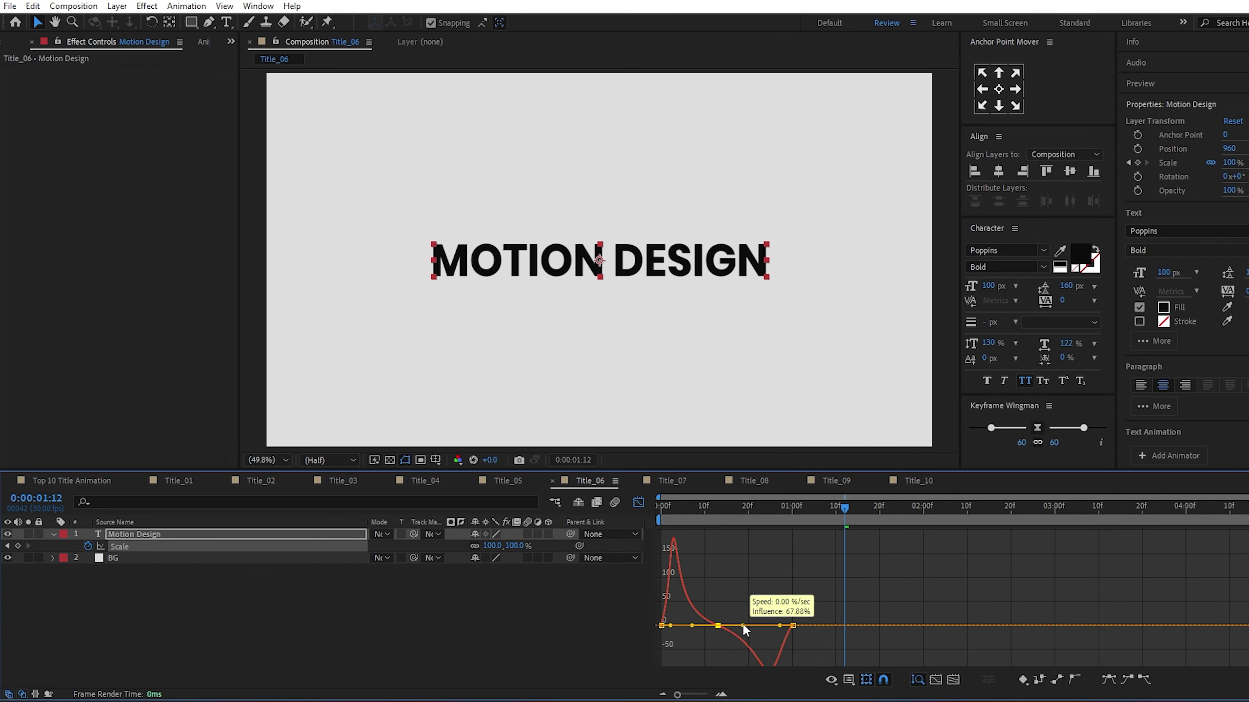
{"action": "left_click", "coordinate": [848, 680]}
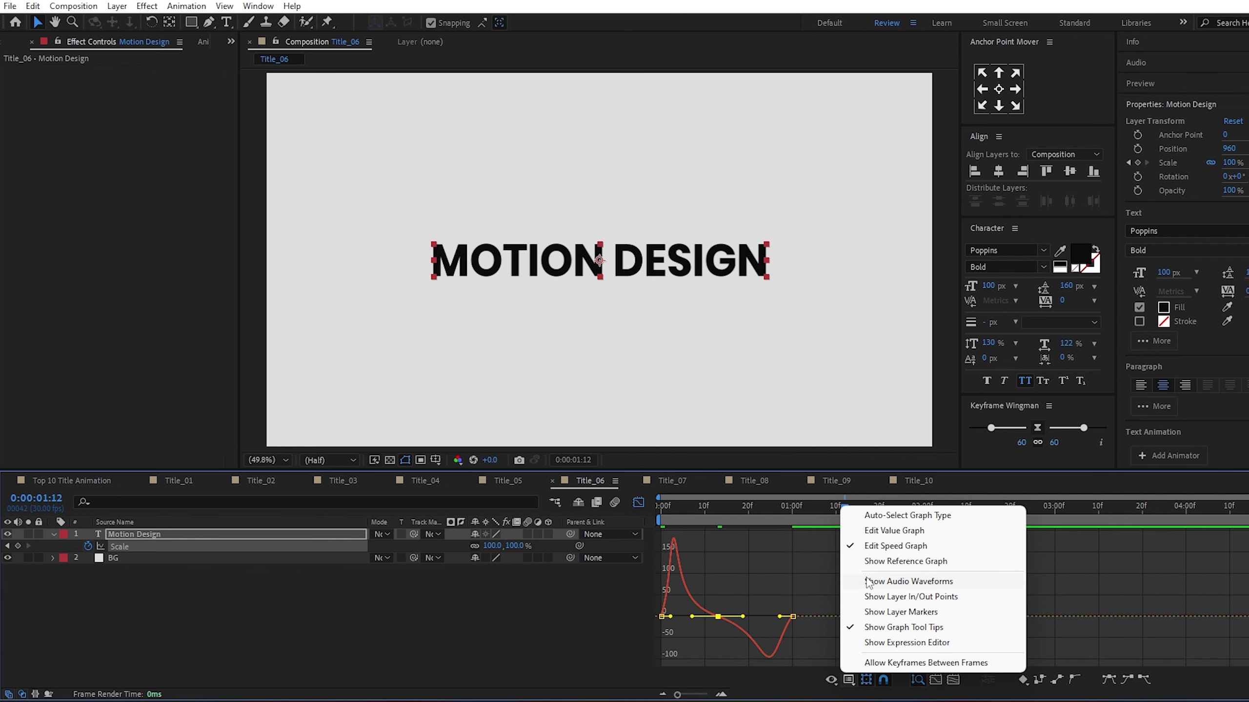
{"action": "left_click", "coordinate": [638, 502]}
{"action": "key", "text": "space"}
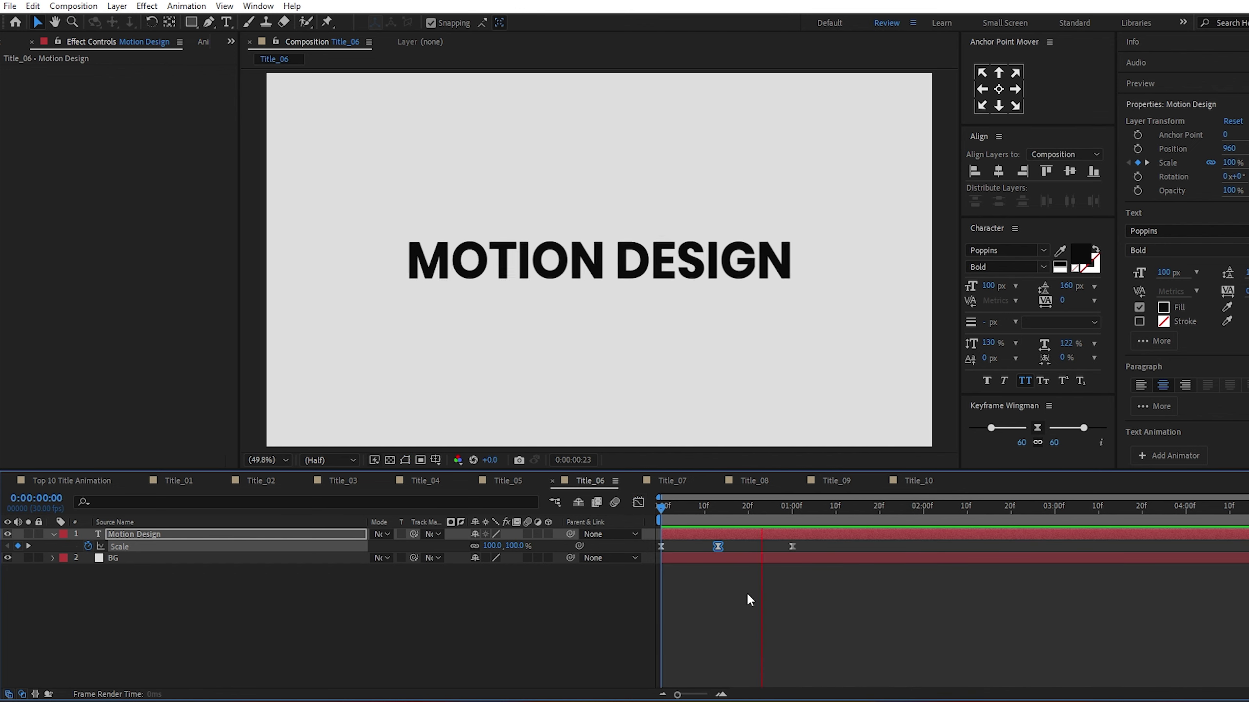
{"action": "key", "text": "space"}
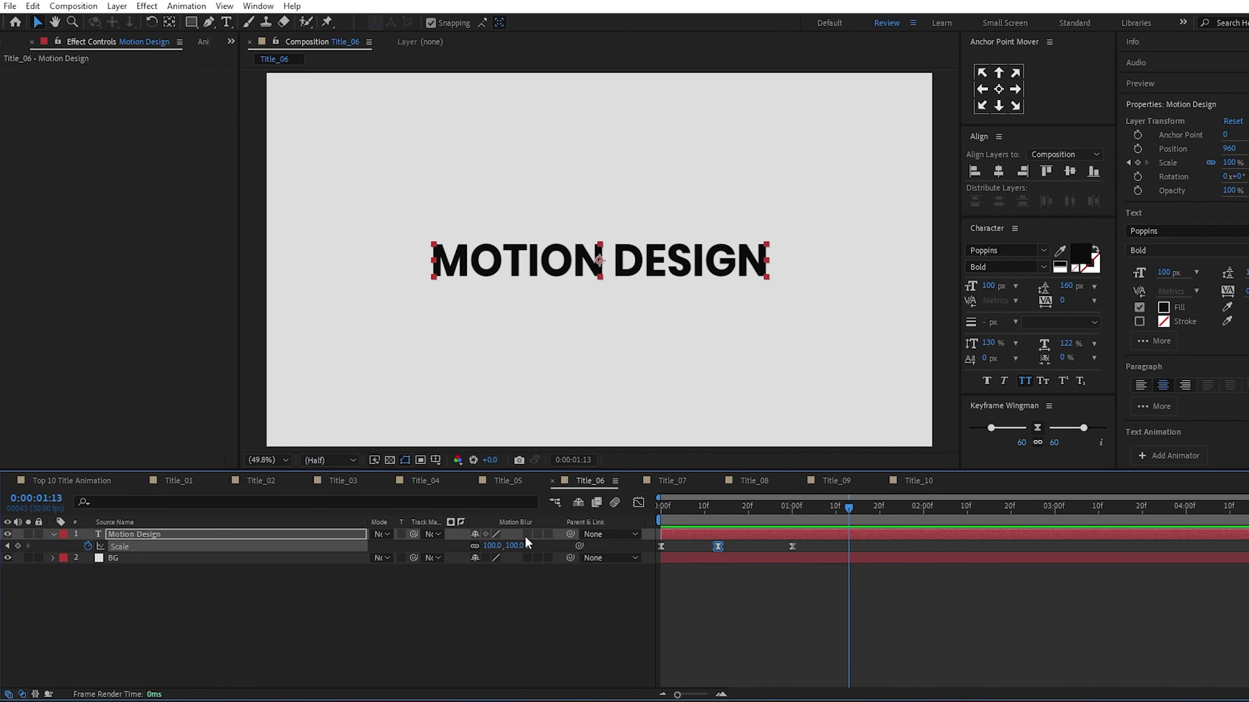
- Enable motion blur on the text layer, preview it, and switch to Title_07
{"action": "left_click", "coordinate": [526, 534]}
{"action": "left_click", "coordinate": [52, 534]}
{"action": "key", "text": "space"}
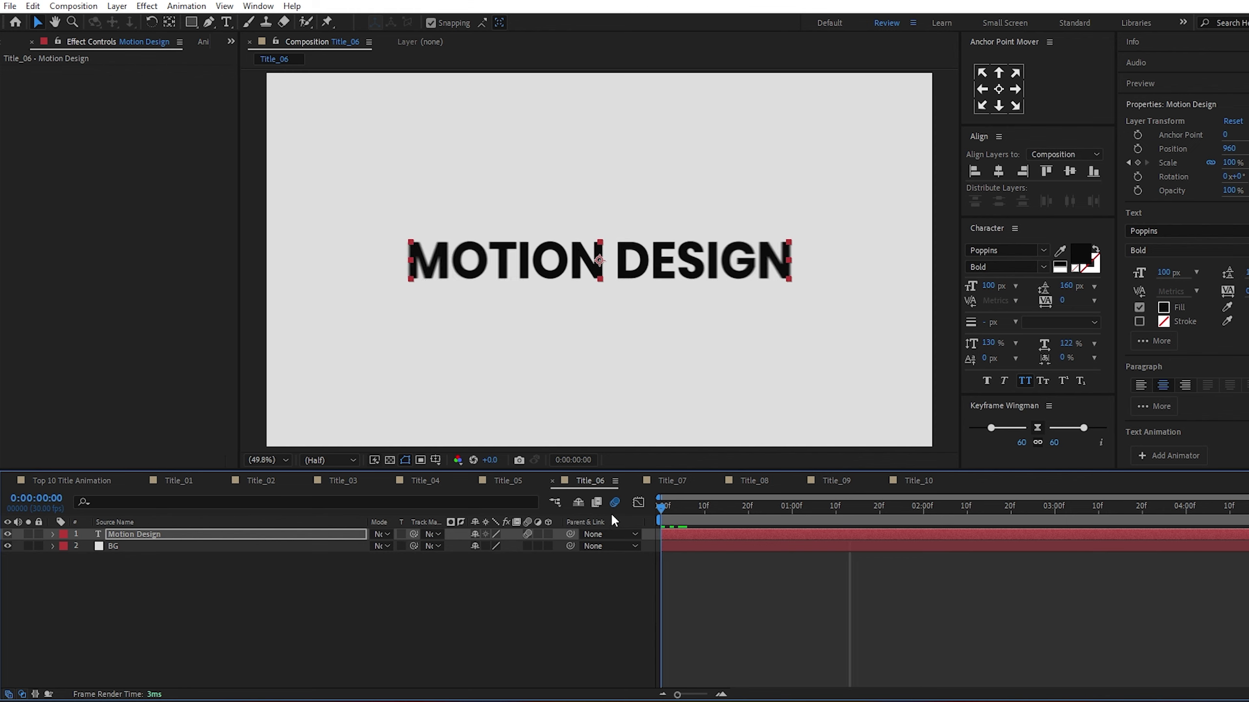
{"action": "key", "text": "space"}
{"action": "left_click", "coordinate": [656, 576]}
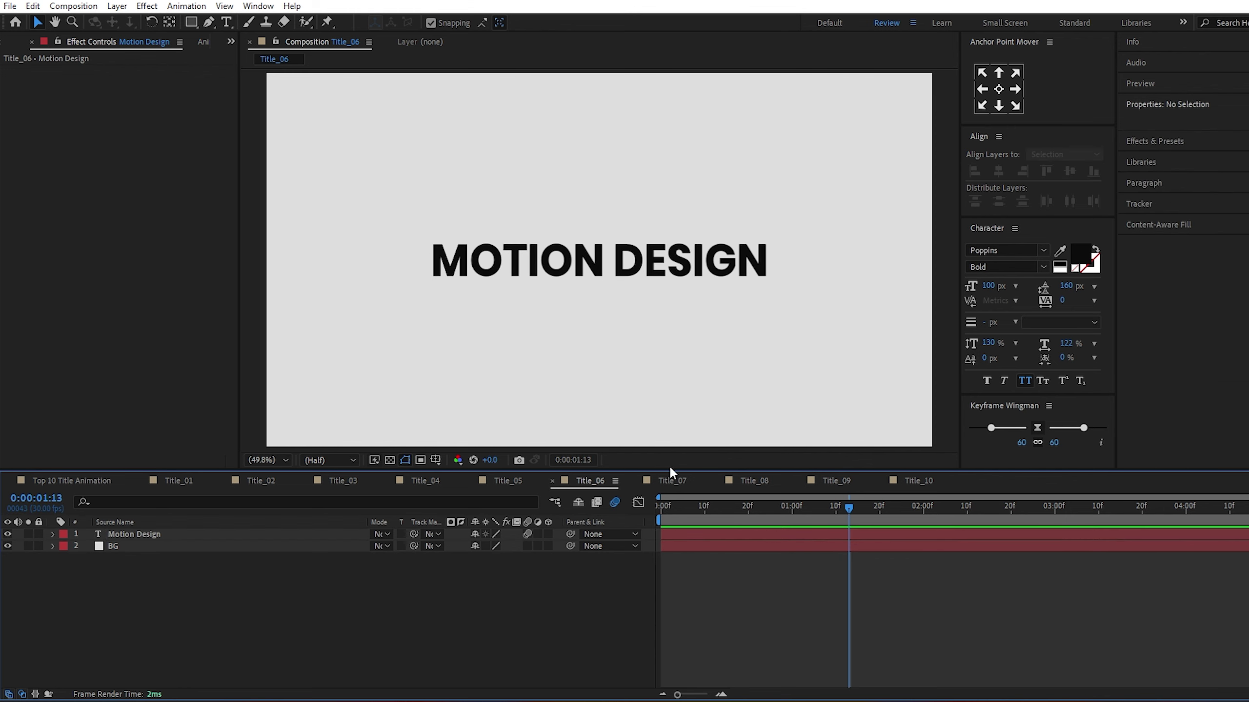
{"action": "left_click", "coordinate": [675, 481]}
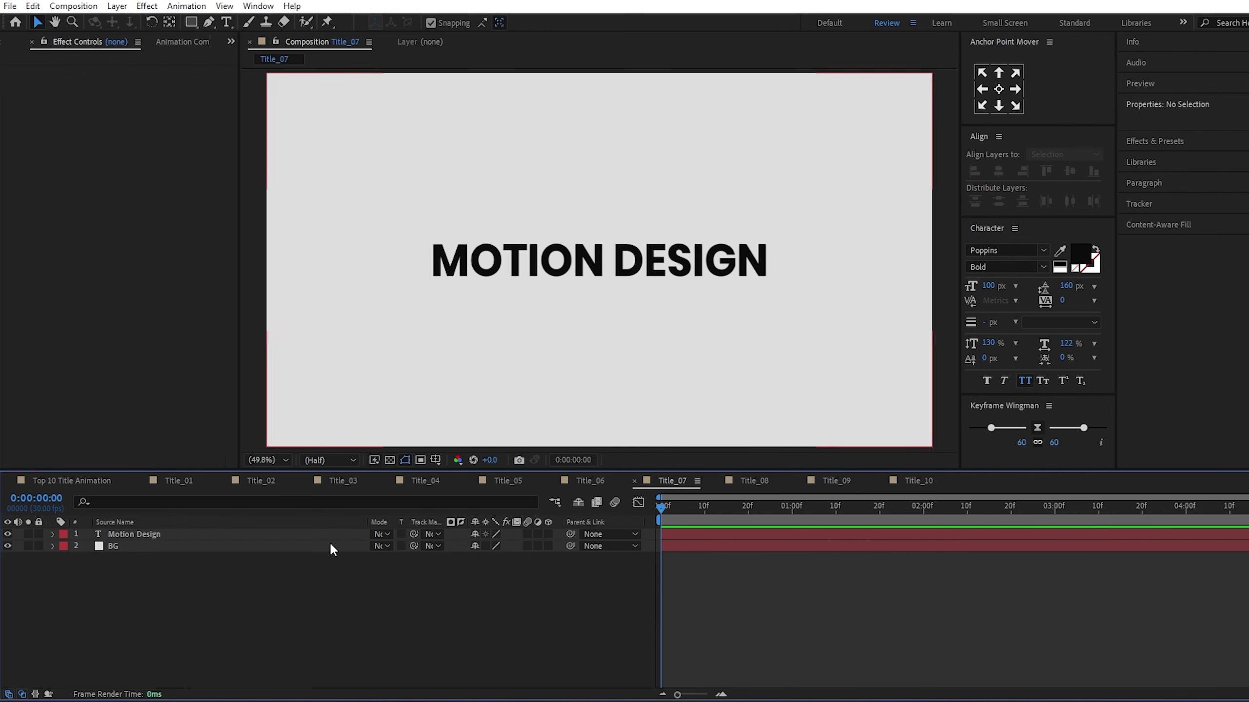
- Add a Position animator to Title_07's Motion Design text layer
{"action": "left_click", "coordinate": [273, 535]}
{"action": "left_click", "coordinate": [53, 534]}
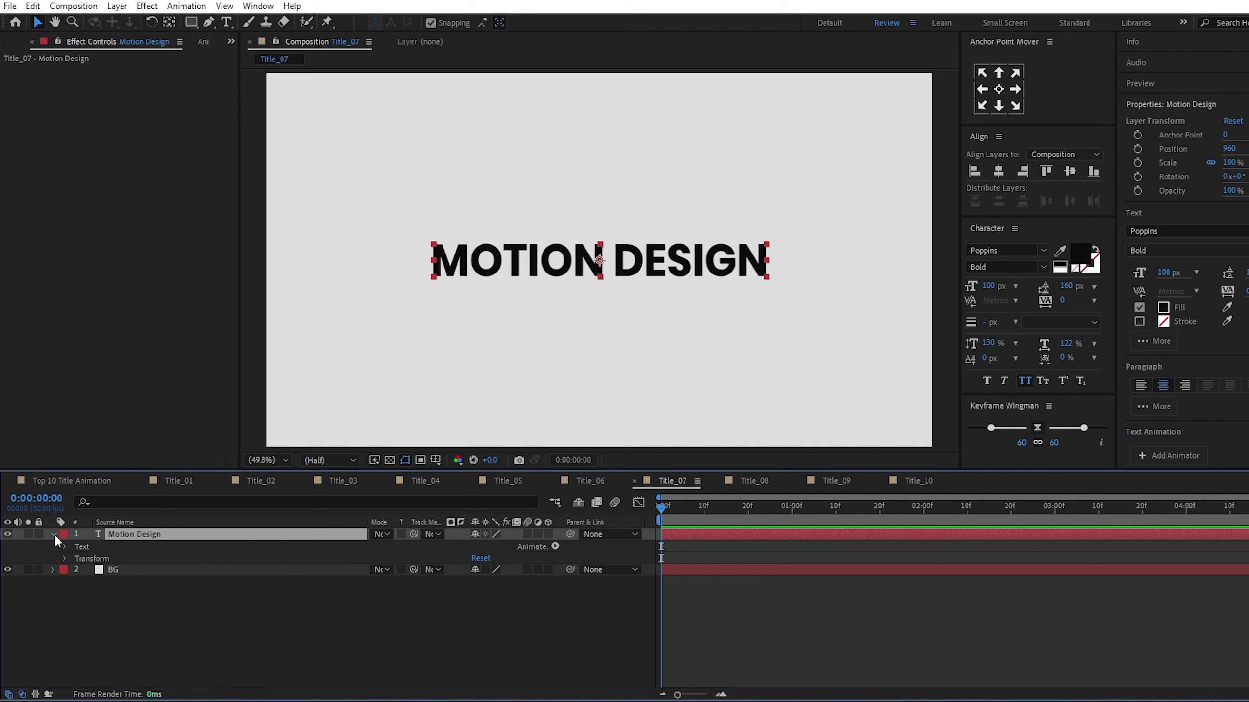
{"action": "left_click", "coordinate": [554, 546]}
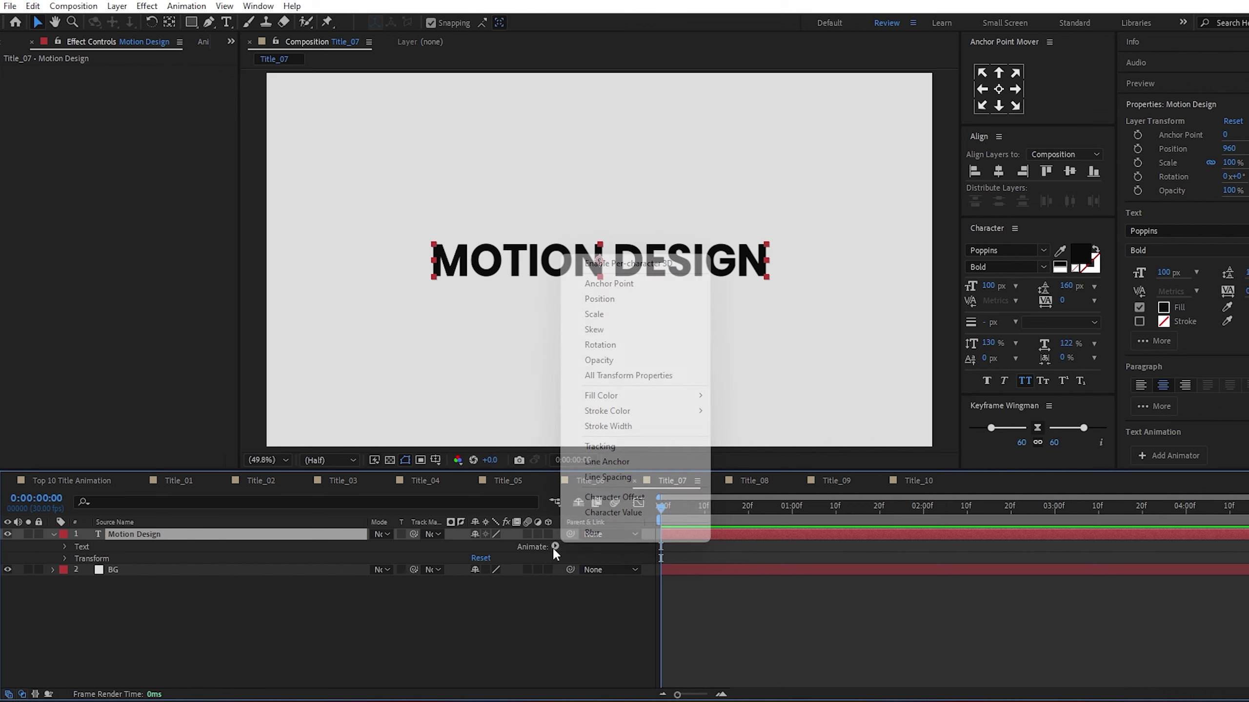
{"action": "left_click", "coordinate": [599, 298]}
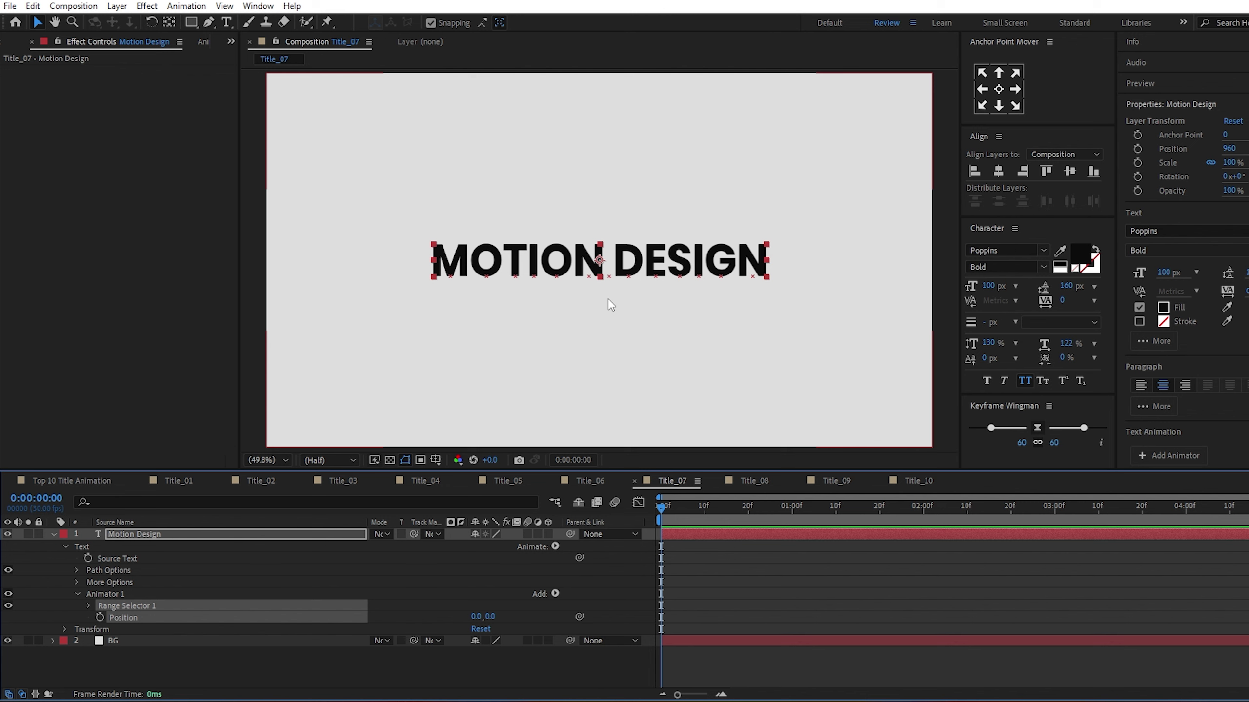
- Draw a rectangle mask over the top of the frame down to the text baseline
{"action": "key", "text": "q"}
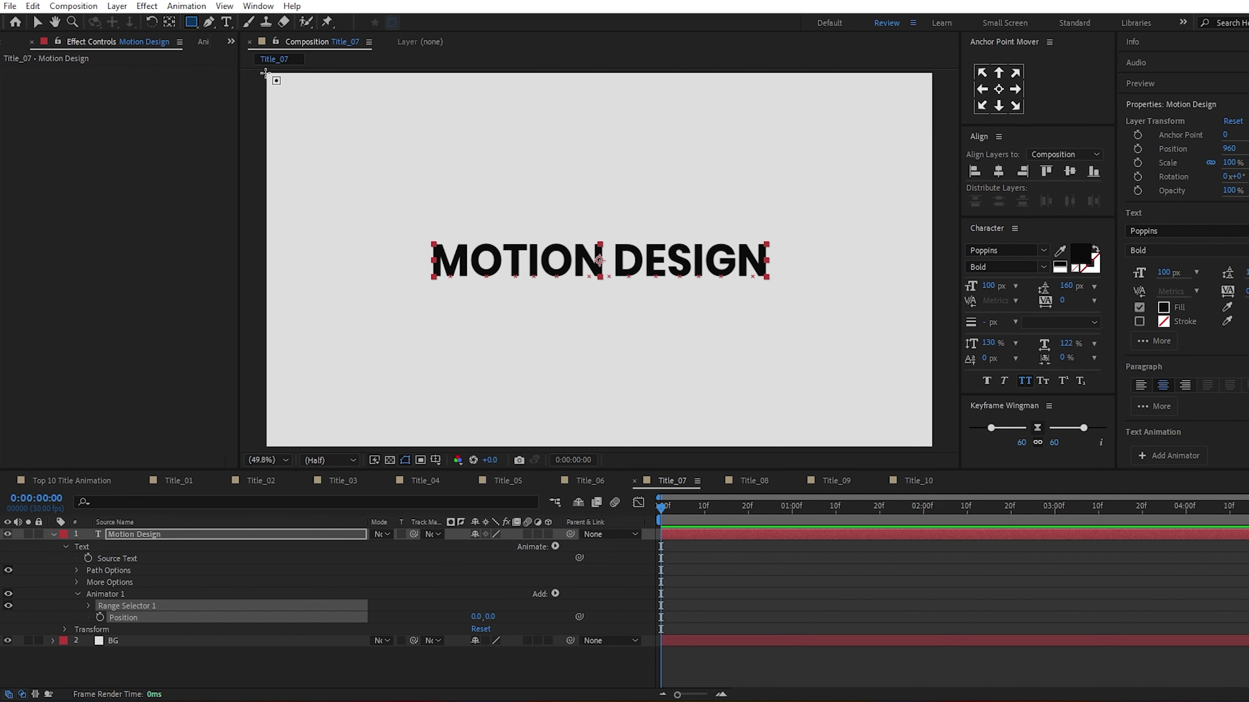
{"action": "left_click_drag", "start_coordinate": [264, 73], "coordinate": [934, 280]}
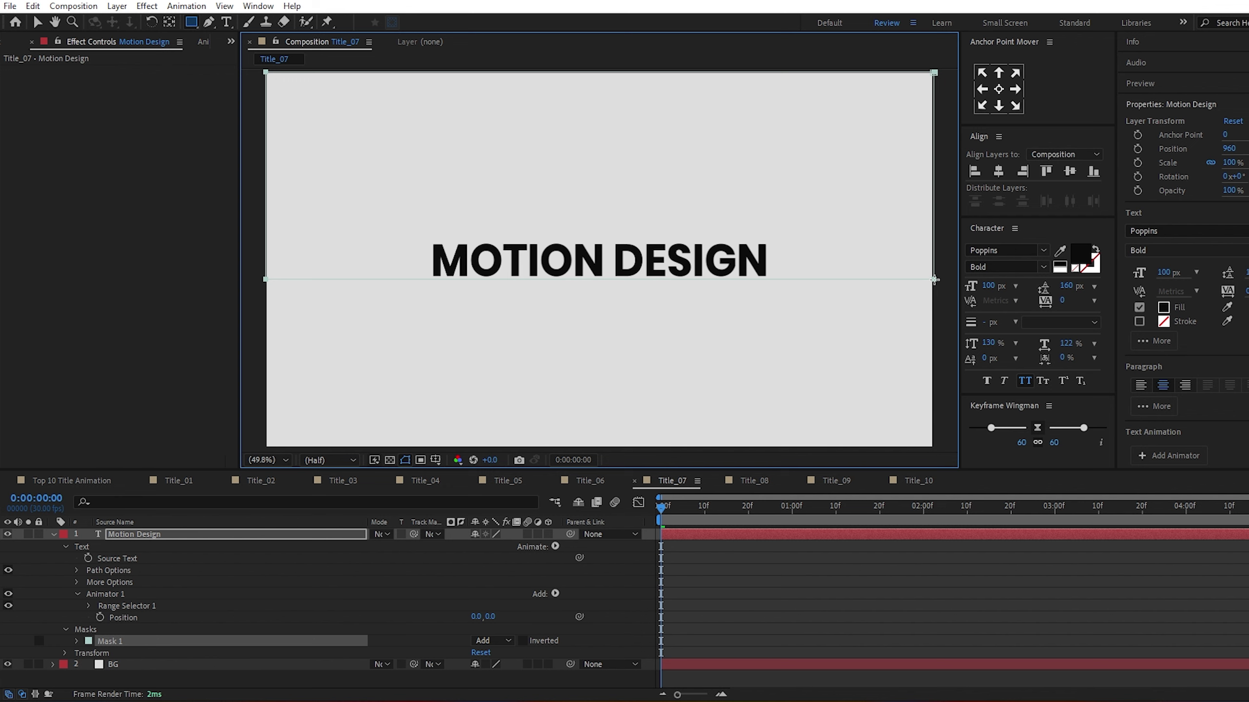
{"action": "key", "text": "h"}
{"action": "scroll", "coordinate": [621, 260], "scroll_direction": "up", "scroll_amount": 5}
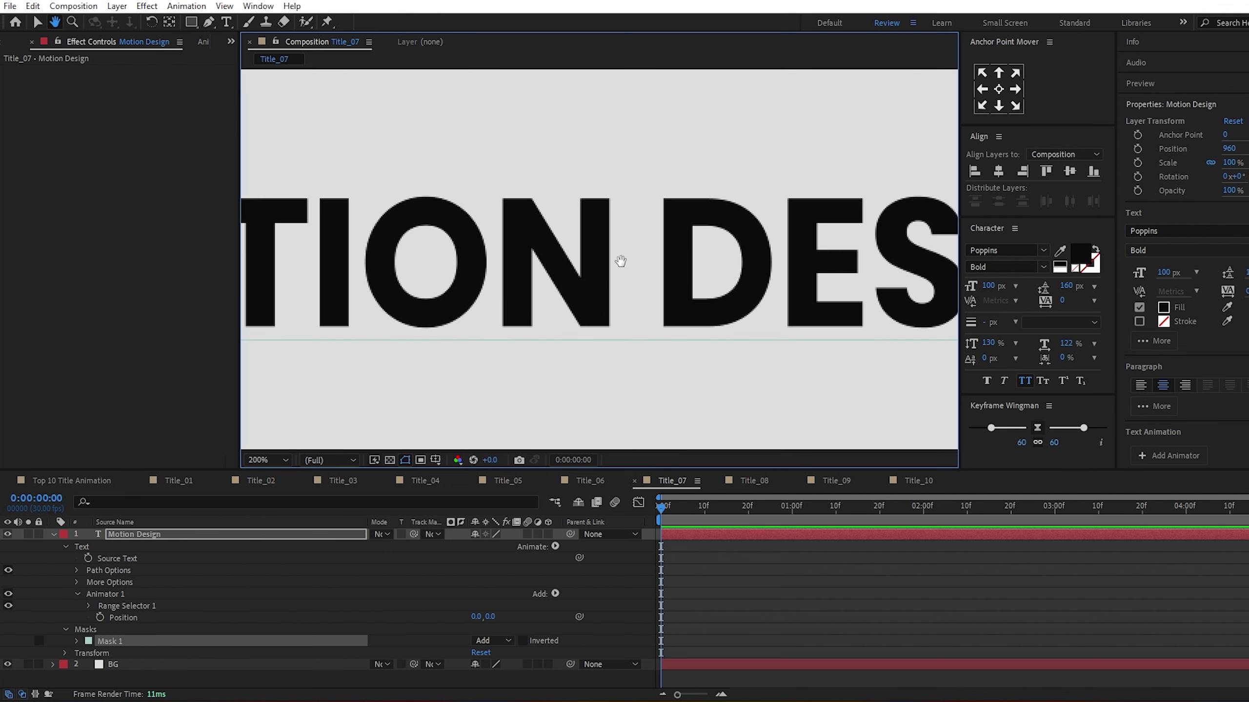
{"action": "key", "text": "q"}
{"action": "left_click", "coordinate": [268, 460]}
{"action": "left_click", "coordinate": [301, 235]}
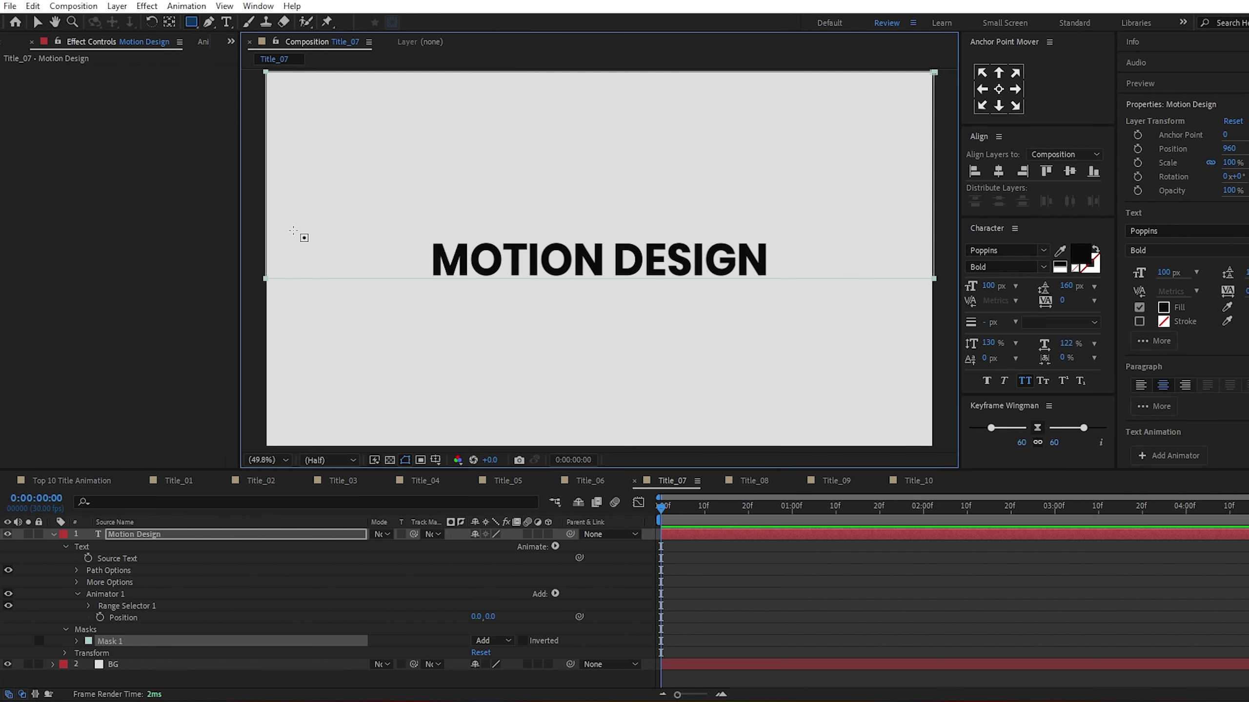
{"action": "left_click", "coordinate": [209, 539]}
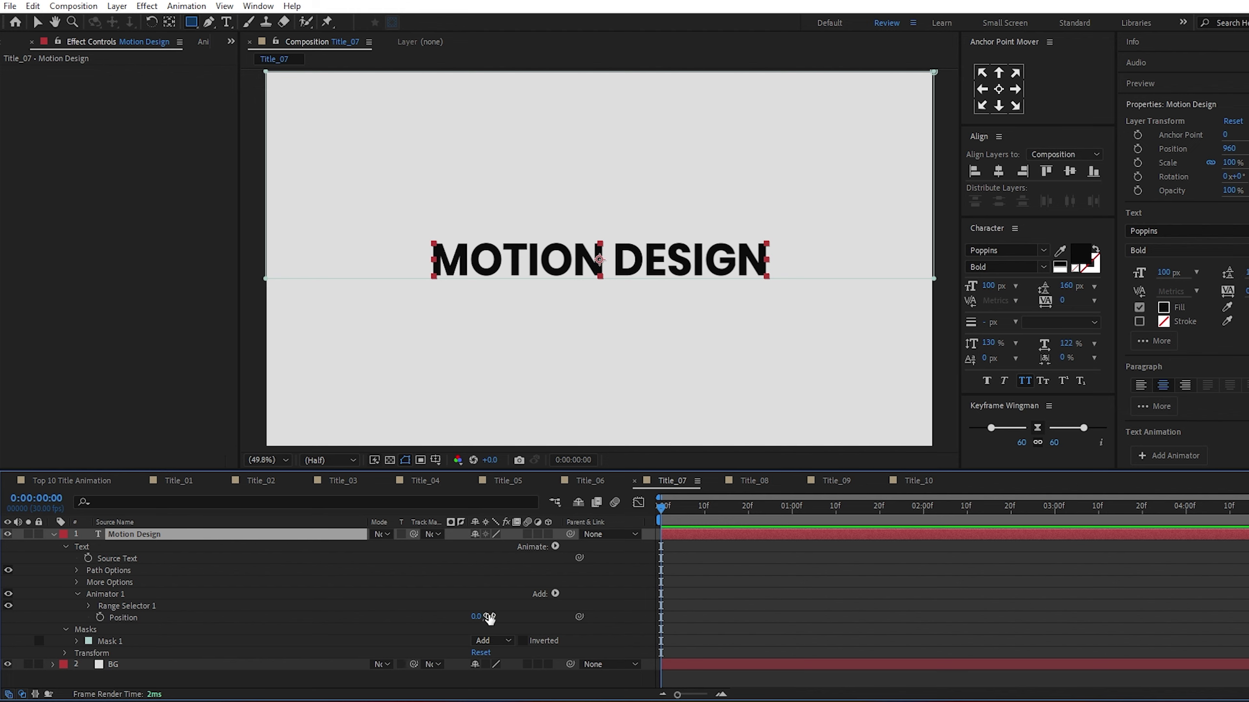
- Set the animator's Position Y offset to 170 px, pushing the text below
{"action": "left_click", "coordinate": [489, 617]}
{"action": "type", "text": "36"}
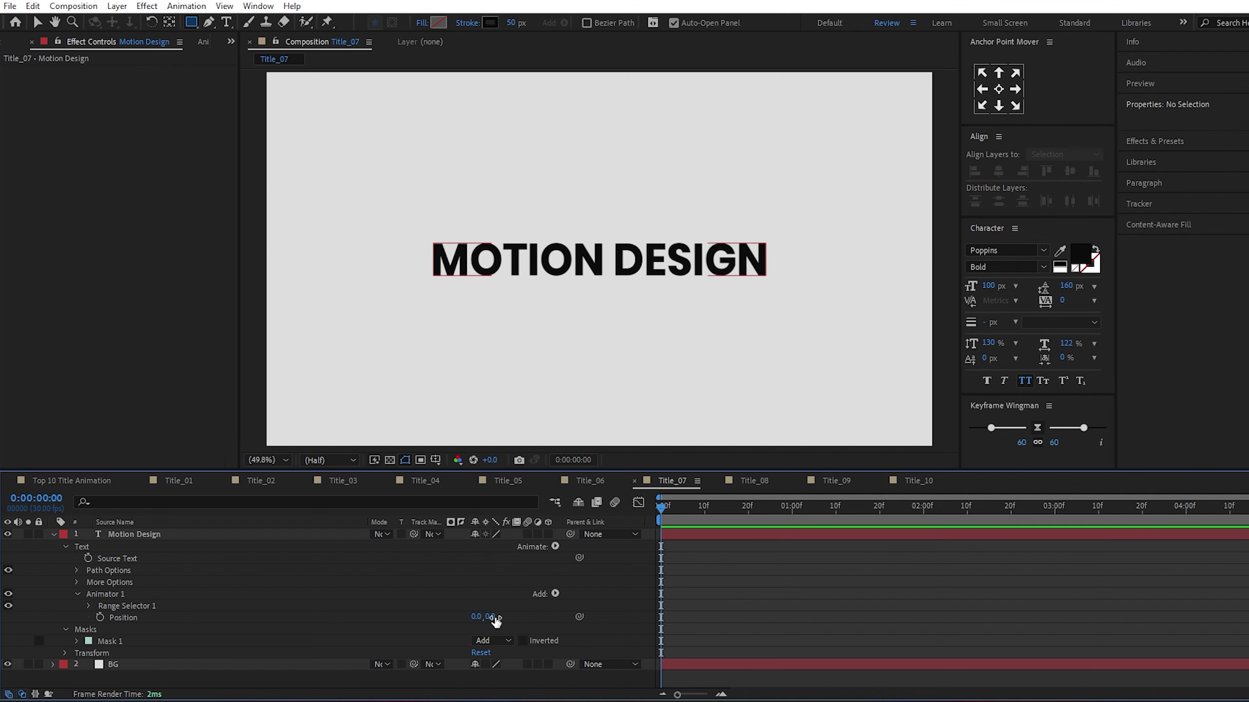
{"action": "key", "text": "Return"}
{"action": "left_click_drag", "start_coordinate": [492, 617], "coordinate": [494, 617]}
{"action": "left_click", "coordinate": [494, 616]}
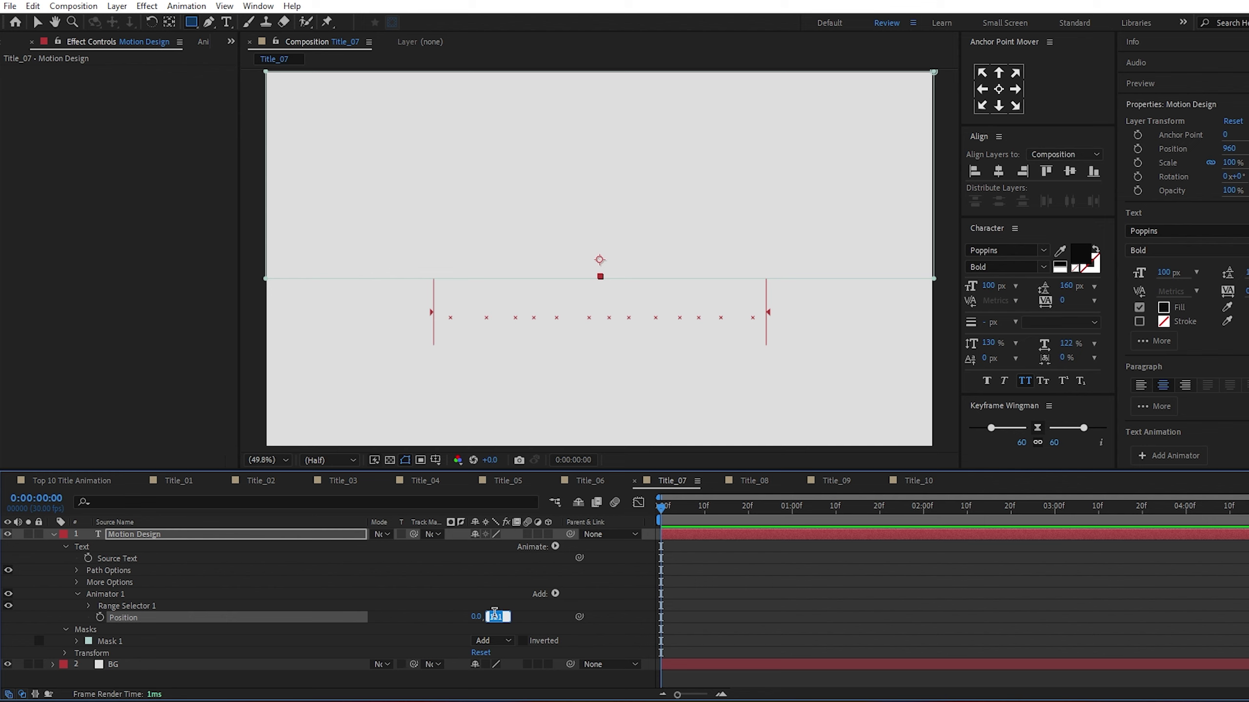
{"action": "type", "text": "170"}
{"action": "key", "text": "Return"}
- Keyframe Position from 0,170 at frame 0 to 0,0 at one second, eased
{"action": "left_click", "coordinate": [100, 618]}
{"action": "left_click", "coordinate": [793, 519]}
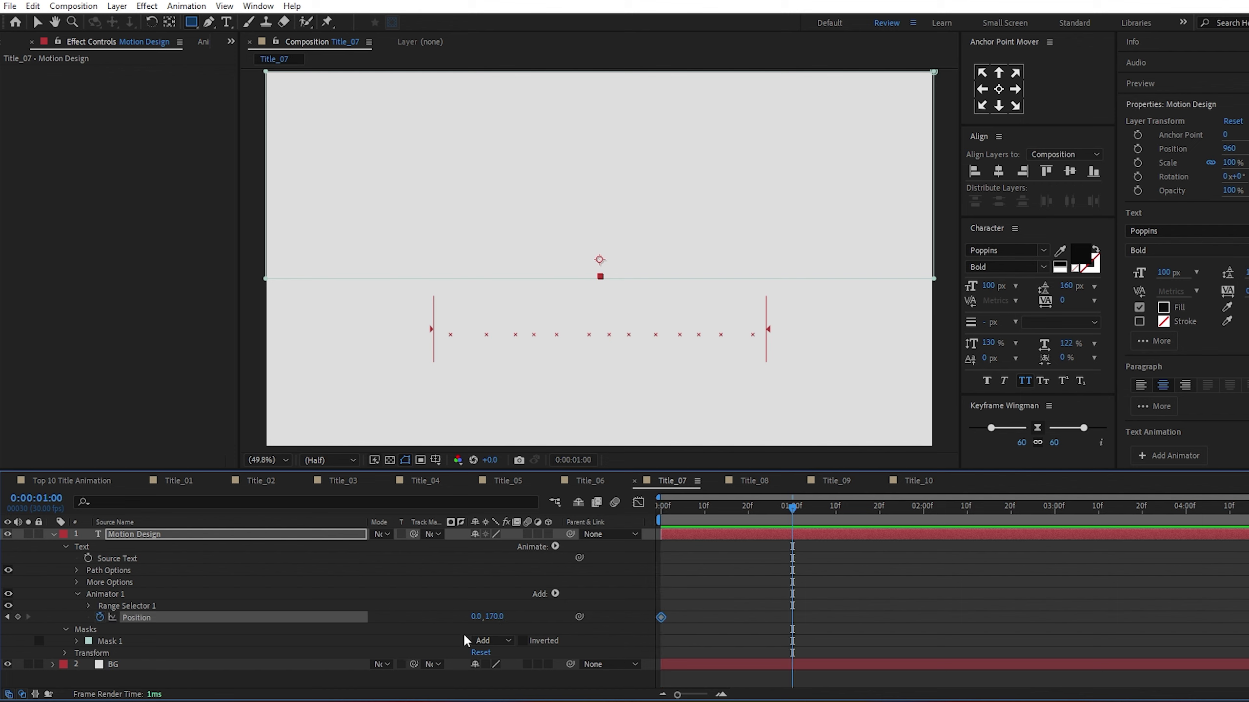
{"action": "left_click", "coordinate": [487, 617]}
{"action": "type", "text": "0"}
{"action": "key", "text": "Return"}
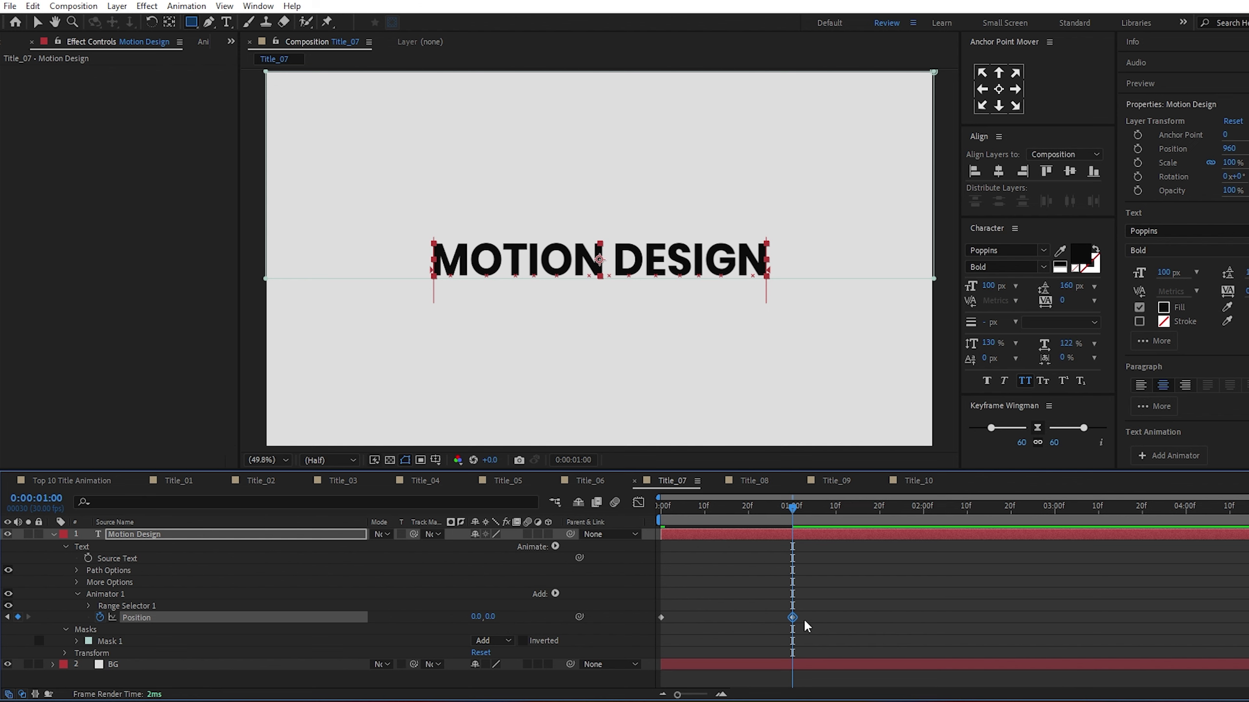
{"action": "left_click_drag", "start_coordinate": [806, 610], "coordinate": [644, 625]}
{"action": "key", "text": "F9"}
- Stretch the one-second Position keyframe's incoming influence to 100% and preview the rise
{"action": "left_click", "coordinate": [636, 503]}
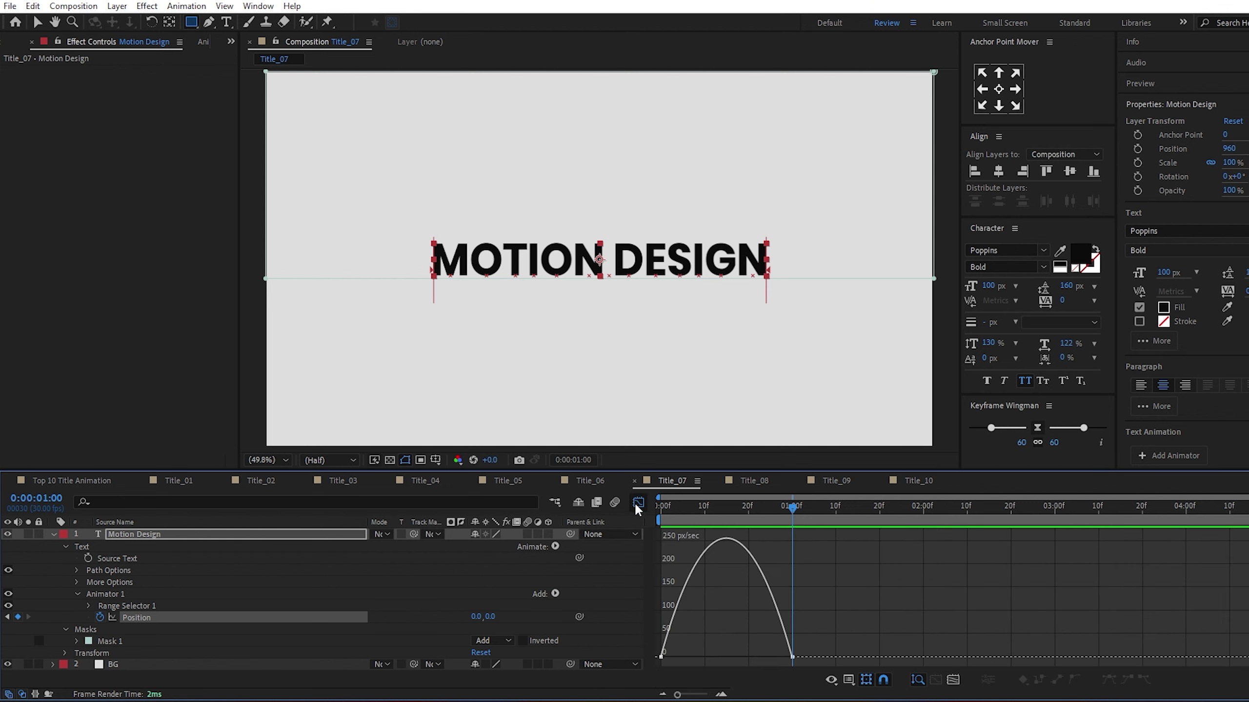
{"action": "mouse_move", "coordinate": [836, 618]}
{"action": "left_mouse_down"}
{"action": "mouse_move", "coordinate": [753, 666]}
{"action": "mouse_move", "coordinate": [717, 661]}
{"action": "left_mouse_up"}
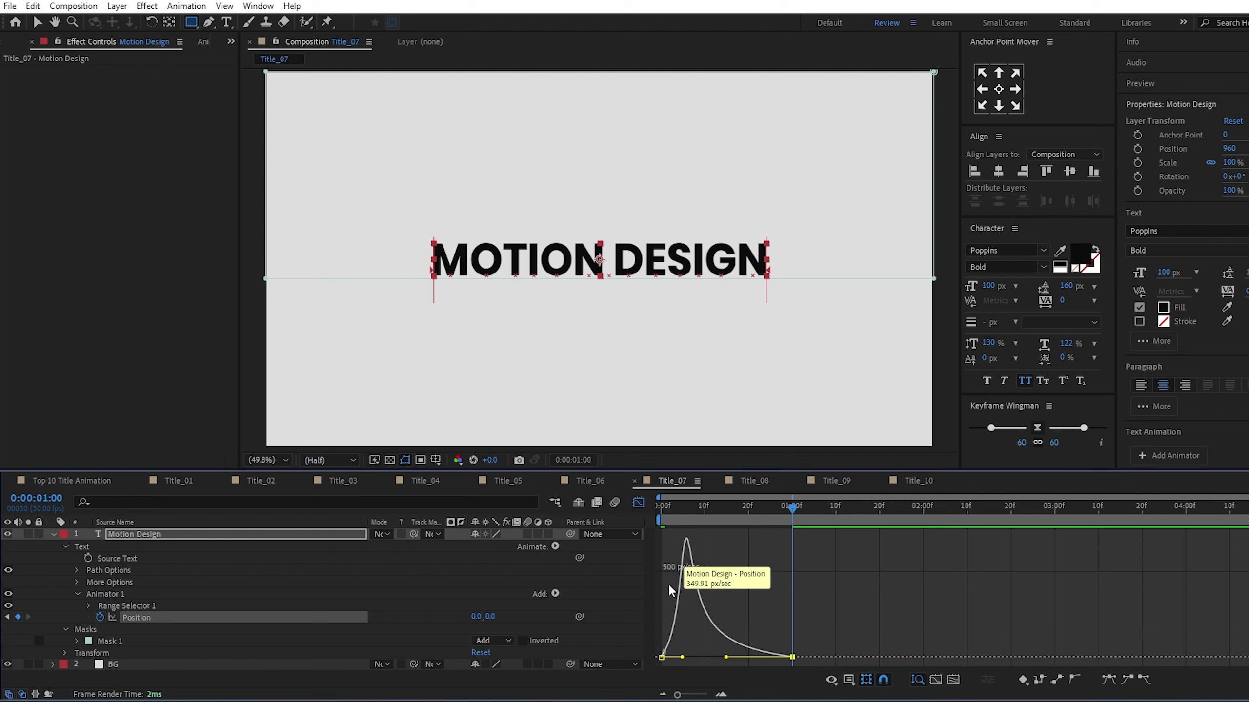
{"action": "left_click", "coordinate": [638, 502]}
{"action": "key", "text": "Home"}
{"action": "key", "text": "space"}
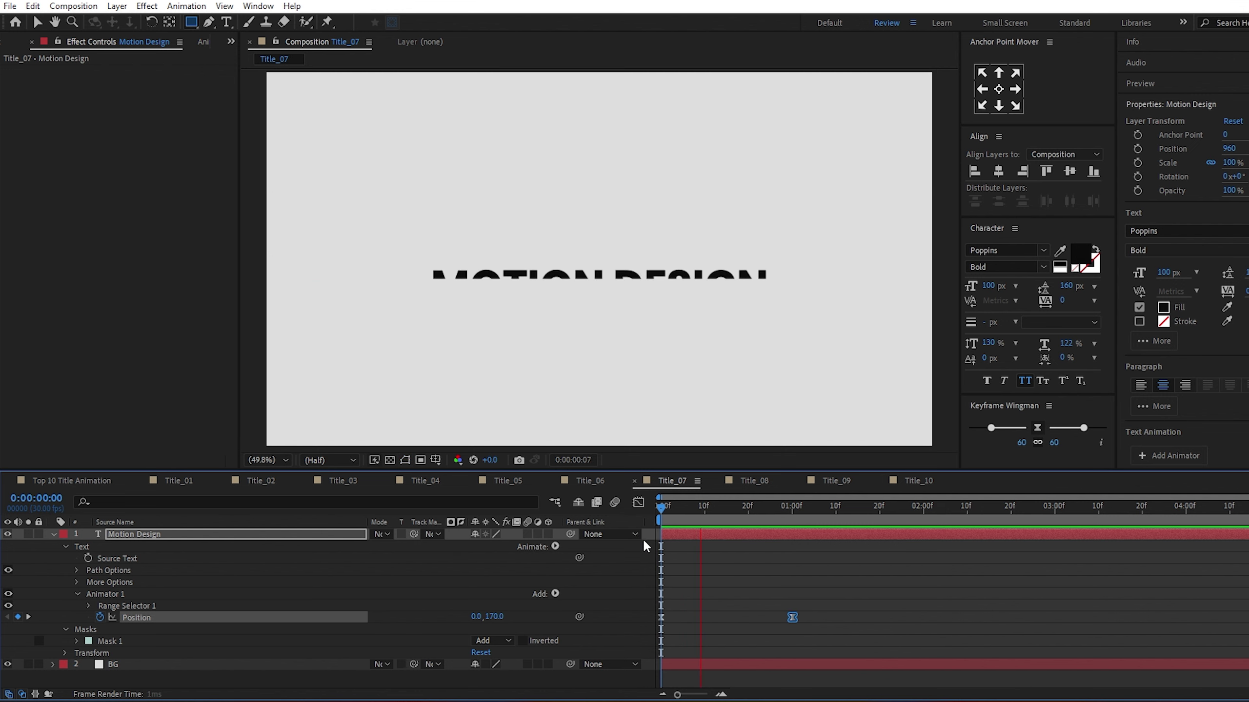
{"action": "key", "text": "space"}
- Enable motion blur on the text layer and preview the rising text
{"action": "left_click", "coordinate": [526, 533]}
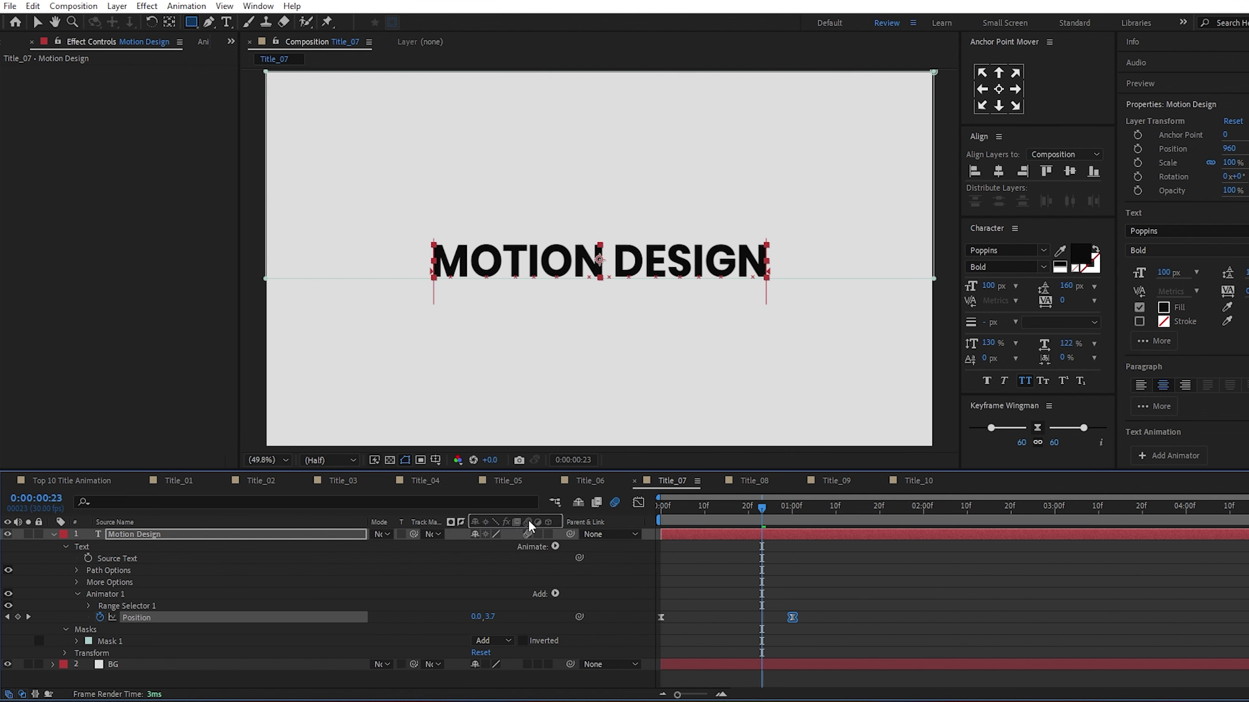
{"action": "left_click_drag", "start_coordinate": [733, 510], "coordinate": [641, 525]}
{"action": "key", "text": "space"}
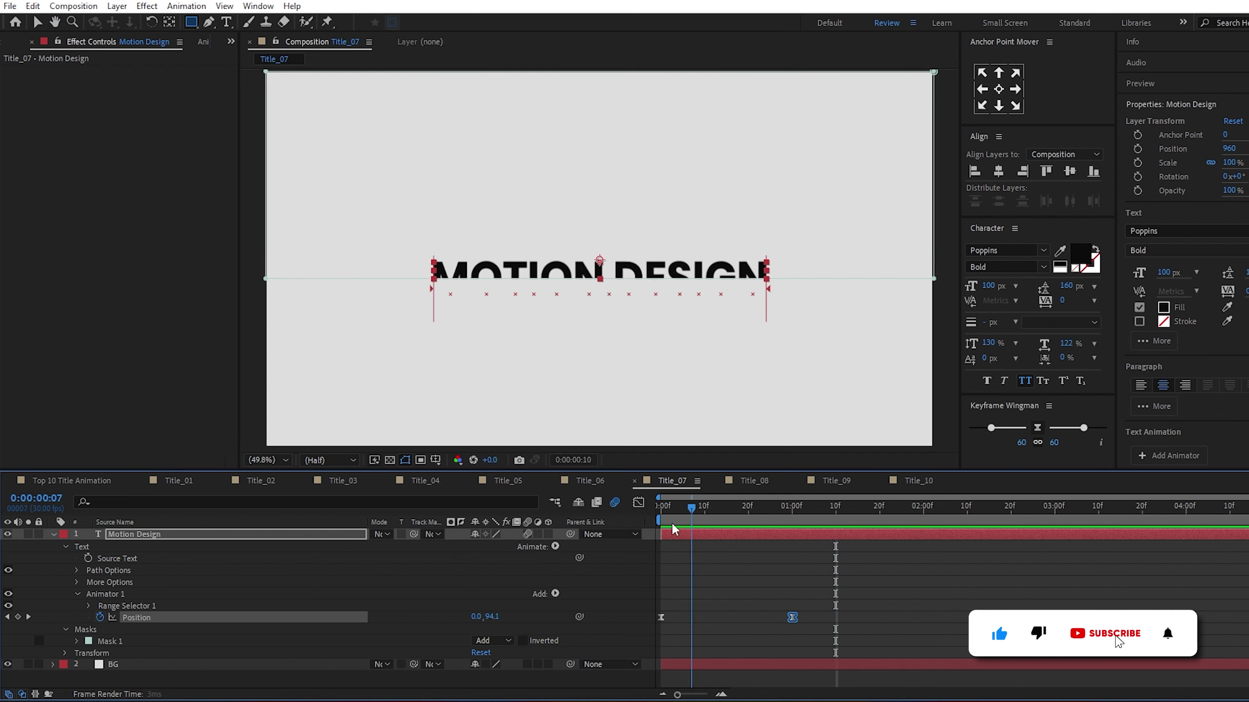
{"action": "key", "text": "space"}
{"action": "key", "text": "space"}
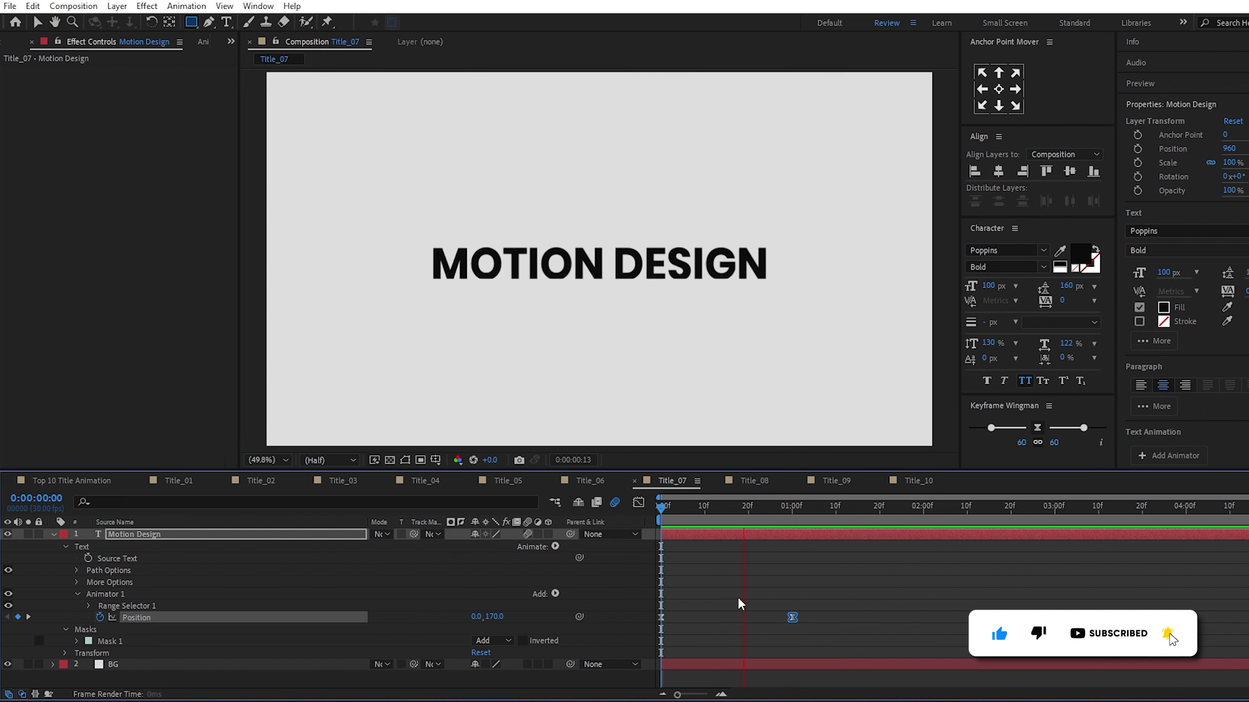
{"action": "key", "text": "space"}
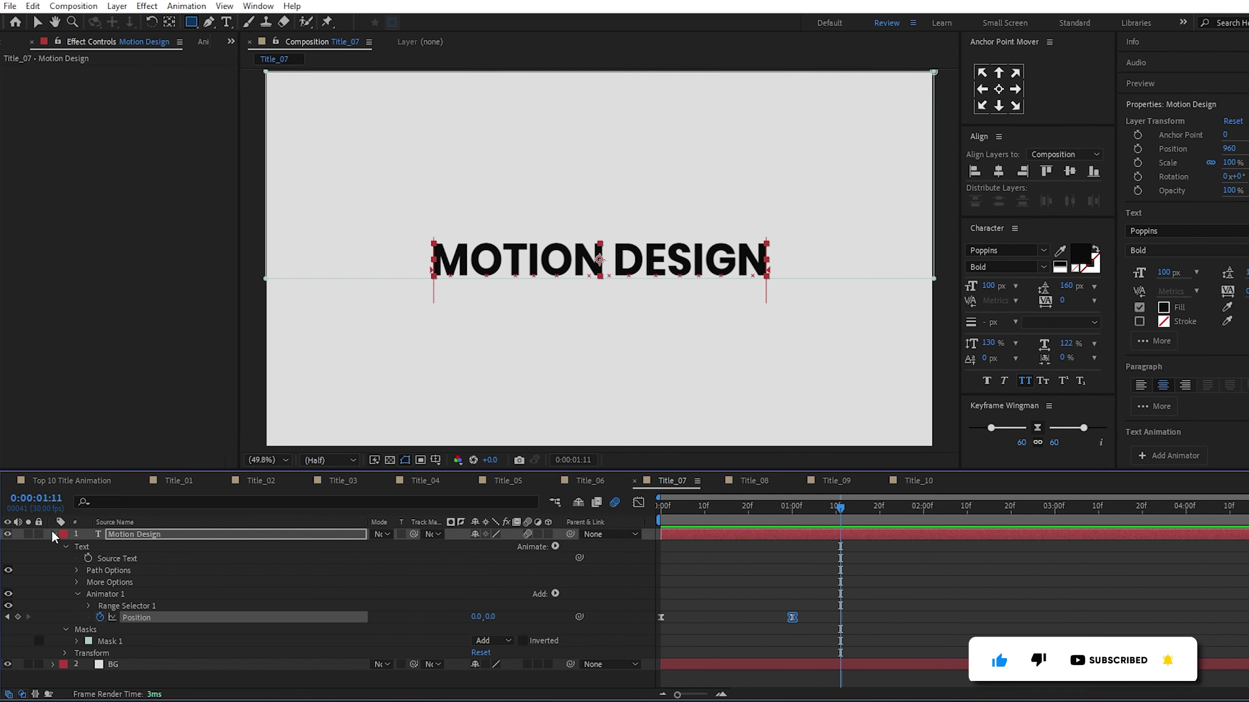
- Switch to Title_08 and add a Position animator to the Motion Design text
{"action": "left_click", "coordinate": [52, 533]}
{"action": "left_click", "coordinate": [182, 587]}
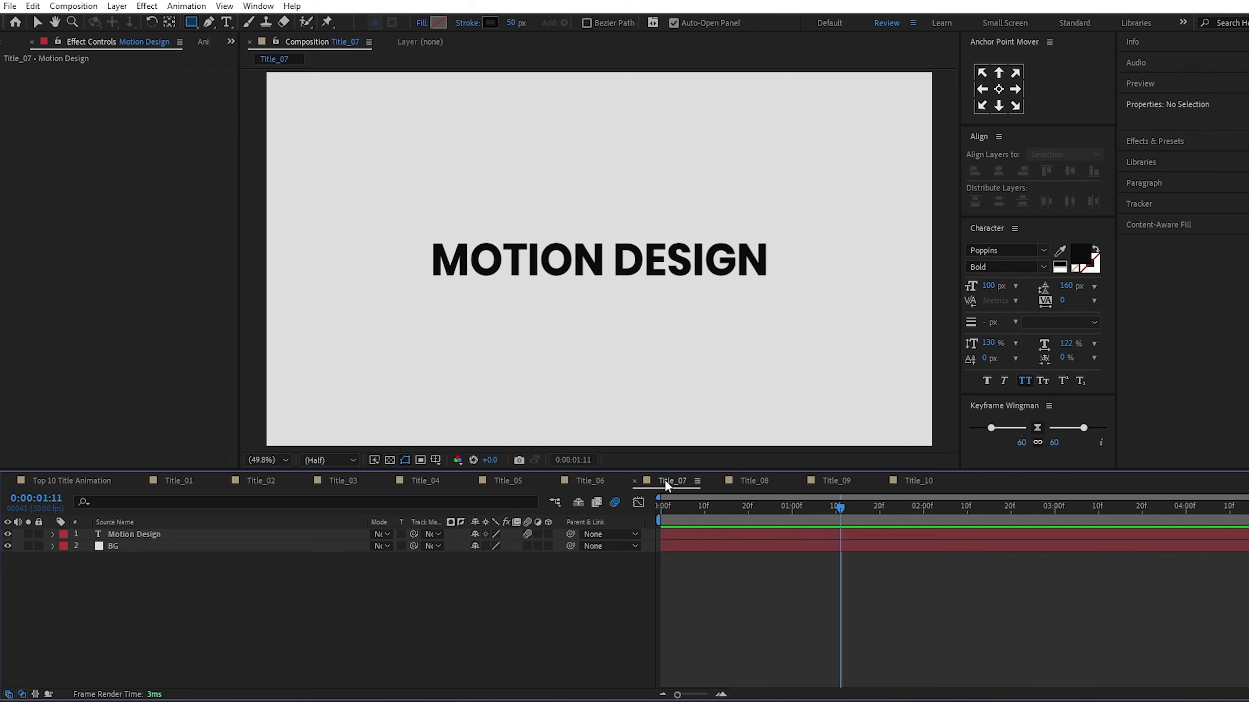
{"action": "left_click", "coordinate": [760, 482]}
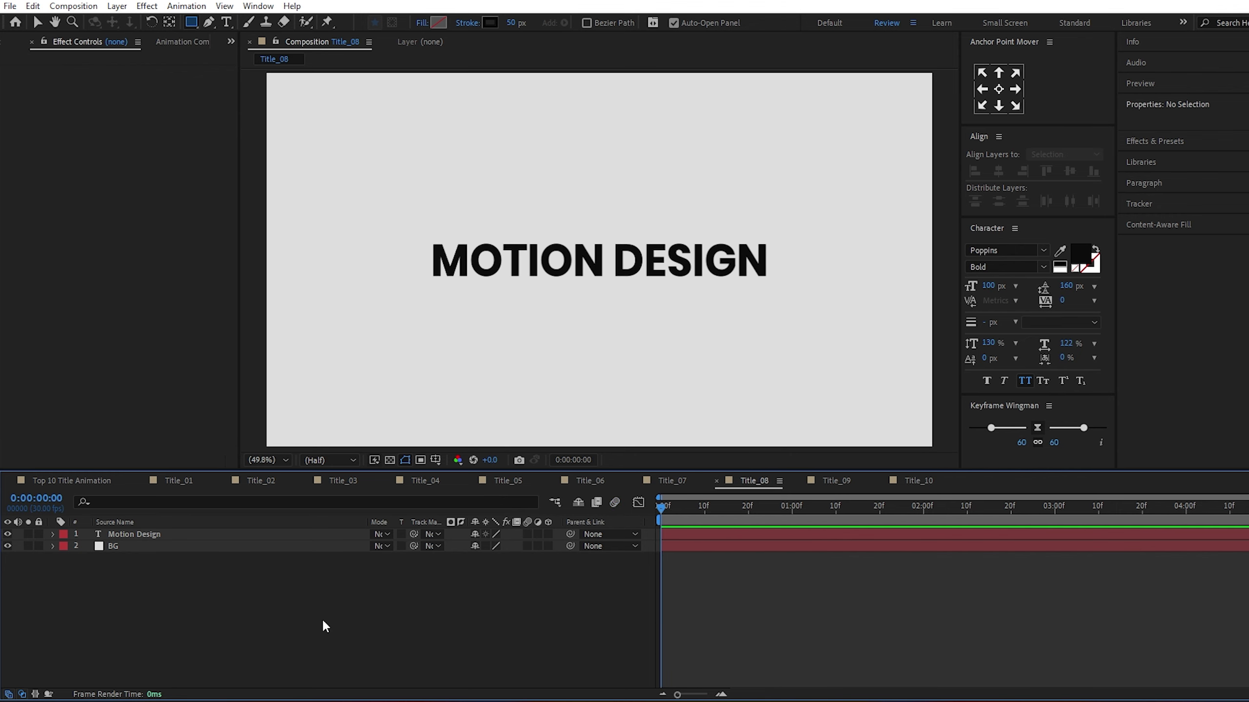
{"action": "left_click", "coordinate": [192, 535]}
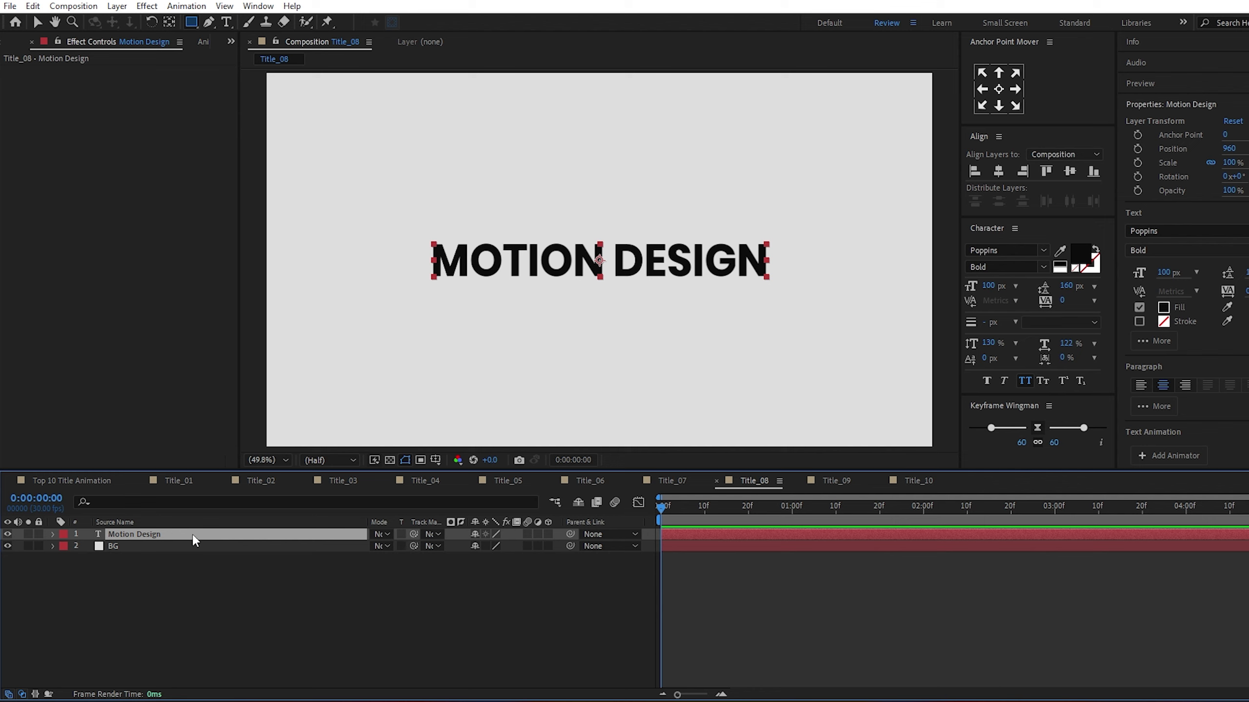
{"action": "left_click", "coordinate": [52, 534]}
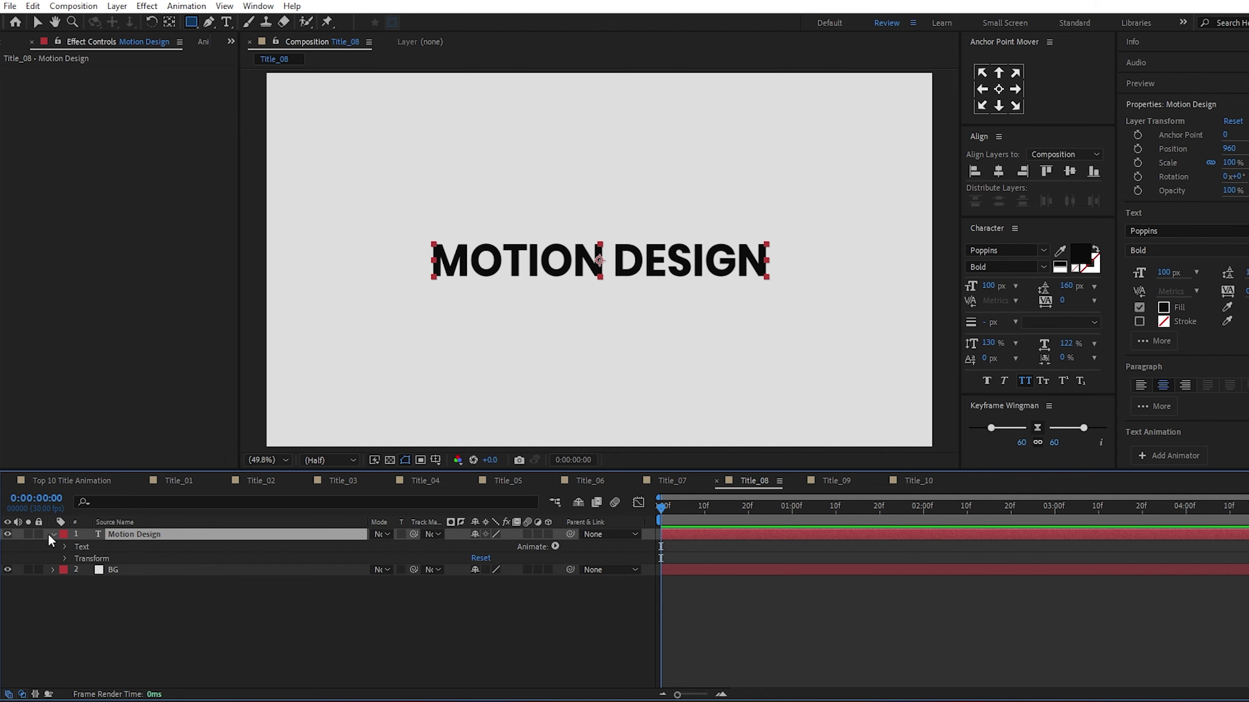
{"action": "left_click", "coordinate": [554, 546]}
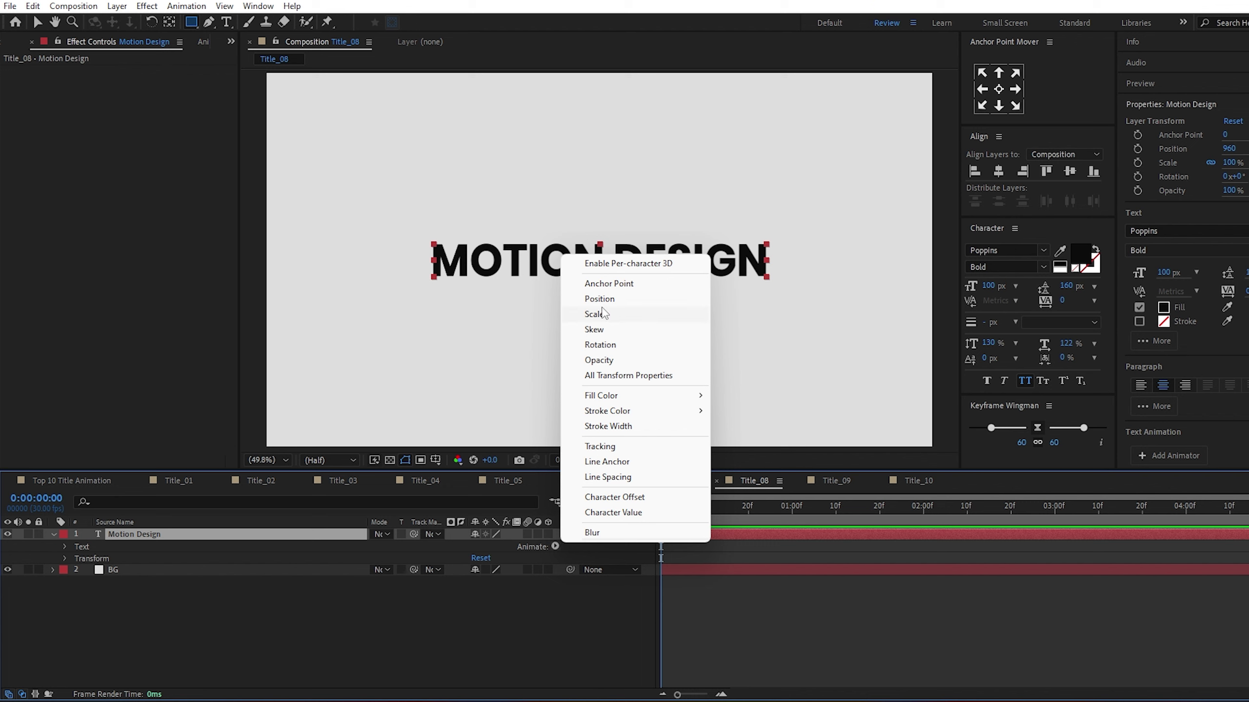
{"action": "left_click", "coordinate": [601, 300]}
- Add Opacity and Tracking to Animator 1 and set its Position Y offset to 100
{"action": "left_click", "coordinate": [550, 595]}
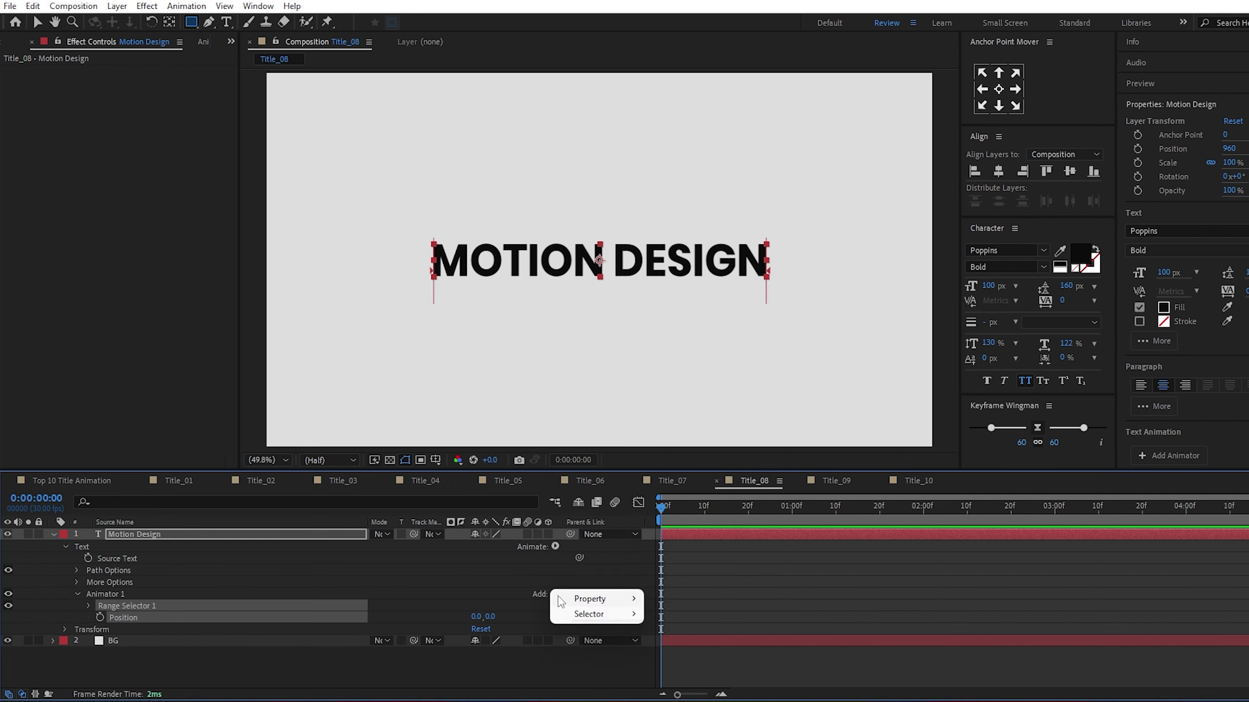
{"action": "mouse_move", "coordinate": [583, 603]}
{"action": "left_click", "coordinate": [677, 426]}
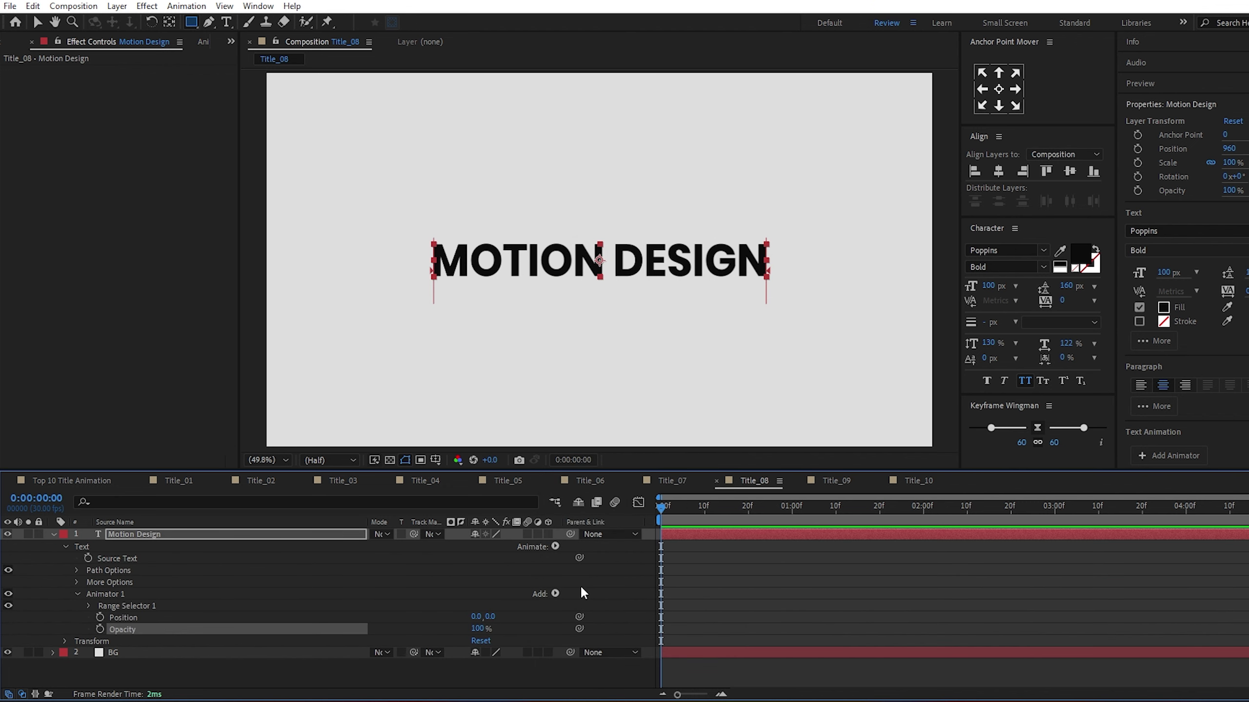
{"action": "left_click", "coordinate": [550, 595]}
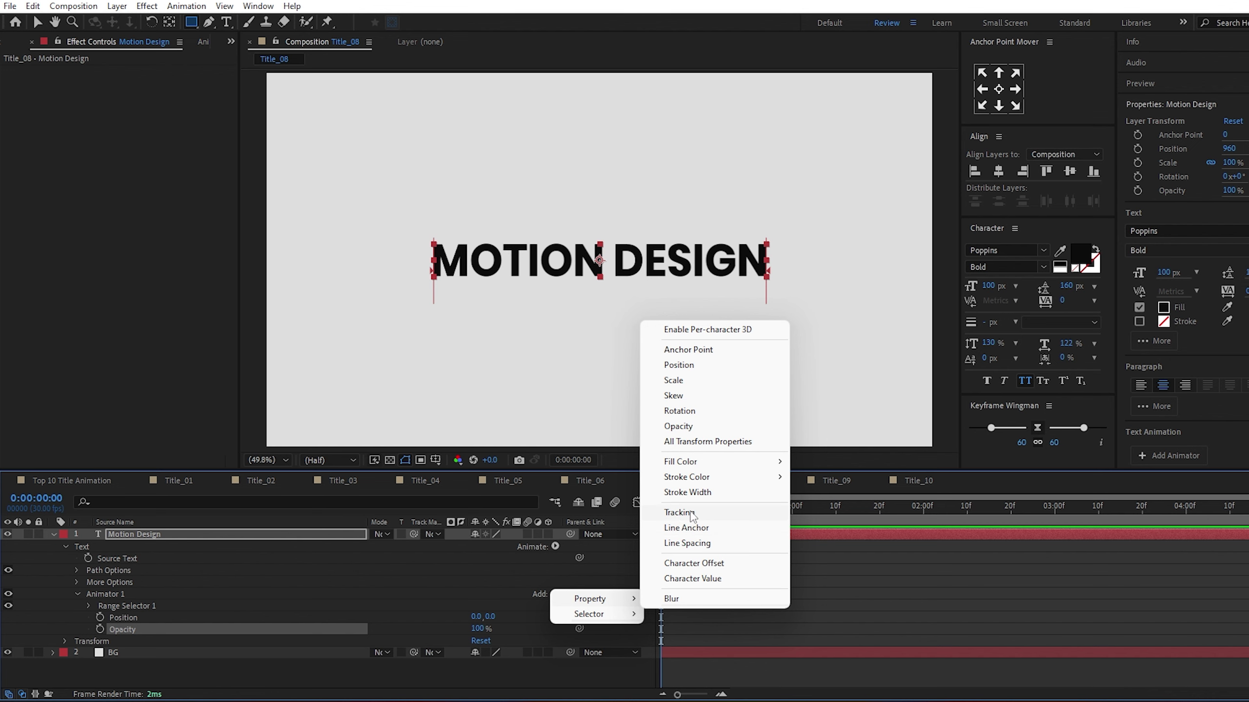
{"action": "left_click", "coordinate": [678, 513]}
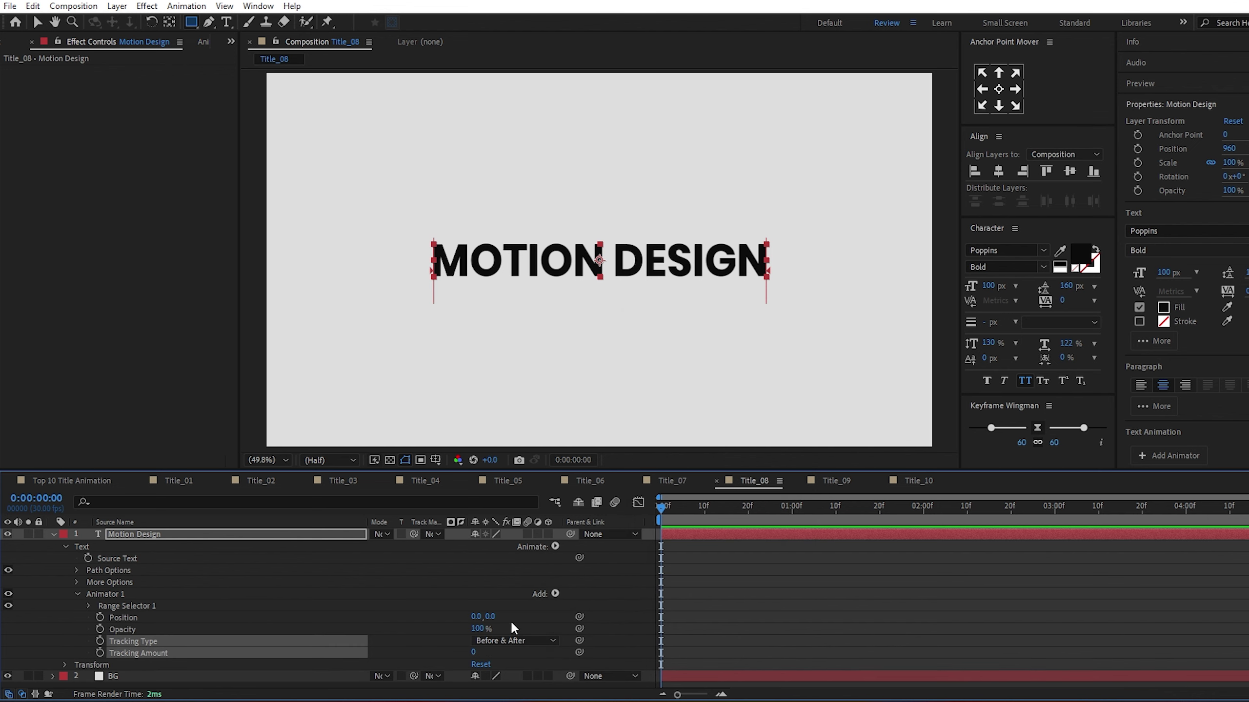
{"action": "left_click", "coordinate": [490, 617]}
{"action": "type", "text": "1"}
{"action": "key", "text": "Return"}
- Set the animator's Tracking Amount to -110 and Opacity to 0%
{"action": "left_click", "coordinate": [471, 656]}
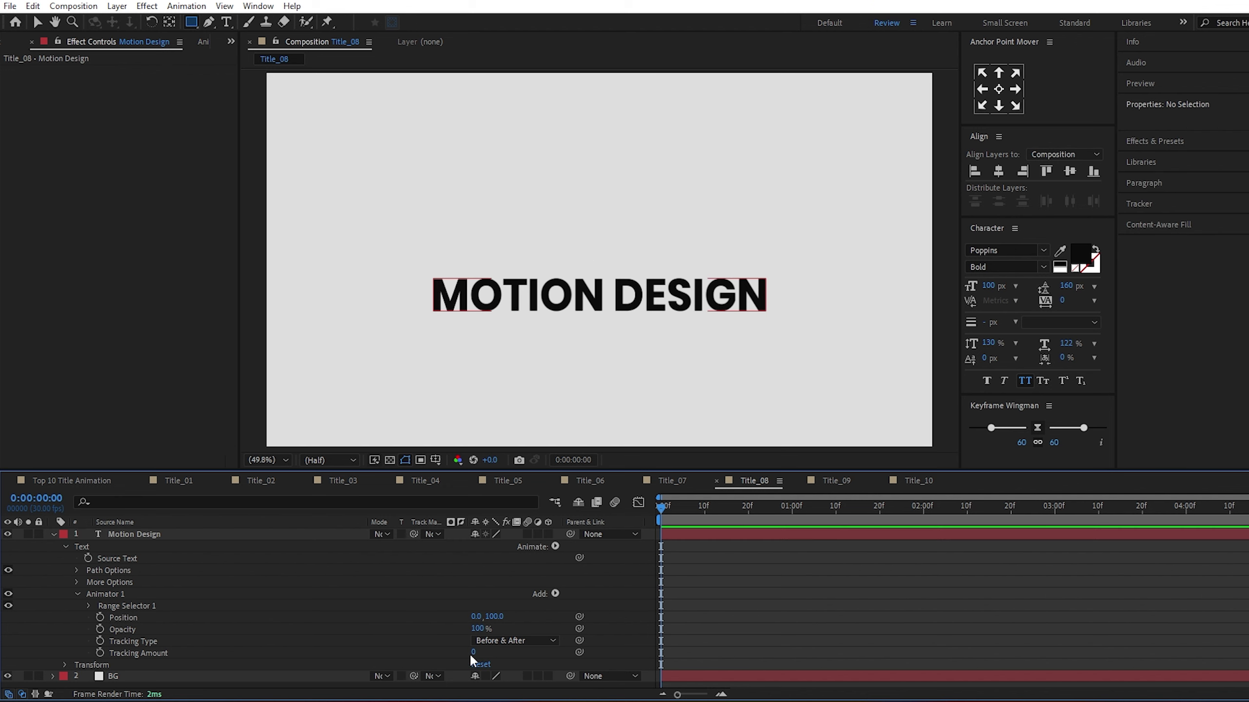
{"action": "left_click", "coordinate": [472, 653]}
{"action": "type", "text": "-11"}
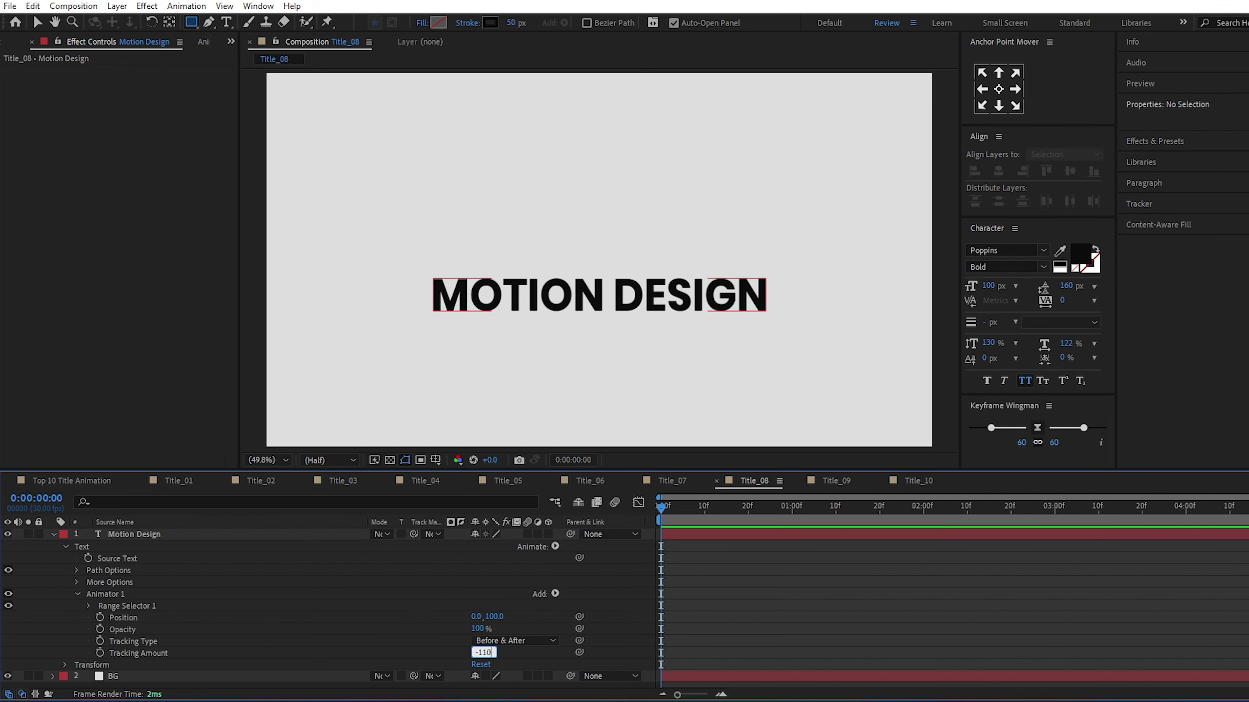
{"action": "key", "text": "Return"}
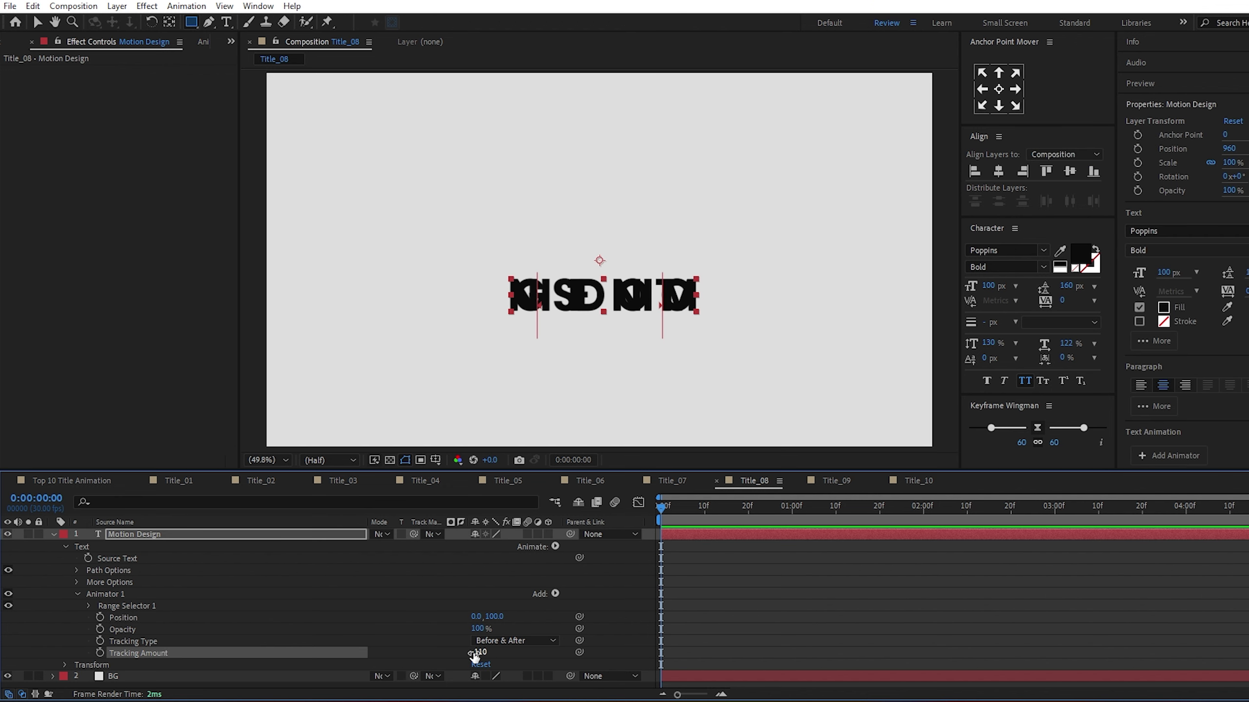
{"action": "left_click", "coordinate": [477, 630]}
{"action": "type", "text": "0"}
{"action": "key", "text": "Return"}
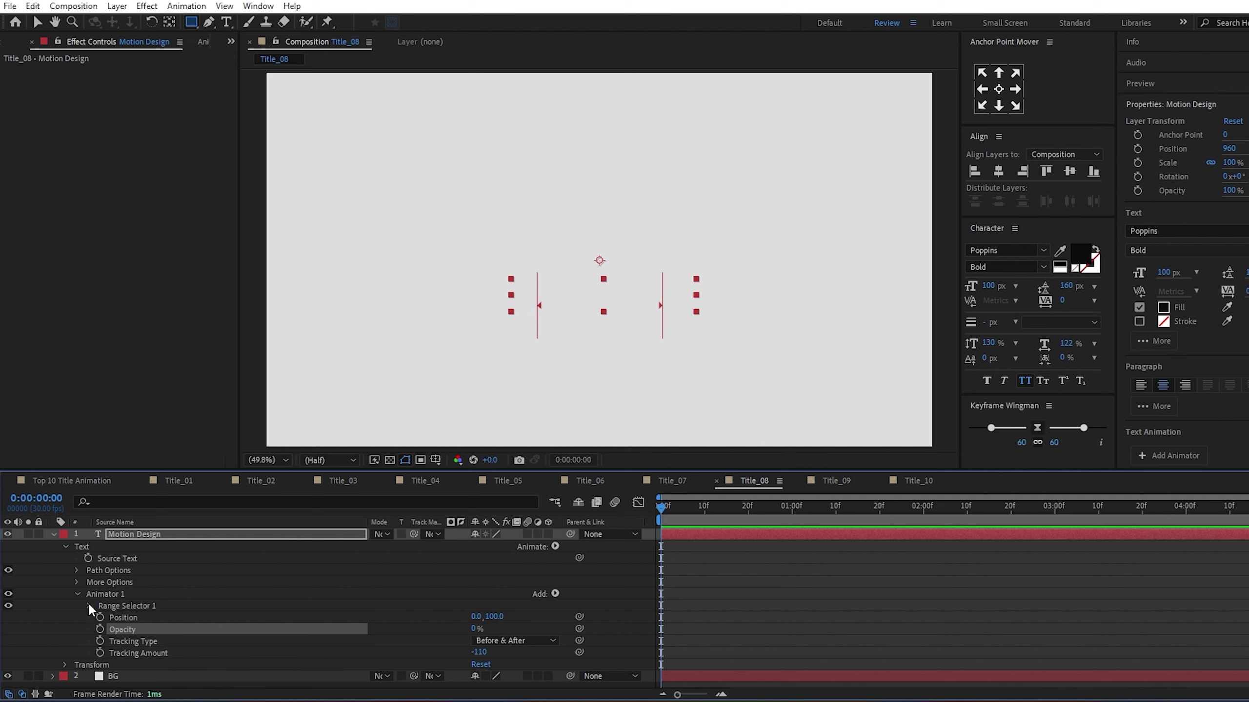
- Keyframe Range Selector Start from 0% at frame 0 to 100% at one second
{"action": "left_click", "coordinate": [89, 605]}
{"action": "scroll", "coordinate": [214, 603], "scroll_direction": "down", "scroll_amount": 1}
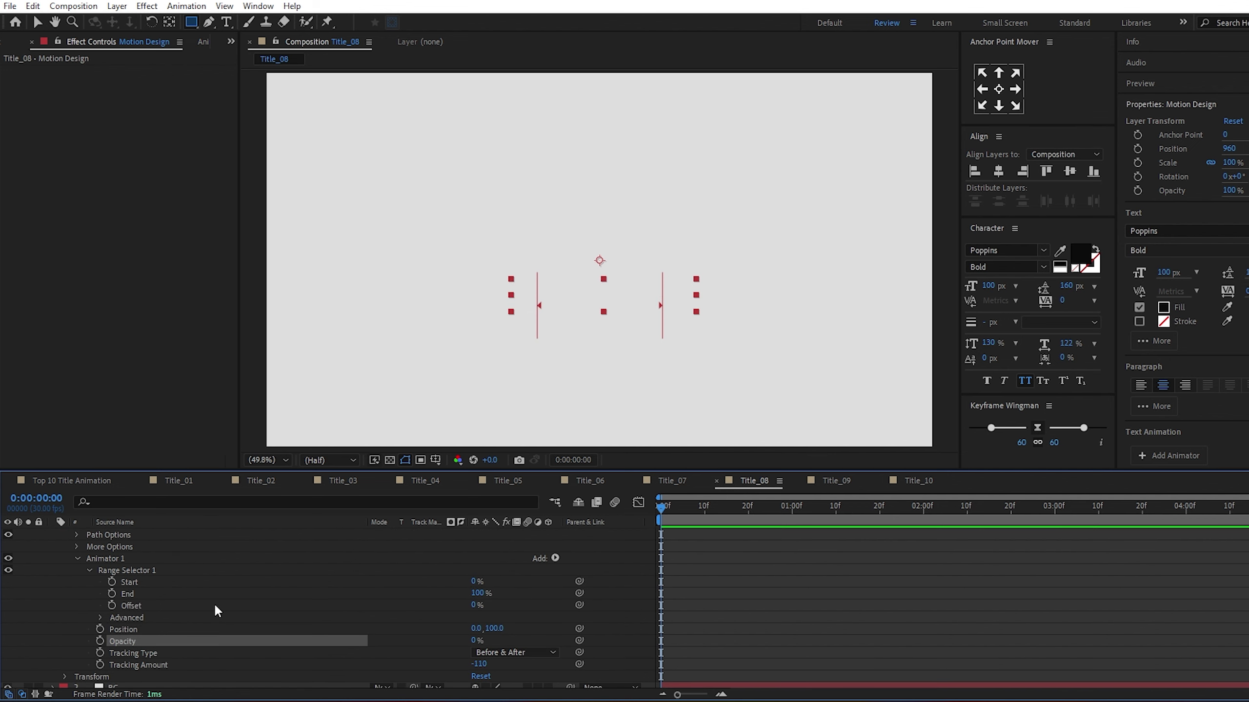
{"action": "left_click", "coordinate": [111, 583]}
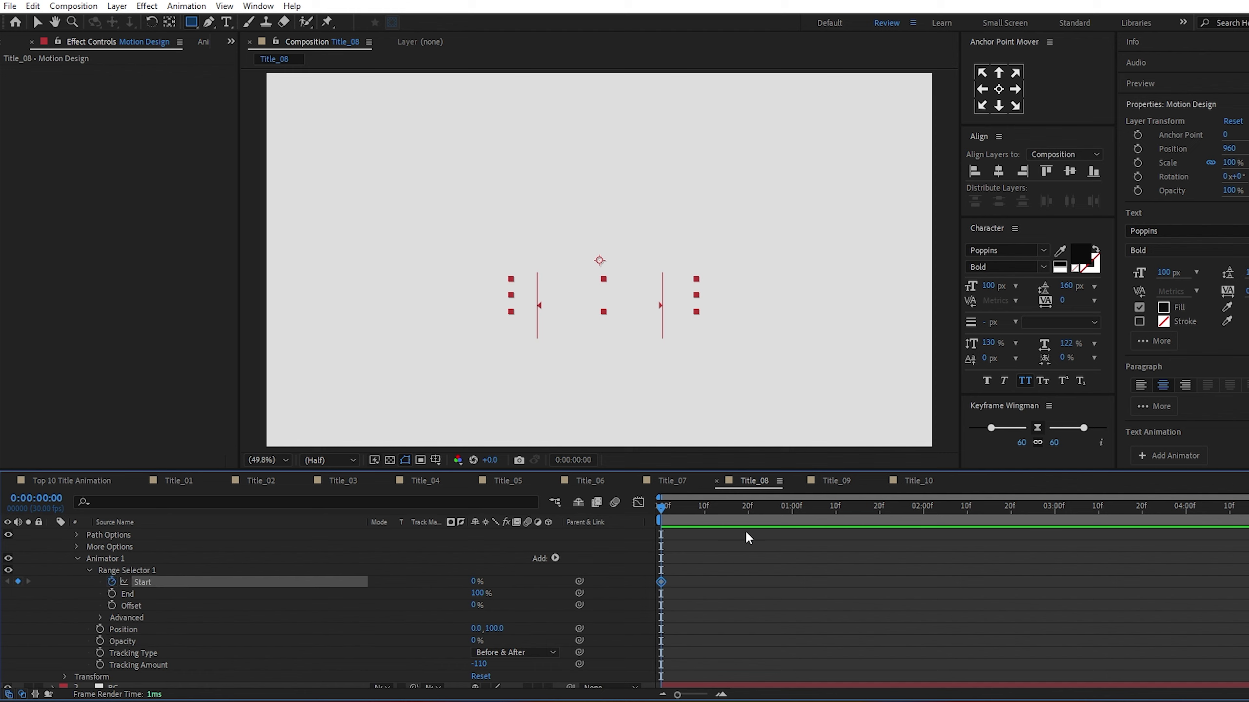
{"action": "left_click", "coordinate": [792, 512]}
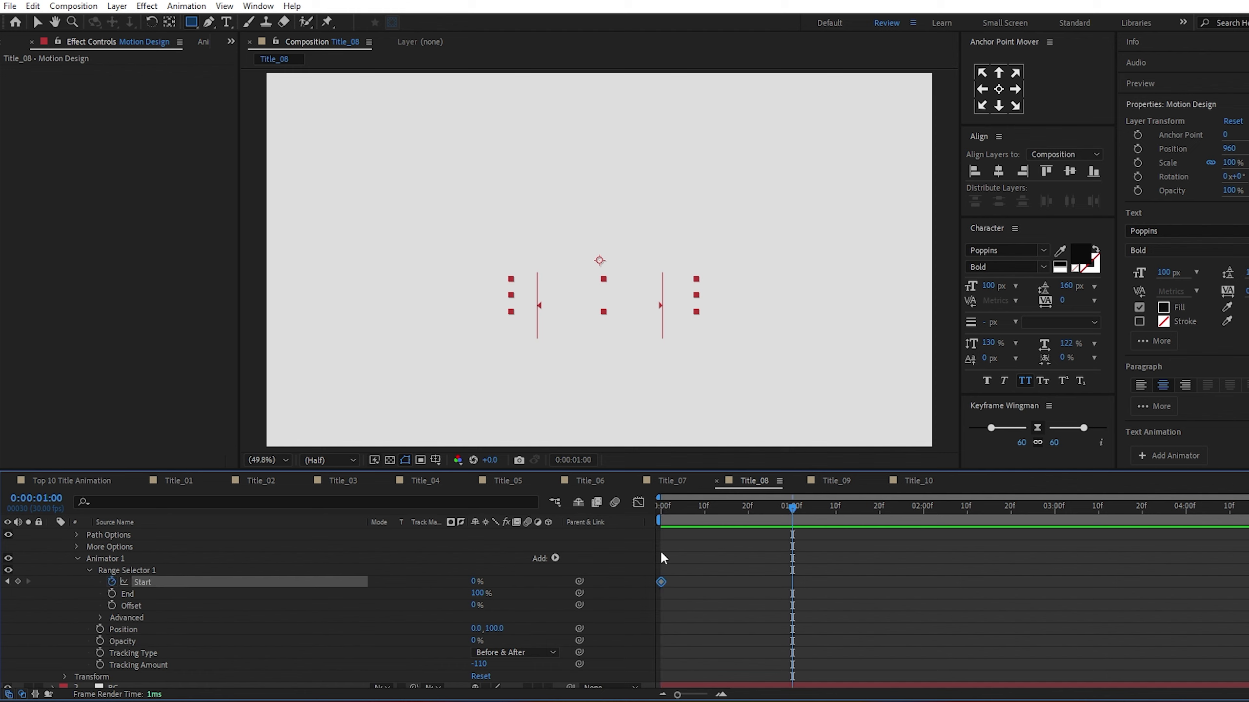
{"action": "left_click", "coordinate": [476, 582]}
{"action": "type", "text": "100"}
{"action": "key", "text": "Return"}
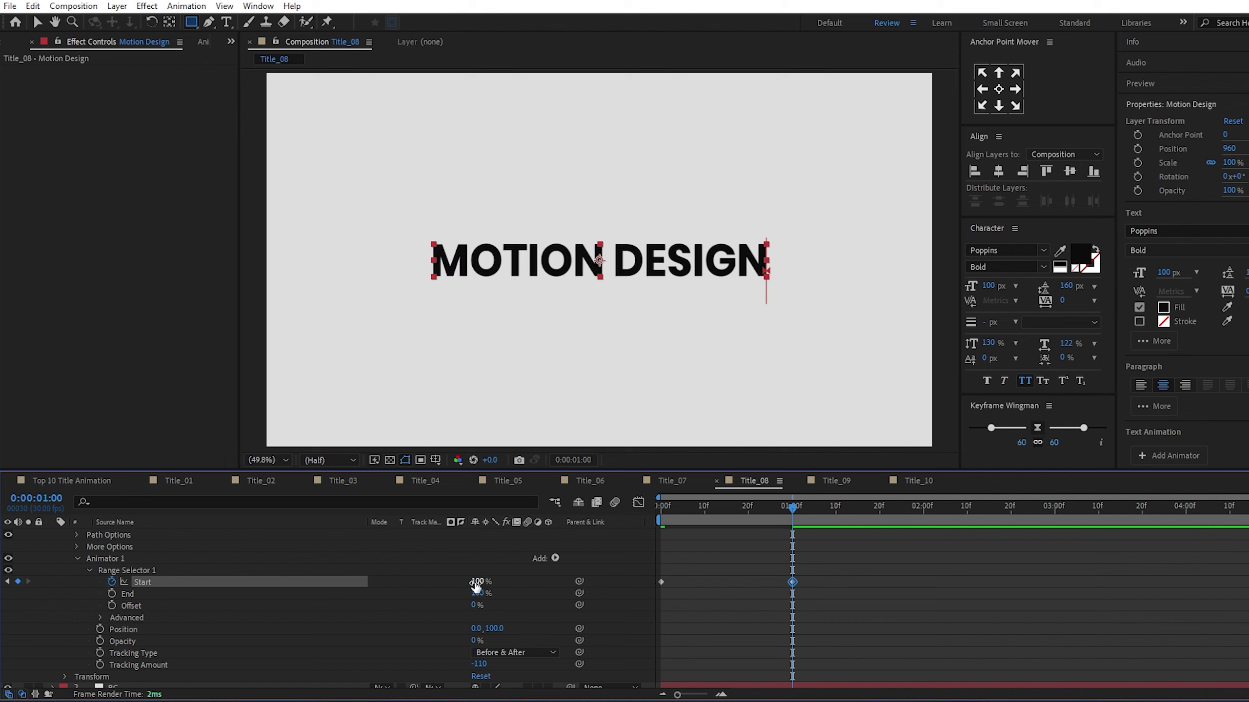
{"action": "left_click_drag", "start_coordinate": [793, 506], "coordinate": [648, 532]}
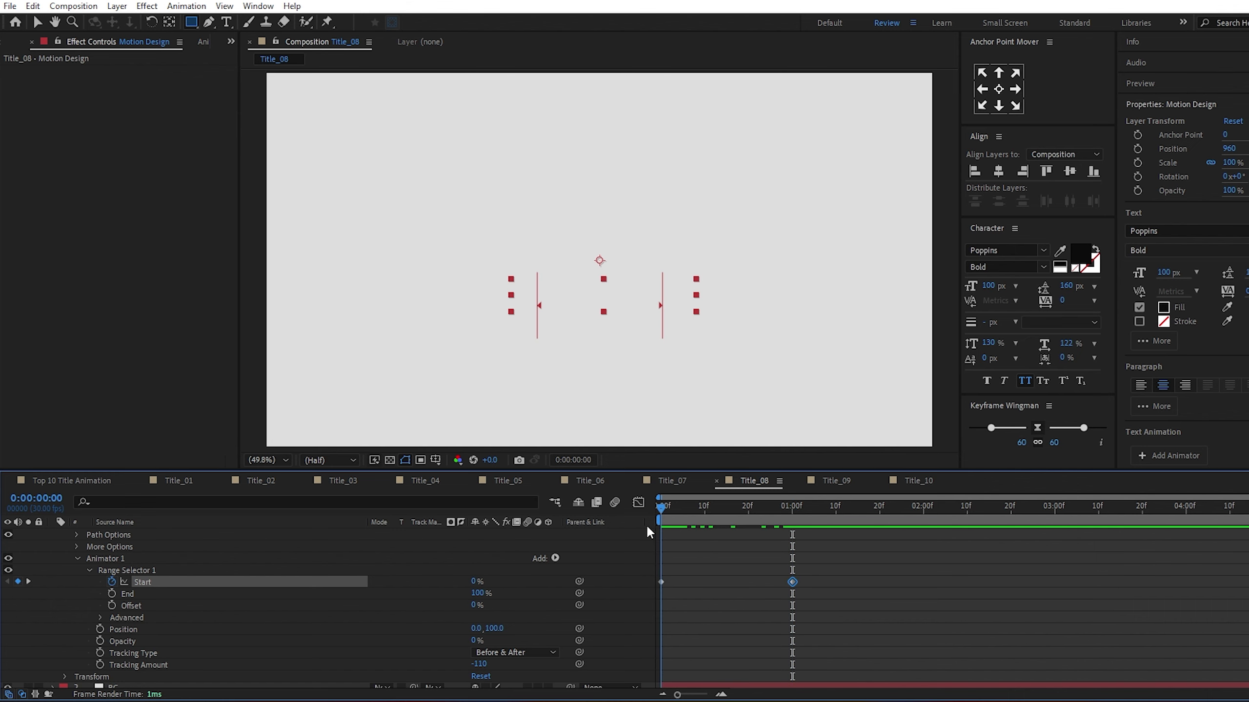
- Preview the reveal, then apply Easy Ease to both Start keyframes
{"action": "key", "text": "space"}
{"action": "key", "text": "space"}
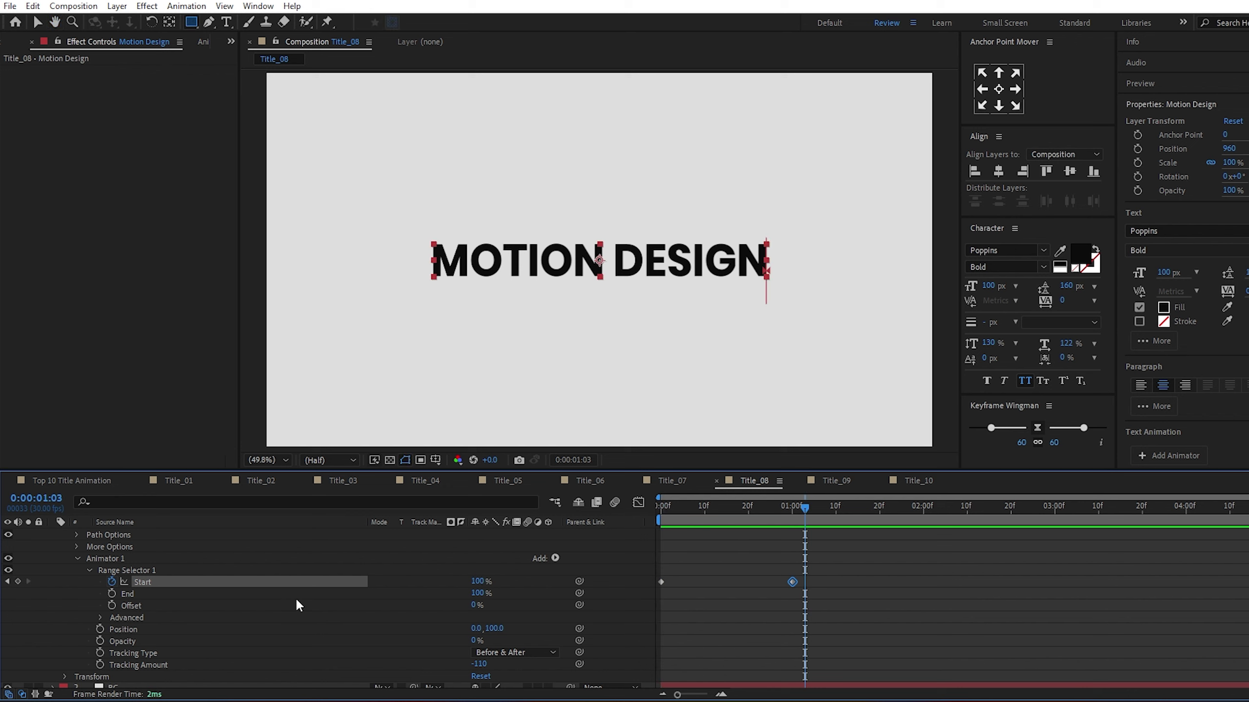
{"action": "key", "text": "u"}
{"action": "left_click", "coordinate": [699, 533]}
{"action": "key", "text": "u"}
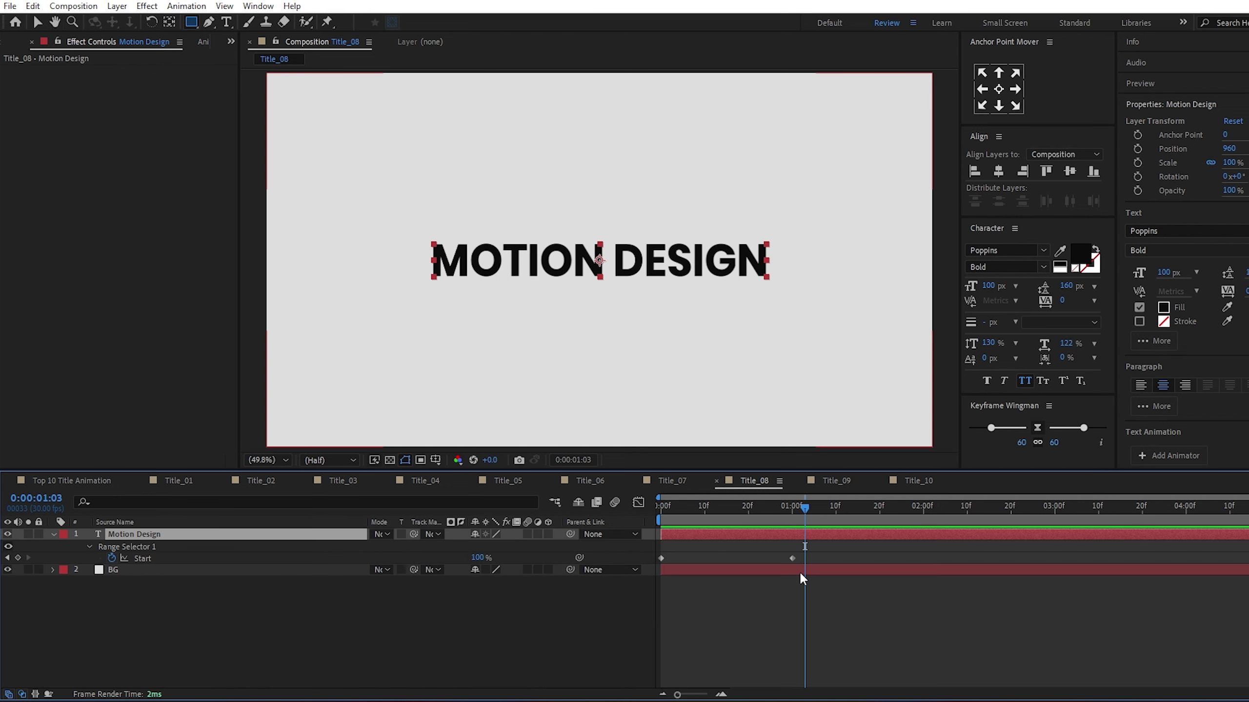
{"action": "left_click_drag", "start_coordinate": [799, 571], "coordinate": [647, 563]}
{"action": "key", "text": "F9"}
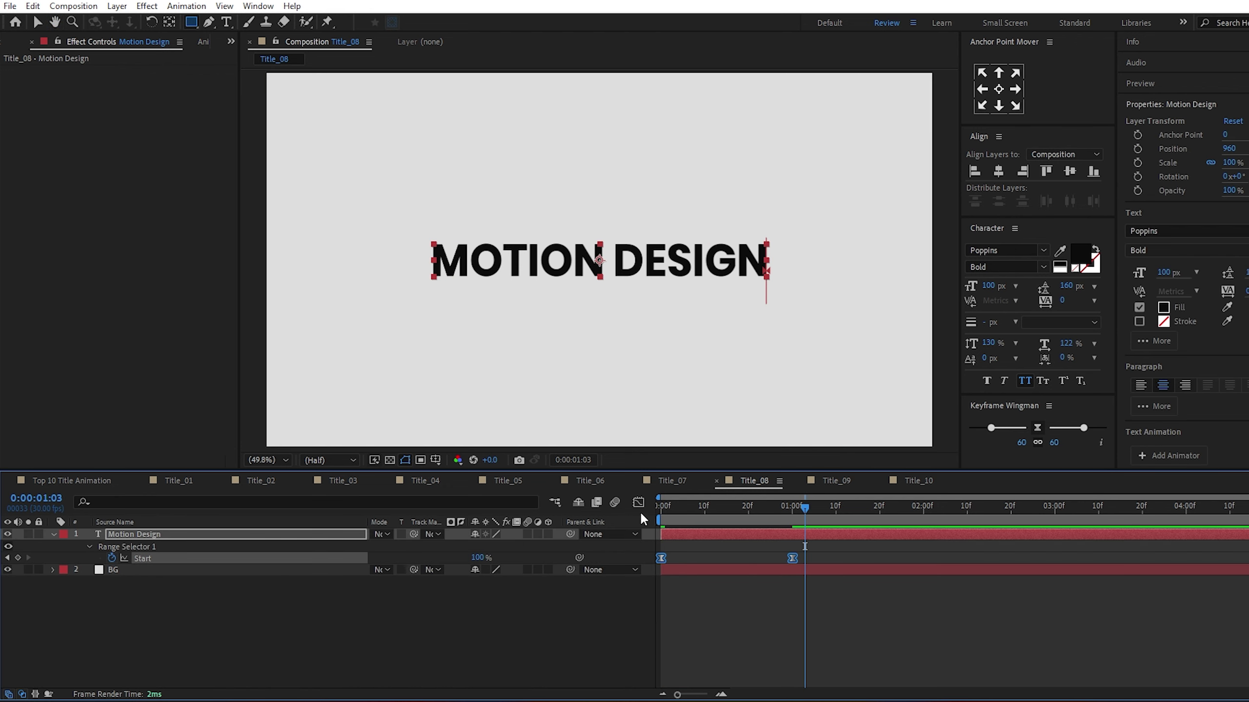
- In the speed graph, lengthen both Start keyframes' influence for a sharp mid-second spike, then preview
{"action": "left_click", "coordinate": [638, 502]}
{"action": "left_click_drag", "start_coordinate": [816, 636], "coordinate": [647, 660]}
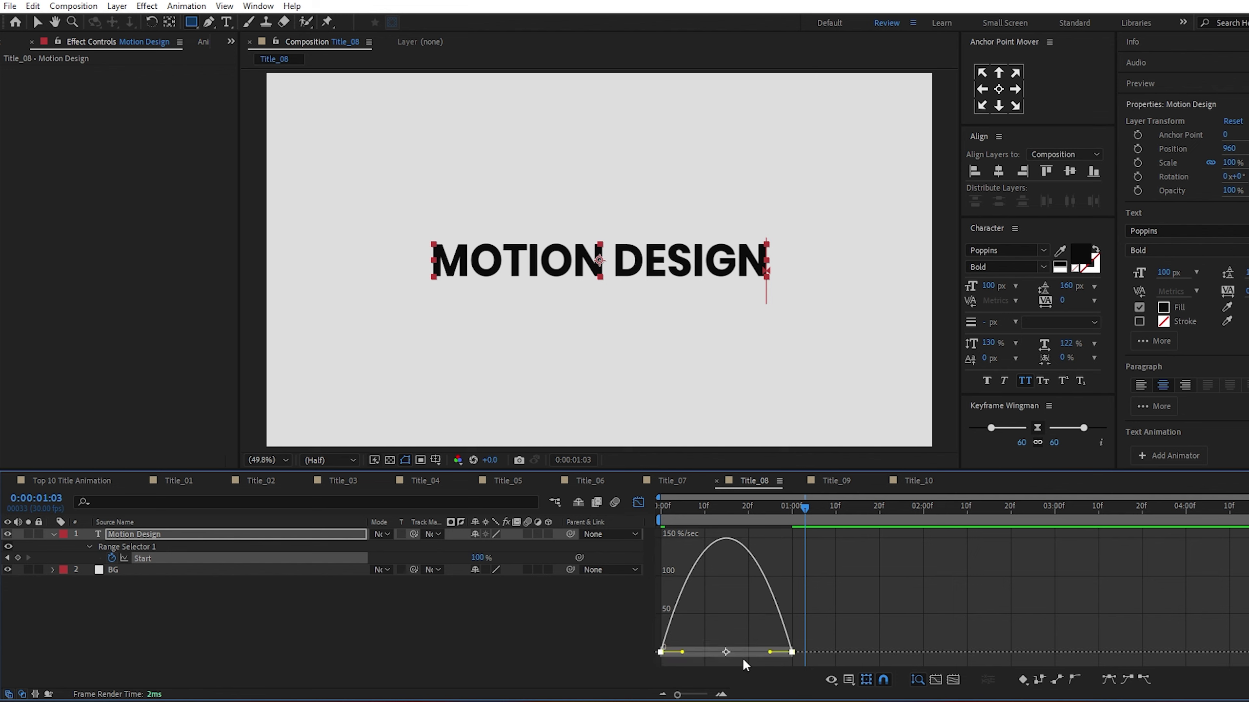
{"action": "left_click_drag", "start_coordinate": [770, 652], "coordinate": [694, 652]}
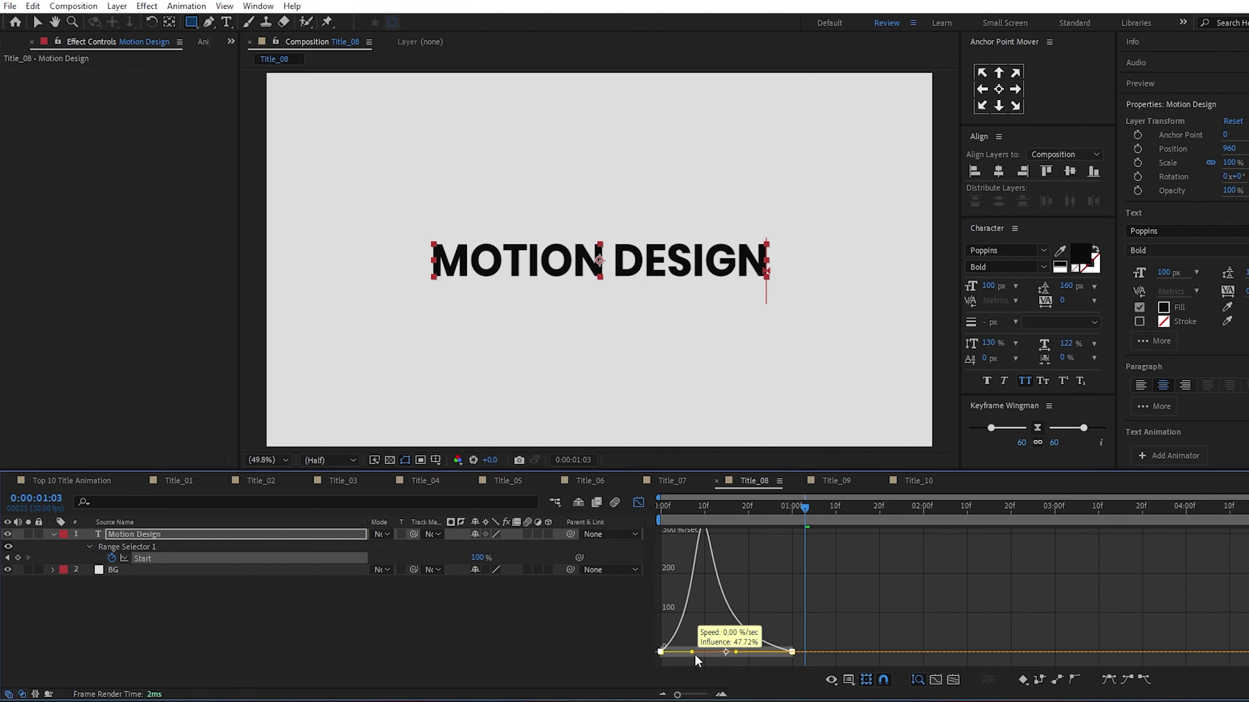
{"action": "left_click_drag", "start_coordinate": [696, 656], "coordinate": [715, 654]}
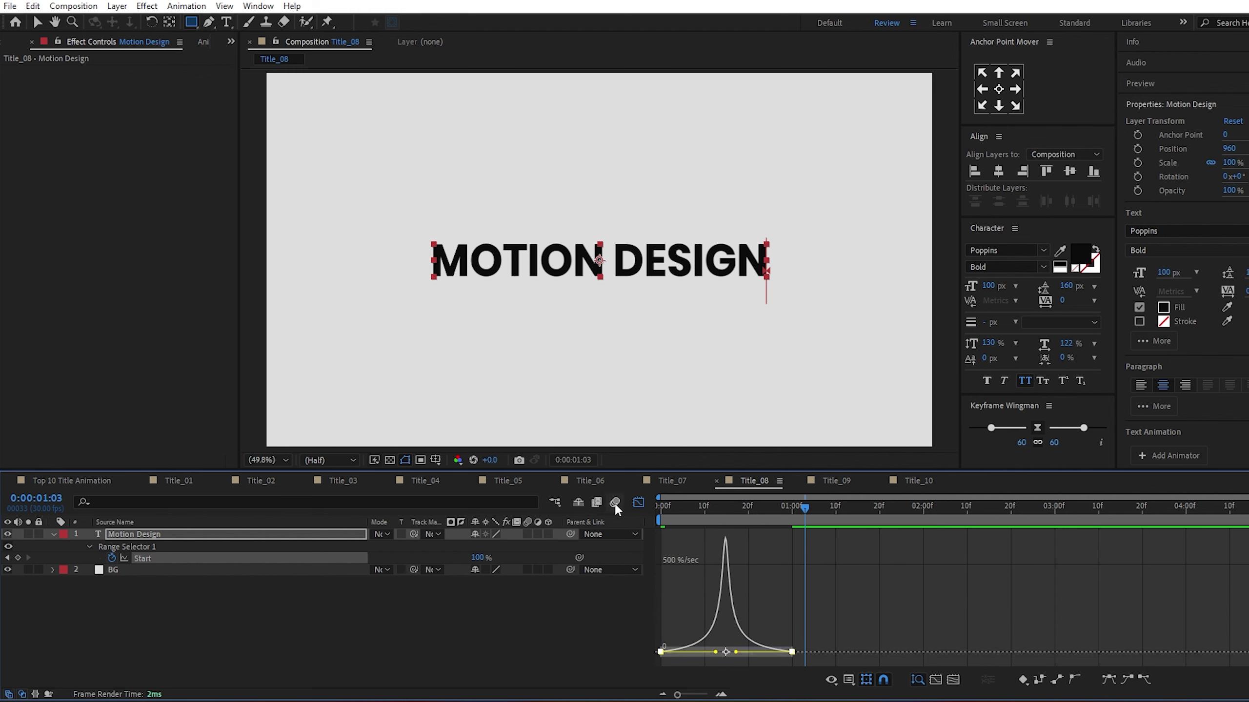
{"action": "key", "text": "space"}
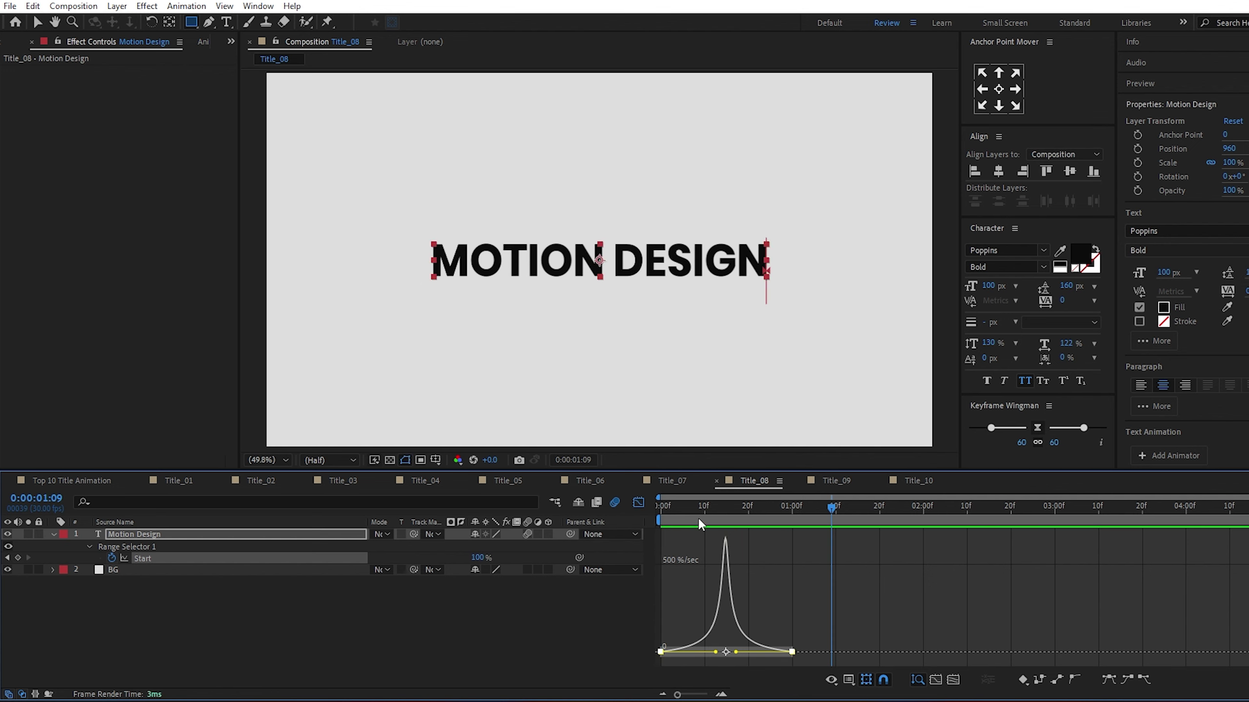
{"action": "key", "text": "space"}
{"action": "key", "text": "space"}
{"action": "key", "text": "space"}
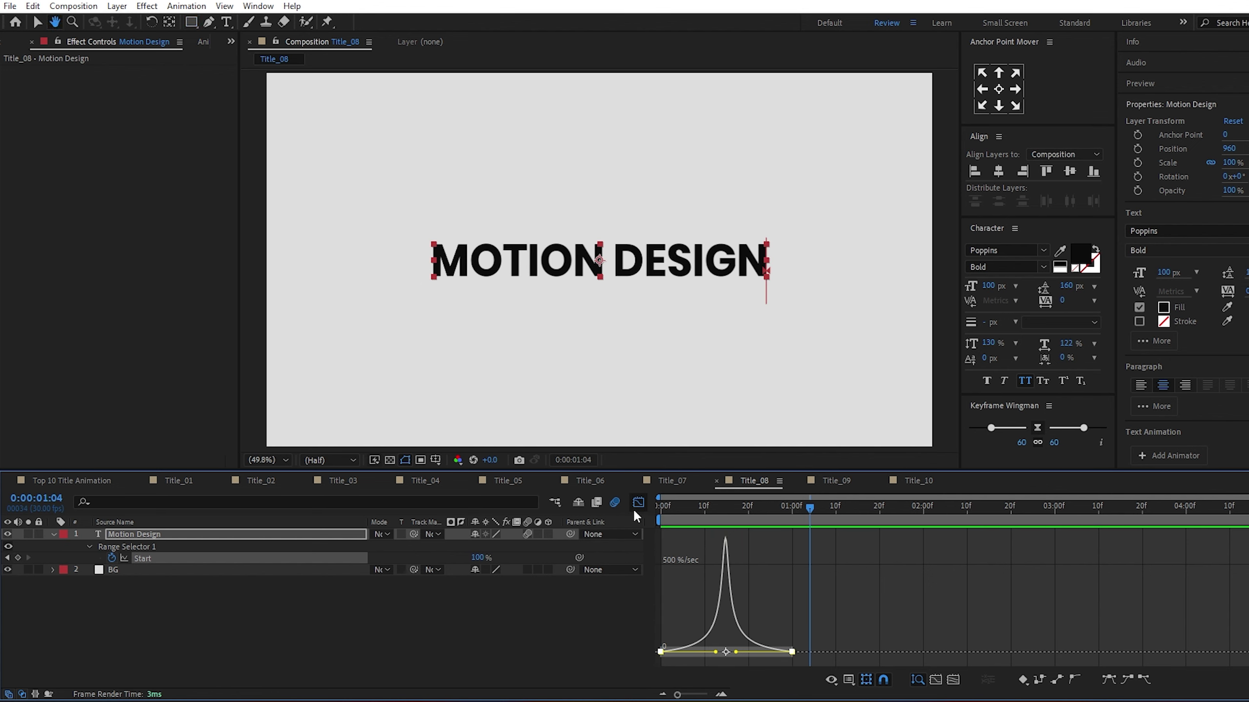
{"action": "left_click", "coordinate": [638, 502]}
{"action": "left_click", "coordinate": [594, 593]}
{"action": "left_click", "coordinate": [147, 535]}
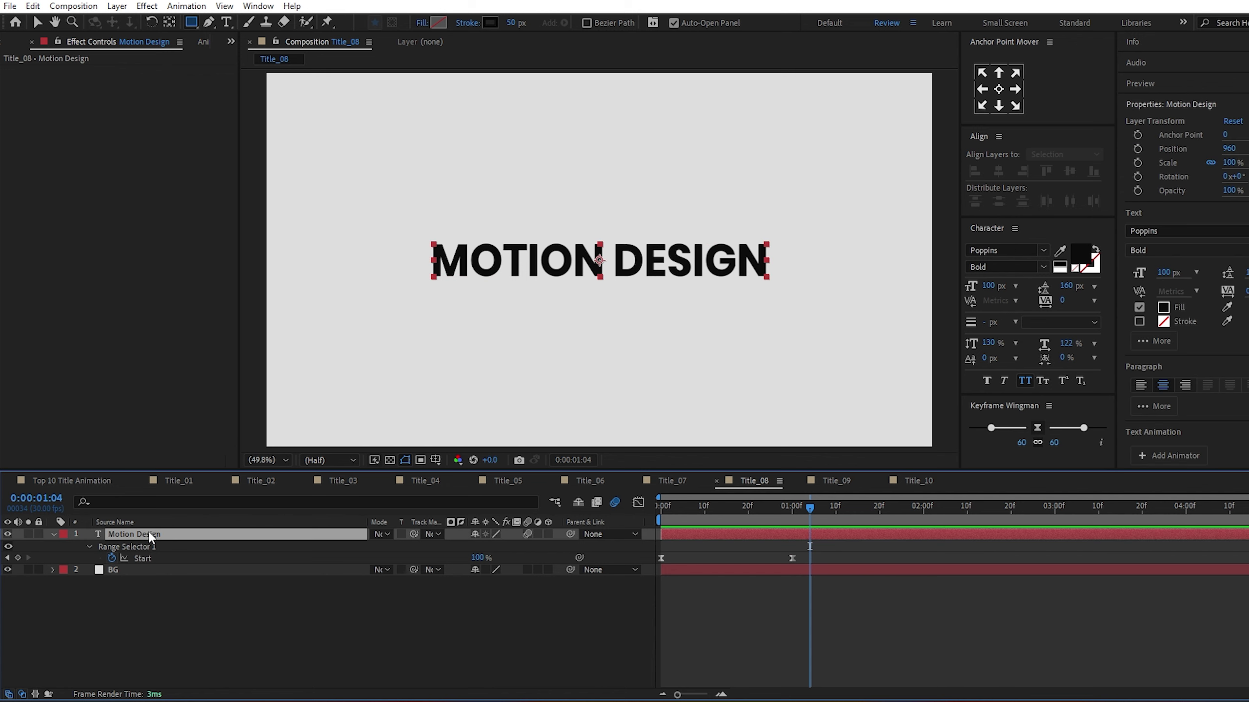
- Switch to Title_09 and enable per-character 3D on the Motion Design text
{"action": "key", "text": "u"}
{"action": "left_click", "coordinate": [830, 484]}
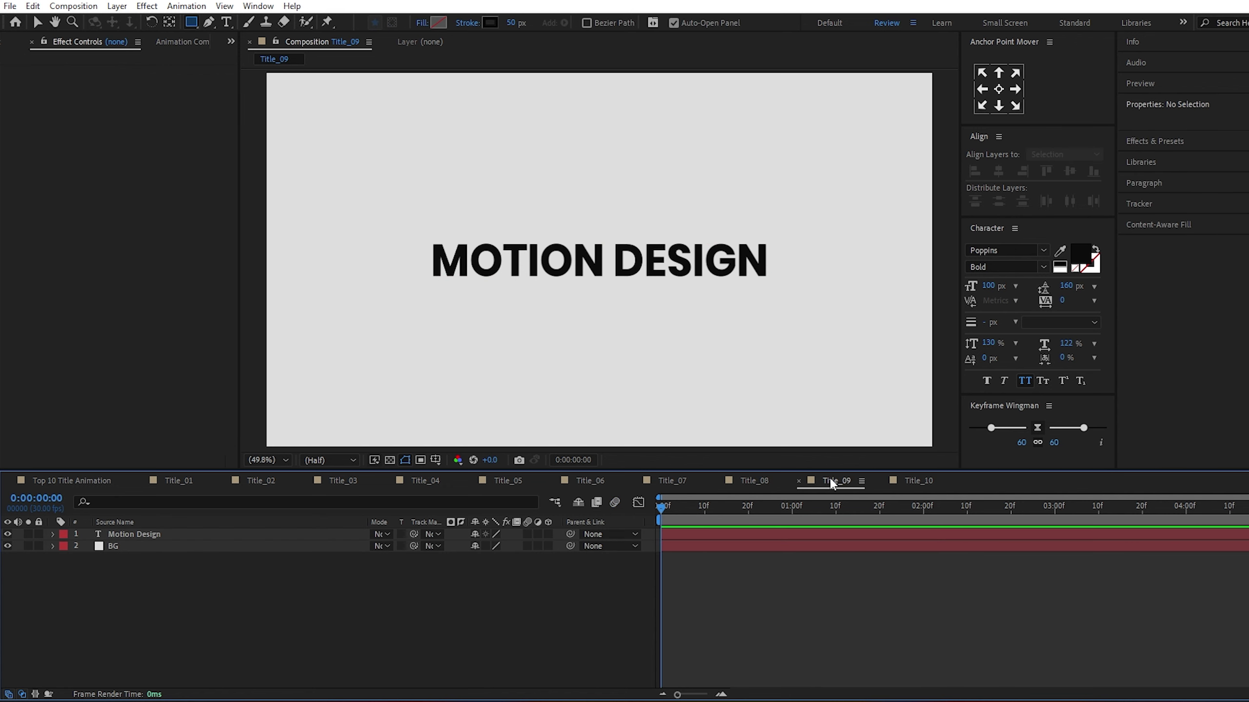
{"action": "left_click", "coordinate": [195, 533]}
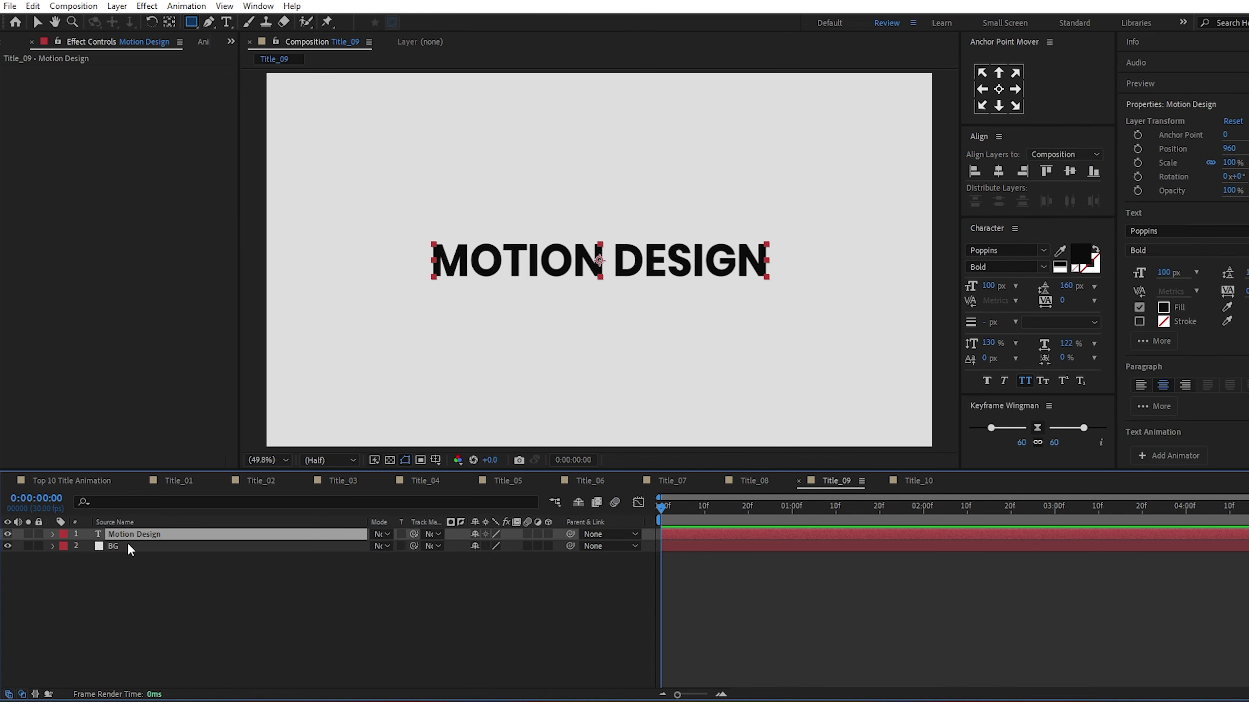
{"action": "left_click", "coordinate": [53, 535]}
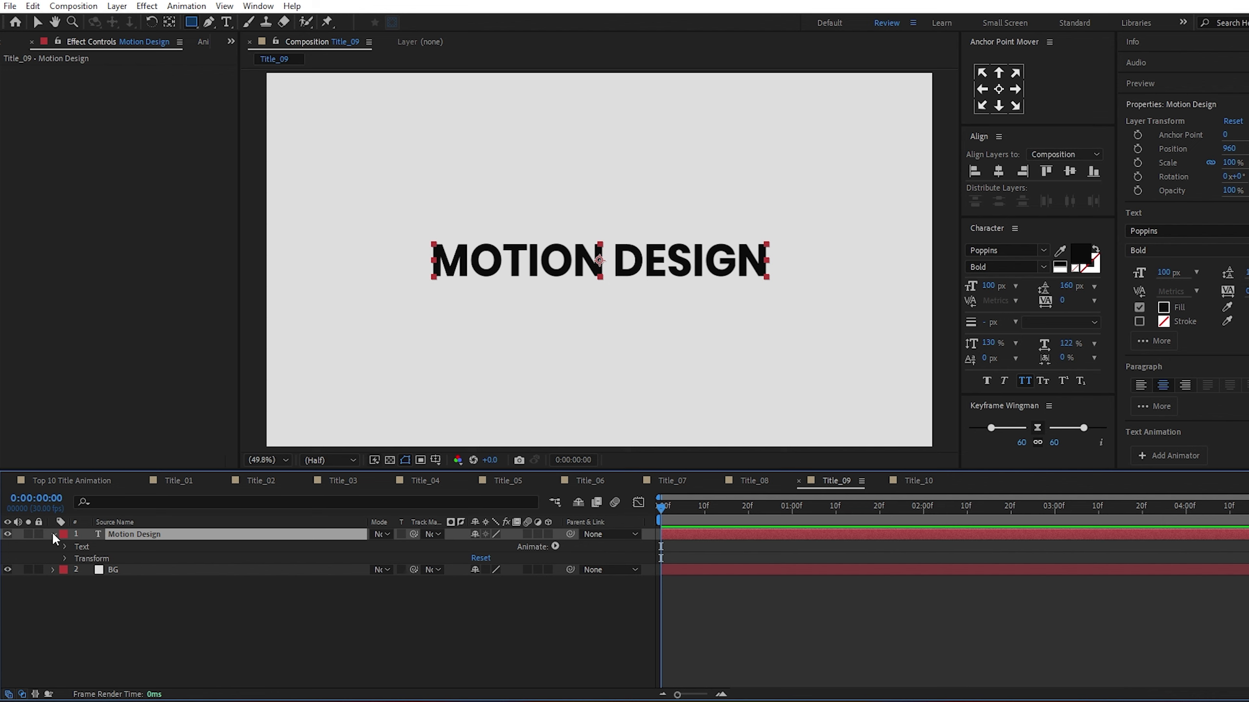
{"action": "left_click", "coordinate": [555, 546]}
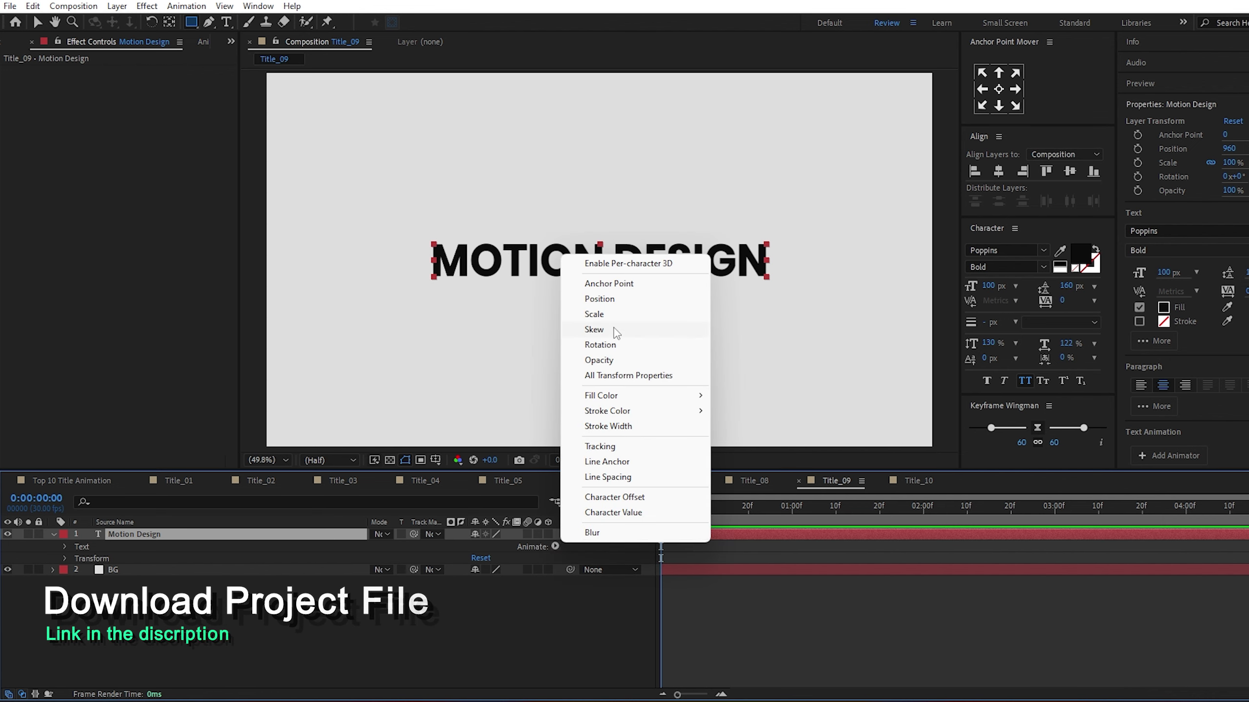
{"action": "left_click", "coordinate": [635, 266]}
- Add a Rotation animator and include Opacity in Animator 1
{"action": "left_click", "coordinate": [554, 550]}
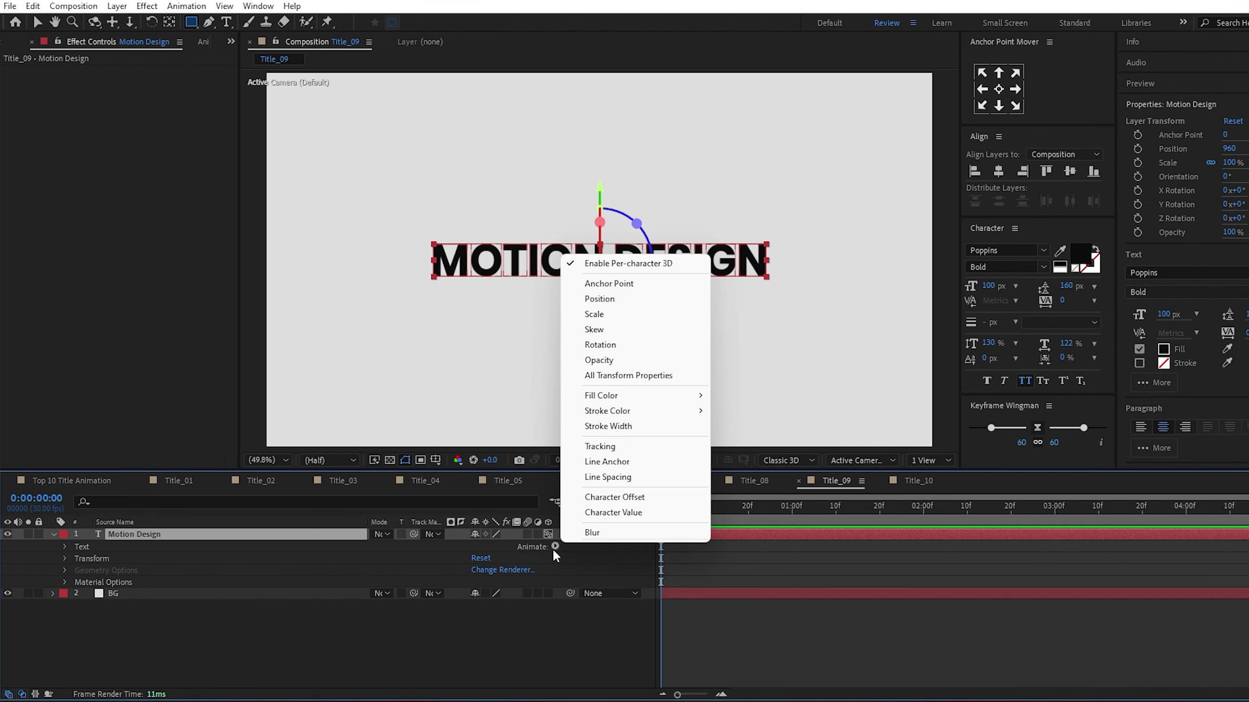
{"action": "left_click", "coordinate": [612, 348]}
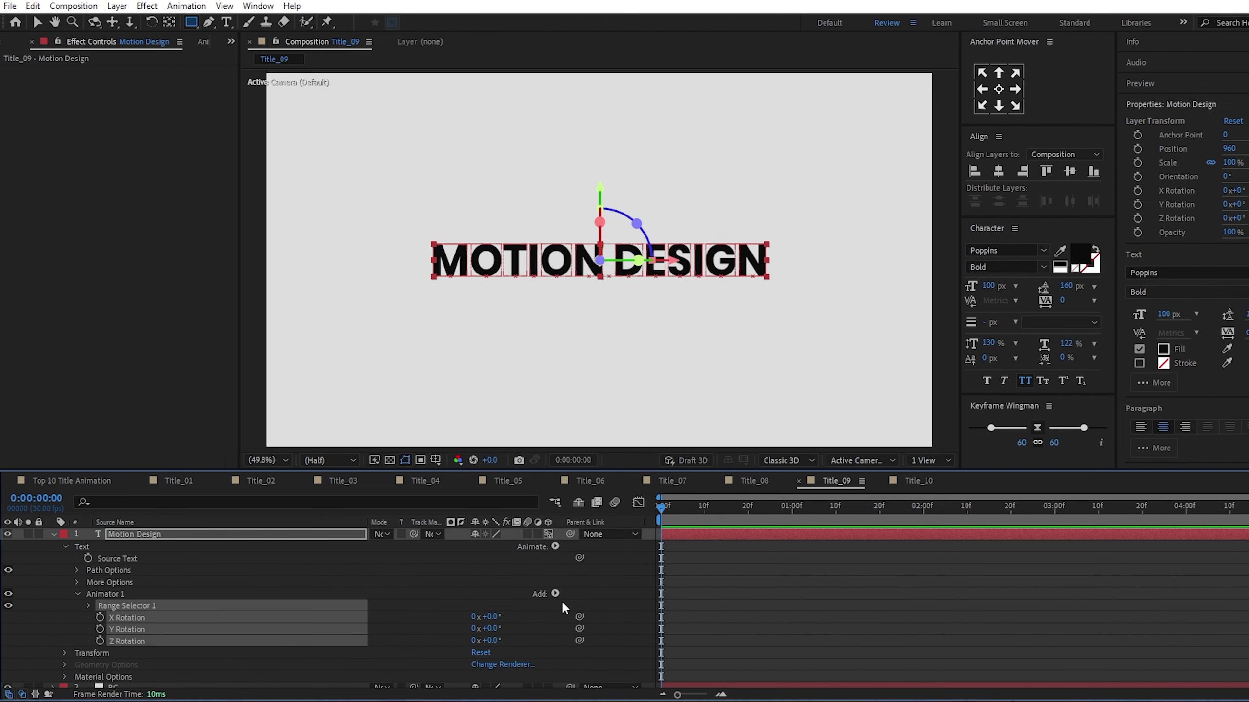
{"action": "left_click", "coordinate": [554, 594]}
{"action": "mouse_move", "coordinate": [589, 598]}
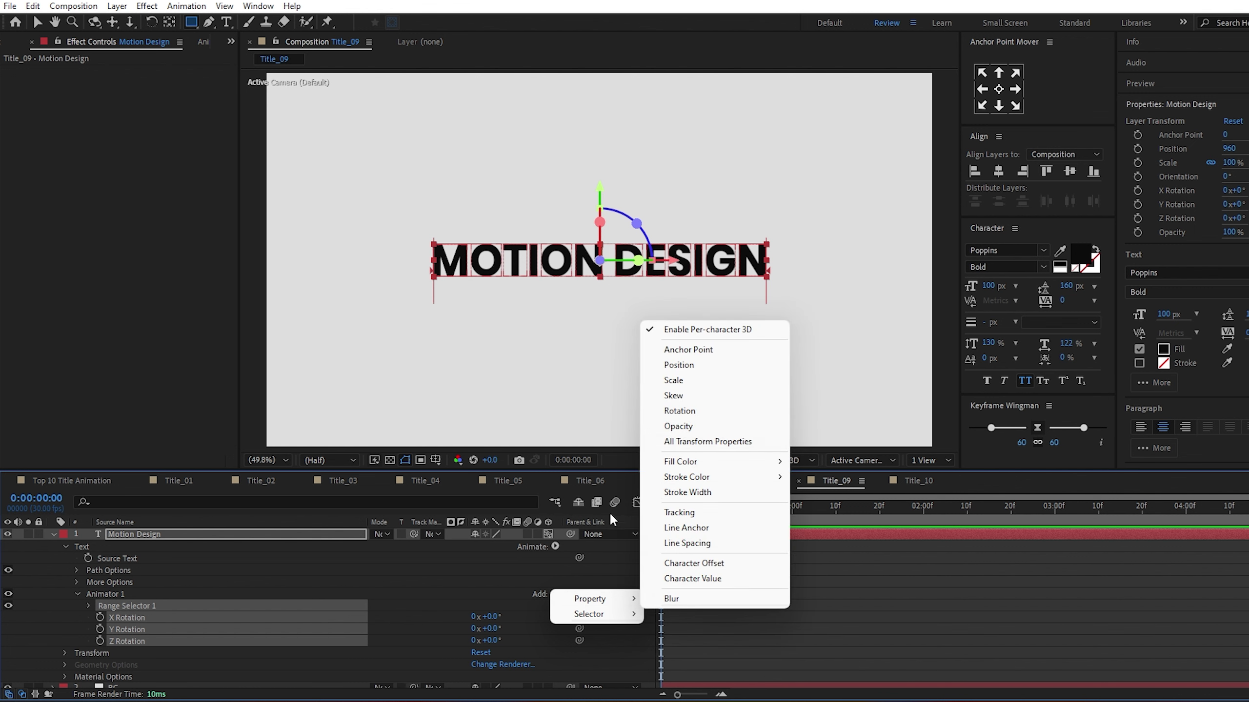
{"action": "left_click", "coordinate": [686, 427]}
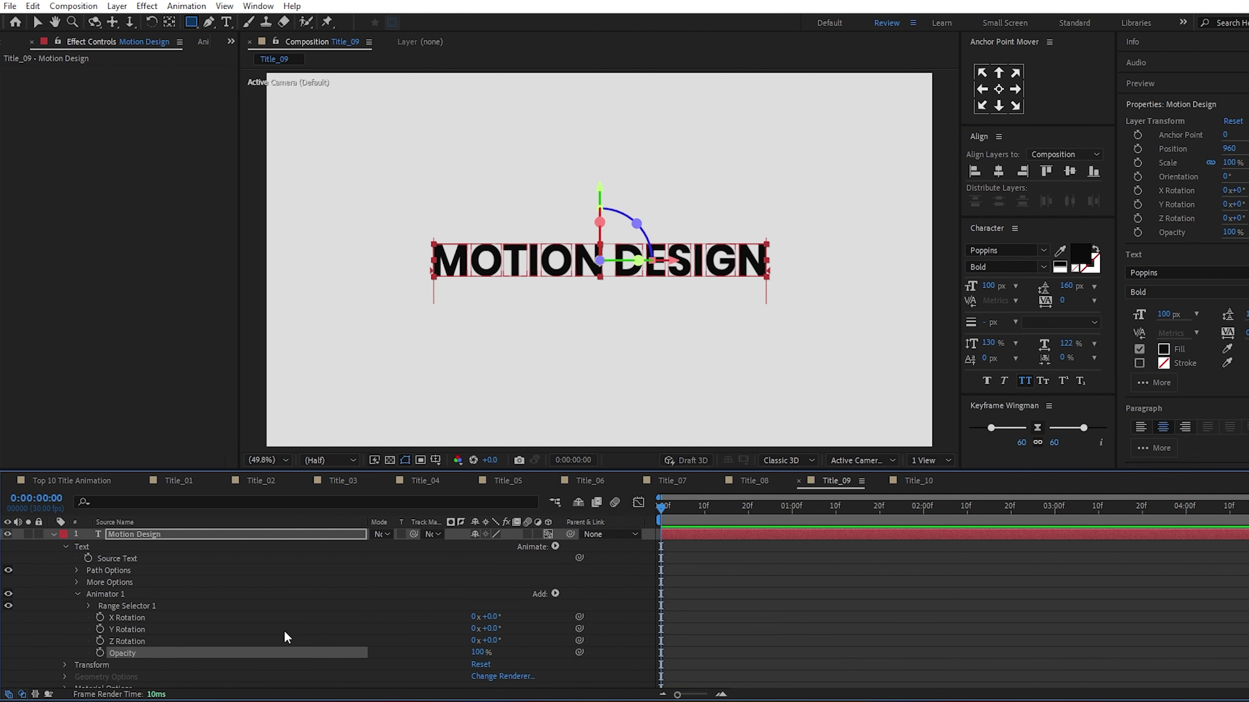
- Set the animator's Y Rotation to -90° and Opacity to 0%
{"action": "left_click", "coordinate": [132, 625]}
{"action": "left_click", "coordinate": [491, 629]}
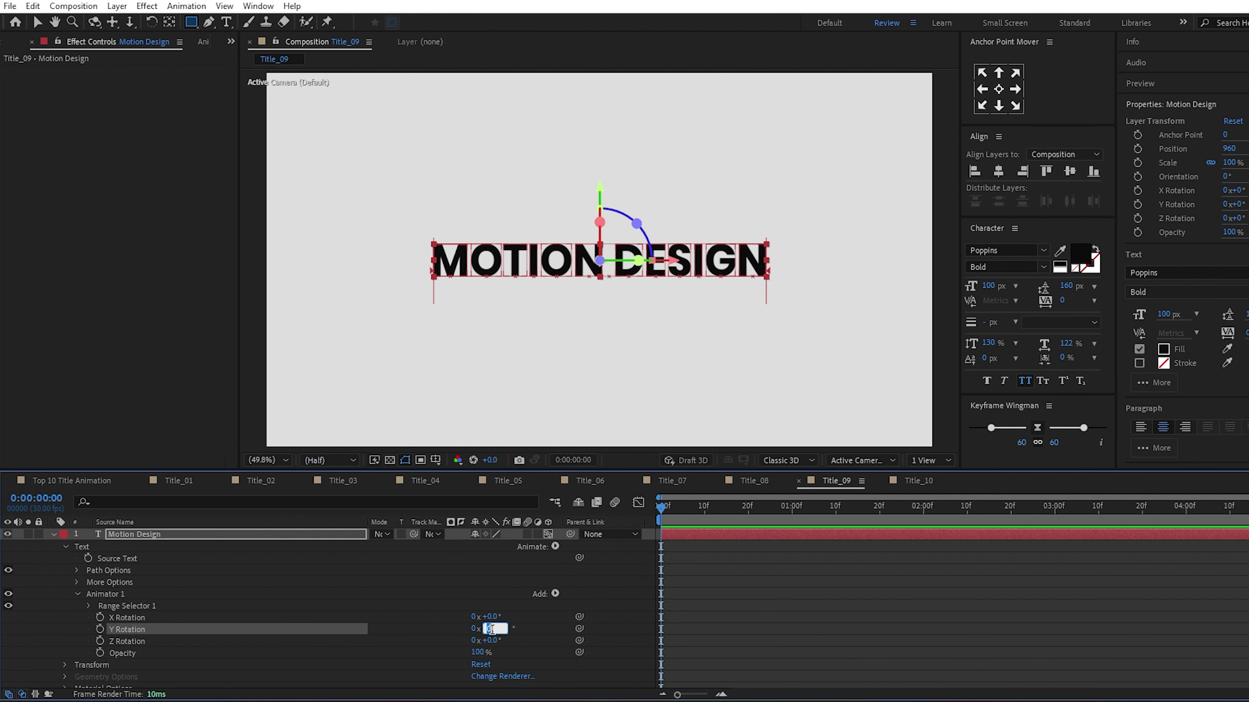
{"action": "key", "text": "Return"}
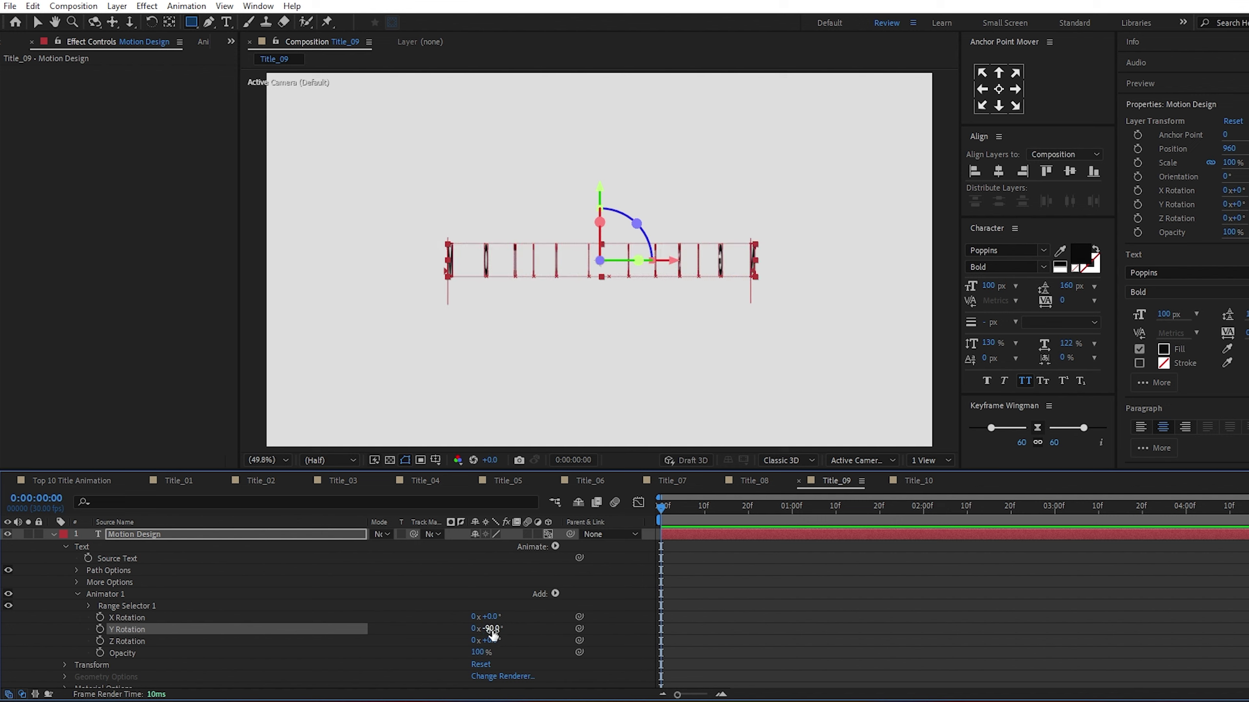
{"action": "left_click", "coordinate": [482, 654]}
{"action": "type", "text": "0"}
{"action": "key", "text": "Return"}
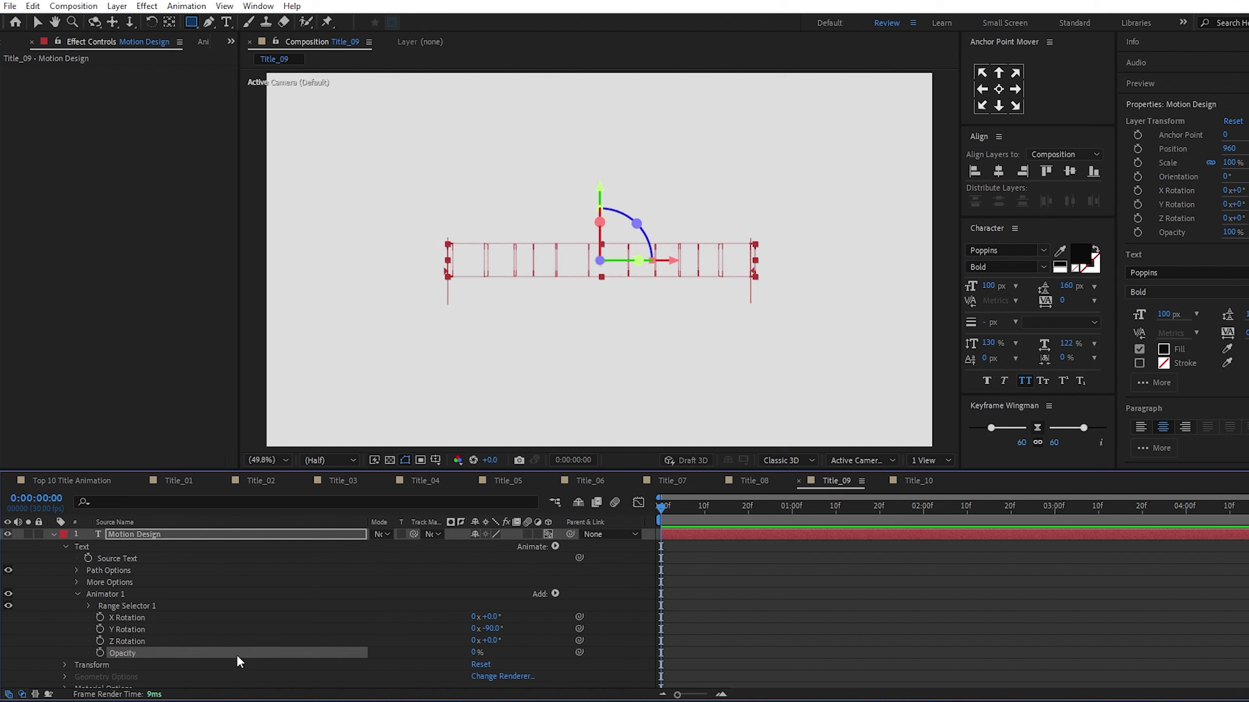
{"action": "left_click", "coordinate": [88, 605]}
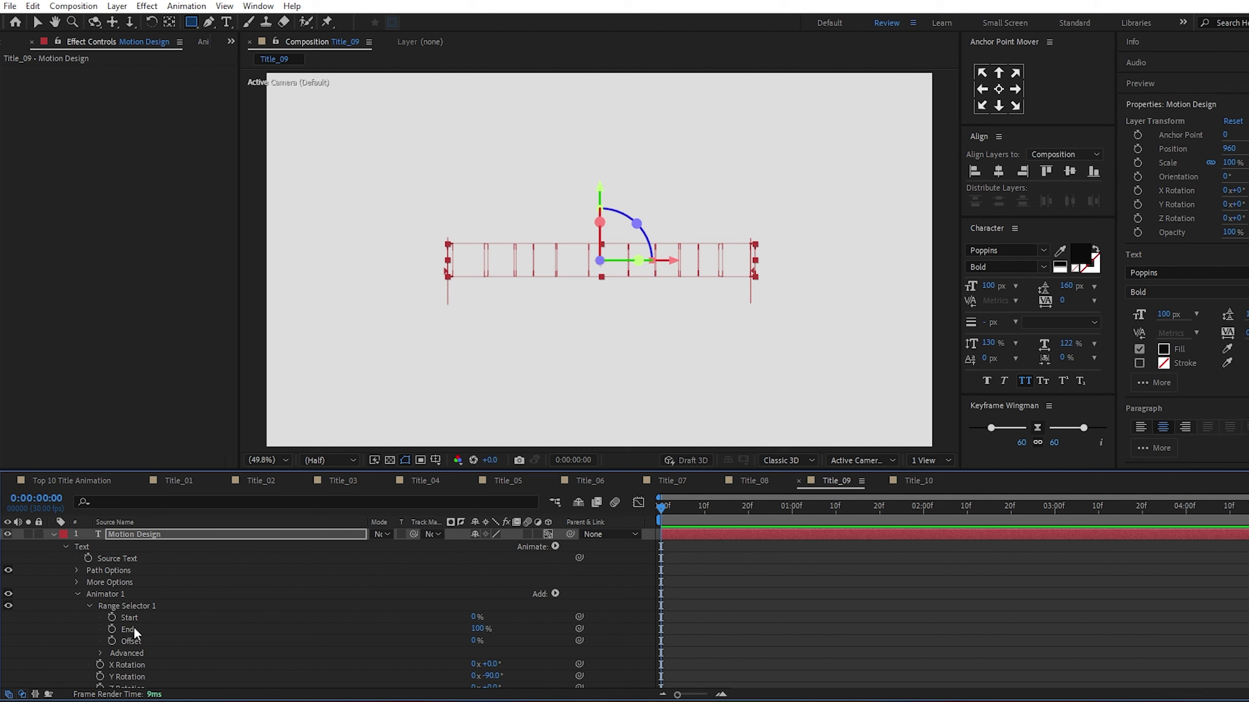
- Keyframe the range Offset at -100% on frame 0 and 100% at one second
{"action": "left_click", "coordinate": [111, 641]}
{"action": "left_click", "coordinate": [475, 641]}
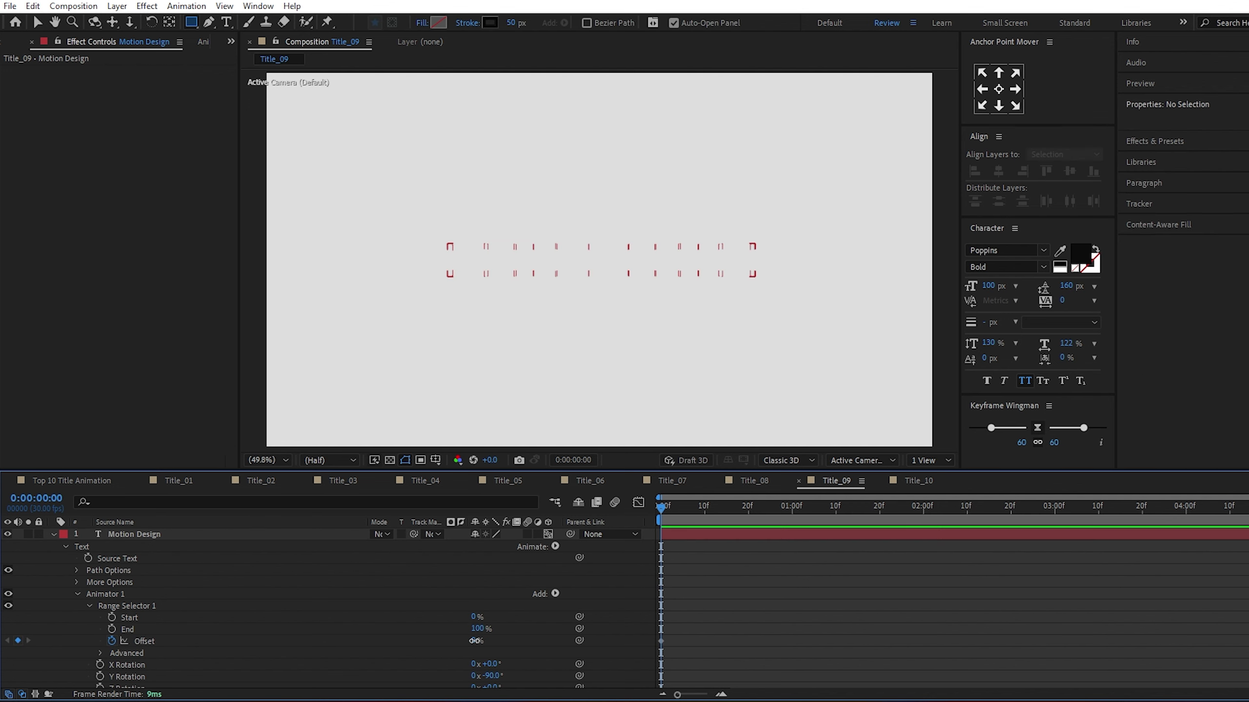
{"action": "type", "text": "-1"}
{"action": "type", "text": "00"}
{"action": "key", "text": "Return"}
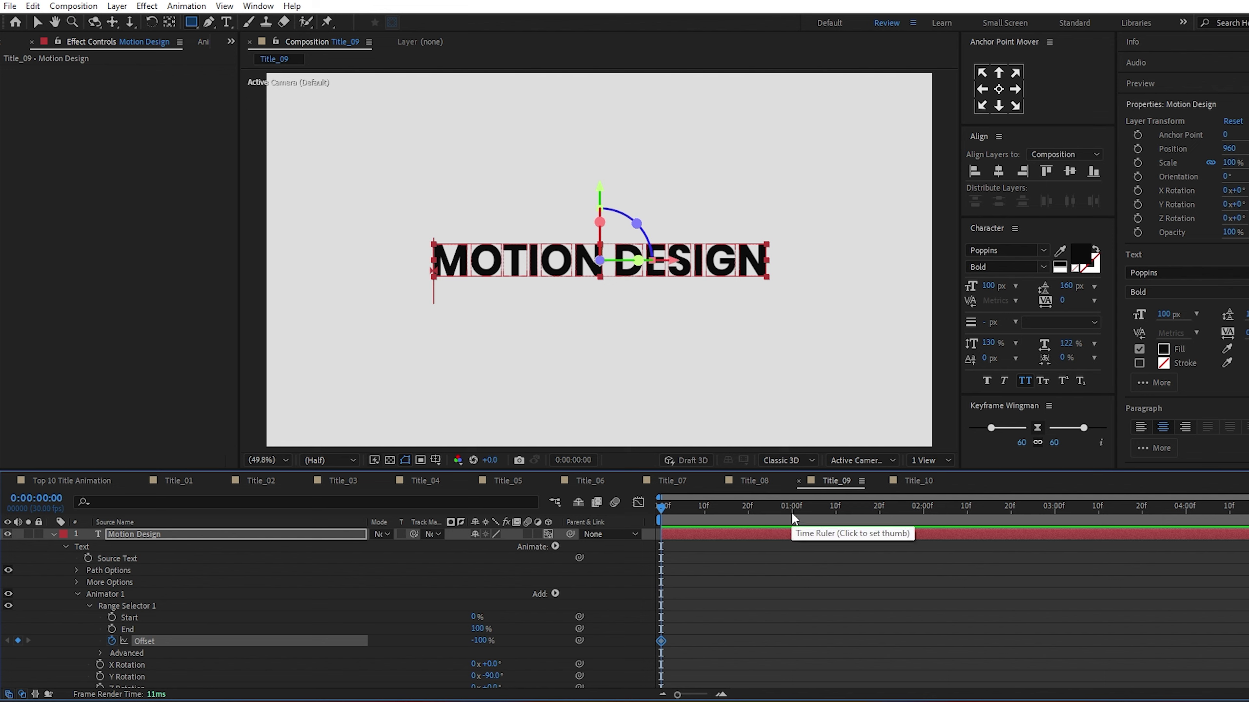
{"action": "left_click", "coordinate": [792, 506]}
{"action": "left_click", "coordinate": [480, 641]}
{"action": "type", "text": "100"}
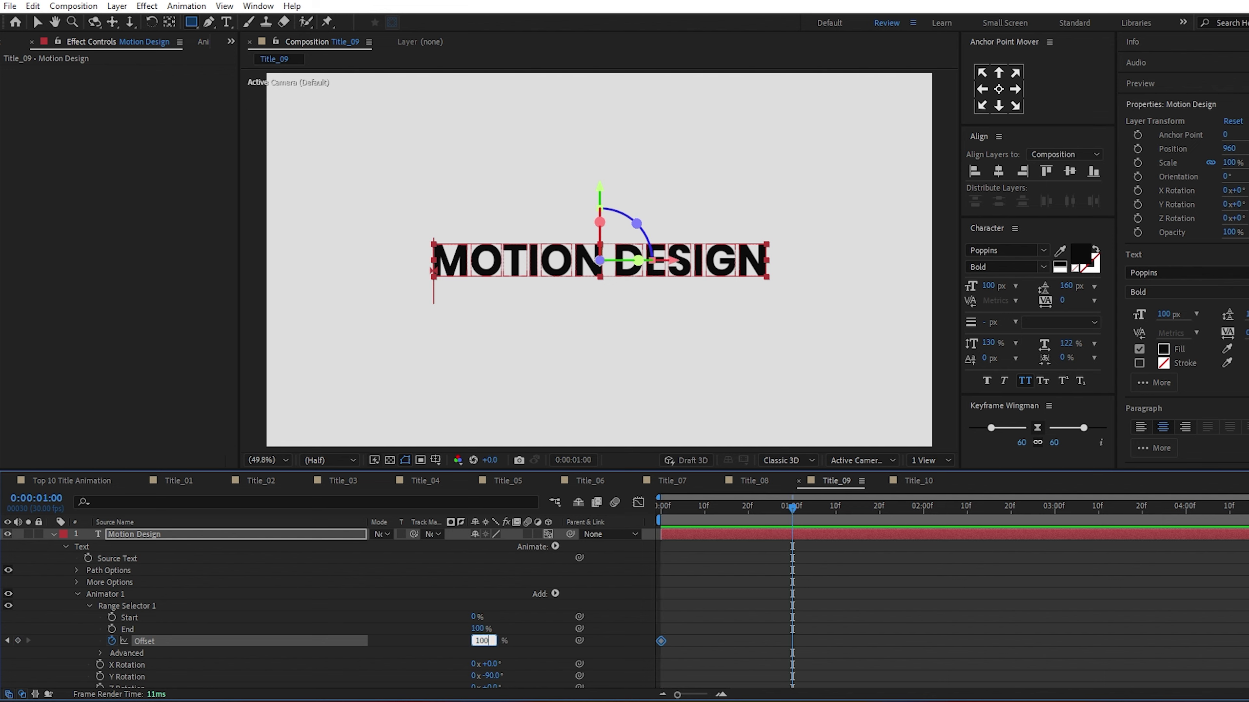
{"action": "key", "text": "Return"}
{"action": "left_click", "coordinate": [100, 653]}
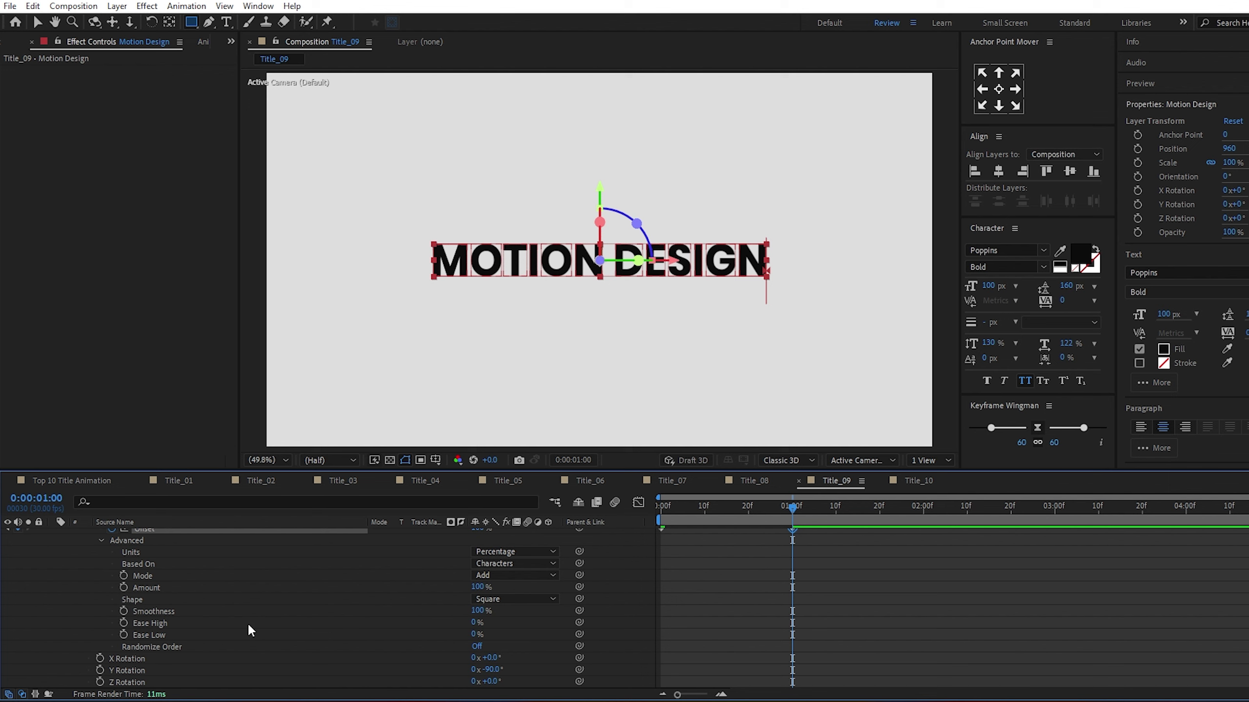
- Set the range selector Shape to Ramp Up with Ease High 50 and Ease Low 100
{"action": "left_click", "coordinate": [541, 598]}
{"action": "left_click", "coordinate": [504, 629]}
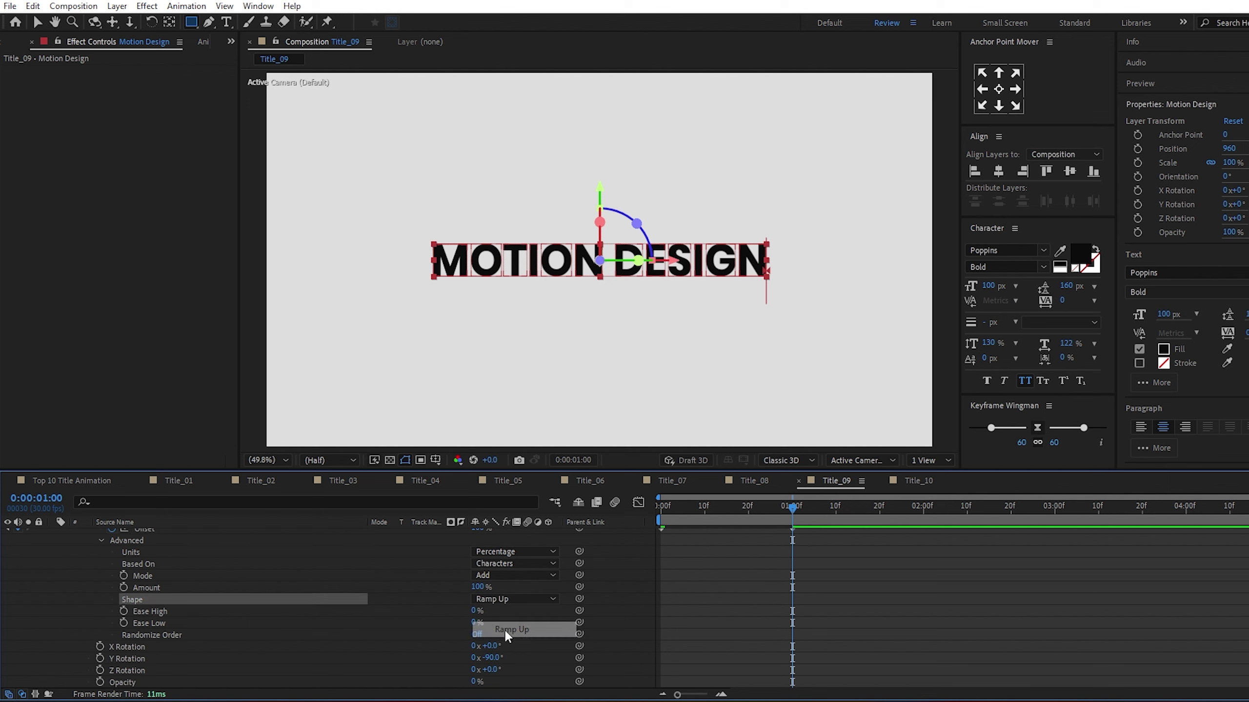
{"action": "left_click", "coordinate": [477, 610]}
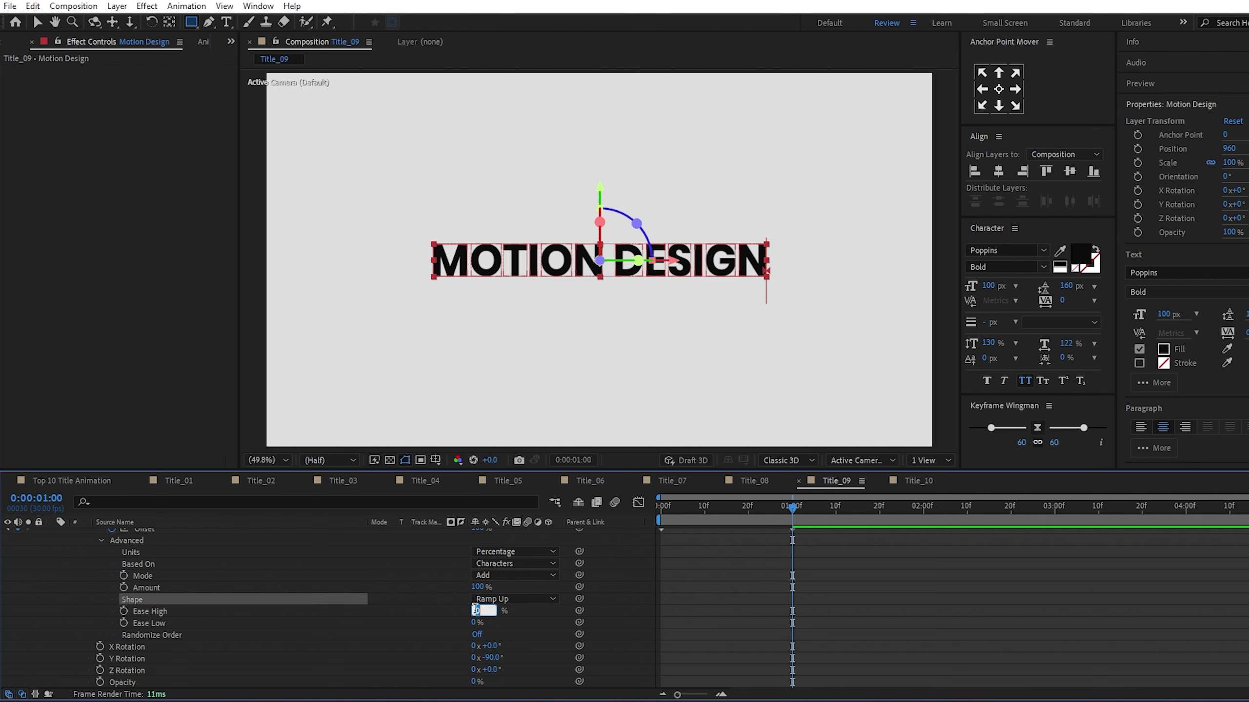
{"action": "type", "text": "50"}
{"action": "key", "text": "Tab"}
{"action": "type", "text": "100"}
{"action": "left_click", "coordinate": [540, 623]}
- Turn on motion blur for the text layer and Easy Ease both Offset keyframes
{"action": "scroll", "coordinate": [516, 572], "scroll_direction": "up", "scroll_amount": 5}
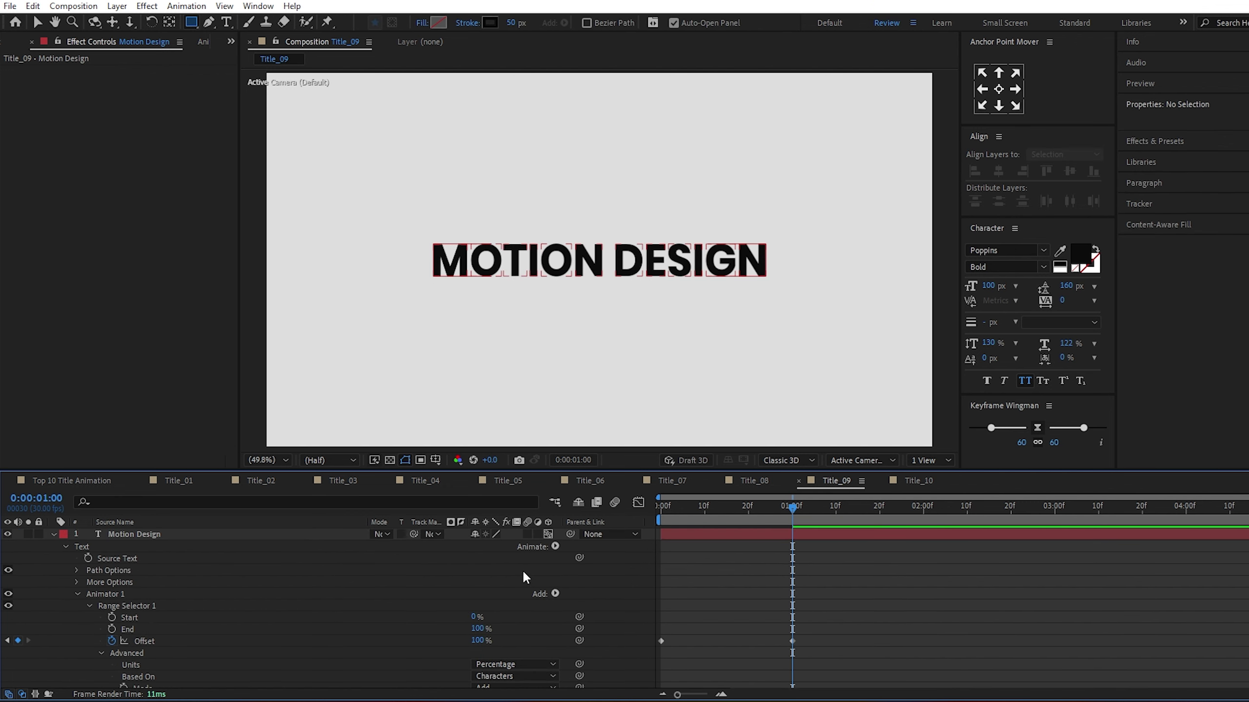
{"action": "left_click", "coordinate": [527, 534]}
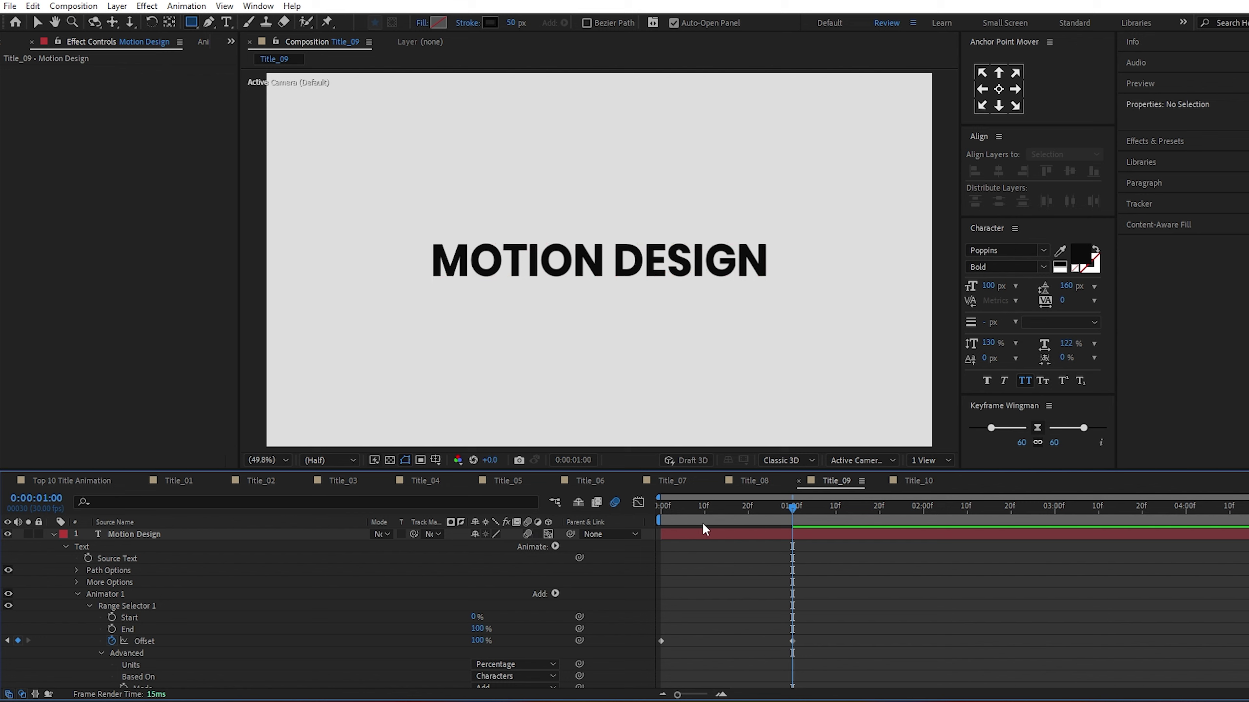
{"action": "key", "text": "Home"}
{"action": "key", "text": "space"}
{"action": "scroll", "coordinate": [737, 585], "scroll_direction": "down", "scroll_amount": 1}
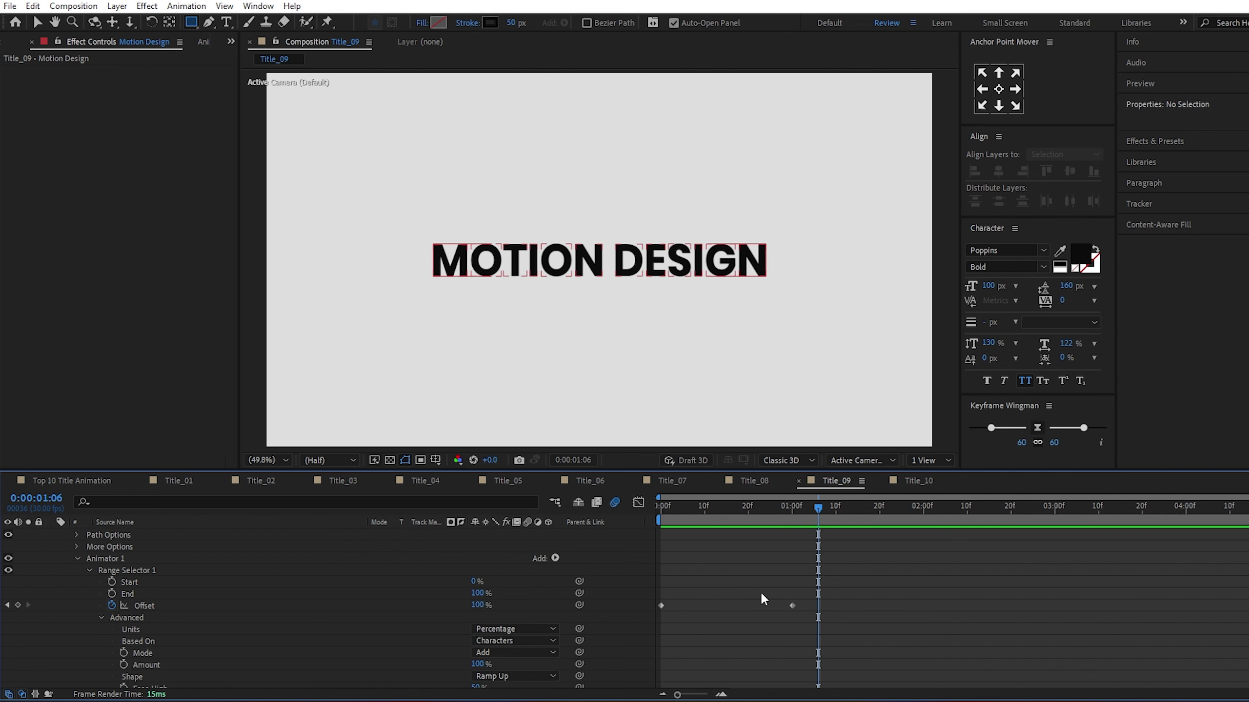
{"action": "mouse_move", "coordinate": [823, 596]}
{"action": "left_mouse_down"}
{"action": "mouse_move", "coordinate": [681, 643]}
{"action": "mouse_move", "coordinate": [646, 631]}
{"action": "left_mouse_up"}
{"action": "key", "text": "F9"}
{"action": "key", "text": "Home"}
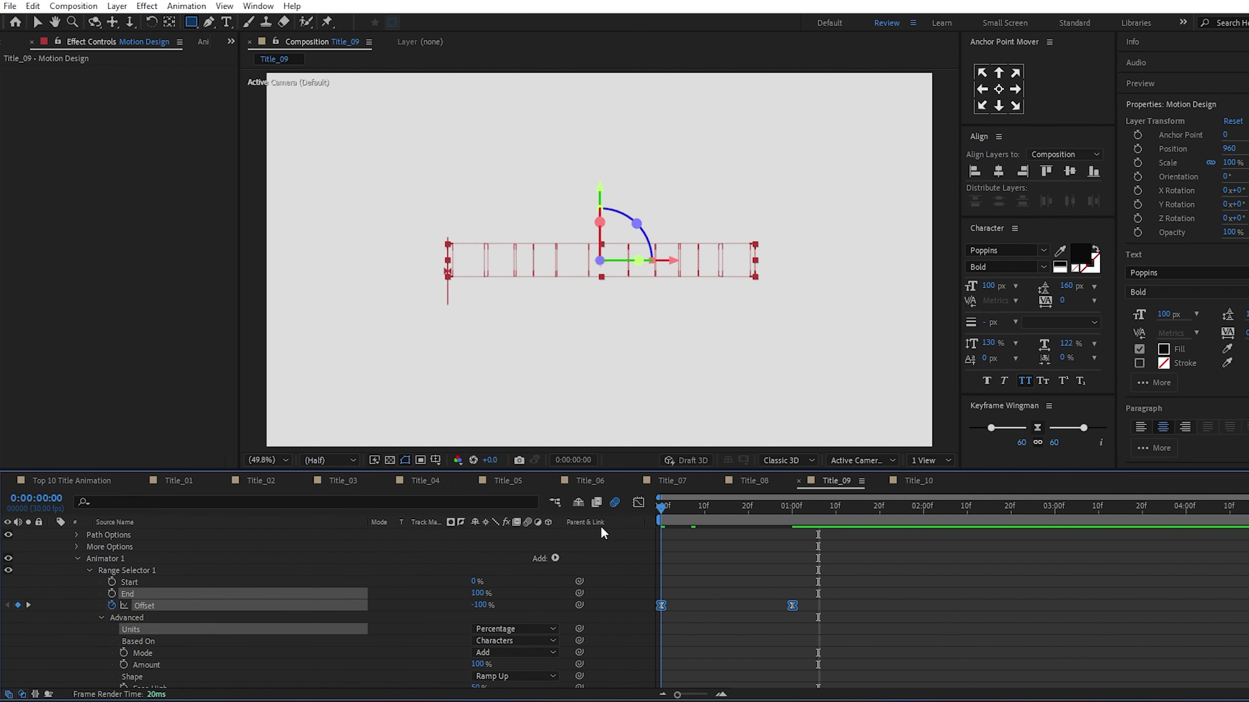
{"action": "key", "text": "space"}
{"action": "key", "text": "space"}
- Collapse the text layer, deselect all, and preview the Title_09 animation
{"action": "scroll", "coordinate": [334, 564], "scroll_direction": "up", "scroll_amount": 1}
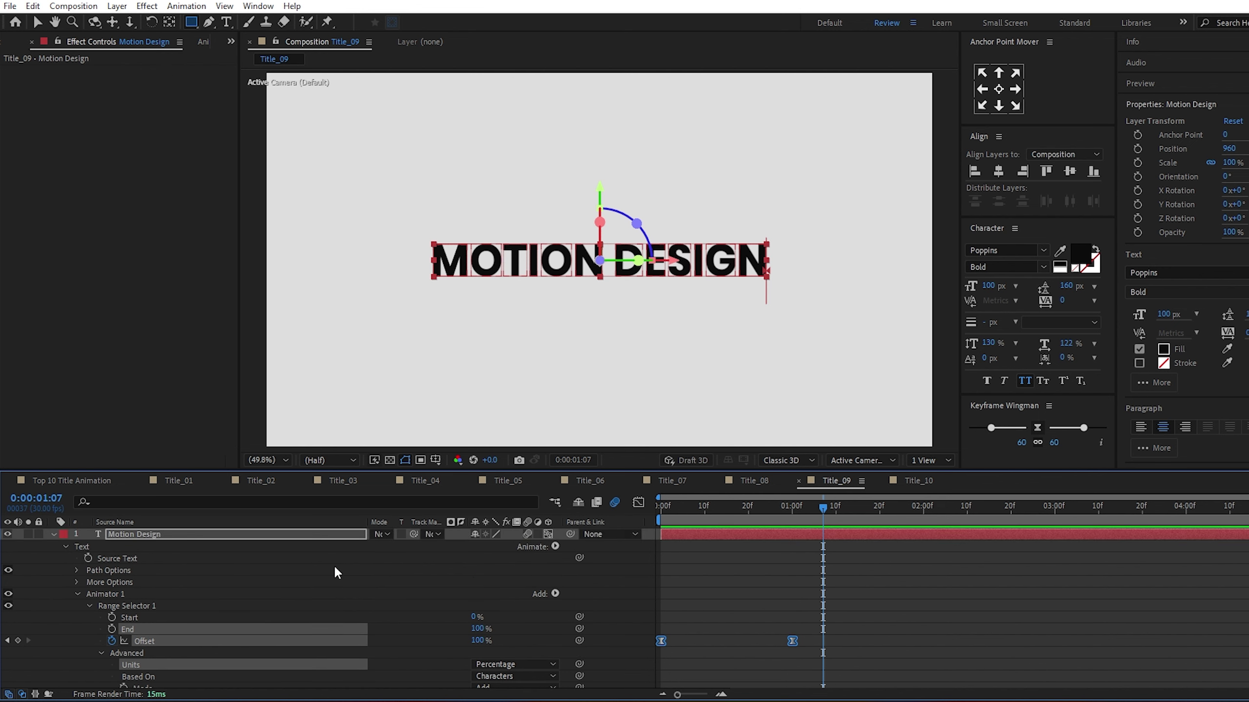
{"action": "left_click", "coordinate": [333, 564]}
{"action": "key", "text": "ctrl+grave"}
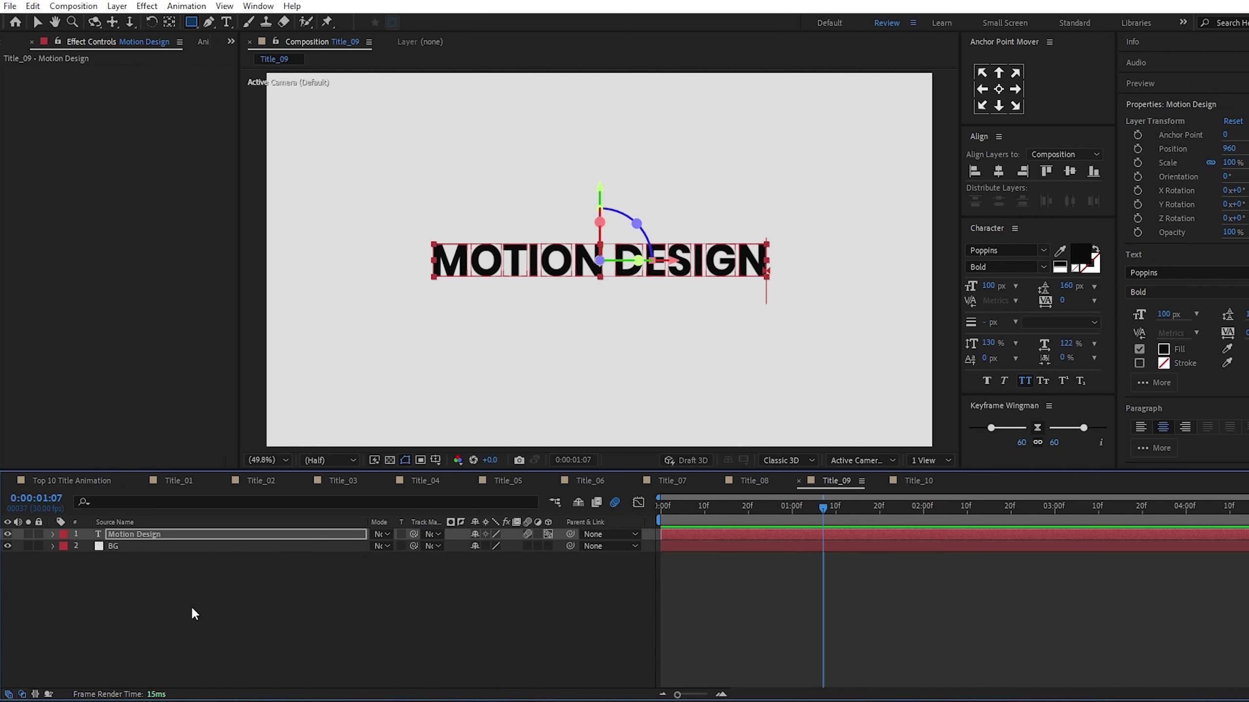
{"action": "left_click", "coordinate": [192, 605]}
{"action": "key", "text": "space"}
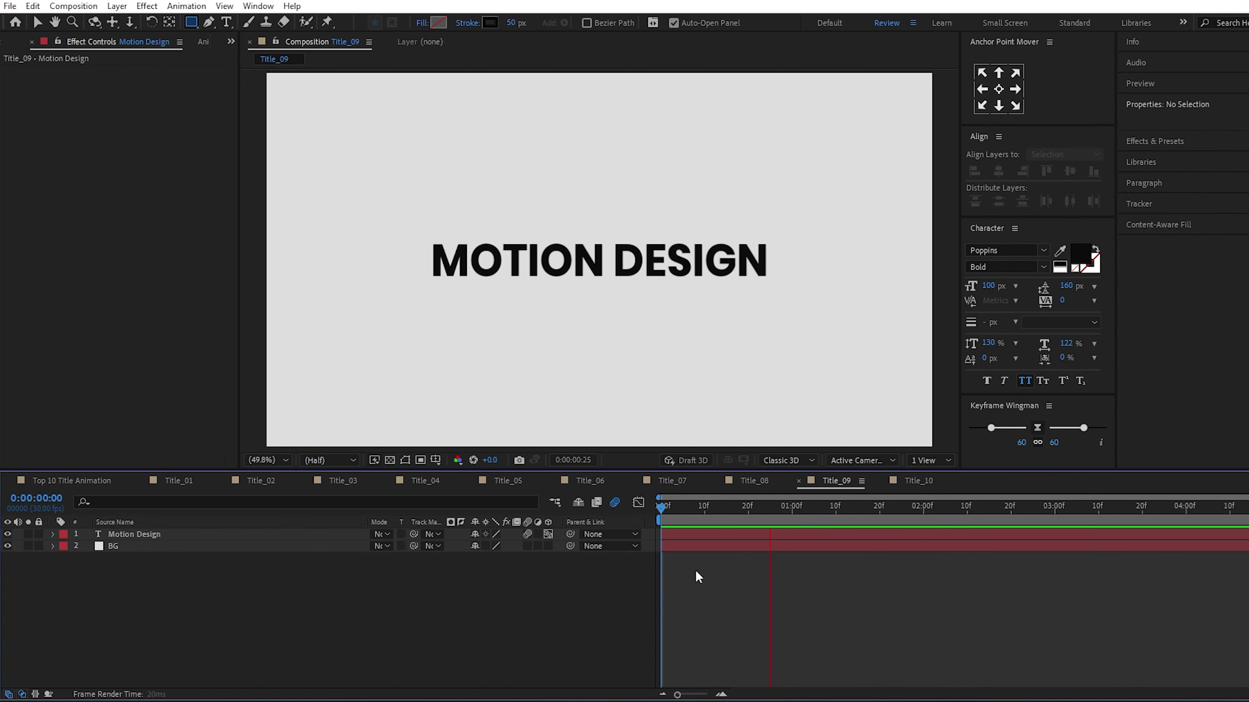
{"action": "key", "text": "space"}
{"action": "key", "text": "space"}
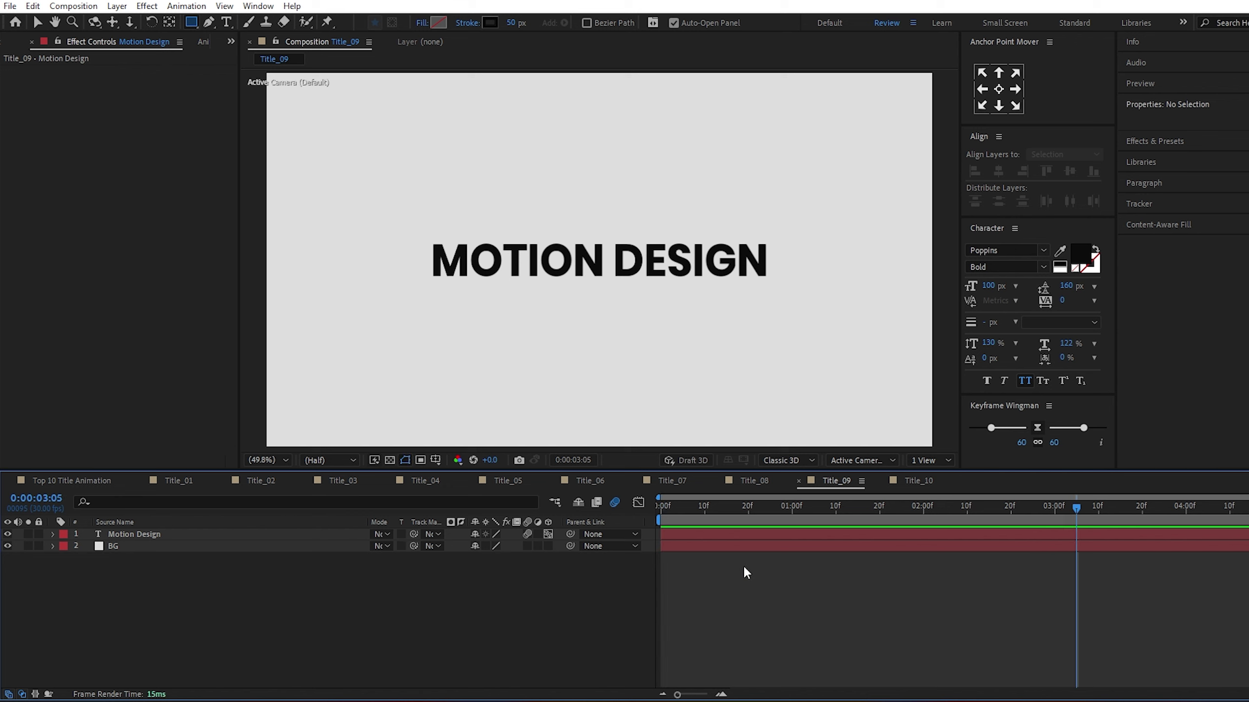
- Switch to Title_10 and add a Blur animator with Opacity to the Motion Design text
{"action": "left_click", "coordinate": [920, 481]}
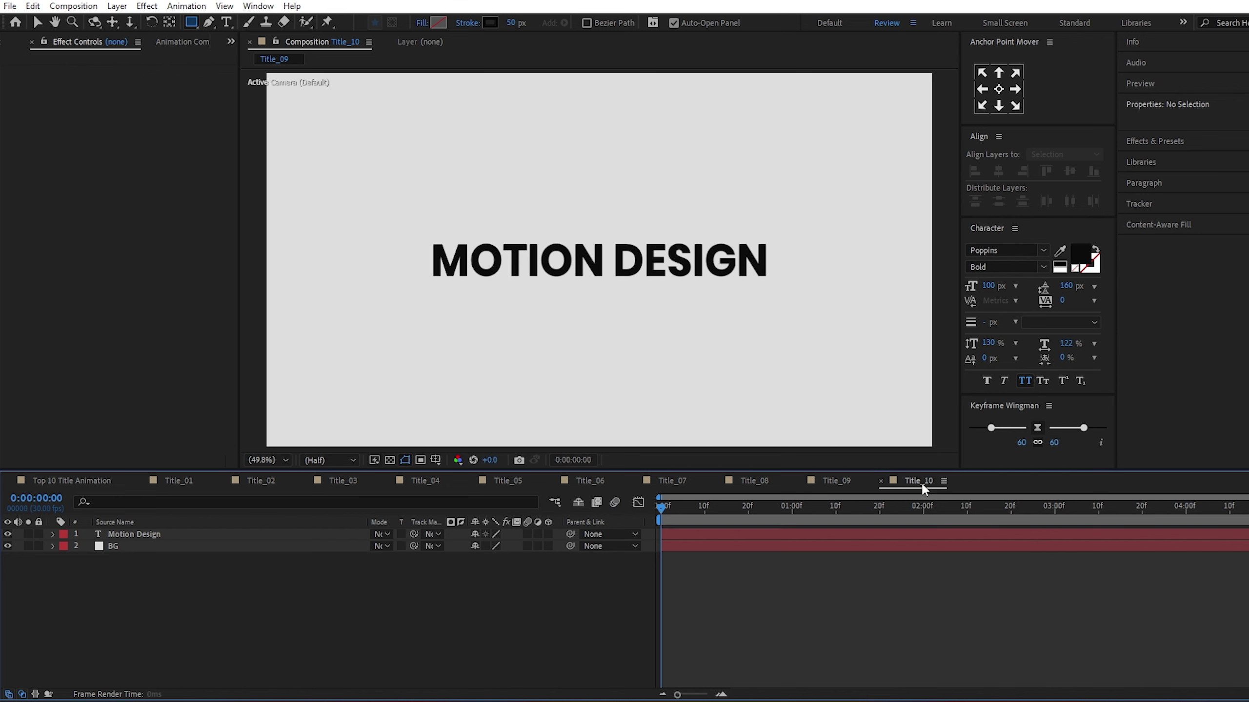
{"action": "left_click", "coordinate": [154, 537]}
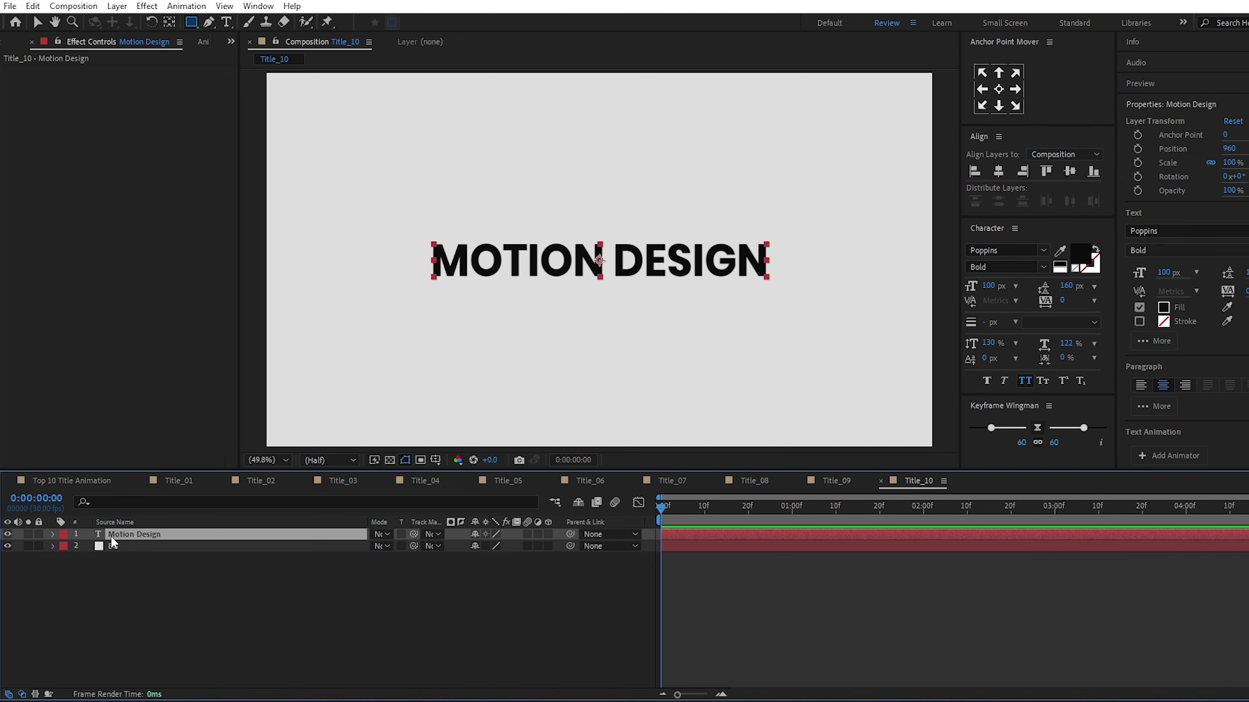
{"action": "left_click", "coordinate": [53, 535]}
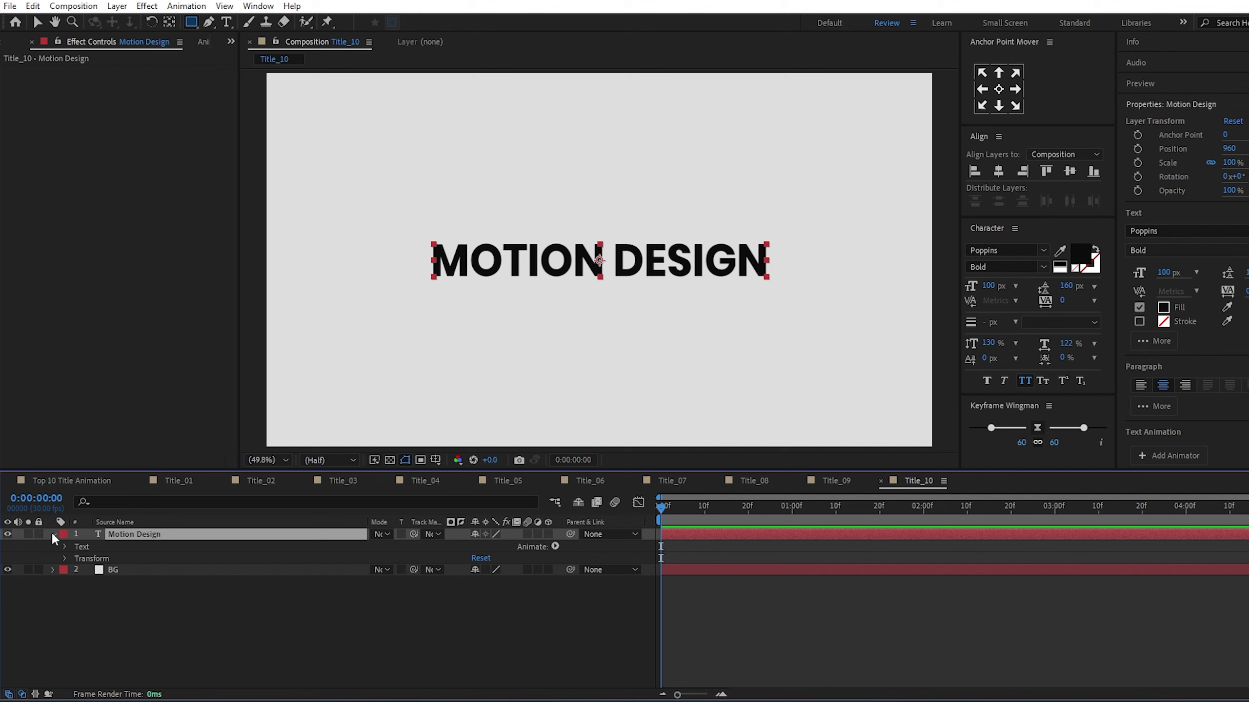
{"action": "left_click", "coordinate": [556, 546]}
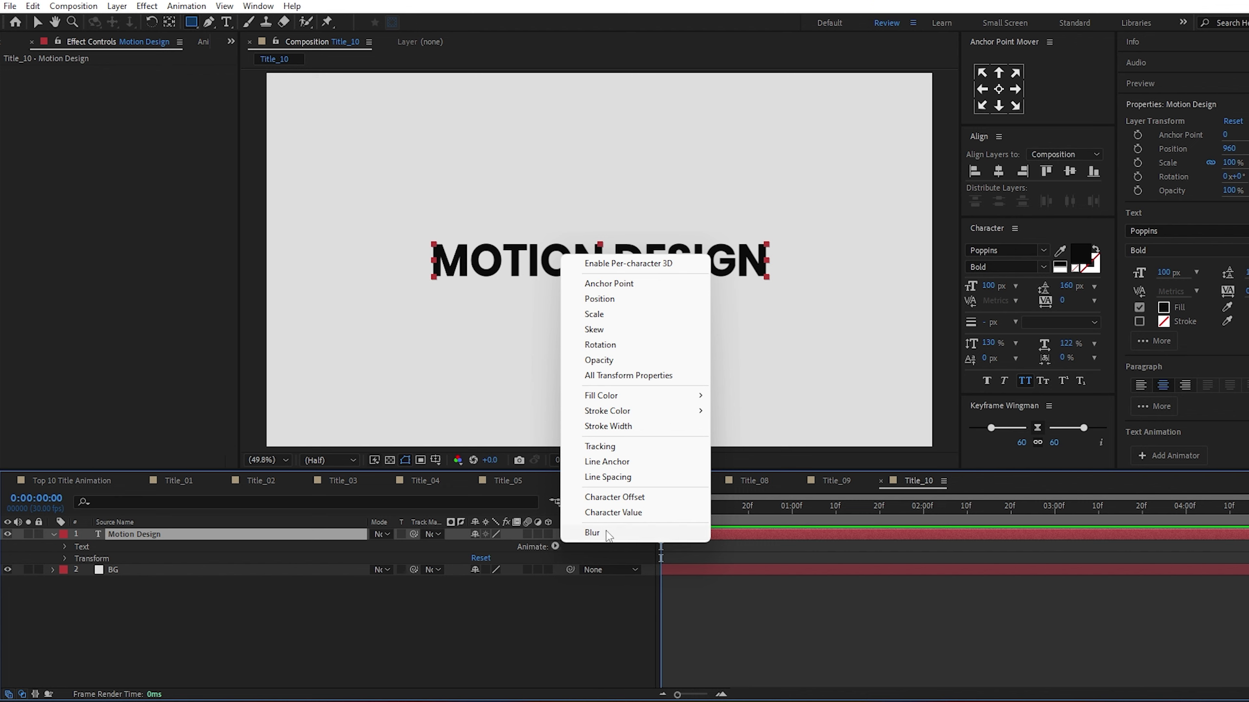
{"action": "left_click", "coordinate": [643, 533]}
{"action": "left_click", "coordinate": [553, 594]}
{"action": "mouse_move", "coordinate": [570, 599]}
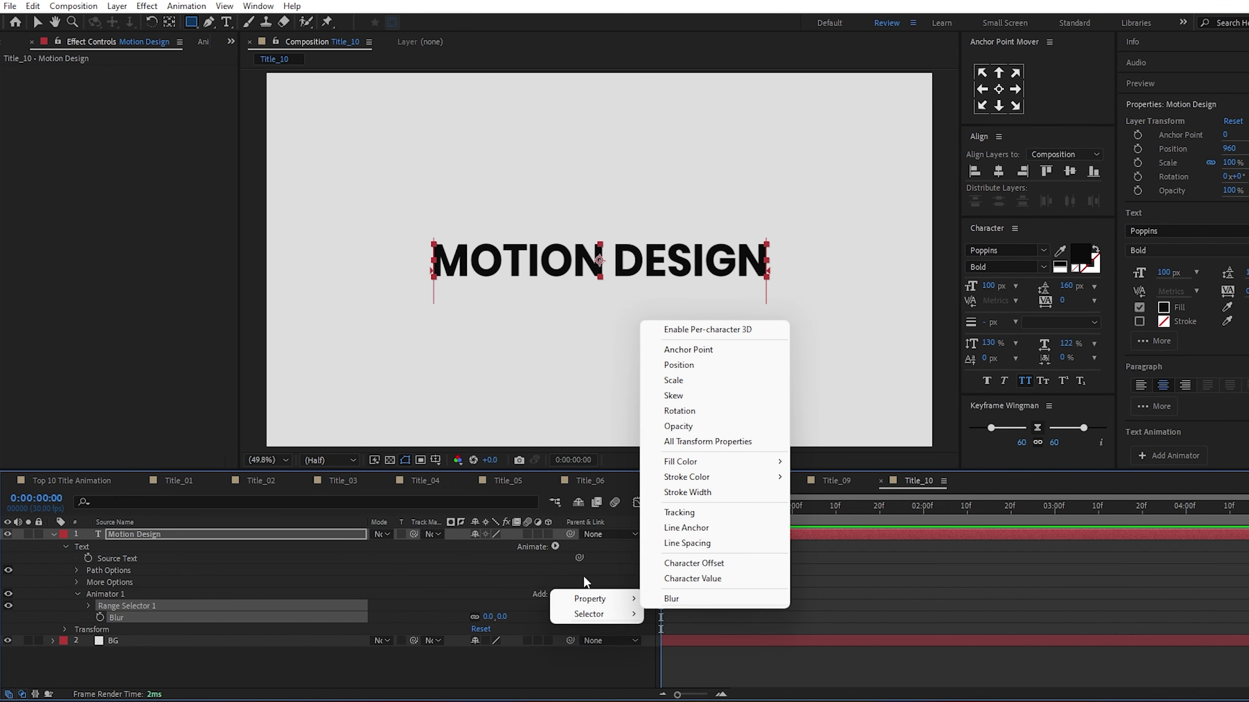
{"action": "left_click", "coordinate": [678, 426]}
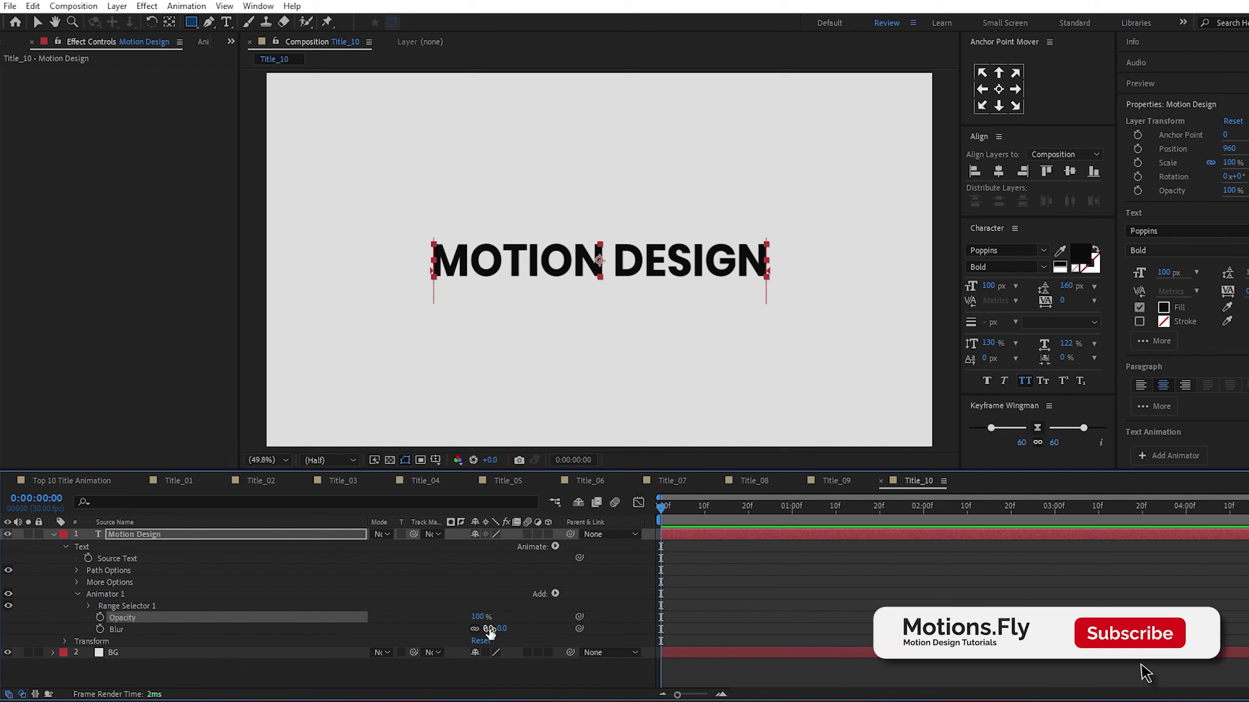
- Set the animator's Blur to 200 and Opacity to 0%
{"action": "left_click", "coordinate": [489, 628]}
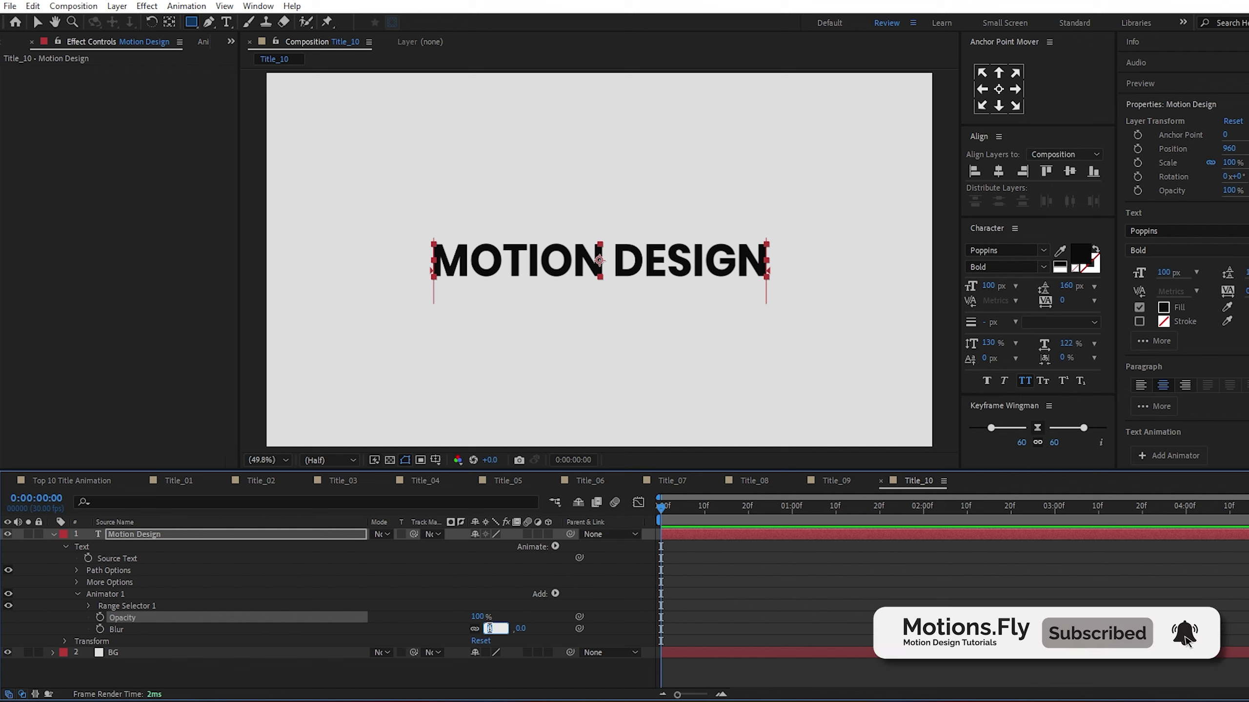
{"action": "type", "text": "200"}
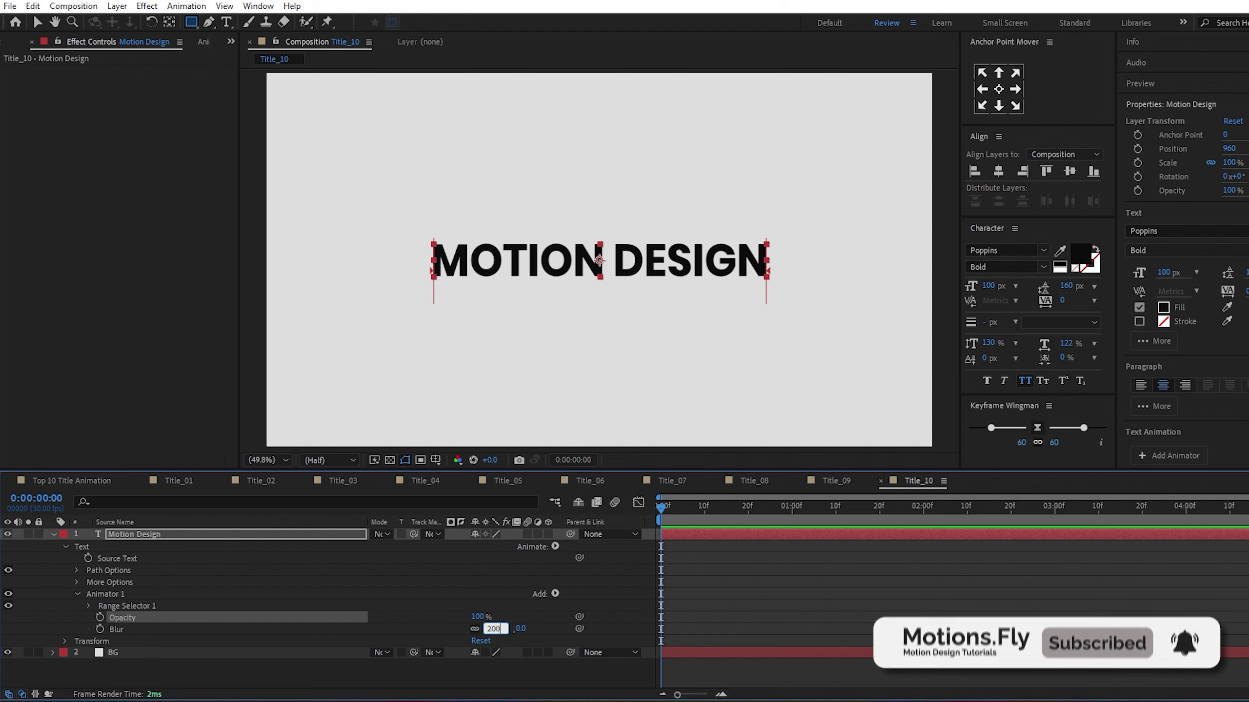
{"action": "key", "text": "Return"}
{"action": "left_click", "coordinate": [476, 617]}
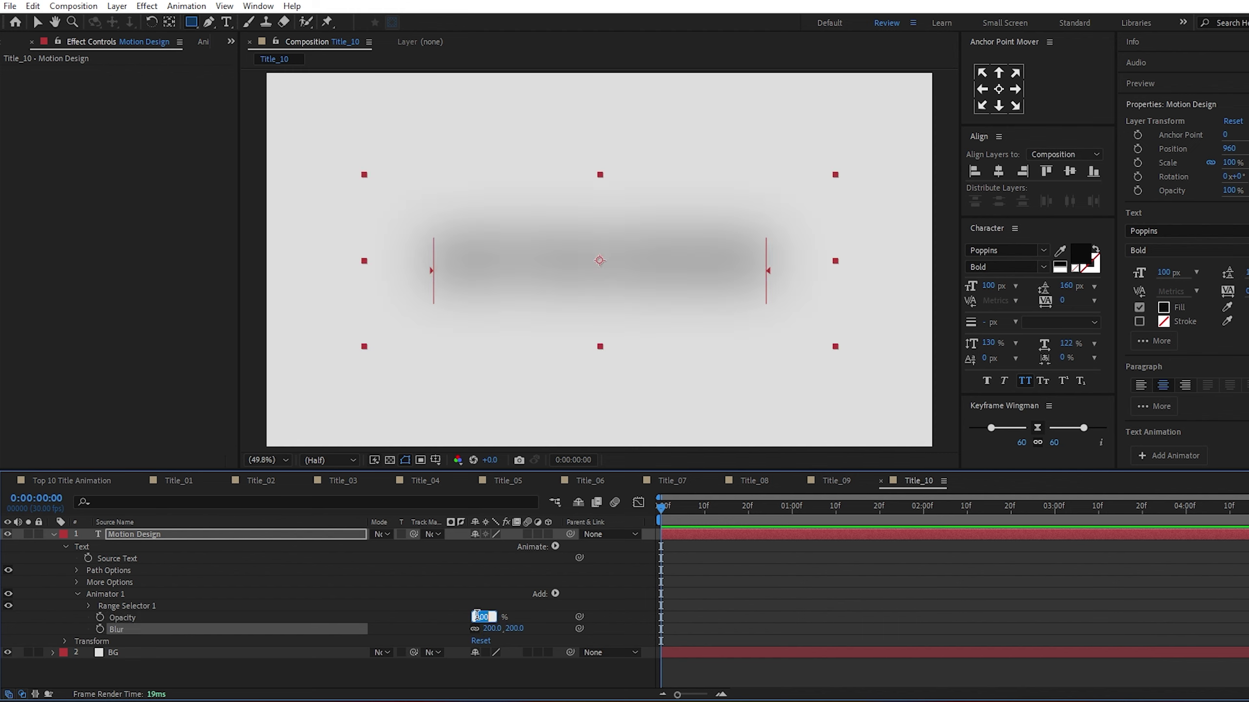
{"action": "type", "text": "0"}
{"action": "key", "text": "Return"}
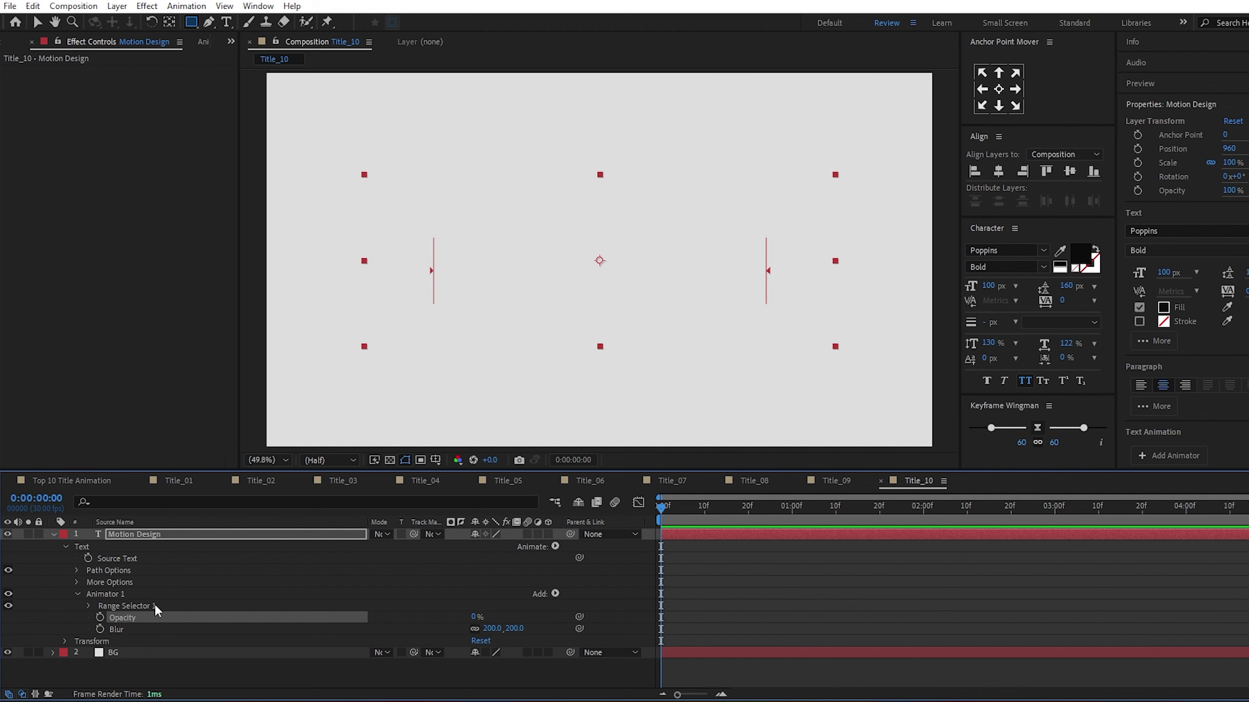
- Keyframe Range Selector 1 Offset from -100% at frame 0 to 100% at one second
{"action": "left_click", "coordinate": [88, 605]}
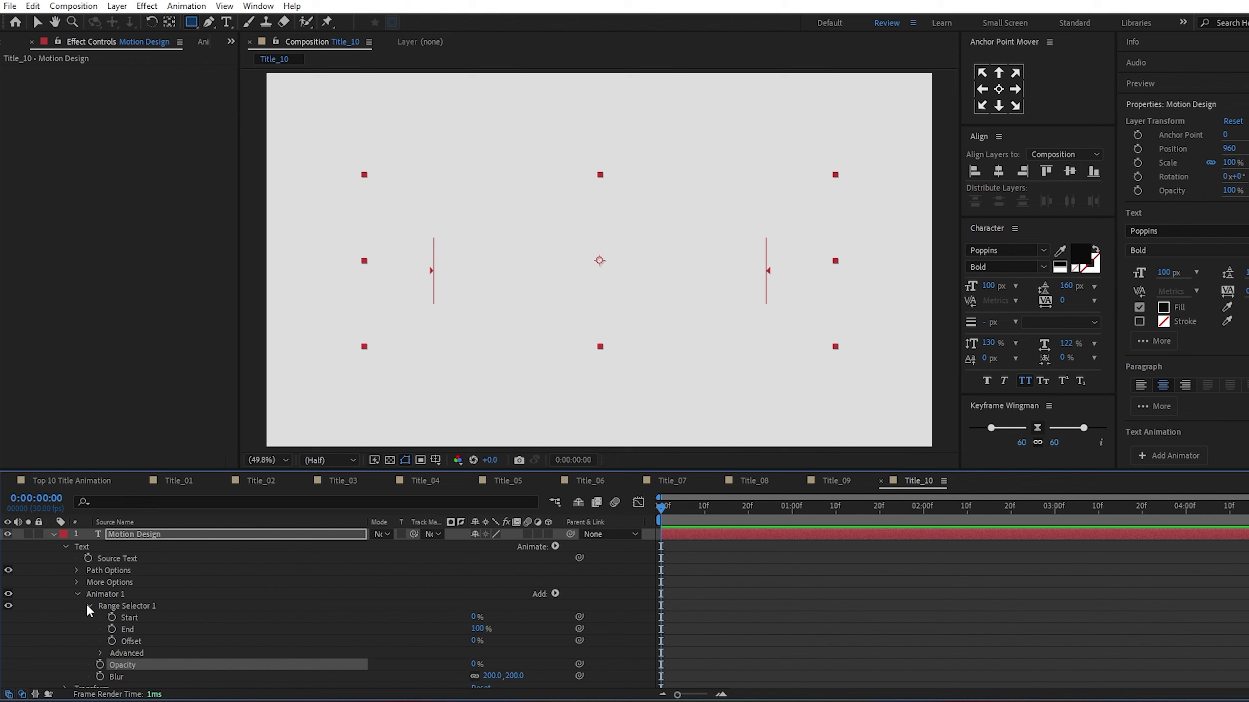
{"action": "left_click", "coordinate": [111, 641]}
{"action": "left_click", "coordinate": [473, 642]}
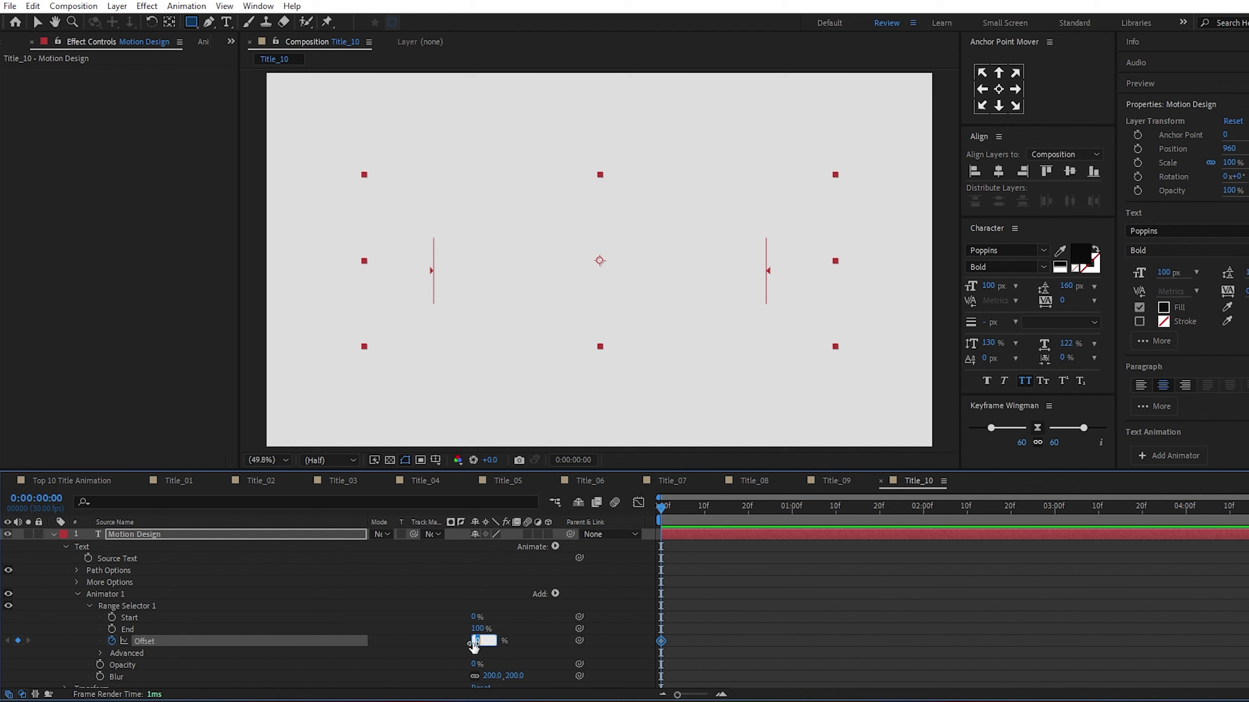
{"action": "type", "text": "-100"}
{"action": "left_click", "coordinate": [793, 515]}
{"action": "left_click", "coordinate": [476, 641]}
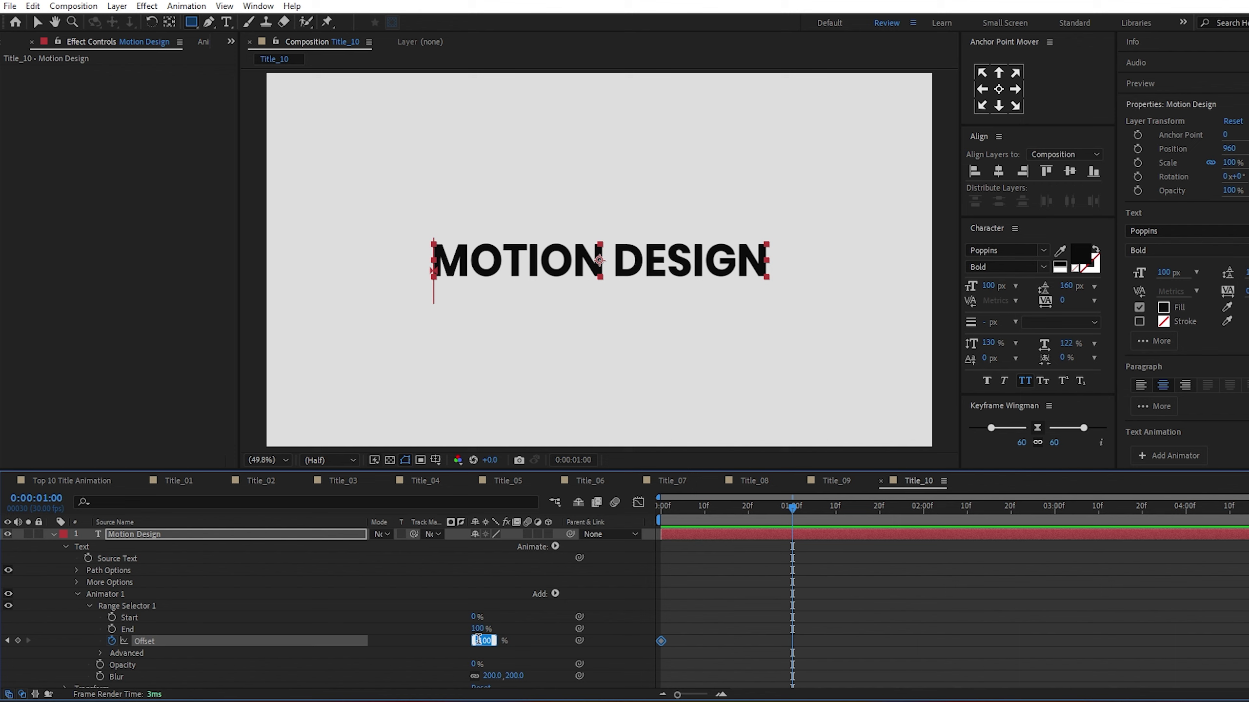
{"action": "type", "text": "100"}
{"action": "left_click", "coordinate": [101, 653]}
- Turn Randomize Order on in the Advanced settings and preview the scrambled blur reveal
{"action": "scroll", "coordinate": [343, 611], "scroll_direction": "down", "scroll_amount": 3}
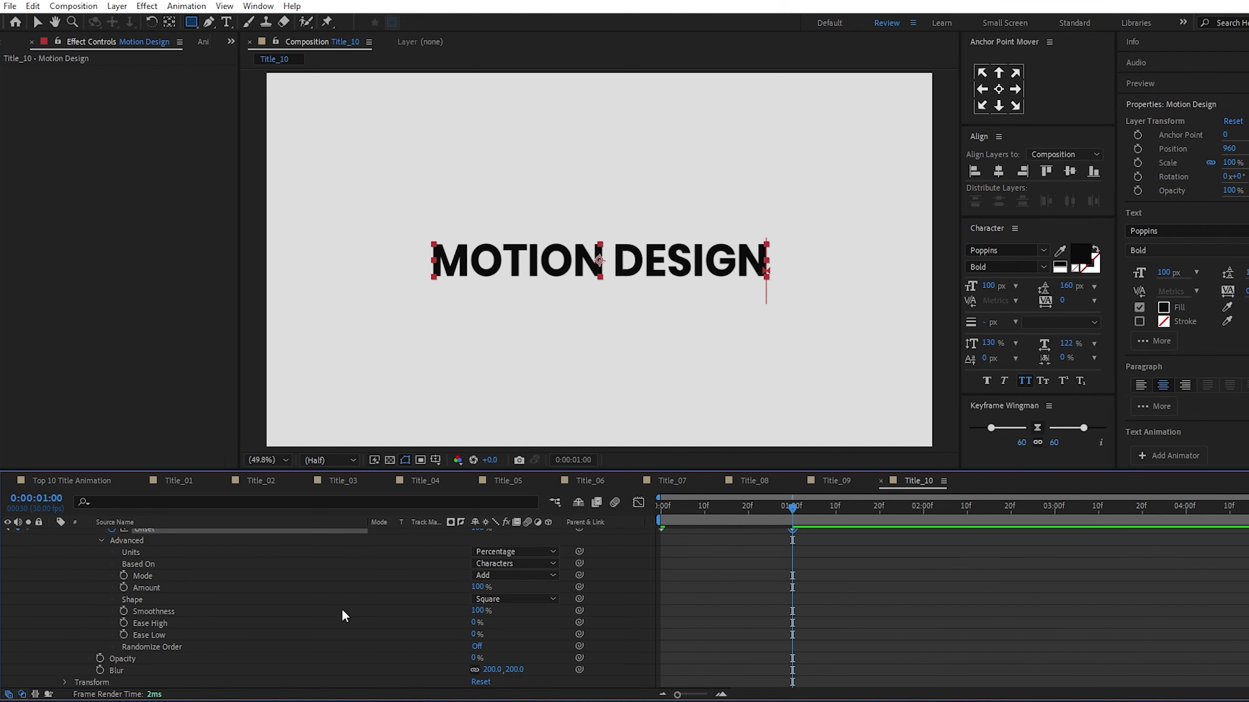
{"action": "left_click", "coordinate": [173, 646]}
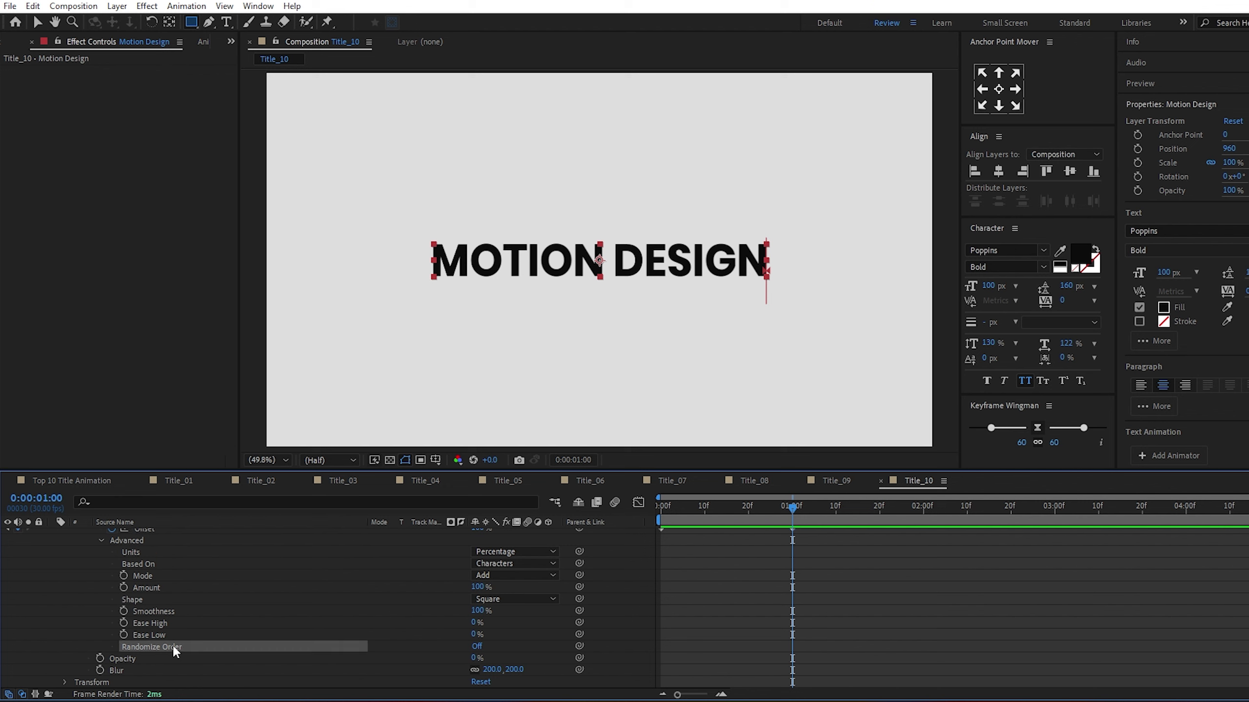
{"action": "left_click", "coordinate": [480, 648]}
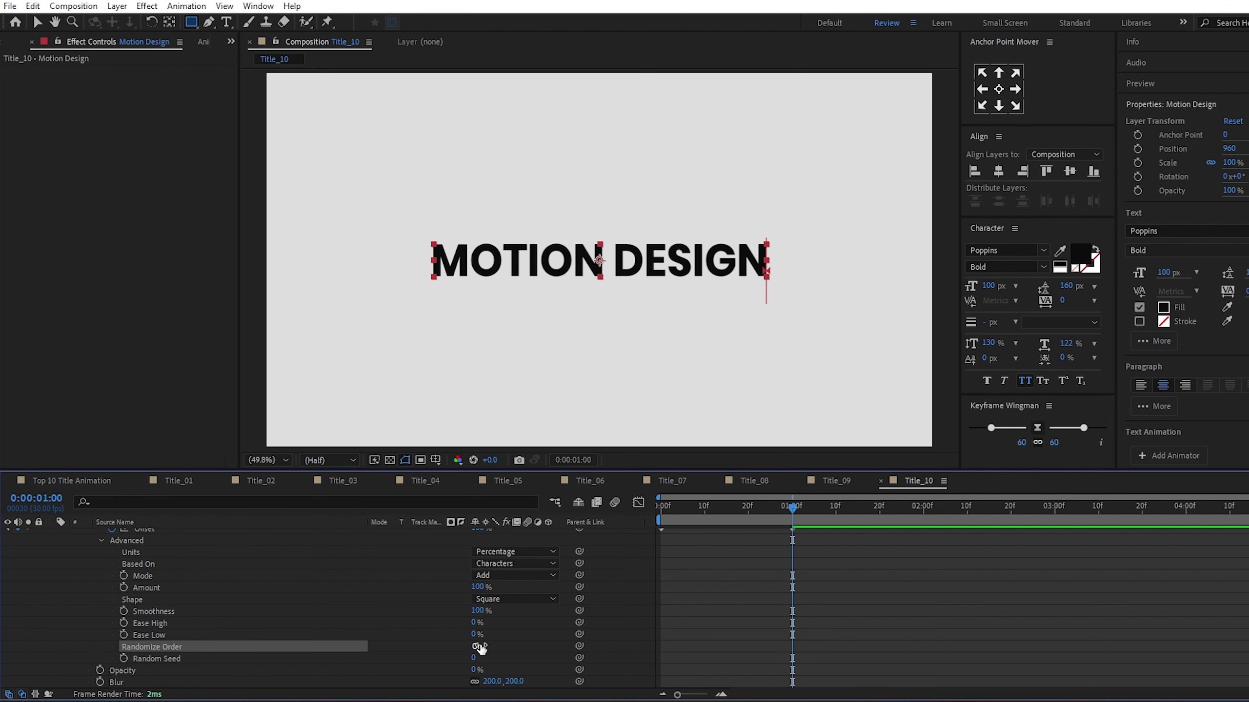
{"action": "left_click_drag", "start_coordinate": [734, 510], "coordinate": [647, 540]}
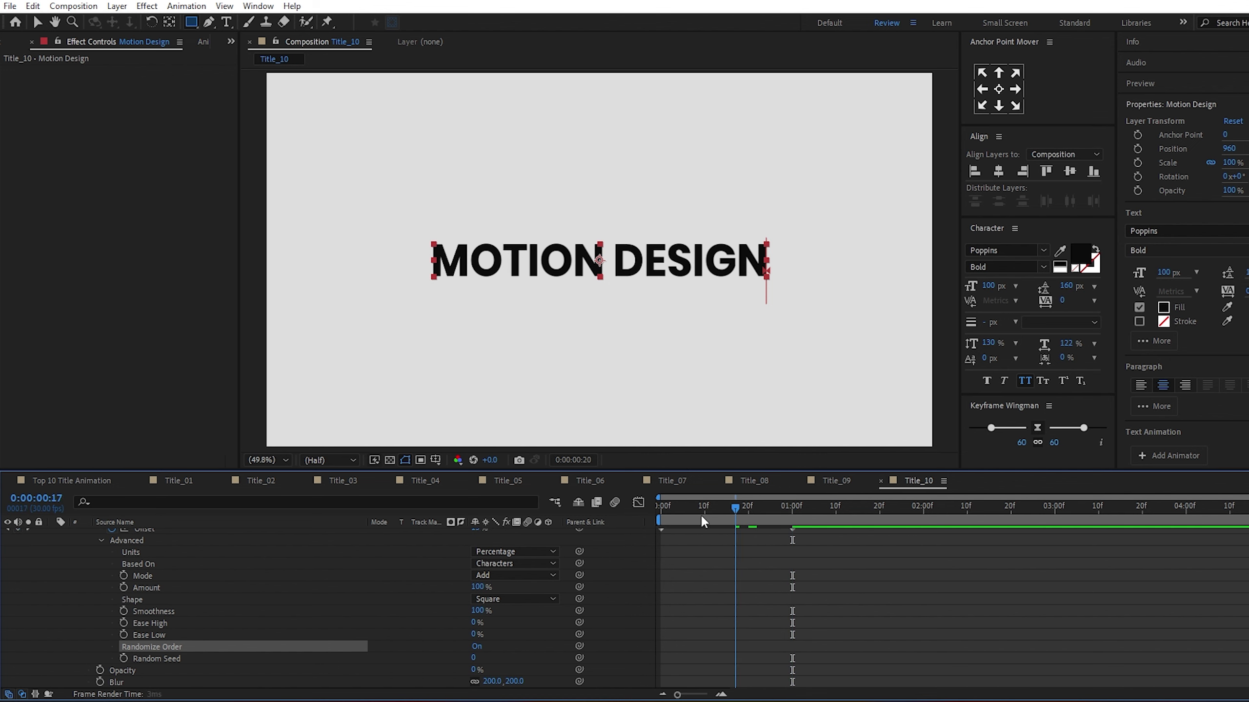
{"action": "scroll", "coordinate": [710, 569], "scroll_direction": "up", "scroll_amount": 5}
{"action": "key", "text": "u"}
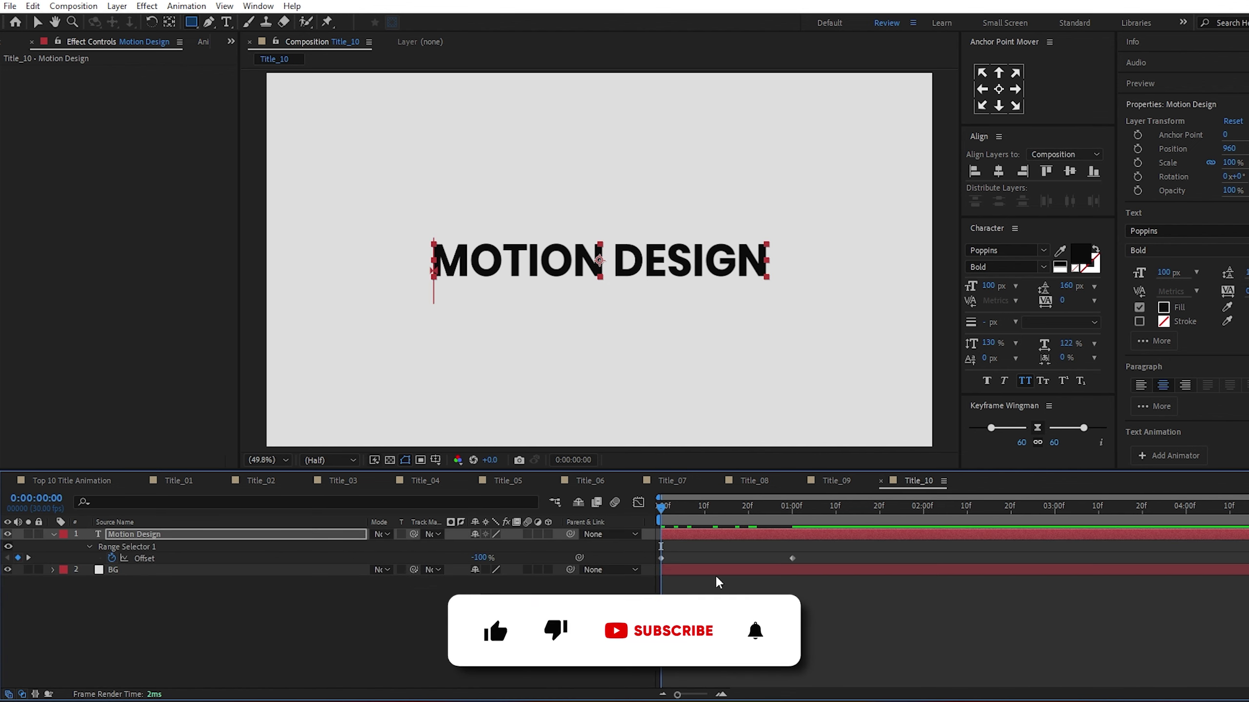
{"action": "key", "text": "space"}
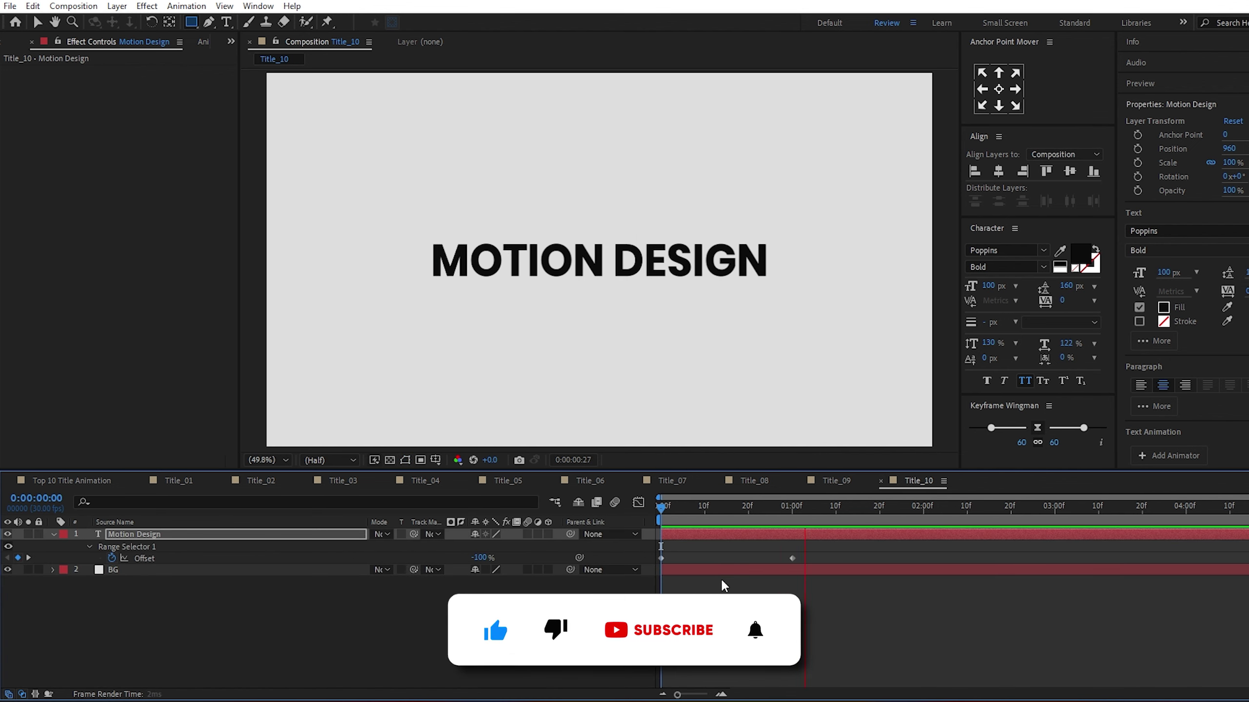
{"action": "key", "text": "space"}
{"action": "key", "text": "space"}
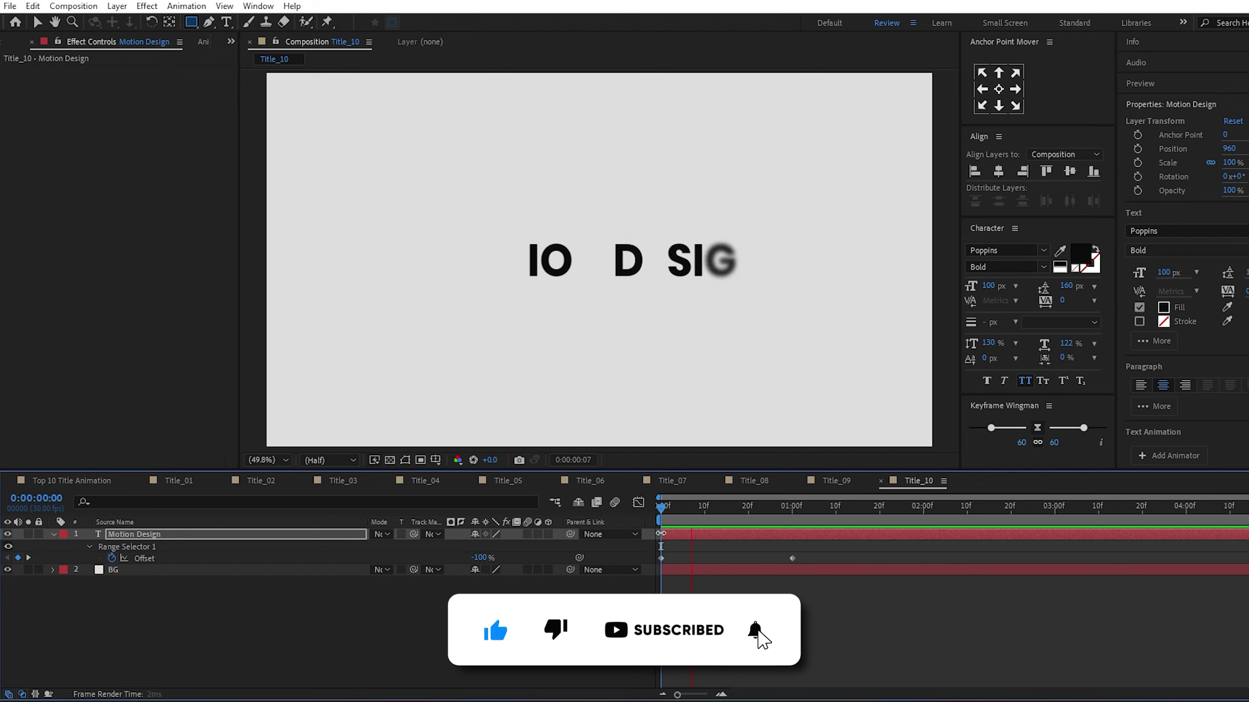
{"action": "key", "text": "space"}
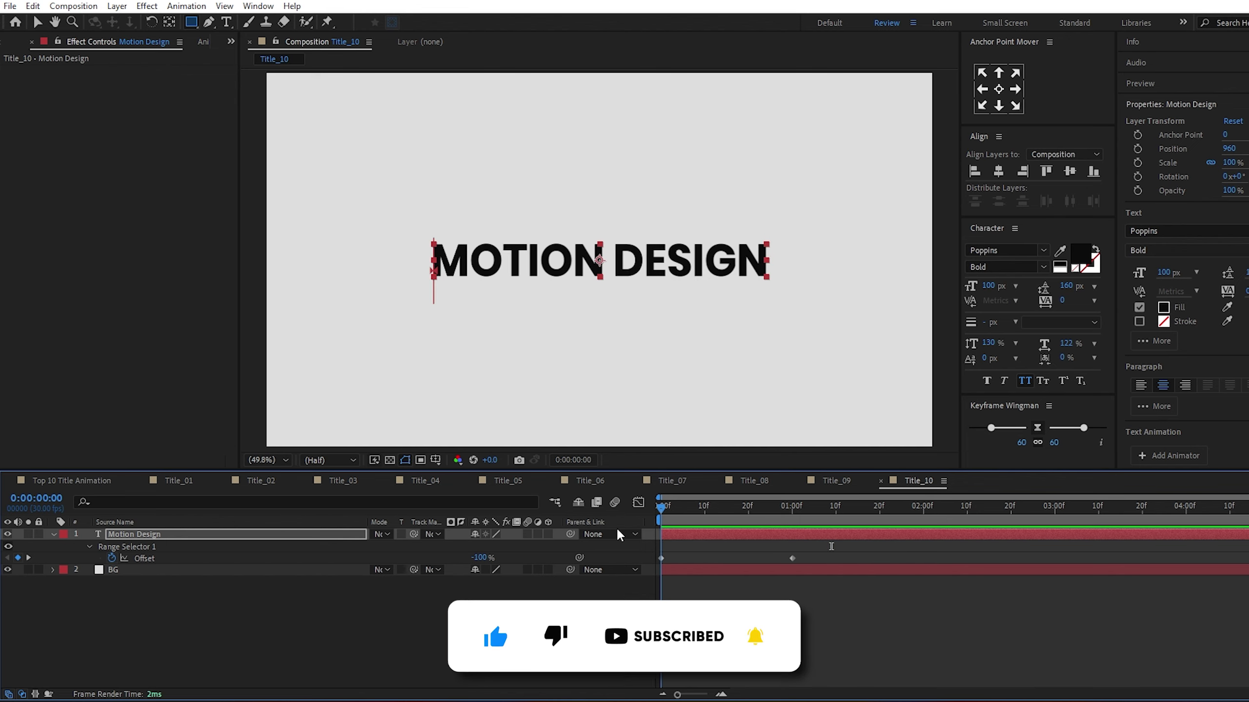